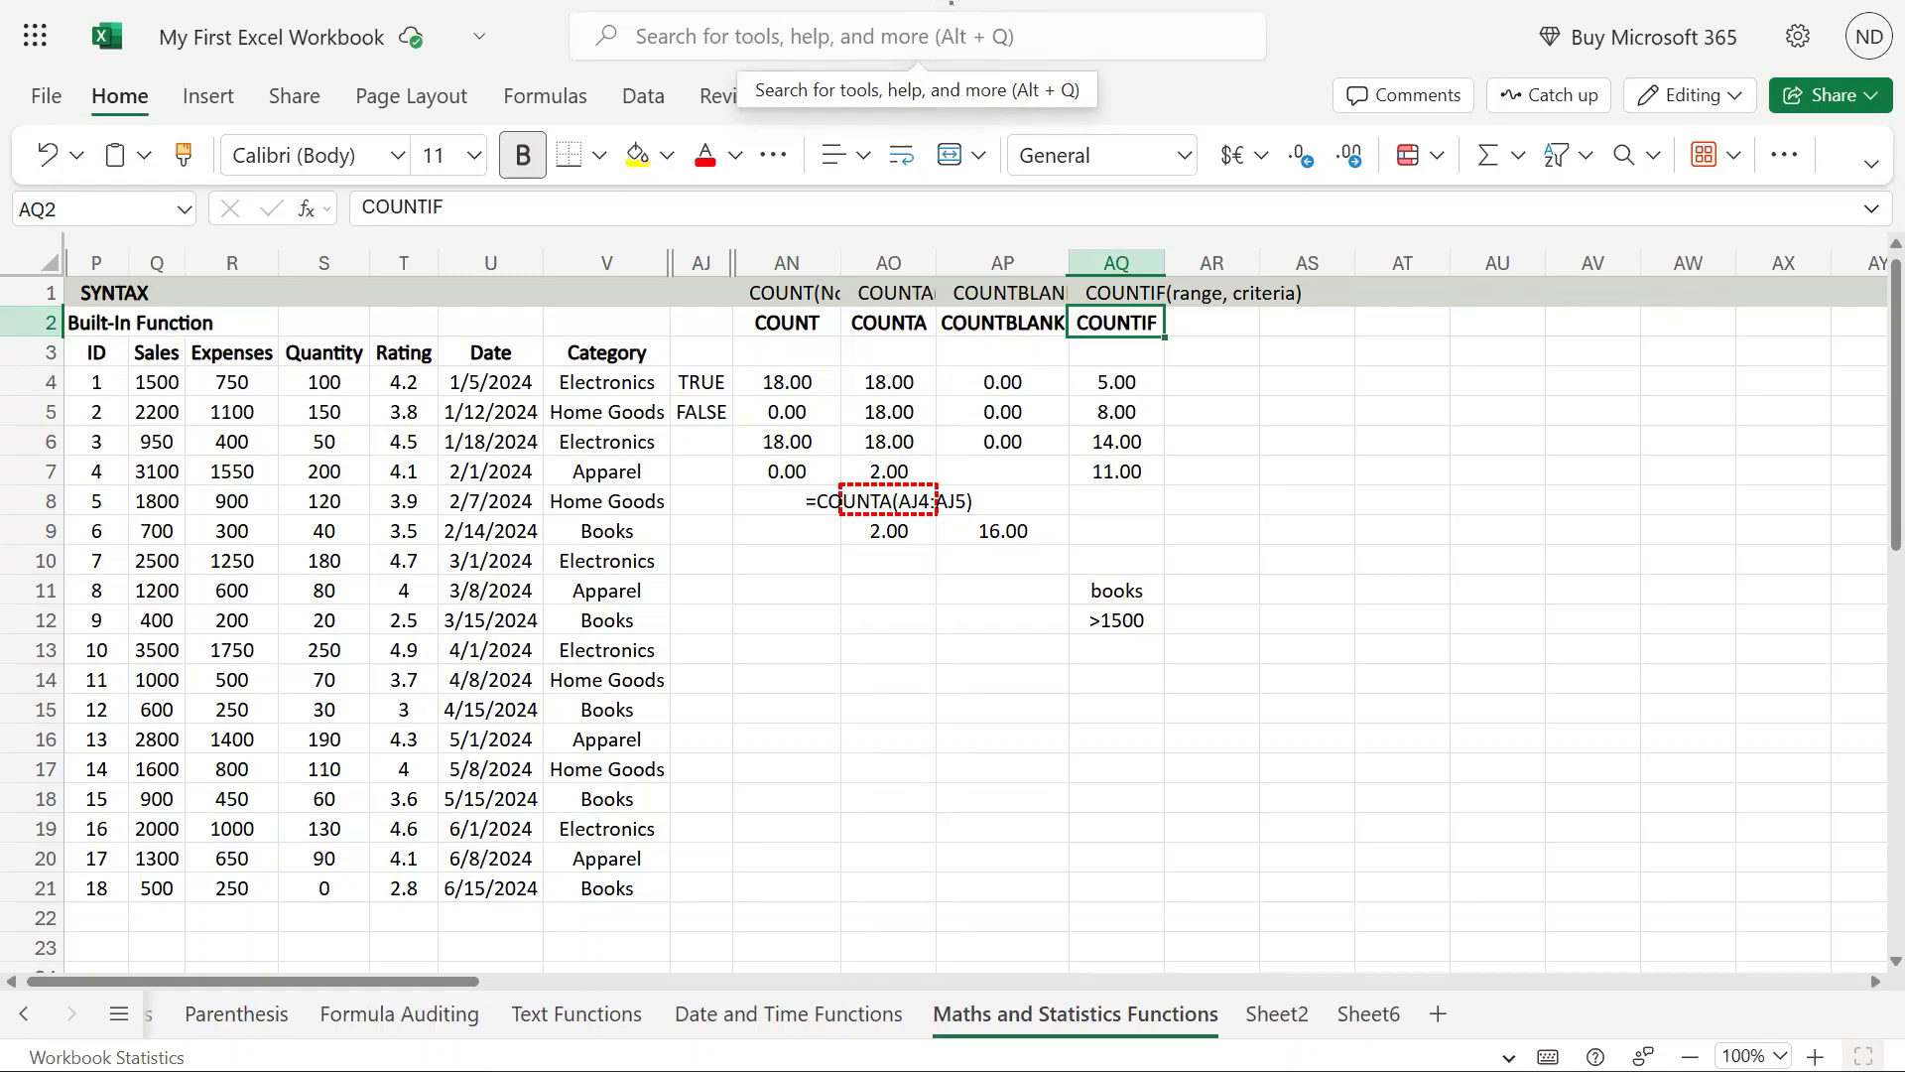
Step: Enter the heading COUNTIFS in cell AR2
left_click(1197, 326)
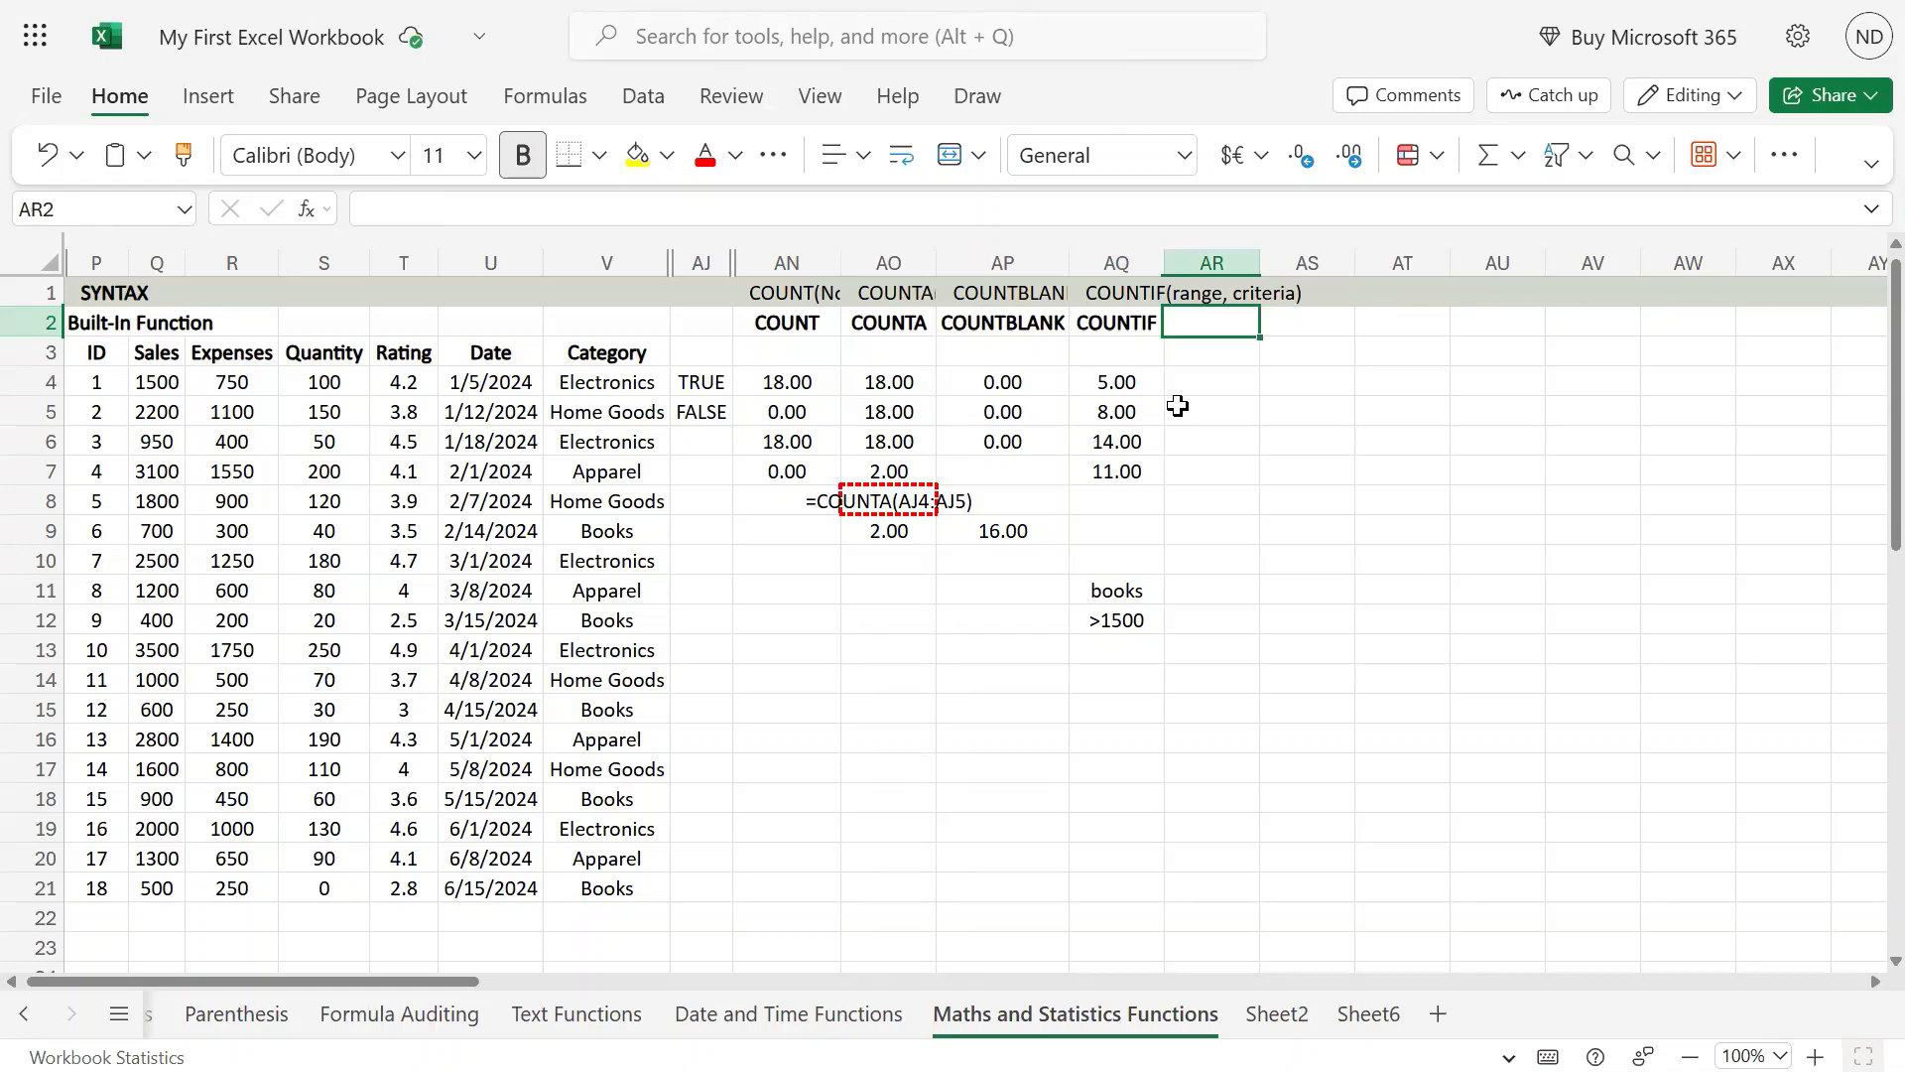
type("COUNTIFS")
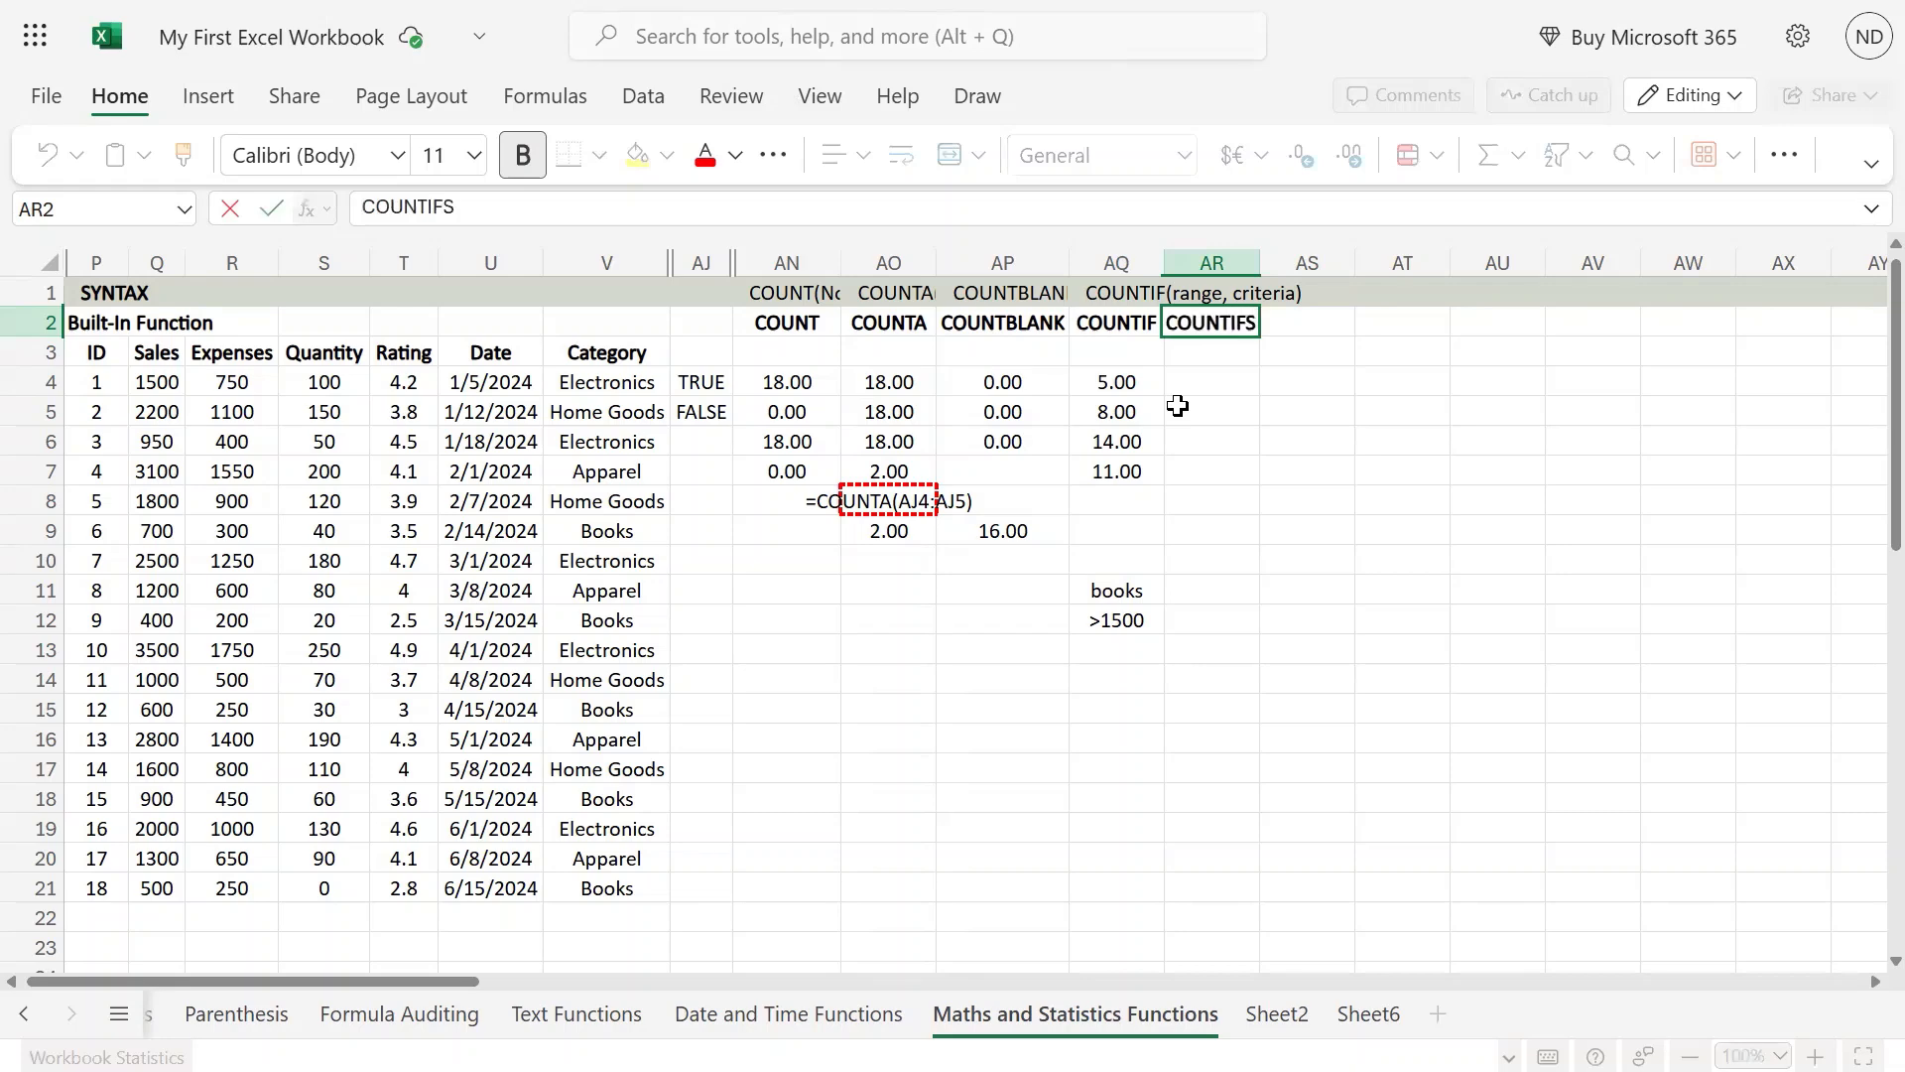
key("Return")
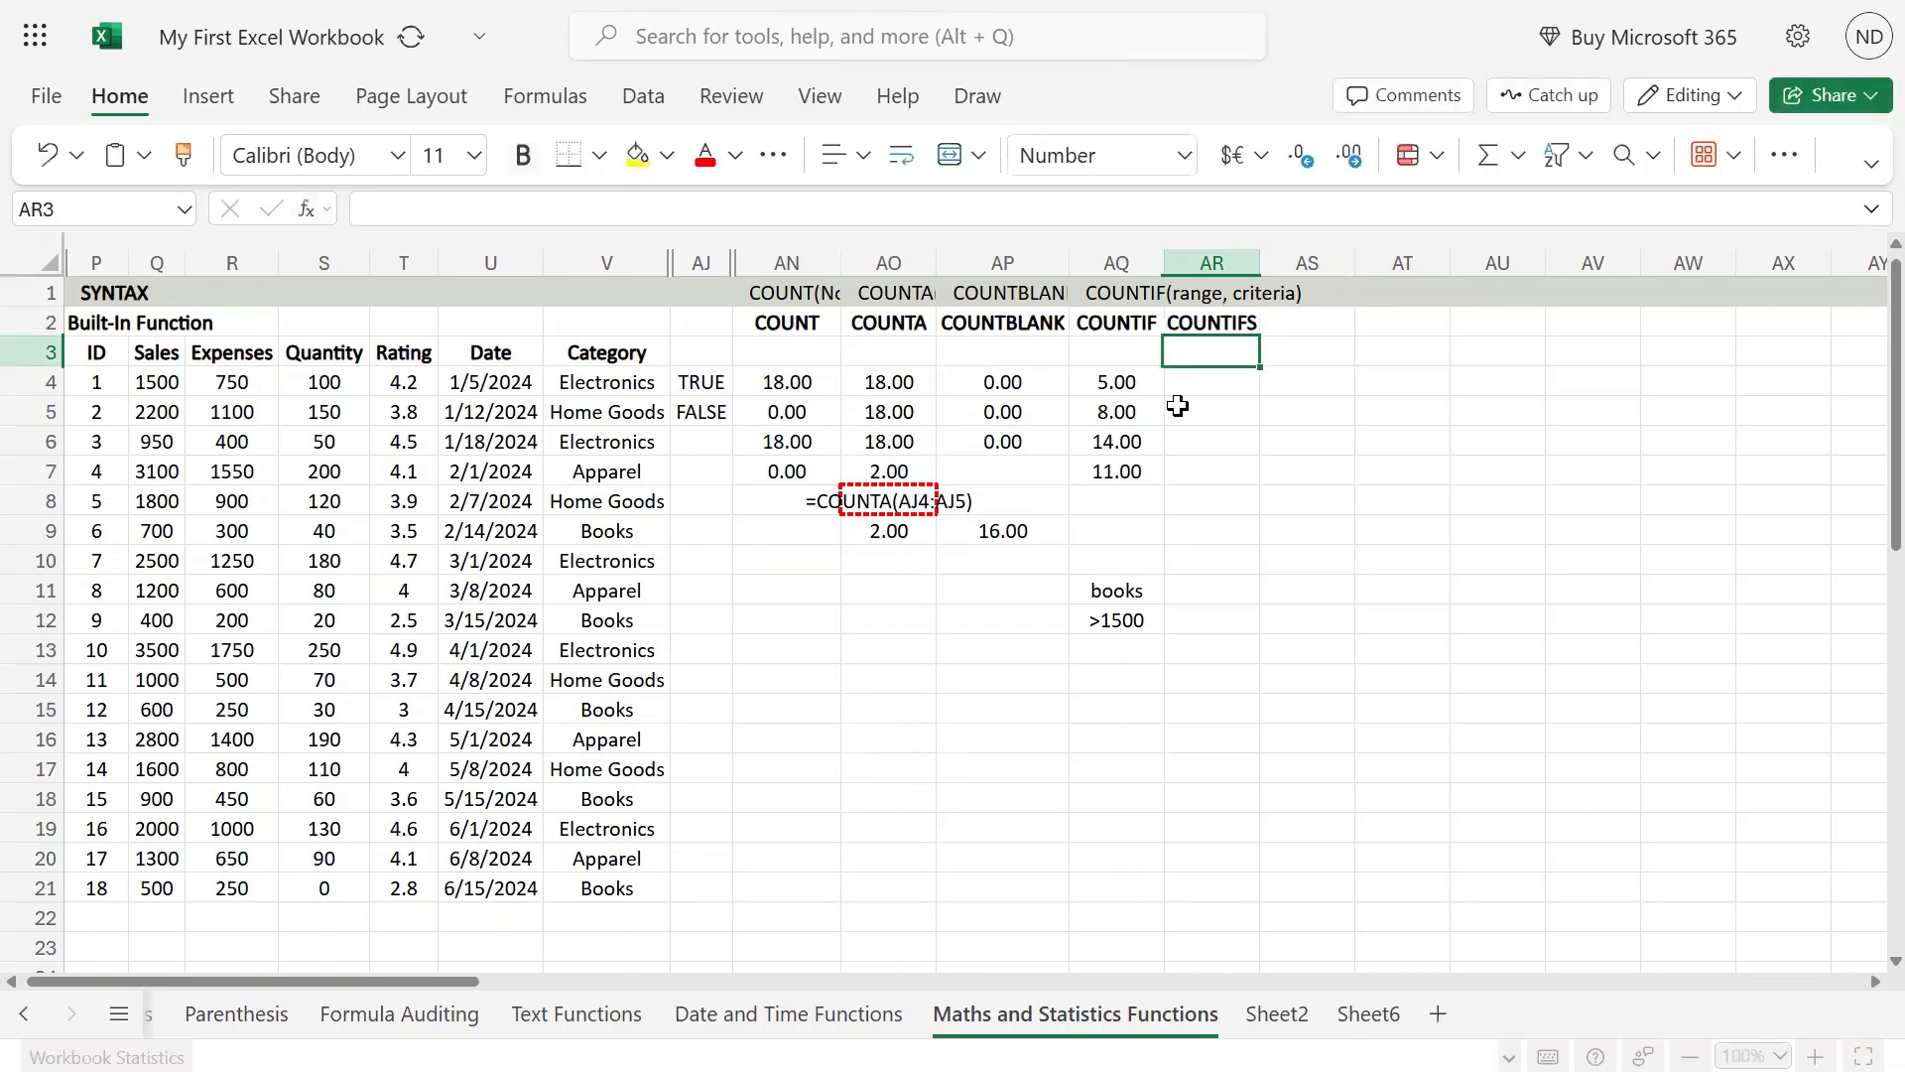
Step: Copy the COUNTIF(range, criteria) syntax text from AQ1 into AR1 and change its function name to COUNTIFS
key("Up")
key("Left")
key("Right")
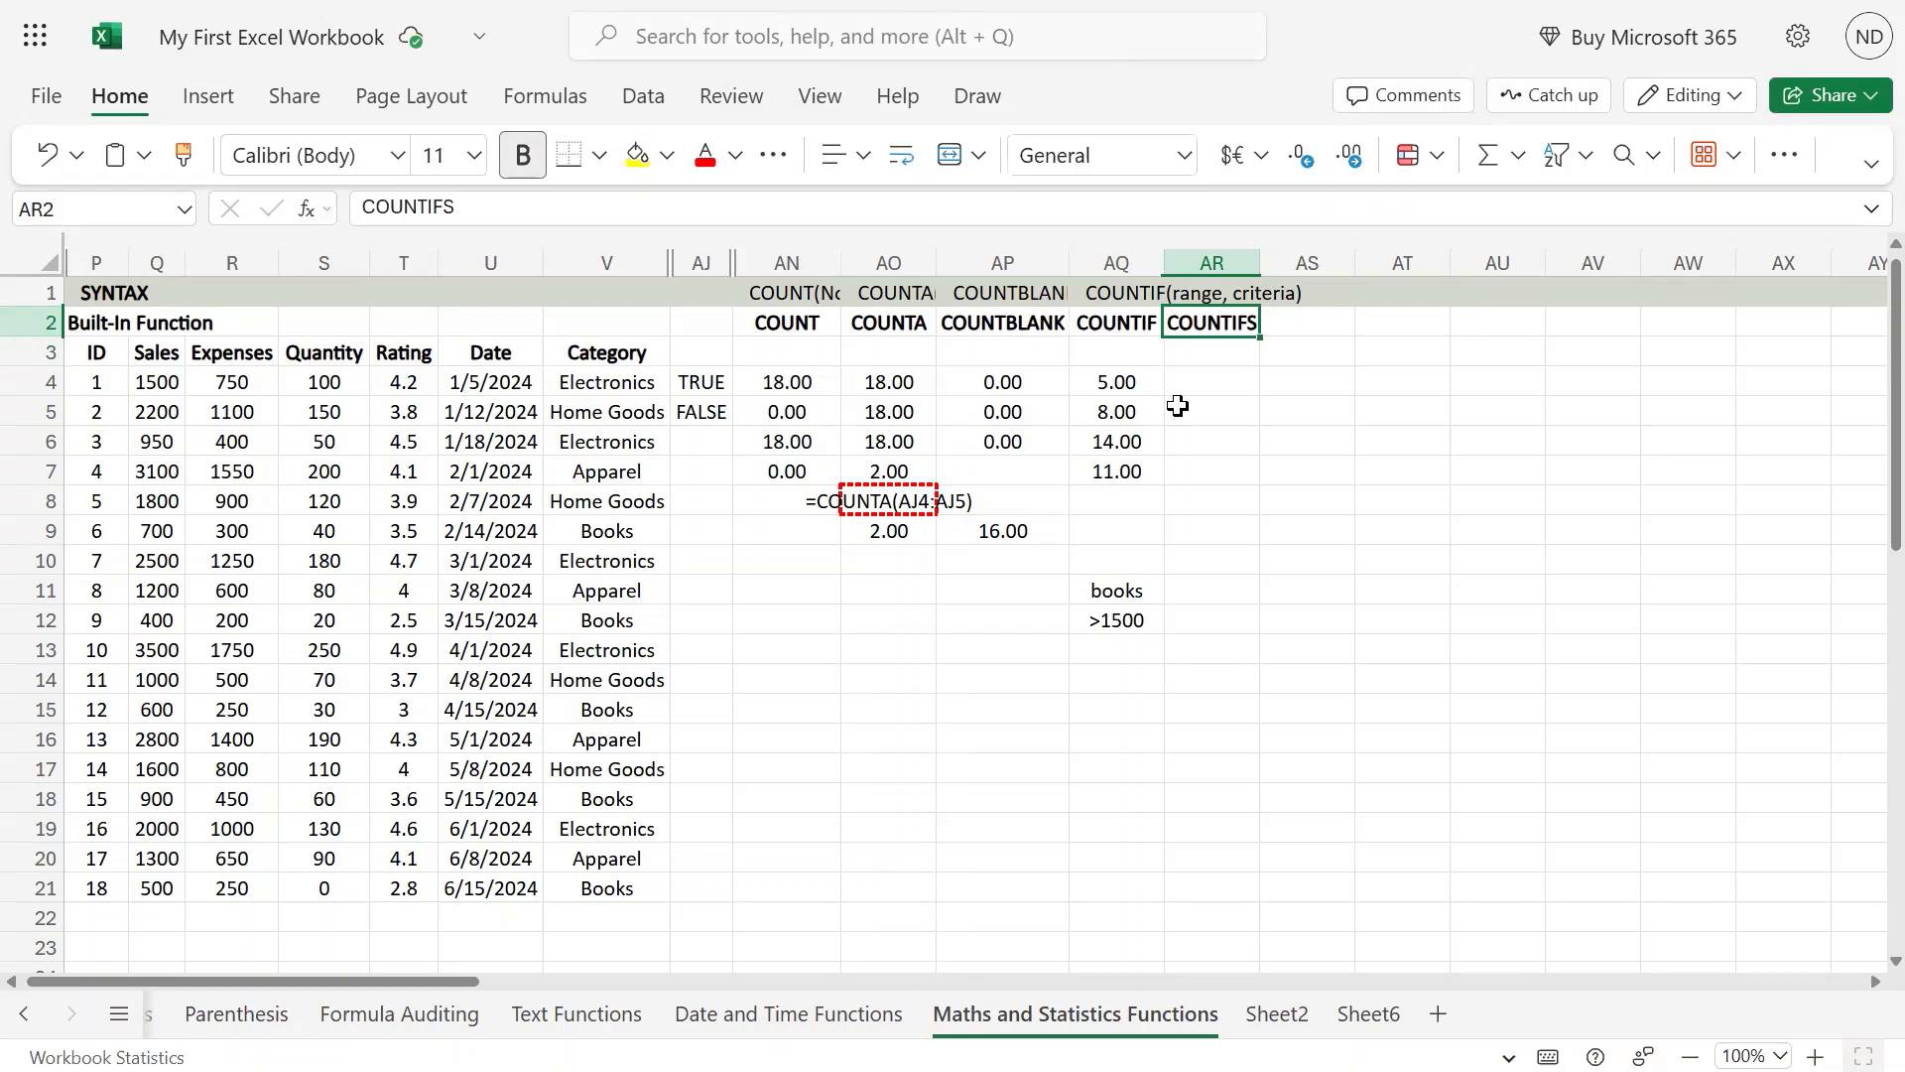
key("Up")
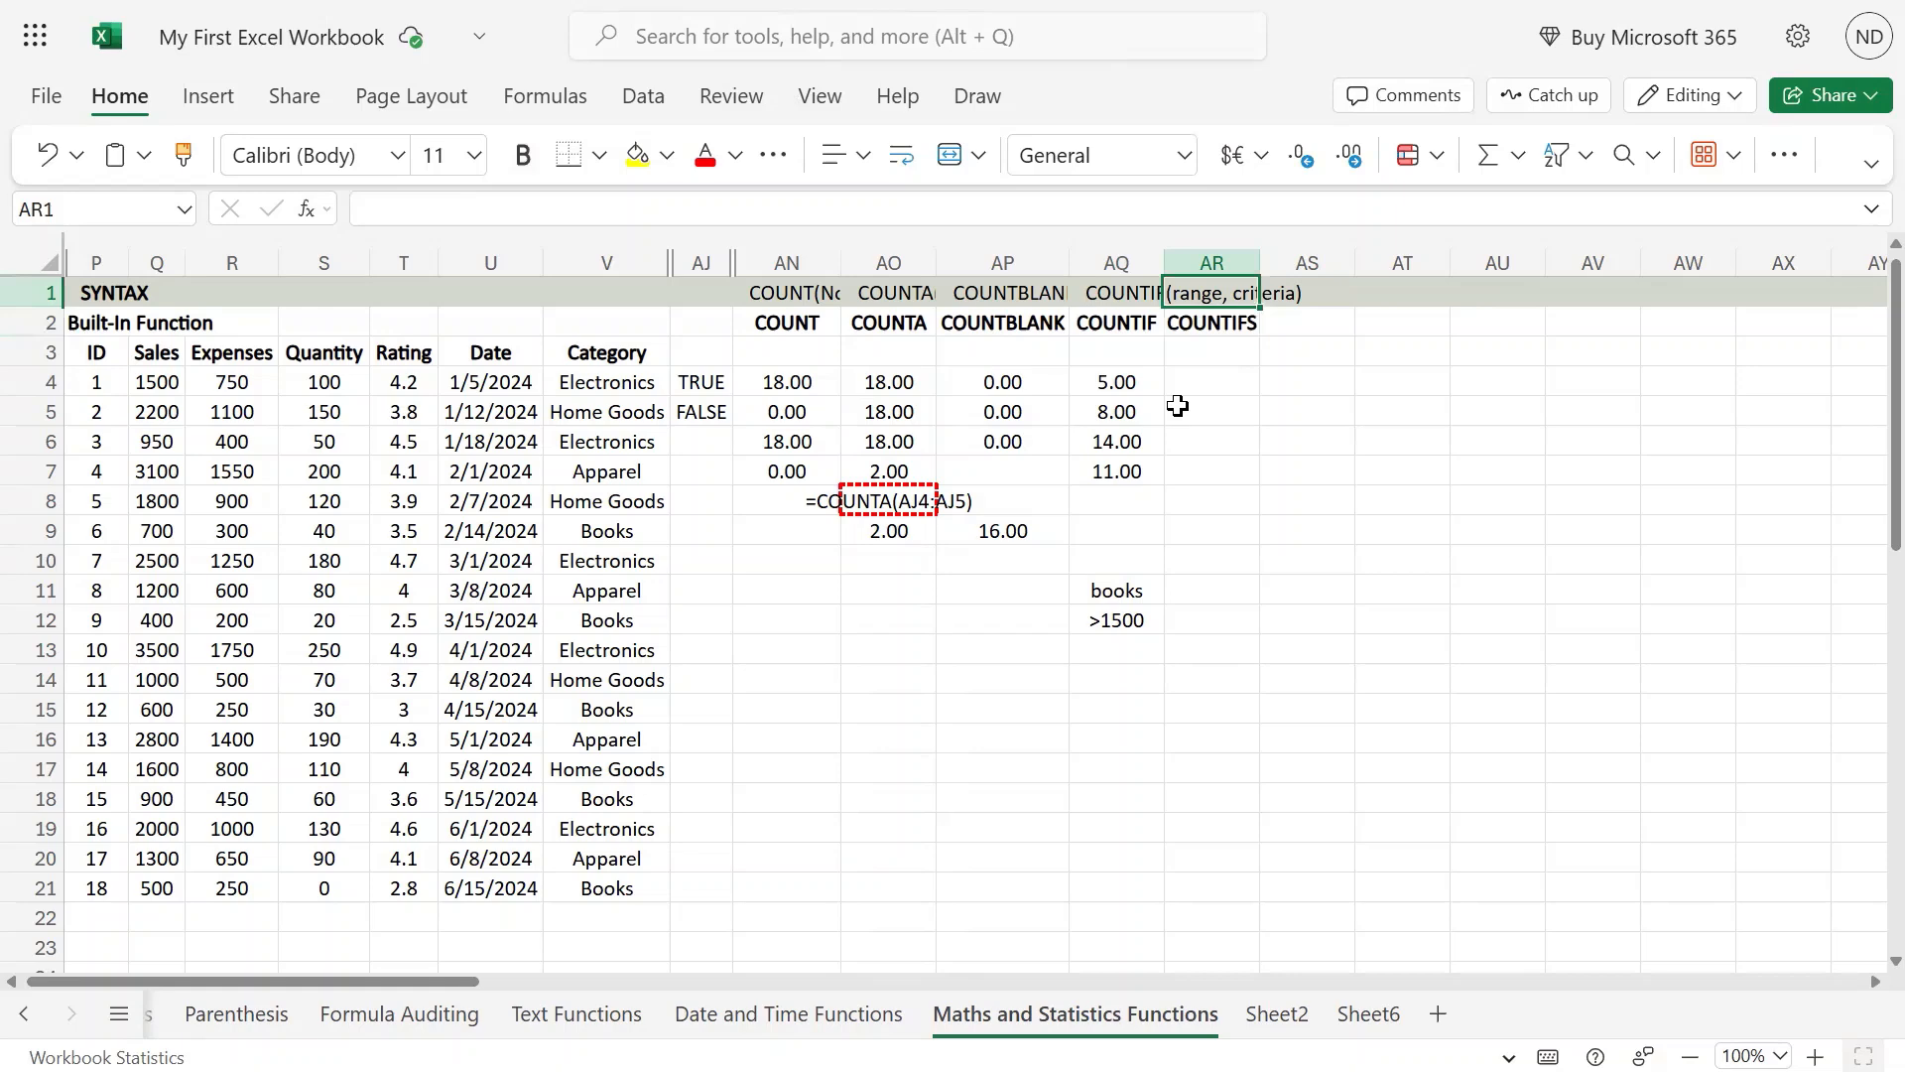
key("Left")
key("F2")
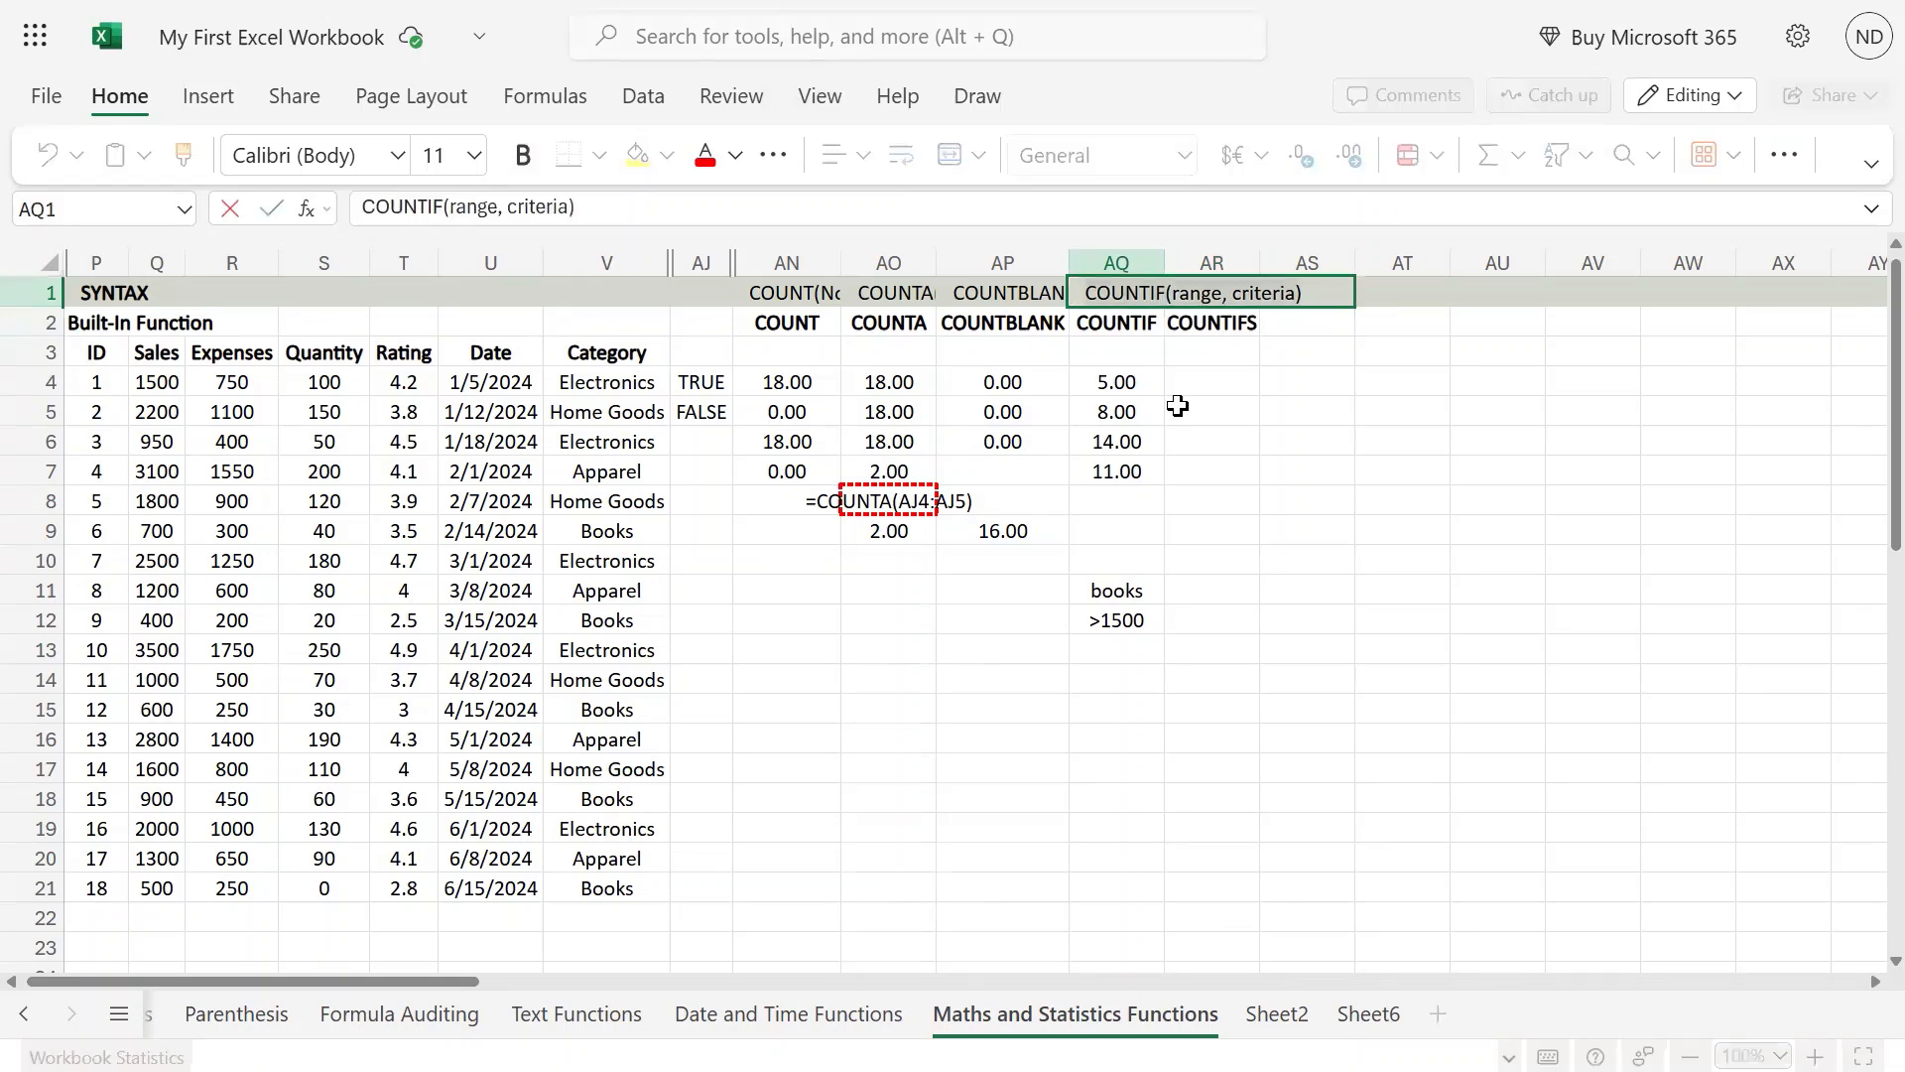
key("Return")
key("Up")
key("Right")
key("F2")
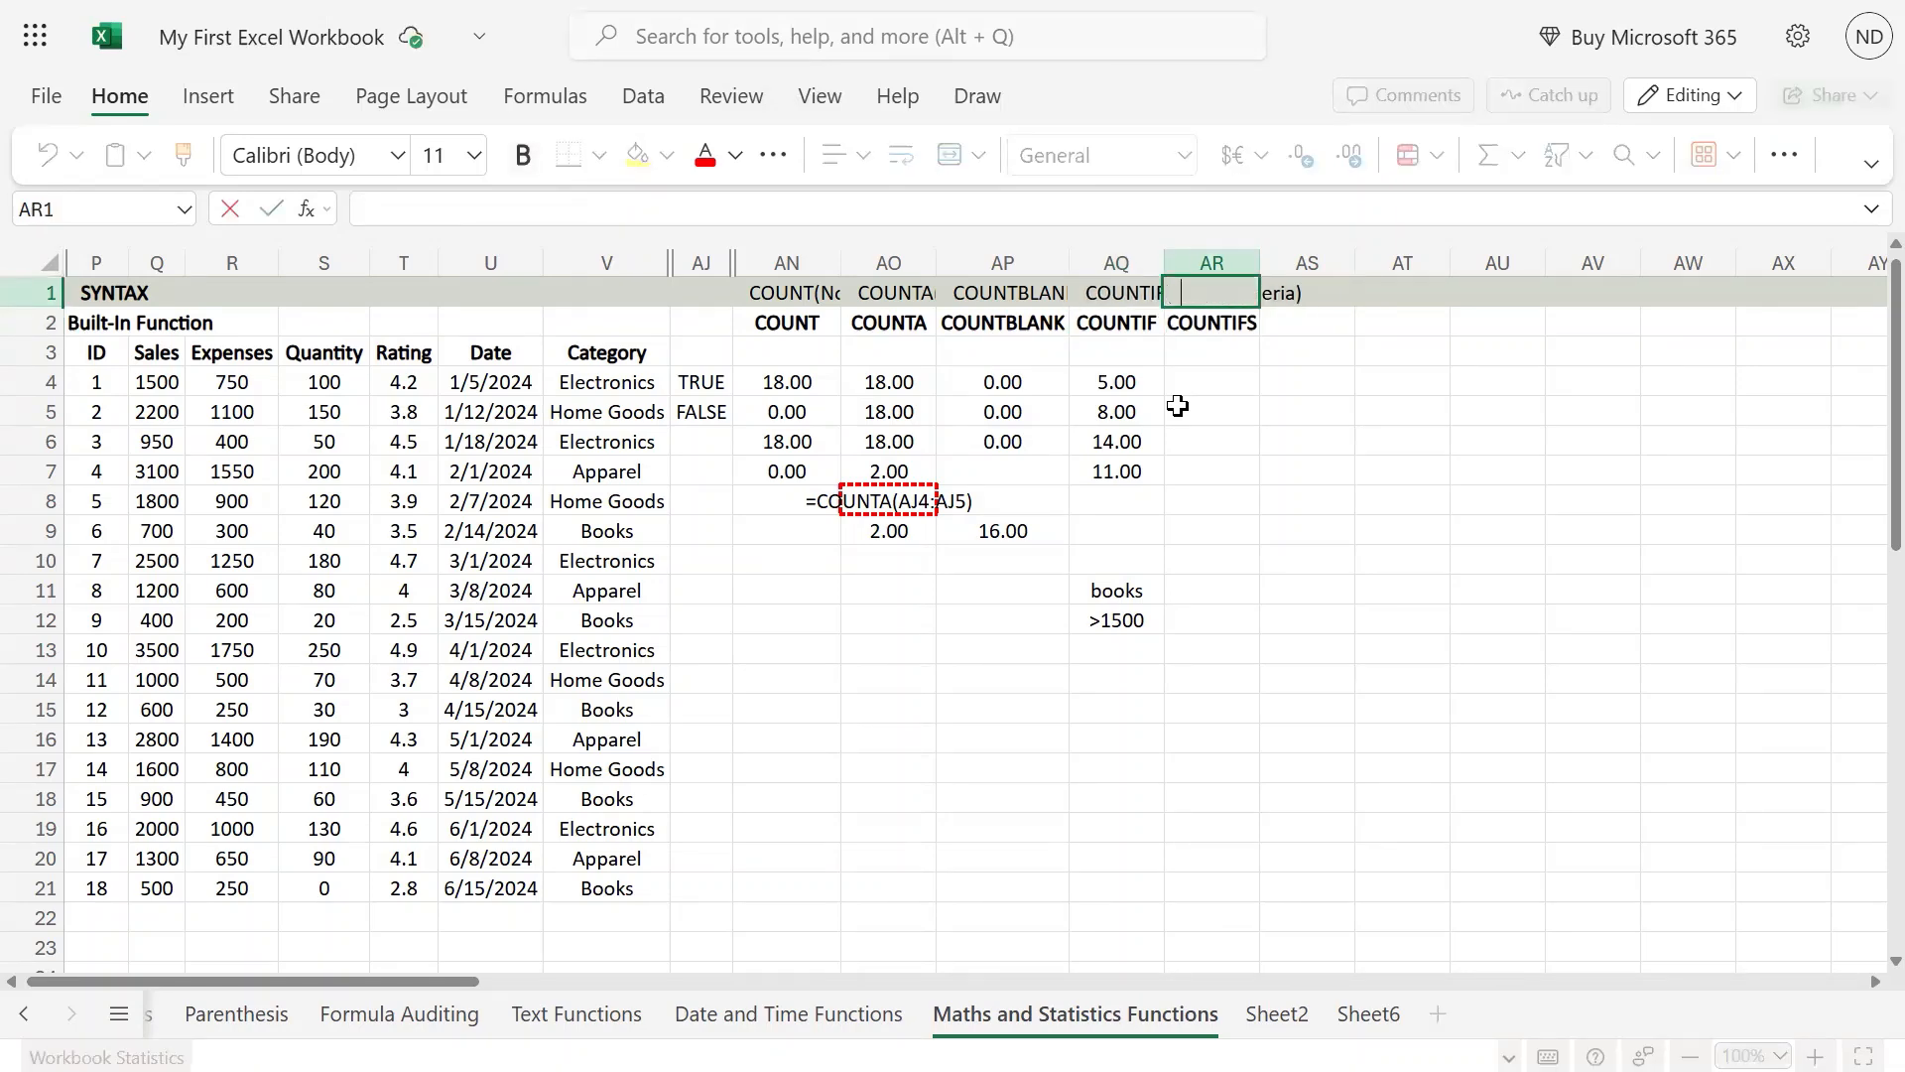
type("COUNTIF(range, criteria)")
key("Left")
key("Left")
key("Left")
key("Left")
key("Left")
key("Left")
key("Left")
key("Left")
key("Left")
key("Left")
key("Left")
key("Left")
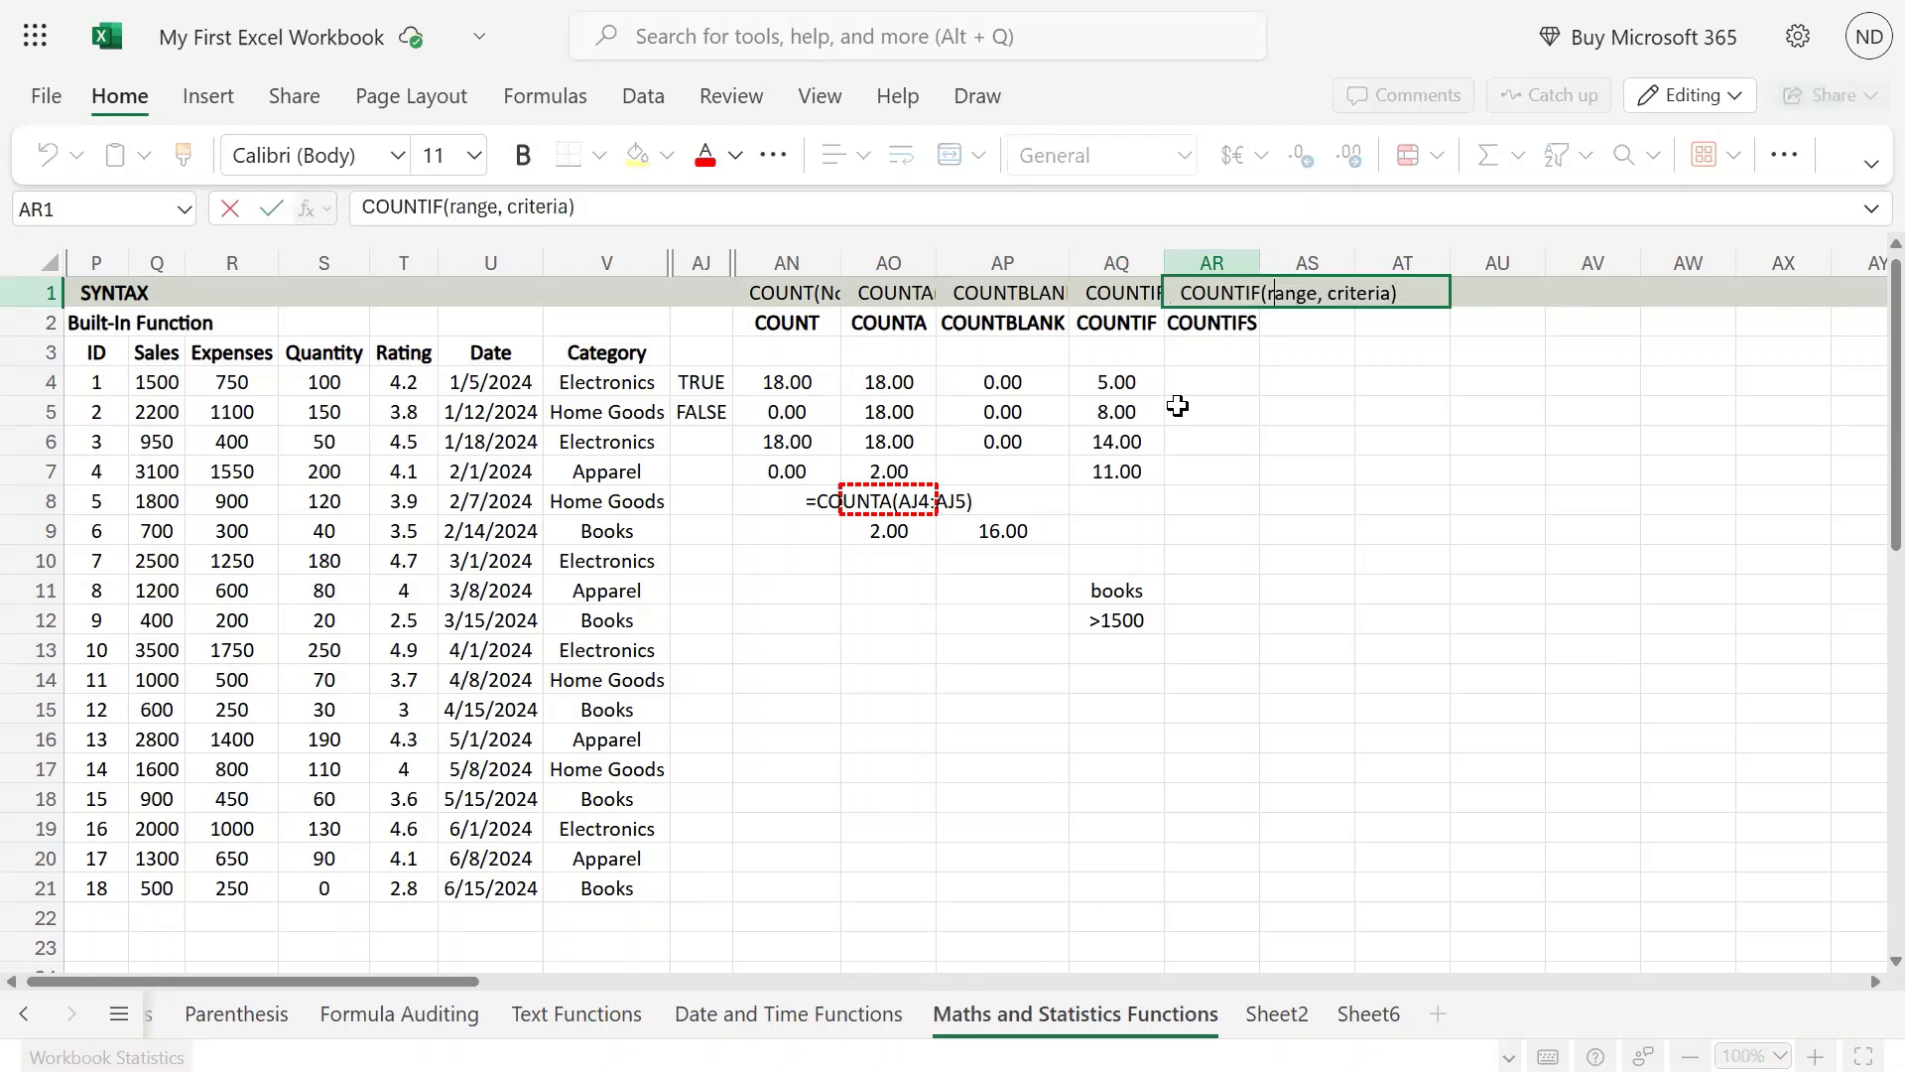
type("S")
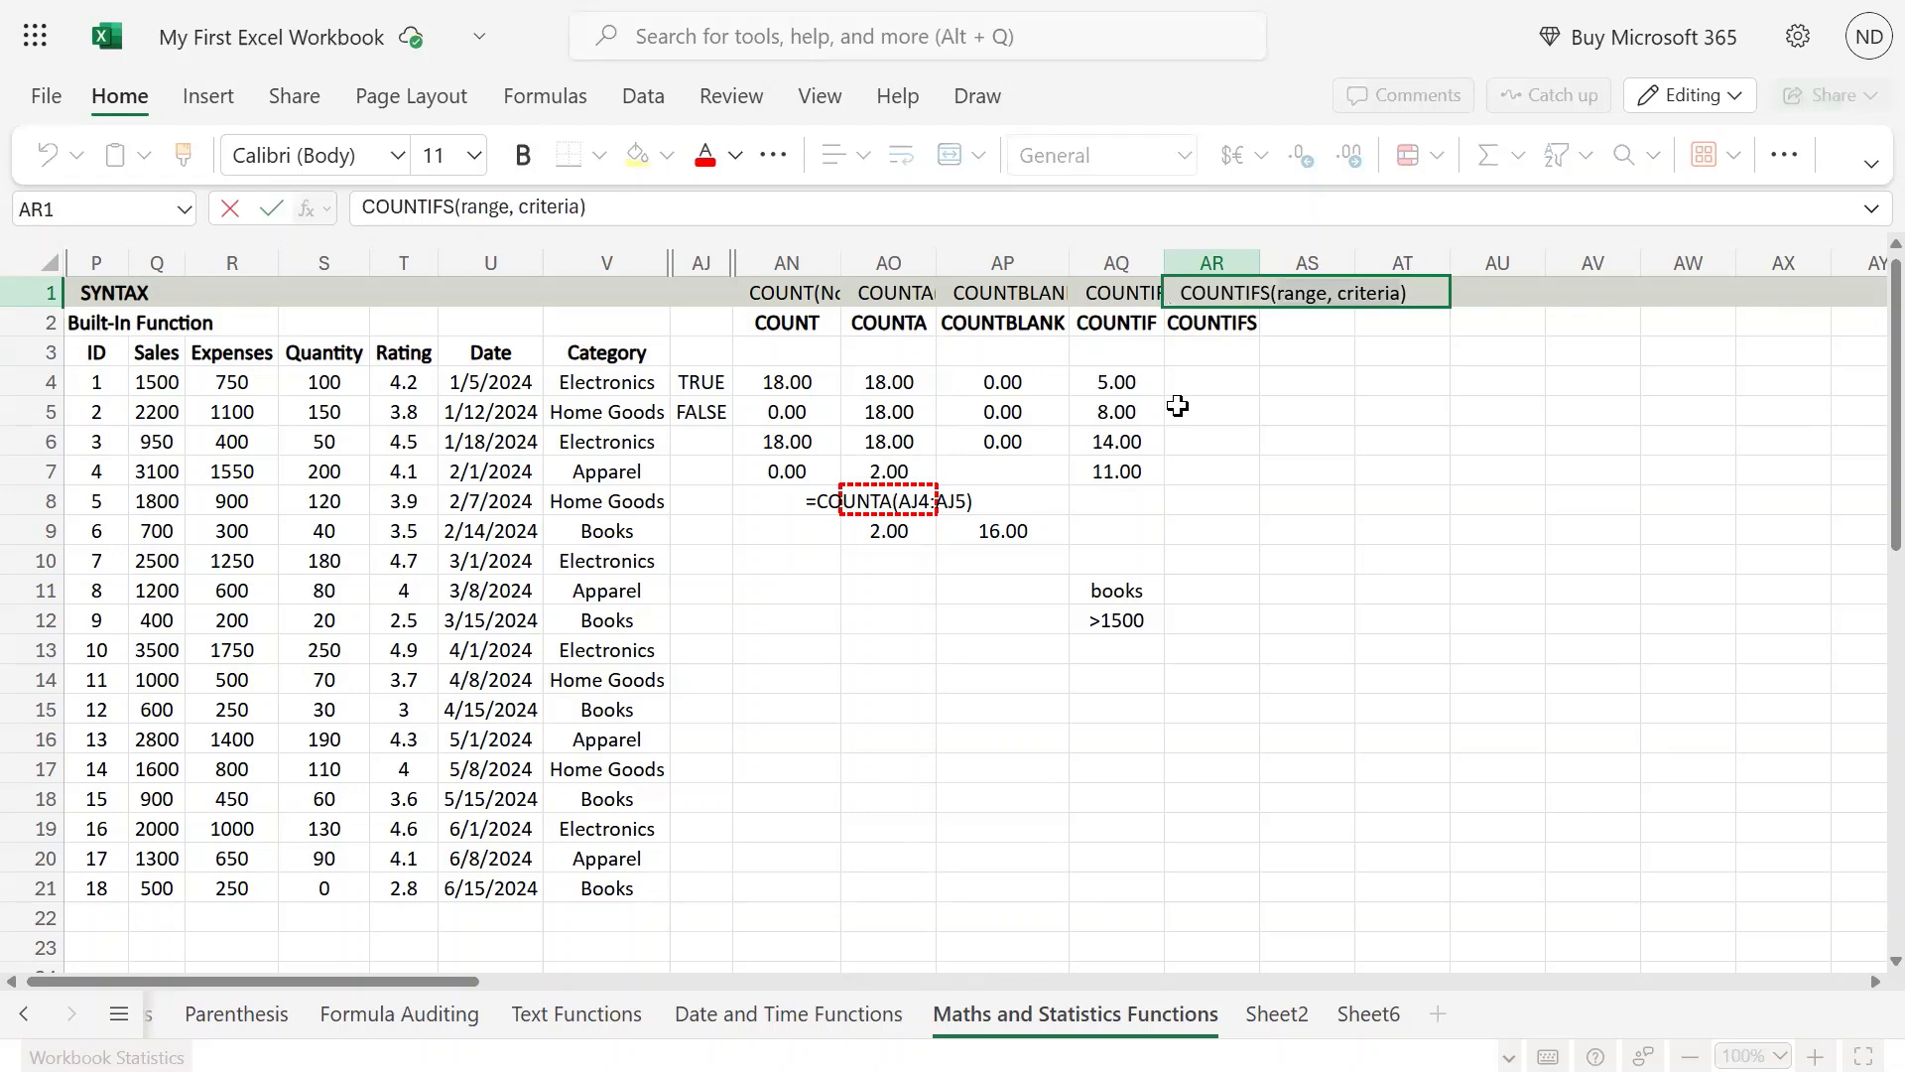
Step: Replace the range and criteria arguments in the AR1 syntax text with r1, c1
key("BackSpace")
key("BackSpace")
key("BackSpace")
key("BackSpace")
key("BackSpace")
key("BackSpace")
key("BackSpace")
key("BackSpace")
key("BackSpace")
key("BackSpace")
key("BackSpace")
key("BackSpace")
key("BackSpace")
key("BackSpace")
key("BackSpace")
key("BackSpace")
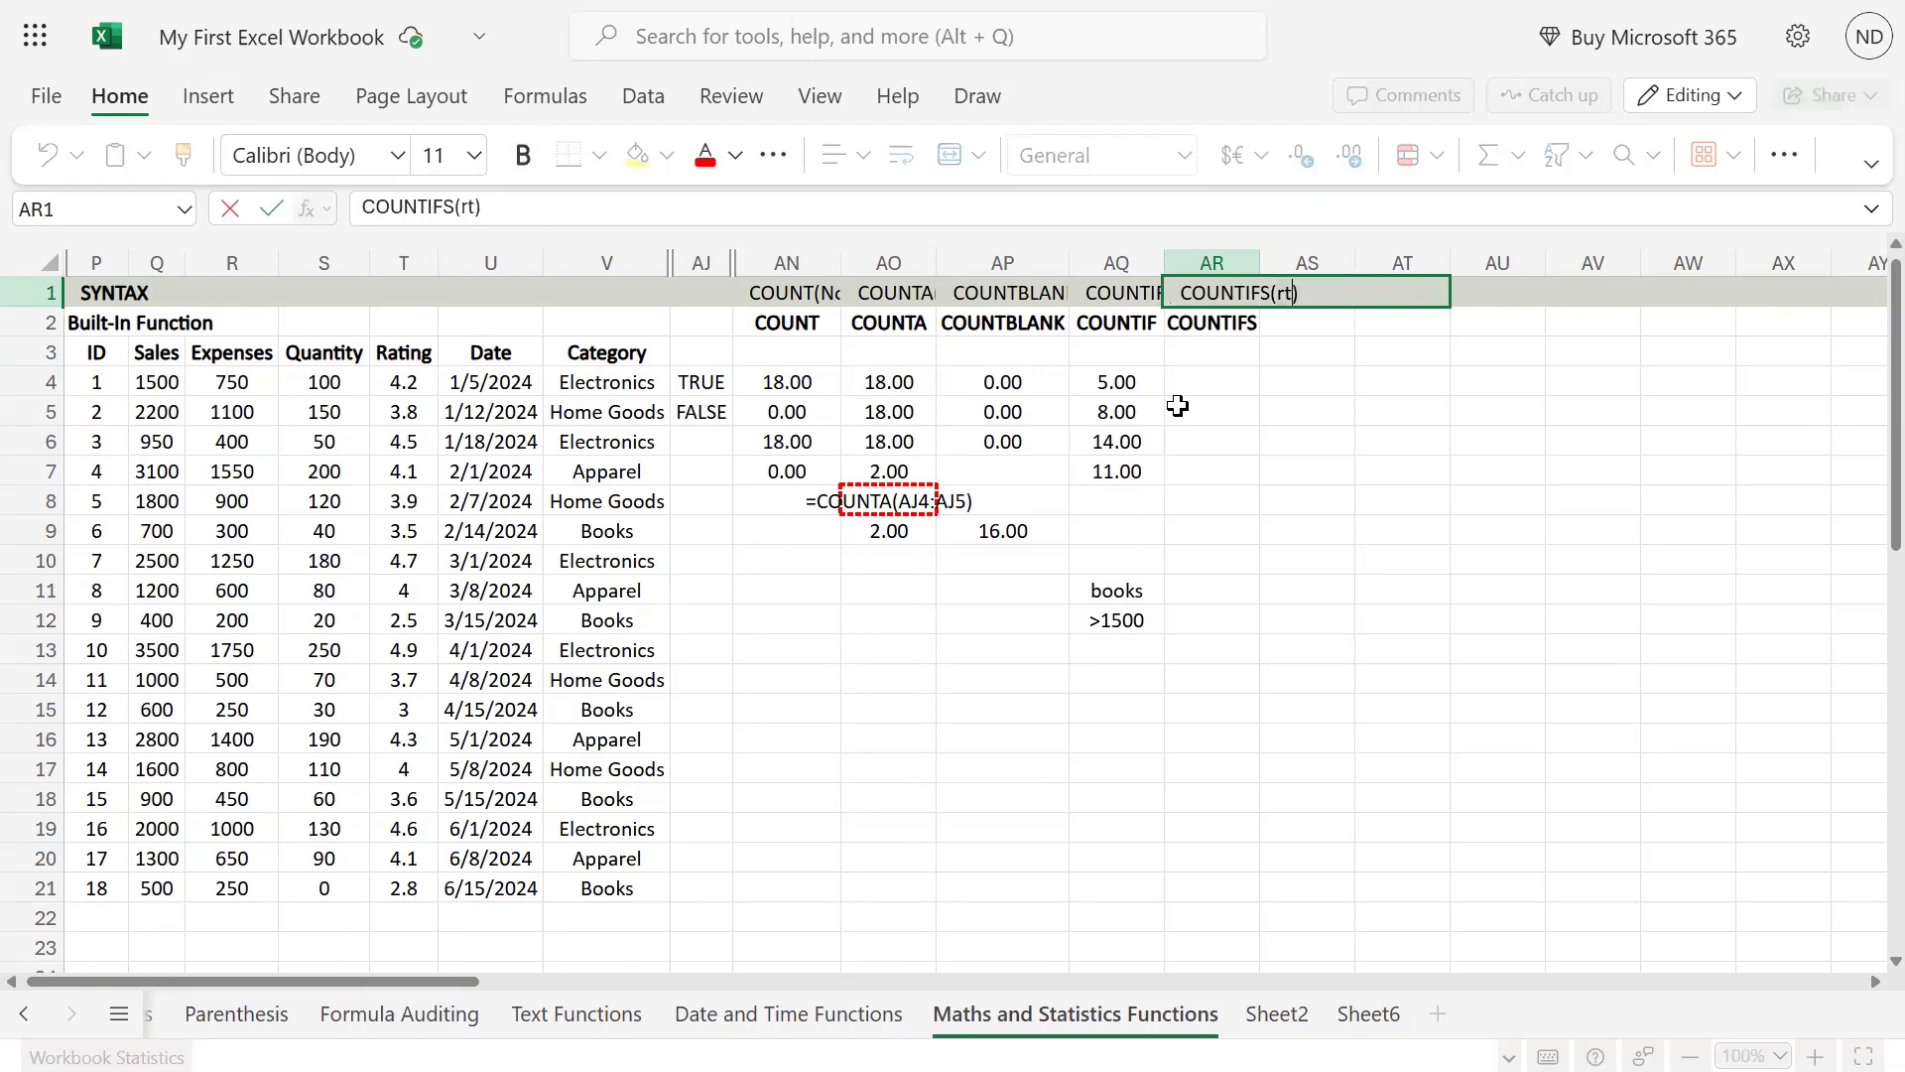
type("range)")
key("BackSpace")
key("BackSpace")
key("BackSpace")
key("BackSpace")
type("1, c1,")
key("BackSpace")
Step: Add an opening square bracket and the second argument pair to the AR1 syntax text as [,r2, c2
type(";")
key("BackSpace")
type("o")
key("BackSpace")
type("[,")
type("r1, c1")
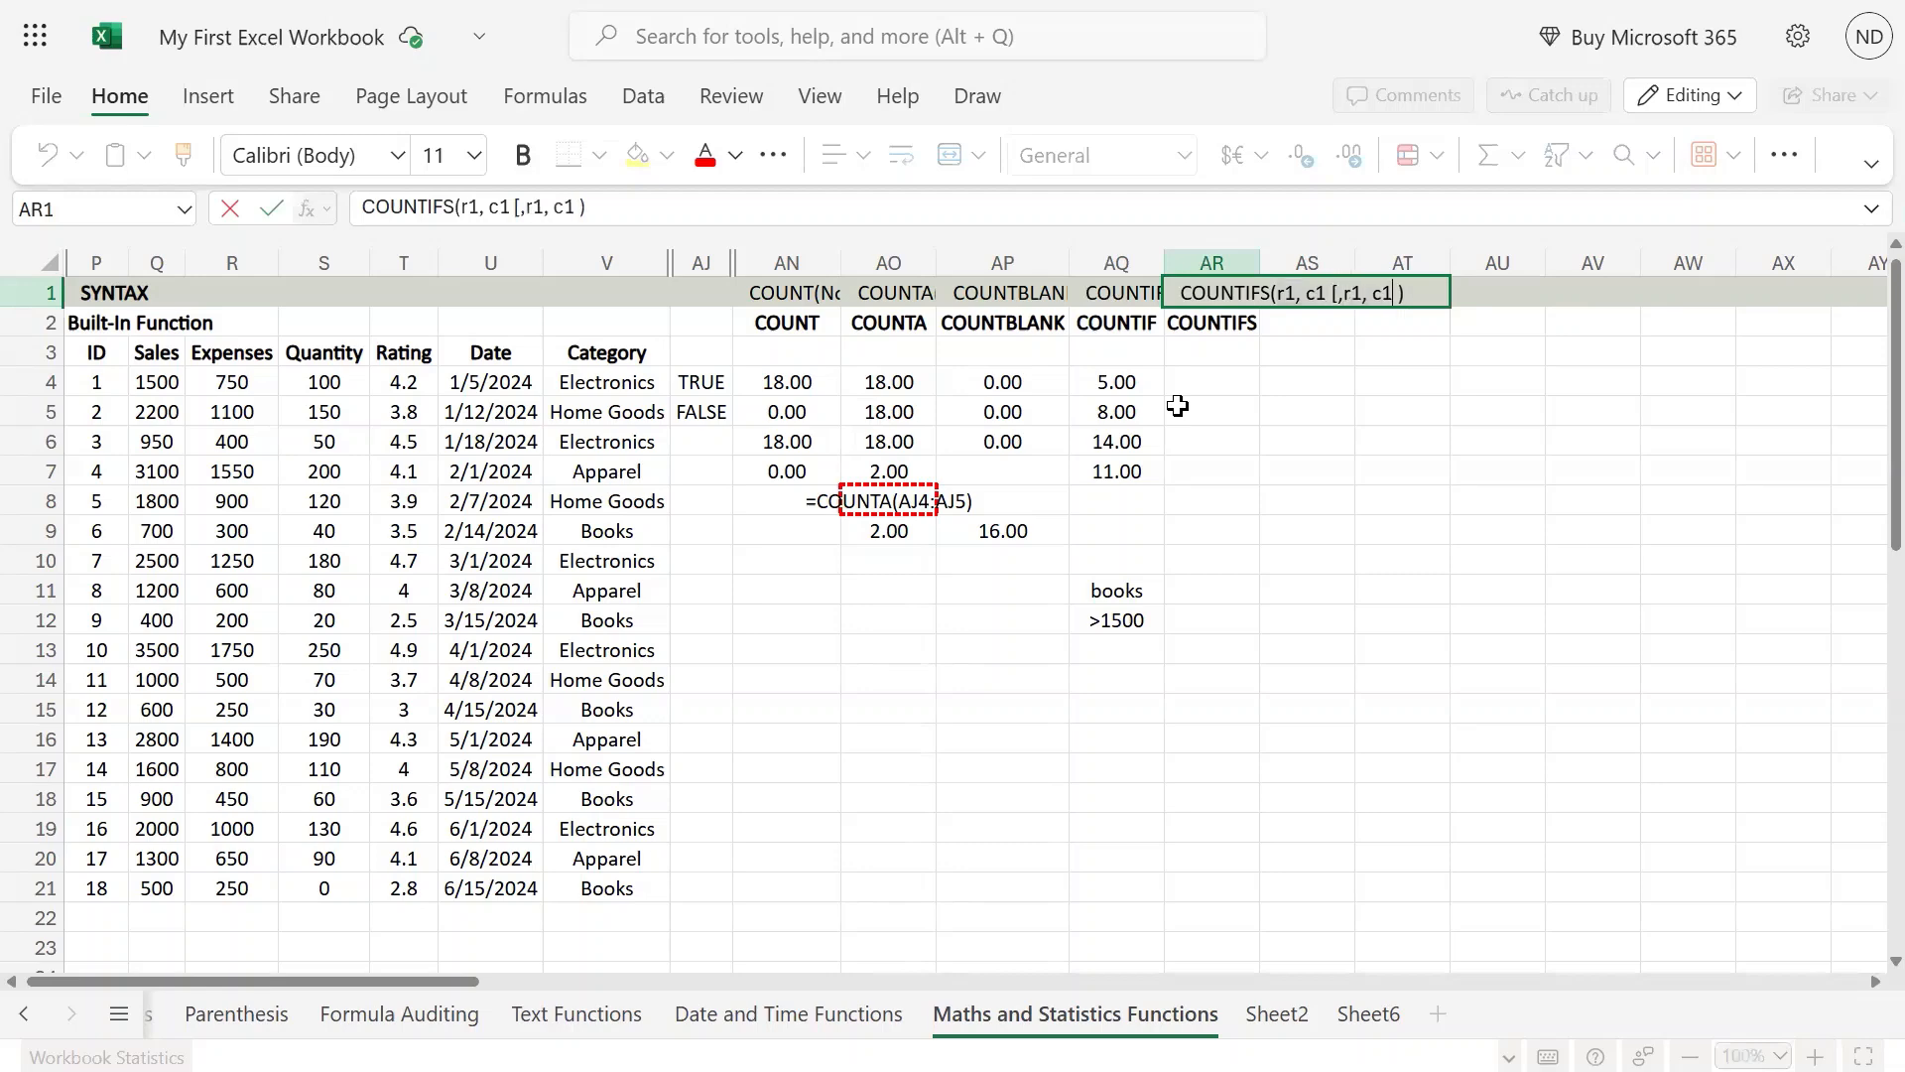
key("BackSpace")
type("2")
key("BackSpace")
type("2, r1, c1")
Step: Extend the AR1 syntax text with the pair r3, c2 followed by a row of dots and a comma
key("Left")
key("Left")
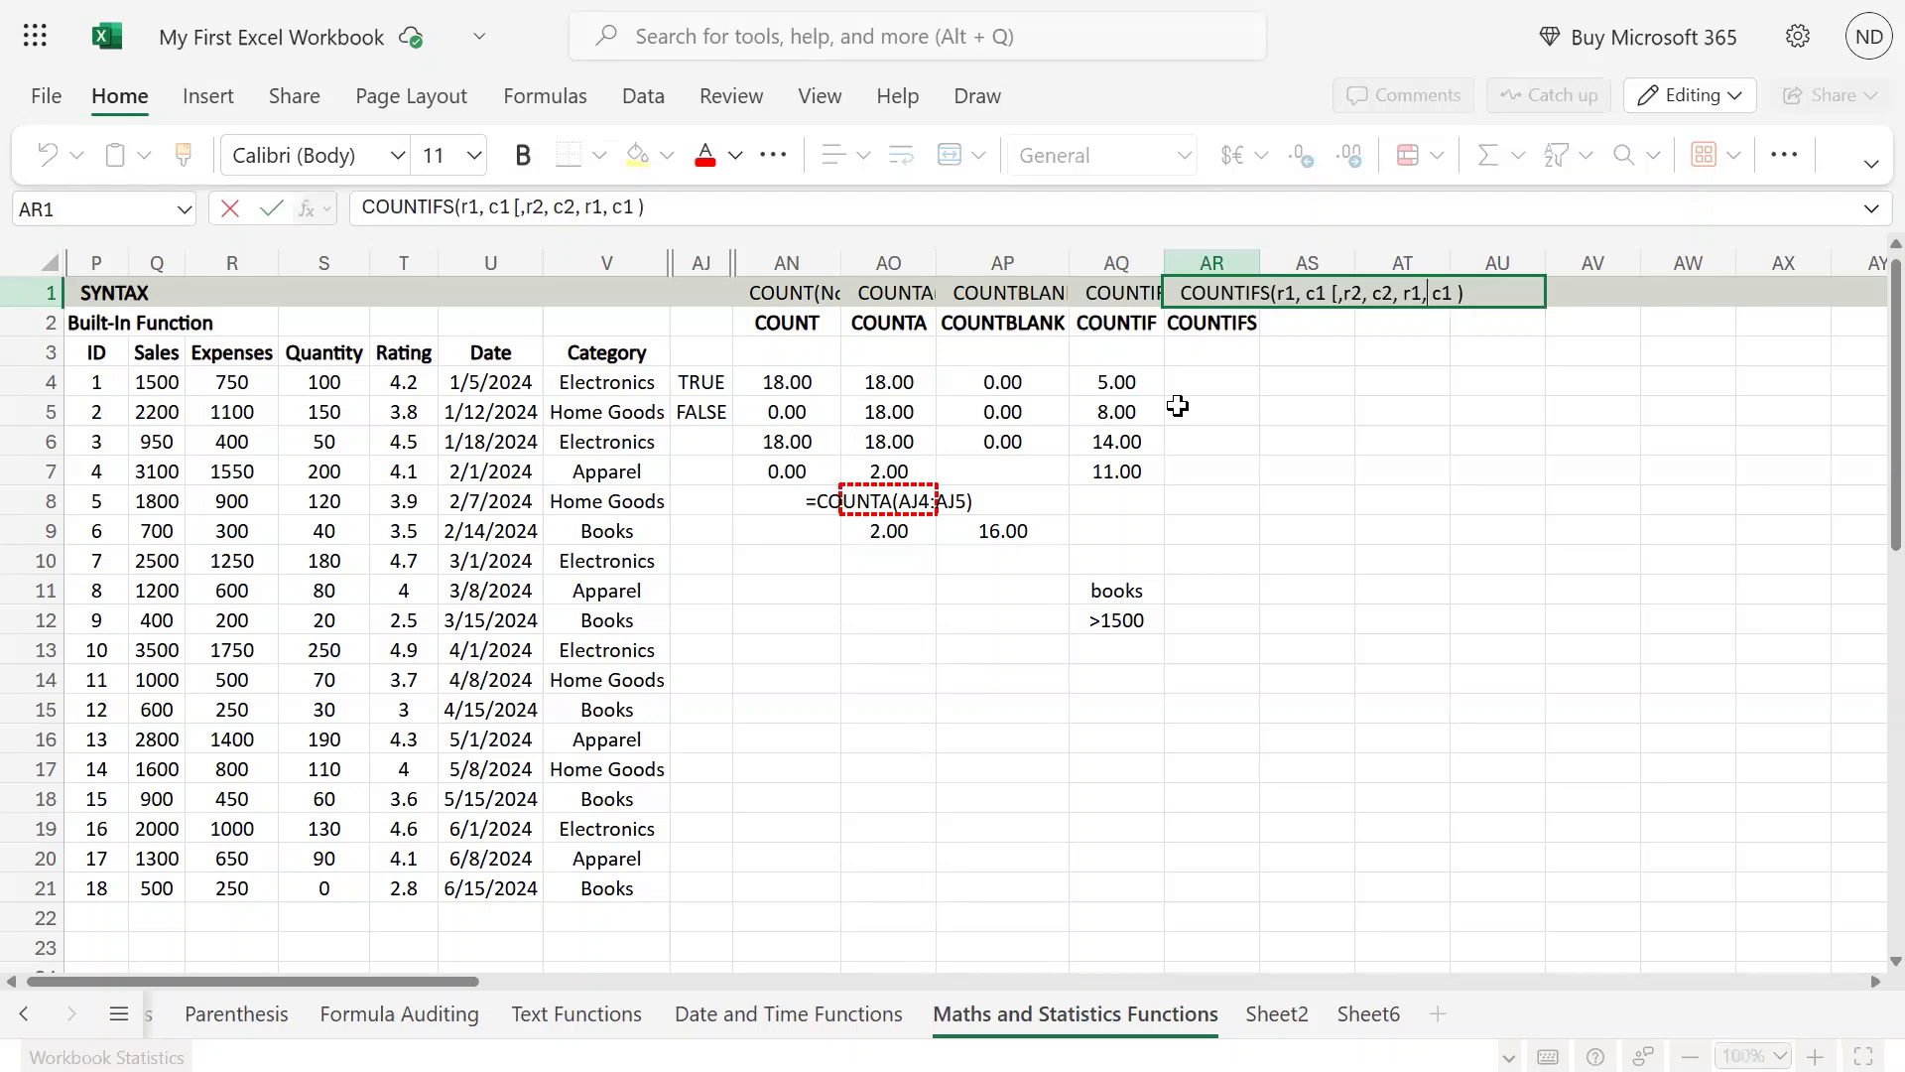
key("BackSpace")
type("3")
key("Right")
key("Right")
key("Delete")
type("2.....")
type("m")
key("BackSpace")
type(".,r1, c1")
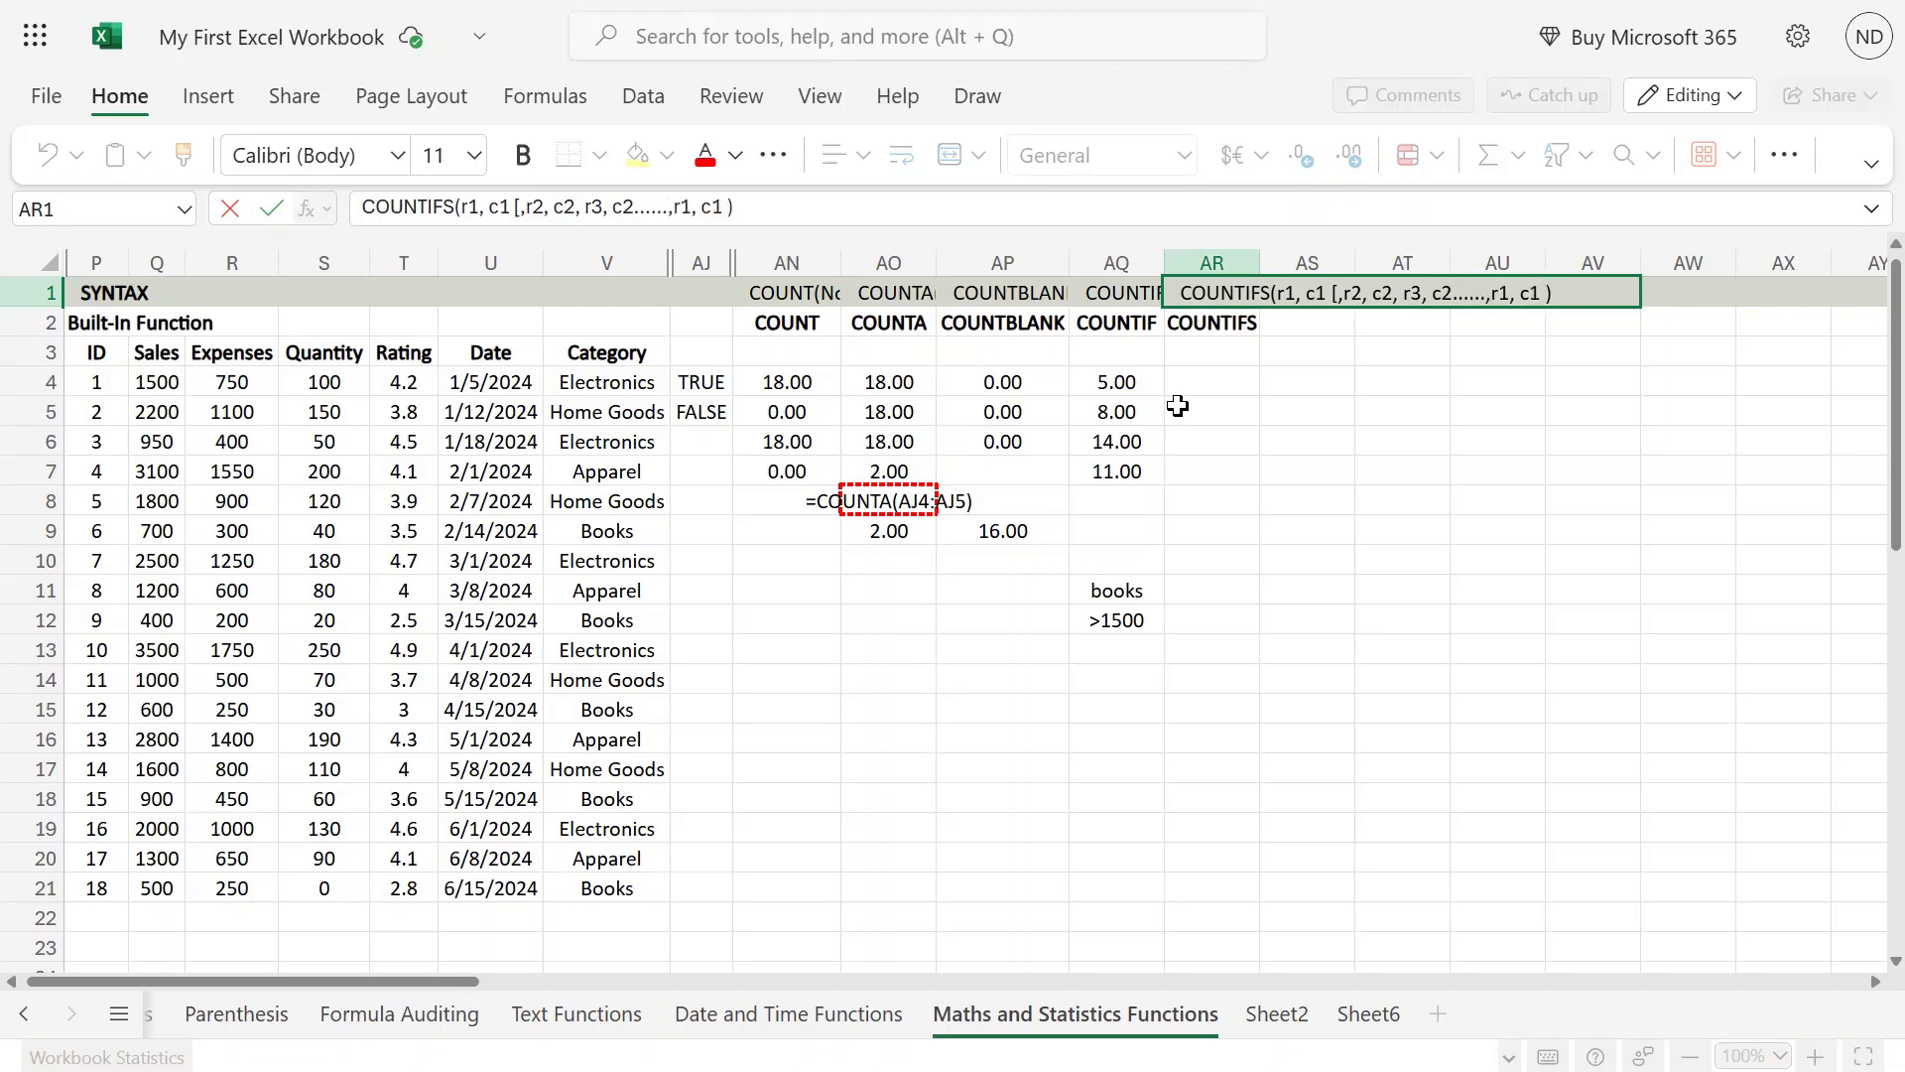
type("28")
Step: Finish the AR1 syntax text with the last argument pair r127, c127
key("BackSpace")
type("7")
type("28")
key("BackSpace")
type("7")
key("ctrl+Return")
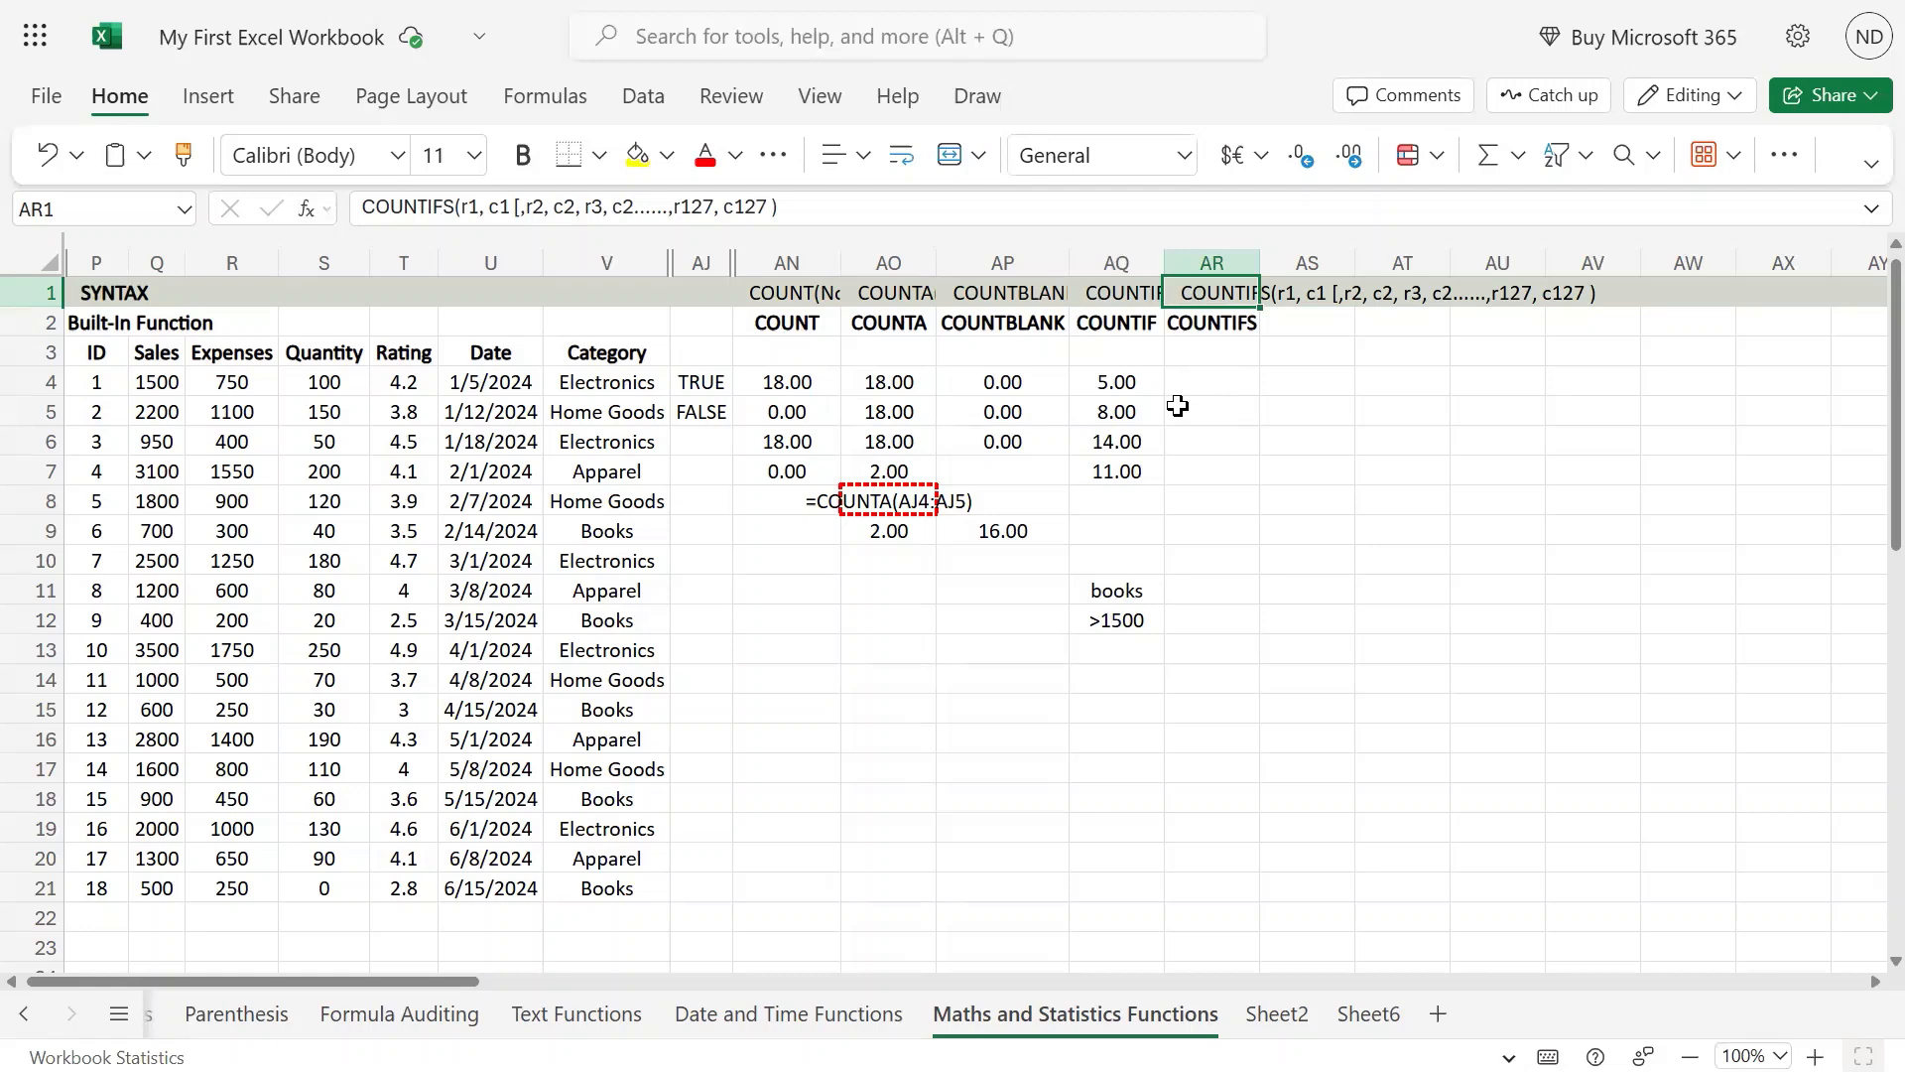
Step: Copy the formula text =COUNTIF(V4:V21,AQ11) from AQ4 into AR4, keeping its references as they are
key("Down")
key("Down")
key("Down")
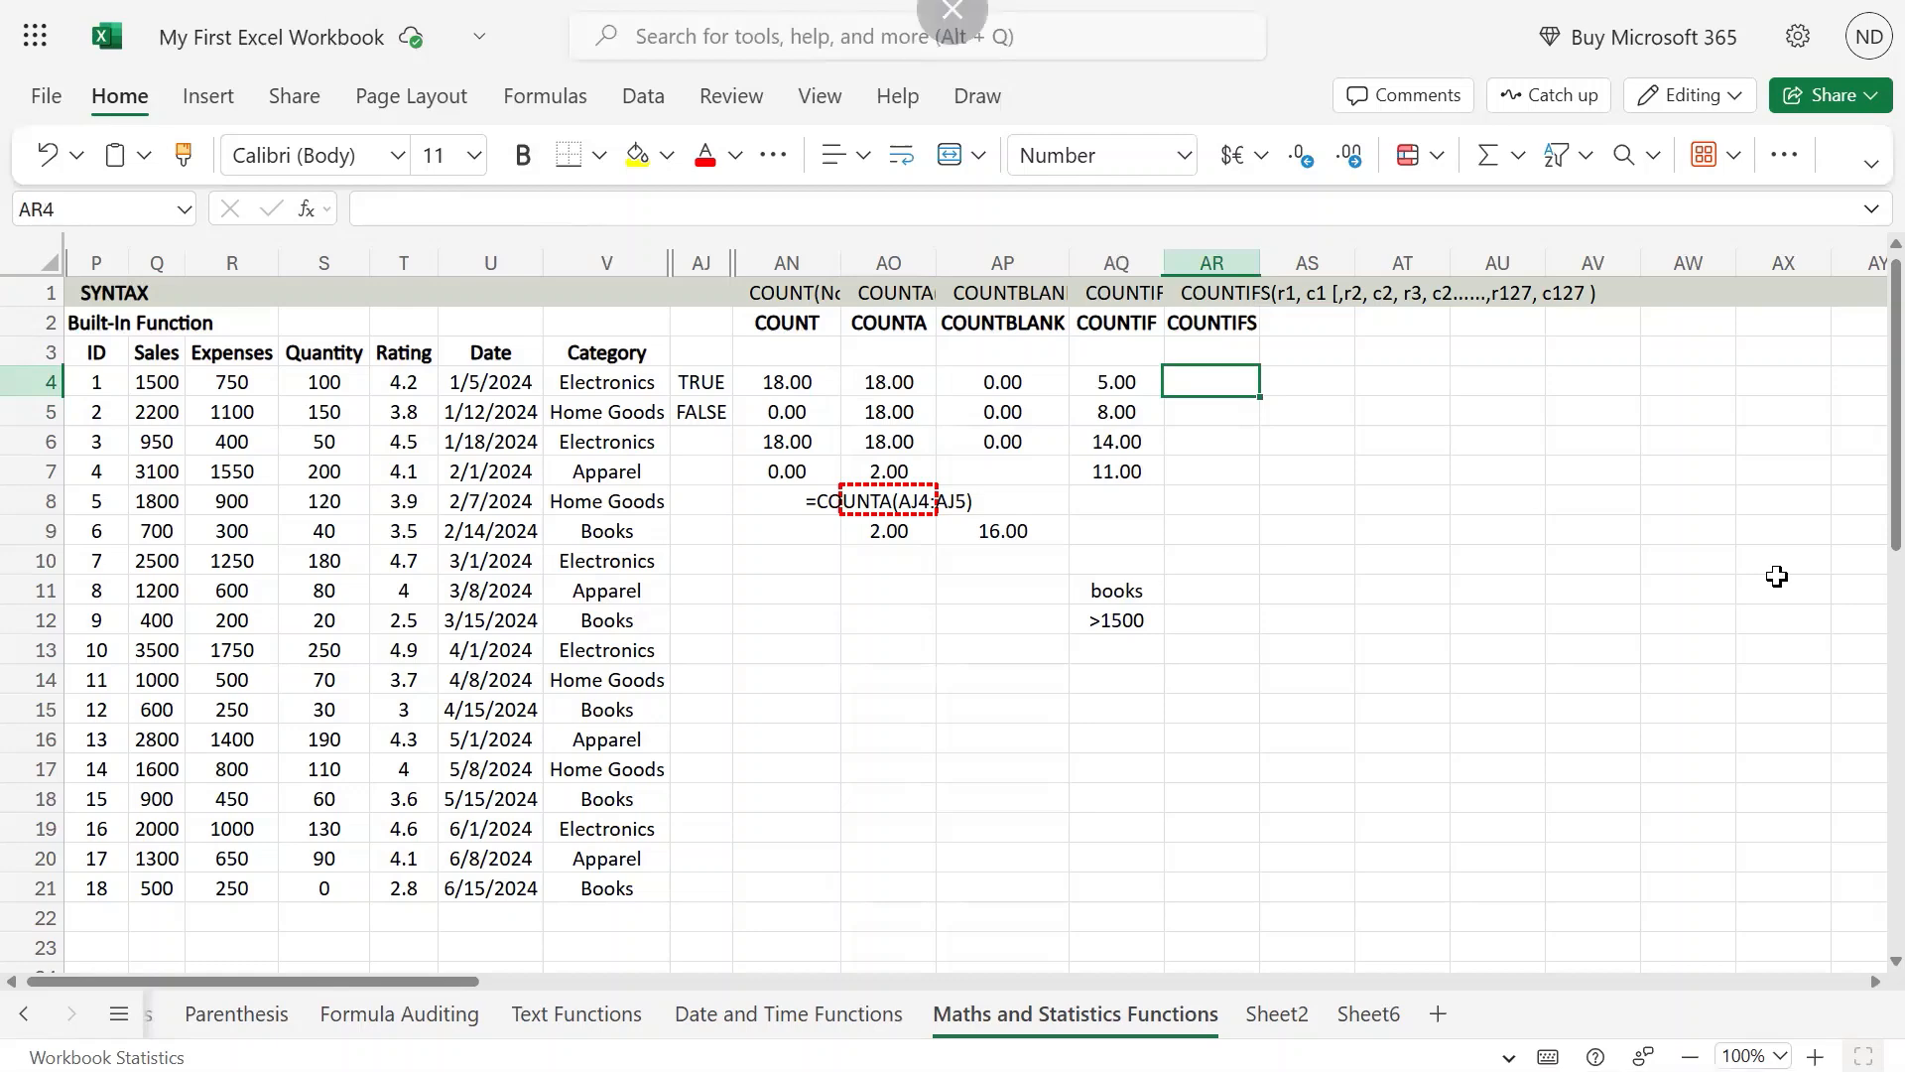
key("Left")
key("Left")
key("Right")
key("F2")
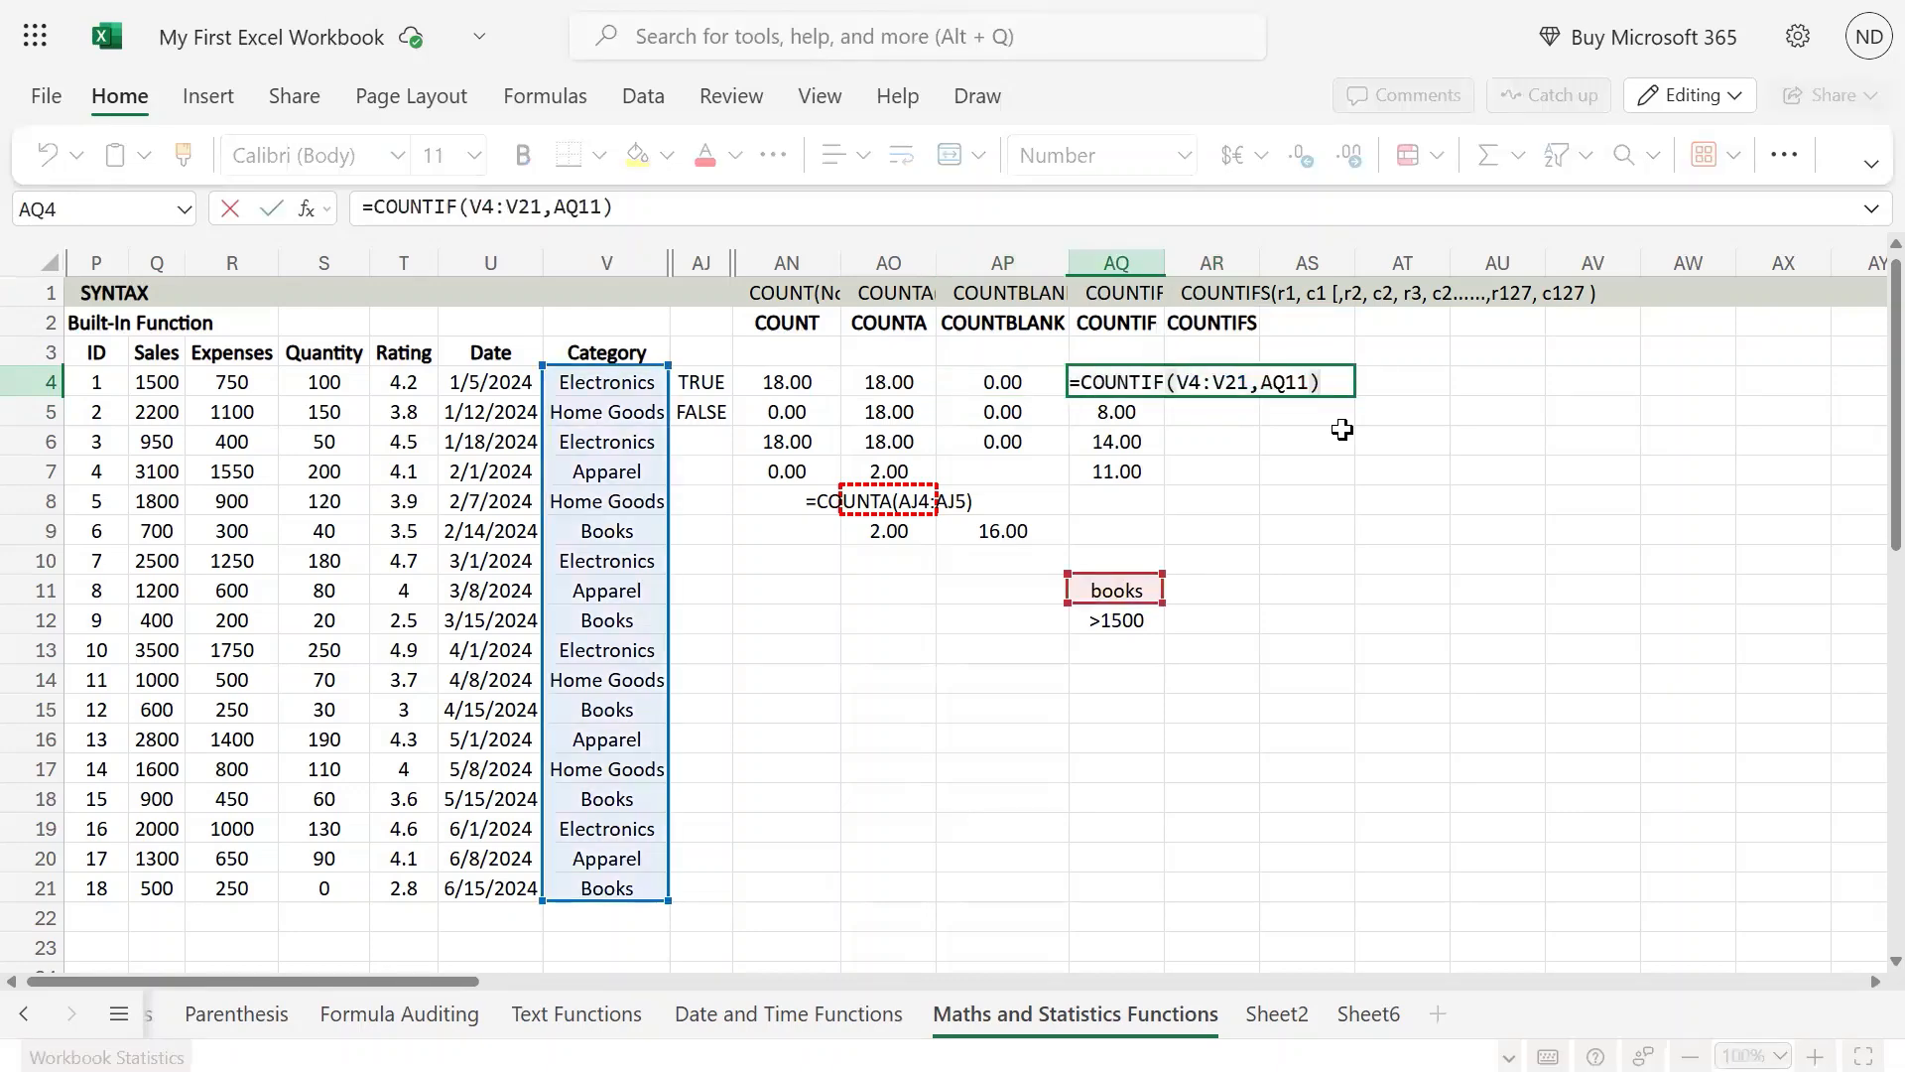
key("shift+Left")
key("shift+Left")
key("shift+Left")
key("shift+Left")
key("shift+Left")
key("shift+Left")
key("shift+Left")
key("shift+Left")
key("shift+Left")
key("shift+Left")
key("shift+Left")
key("shift+Left")
key("shift+Left")
key("shift+Left")
key("shift+Left")
key("shift+Left")
key("shift+Left")
key("shift+Left")
key("shift+Left")
key("shift+Left")
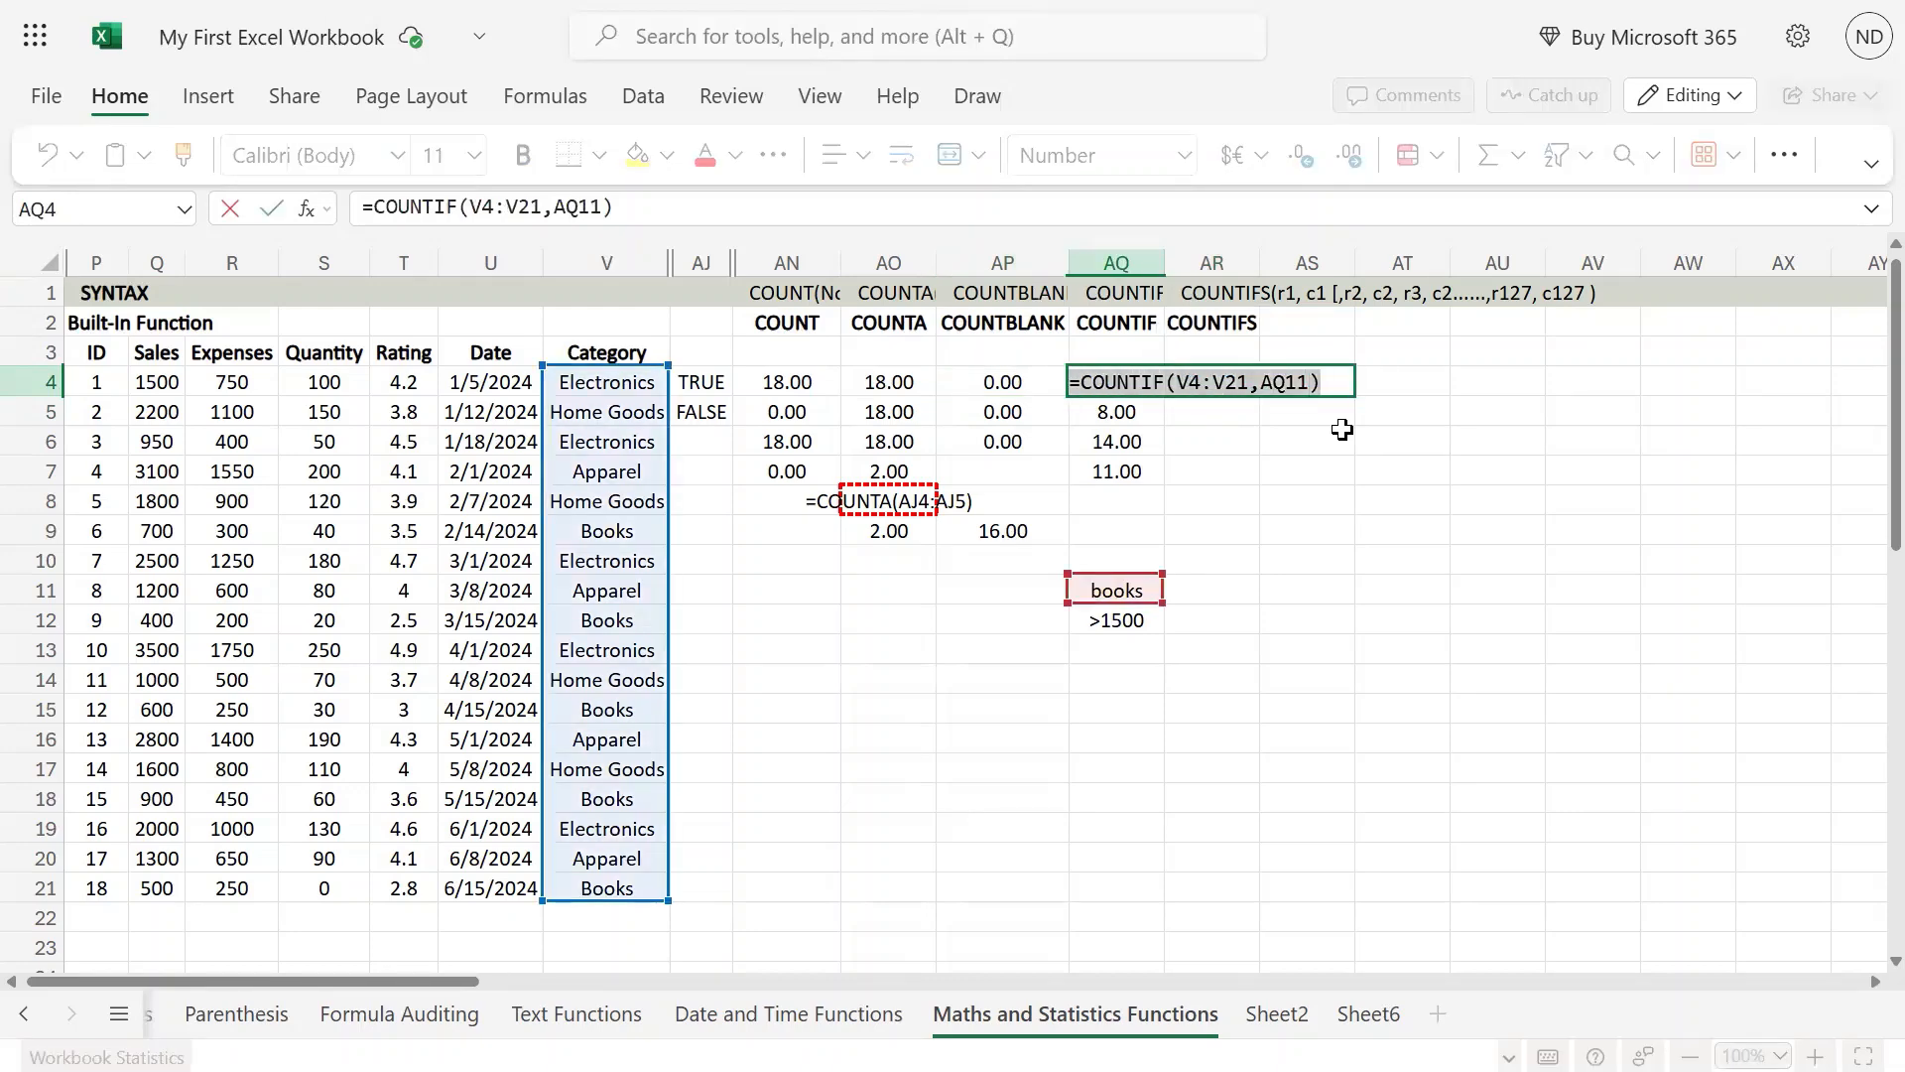
key("ctrl+c")
key("Escape")
key("Right")
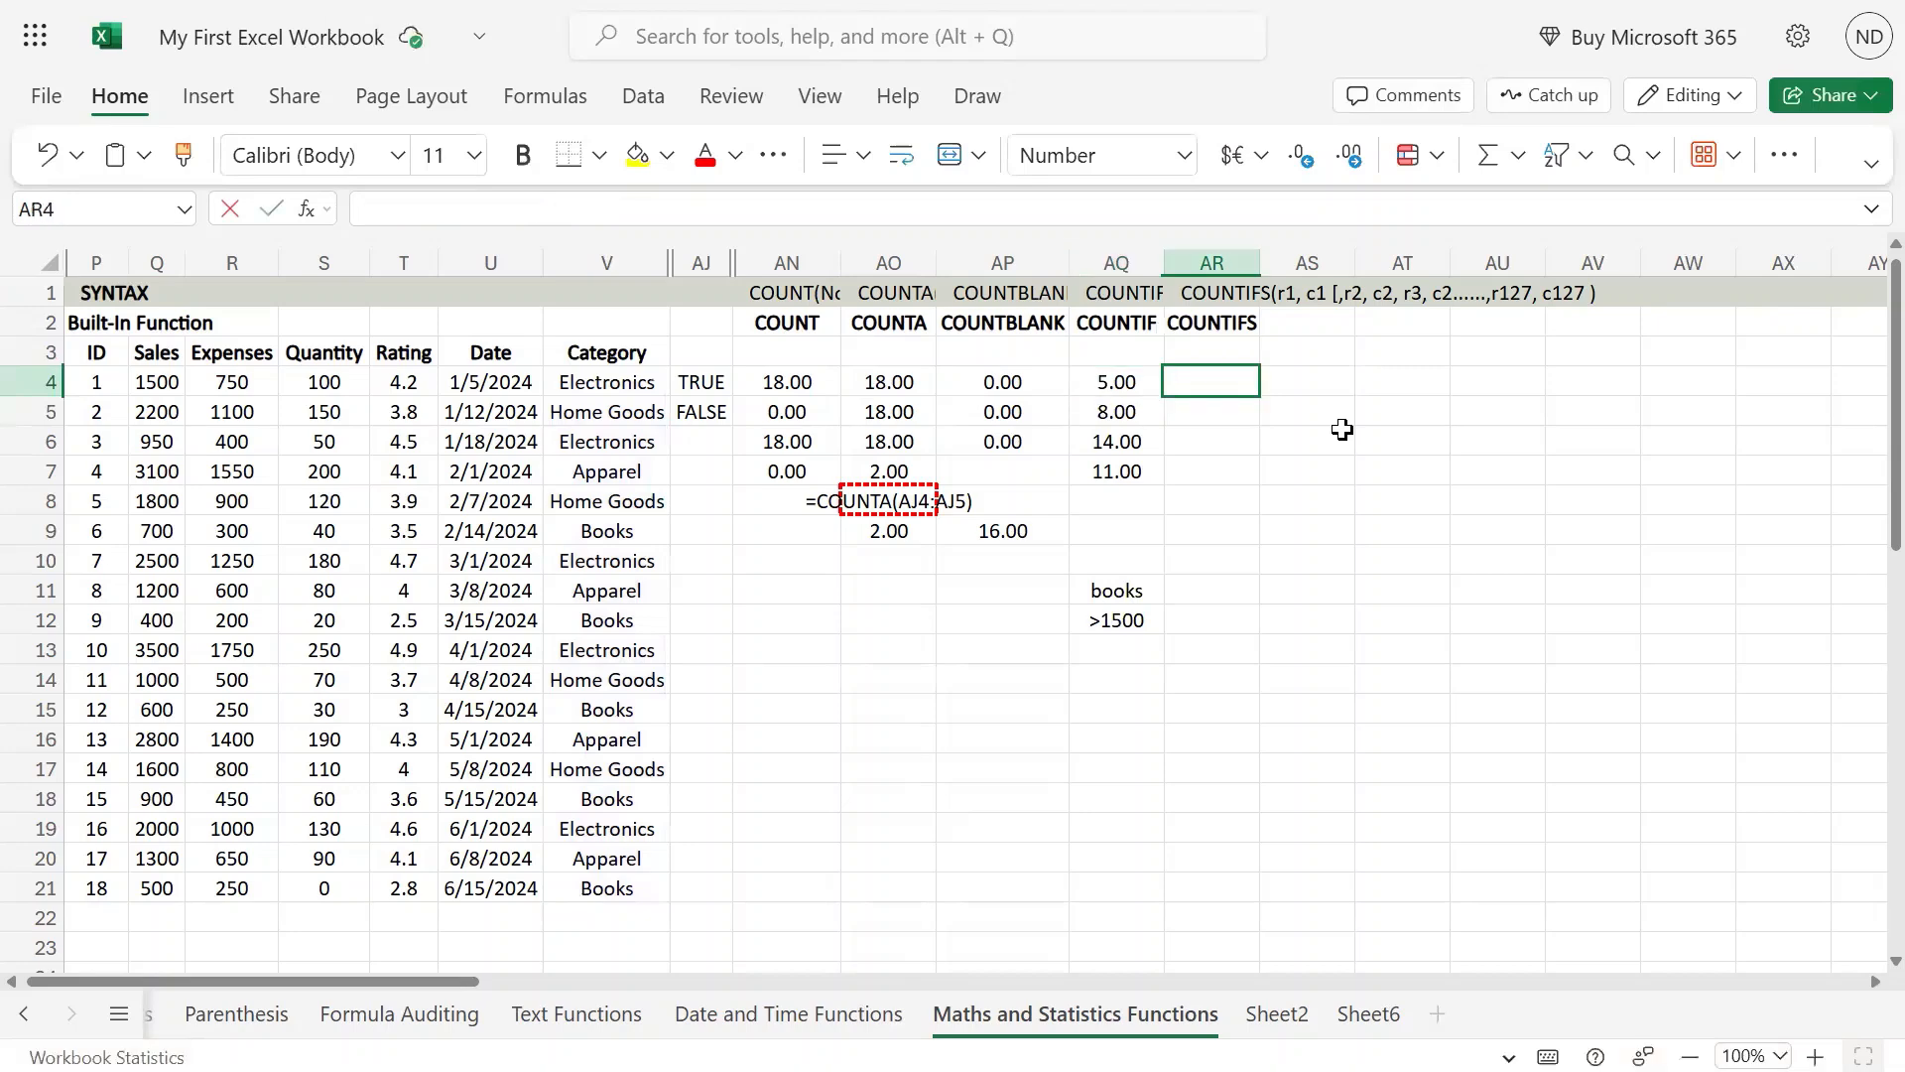
key("F2")
key("ctrl+v")
key("Return")
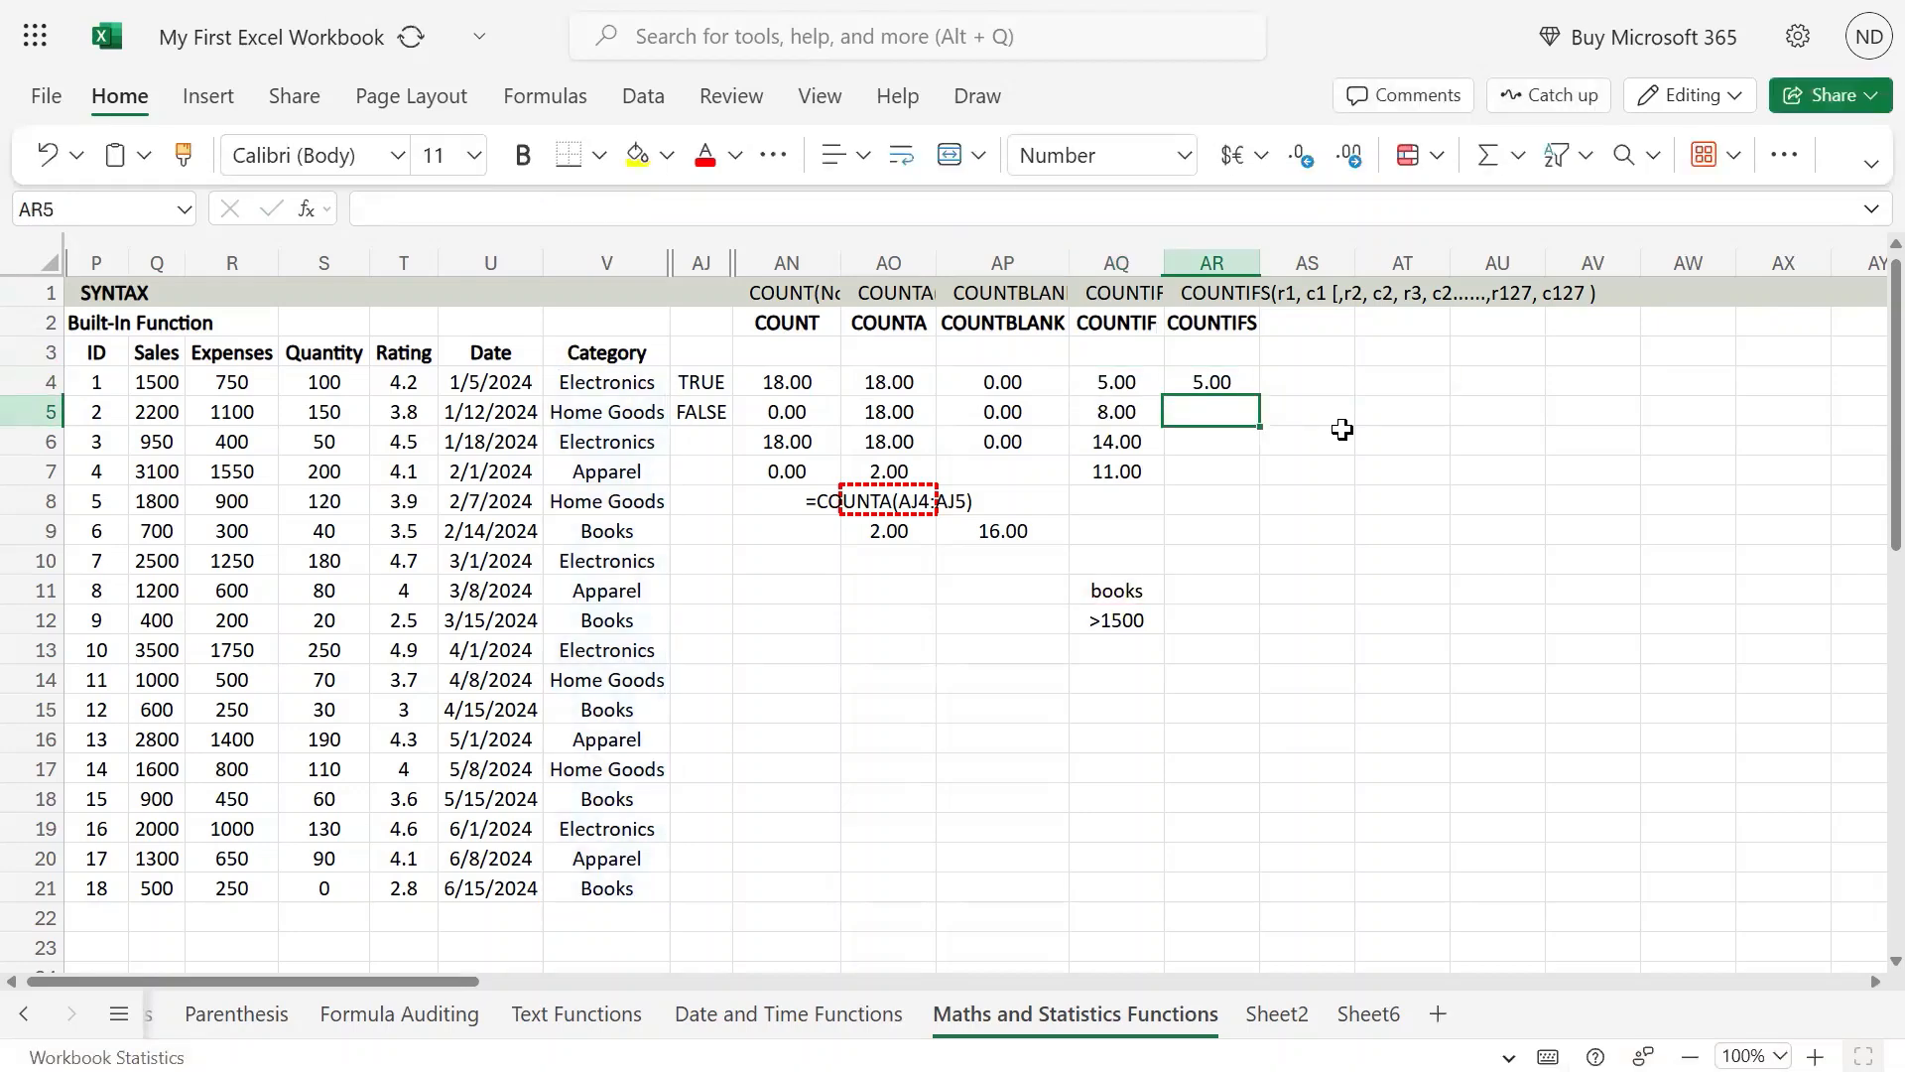
Step: Copy the criteria cells AQ11:AQ12 (books and >1500) to AR11:AR12
key("Left")
key("Down")
key("Down")
key("Down")
key("Down")
key("Down")
key("Down")
key("Down")
key("Up")
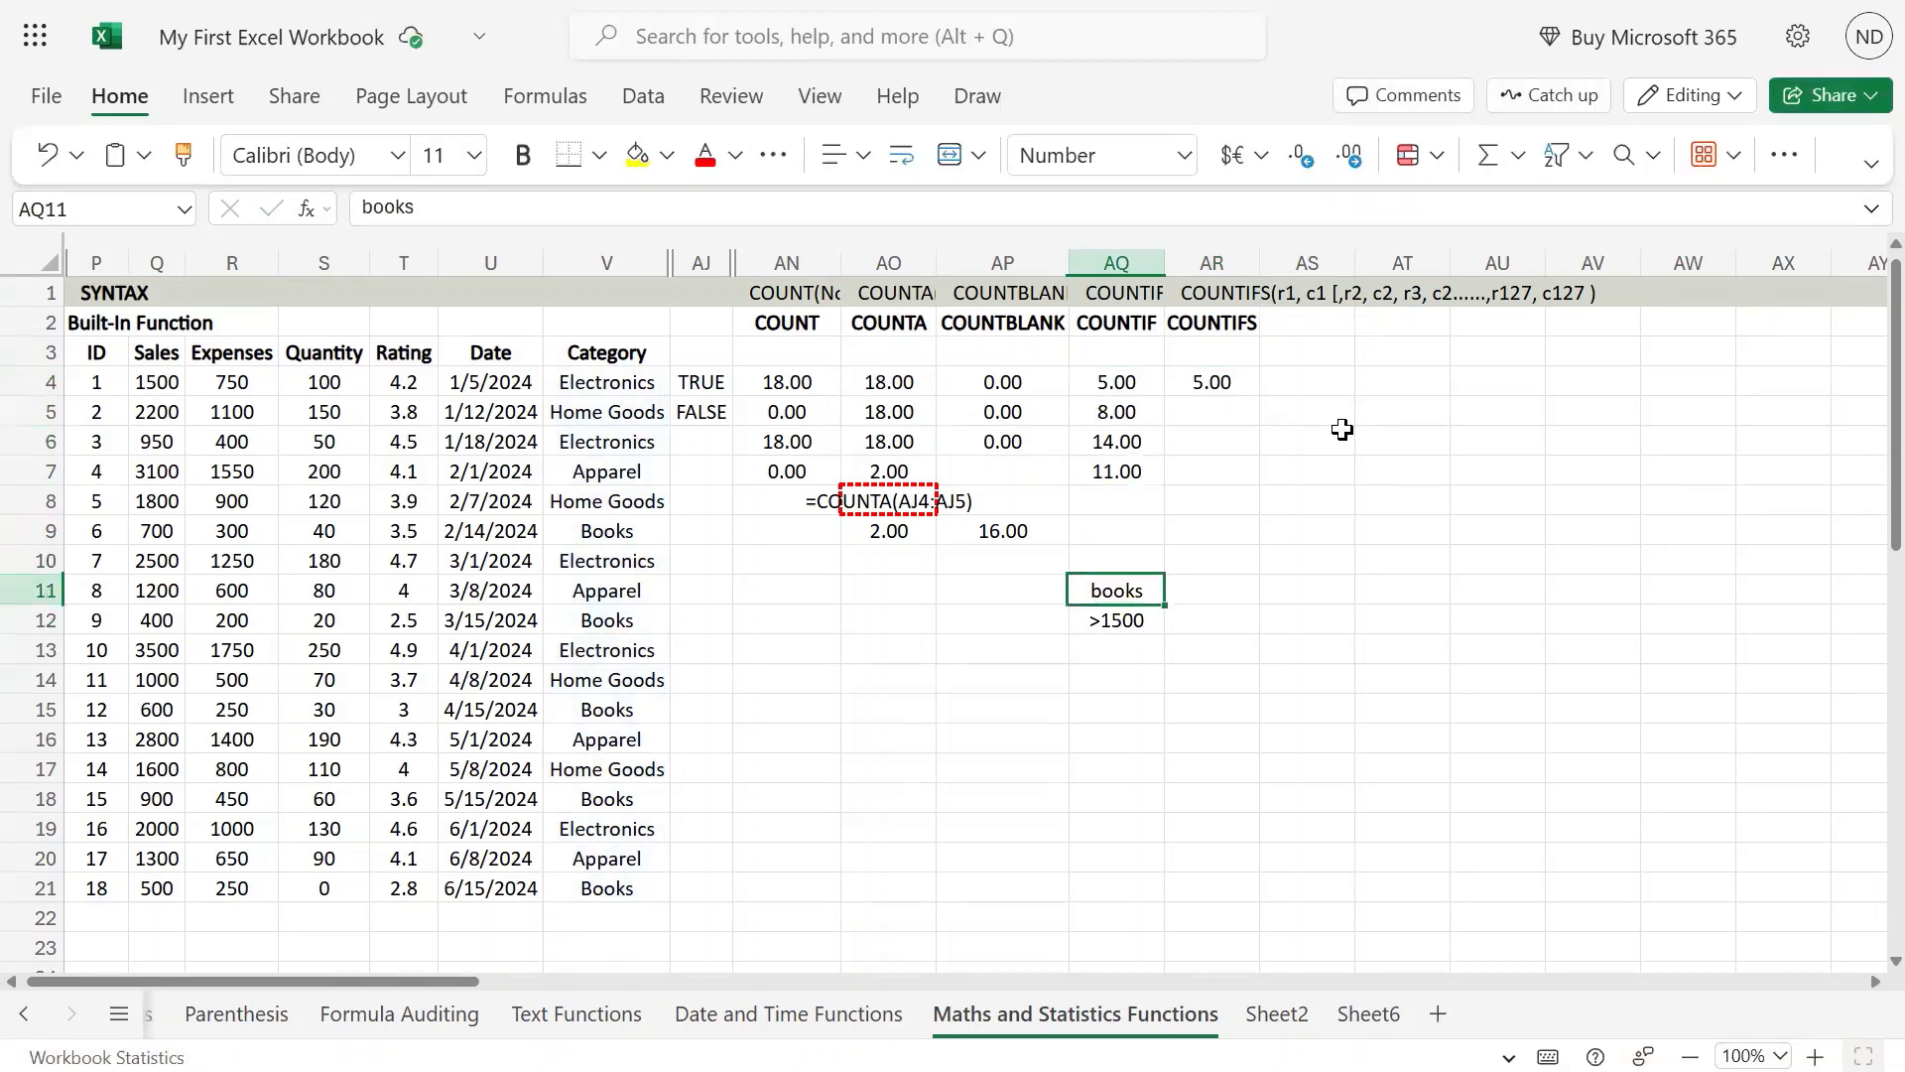
key("shift+Down")
key("ctrl+c")
key("Right")
key("ctrl+v")
key("Down")
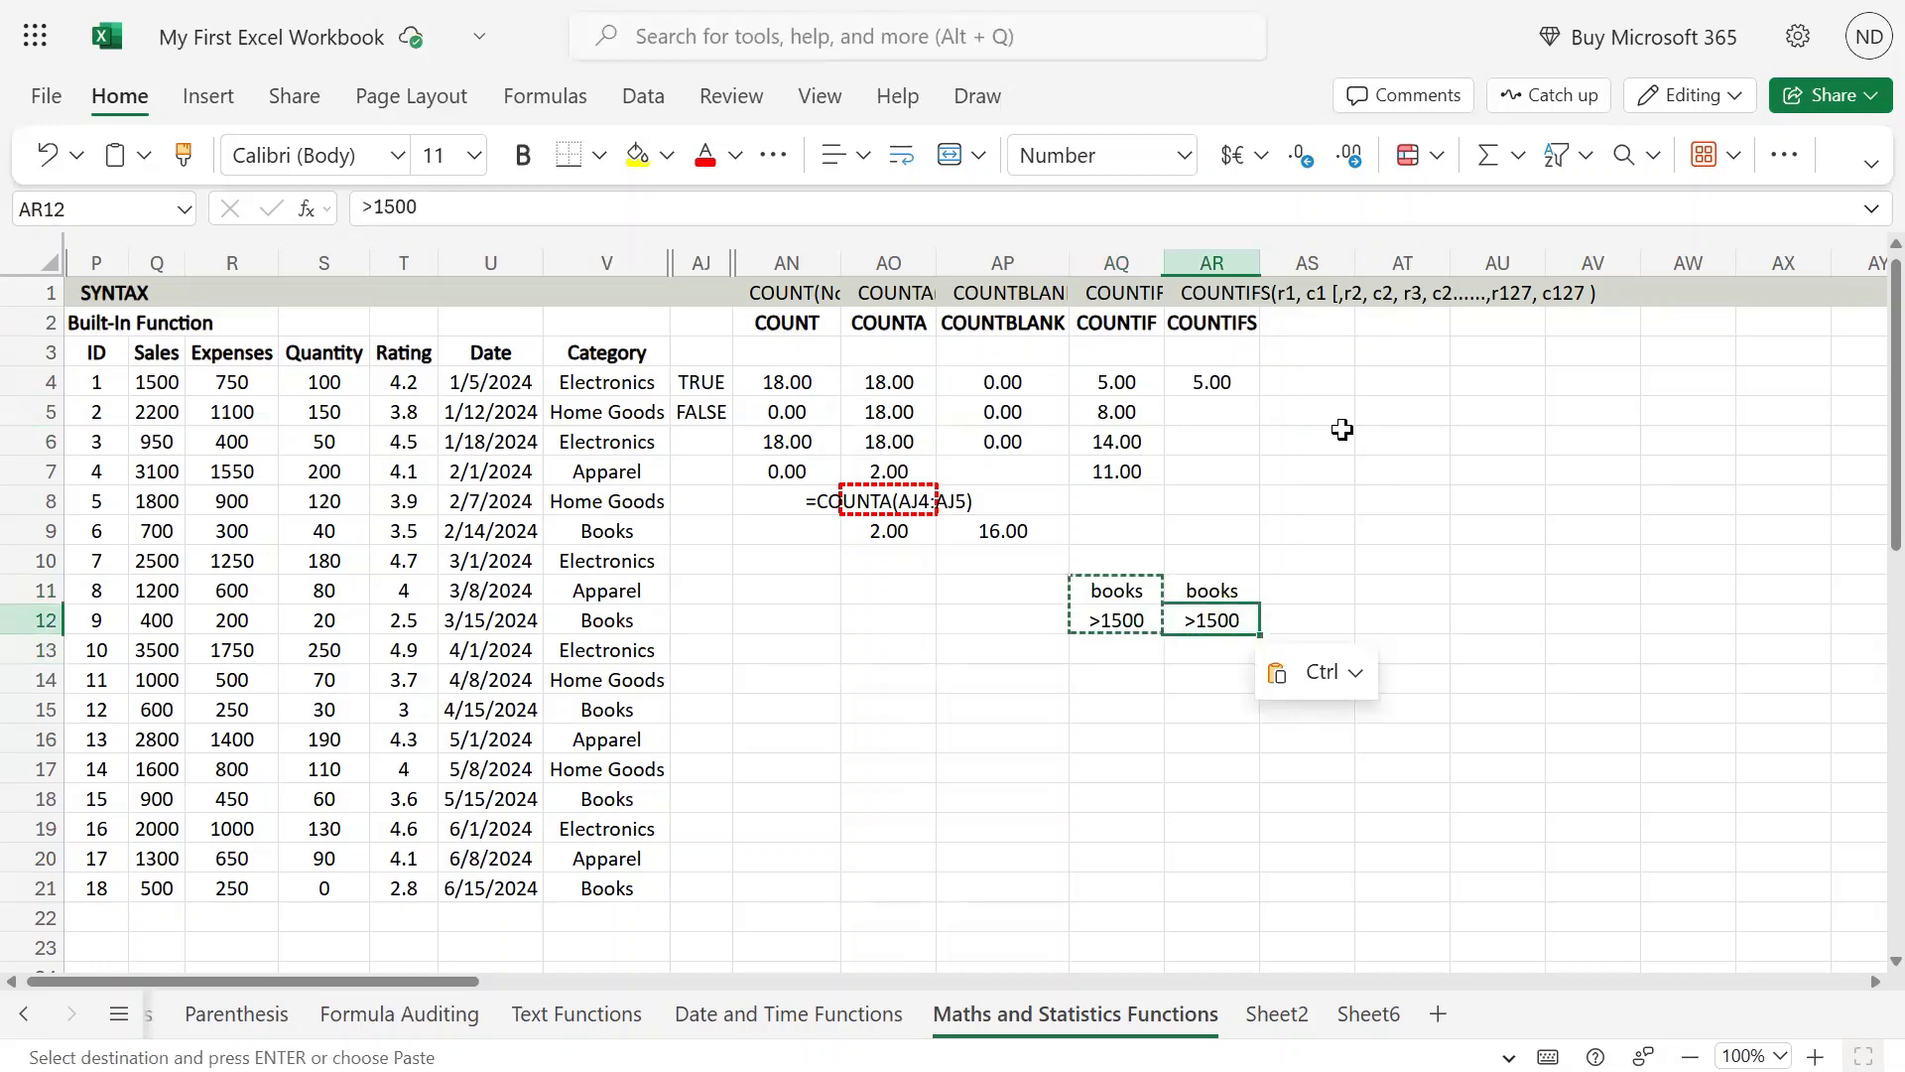
key("Left")
key("Left")
key("Left")
key("Left")
key("Left")
key("Left")
key("Left")
key("Left")
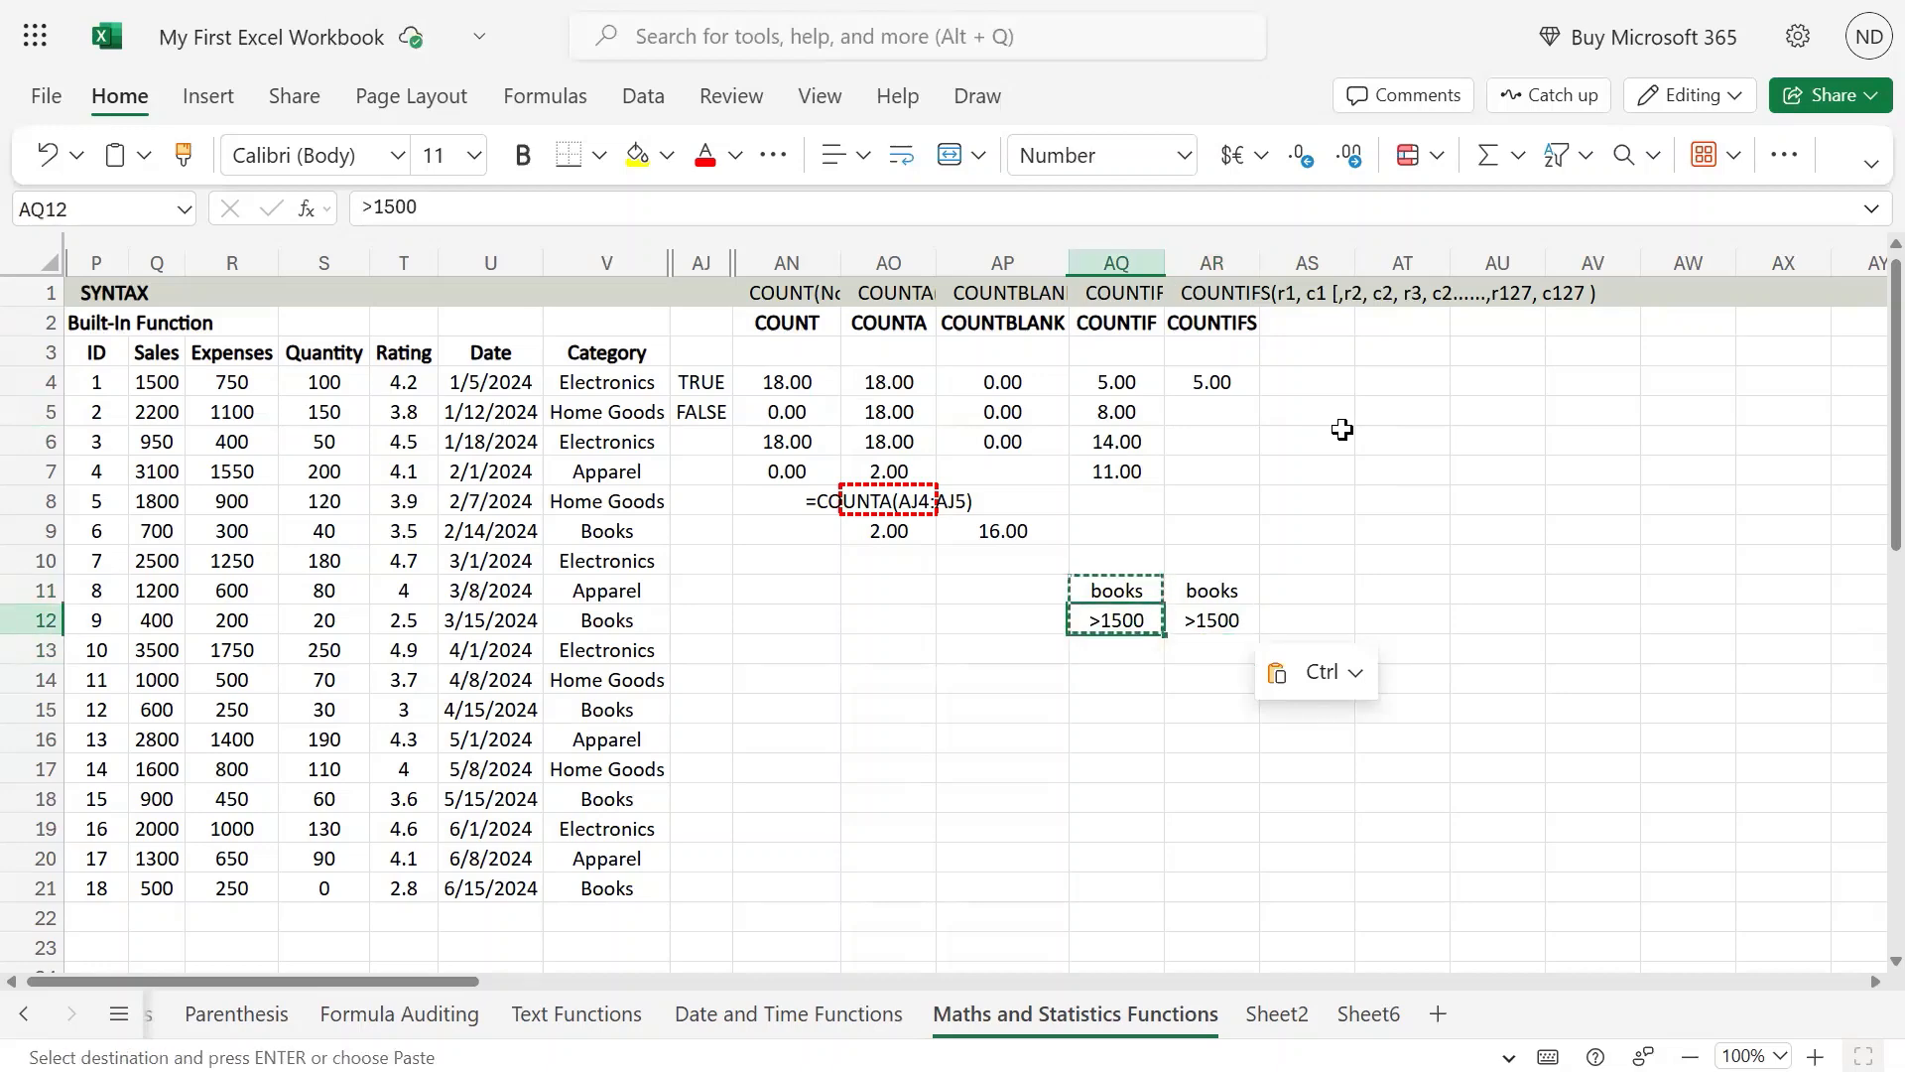
key("Left")
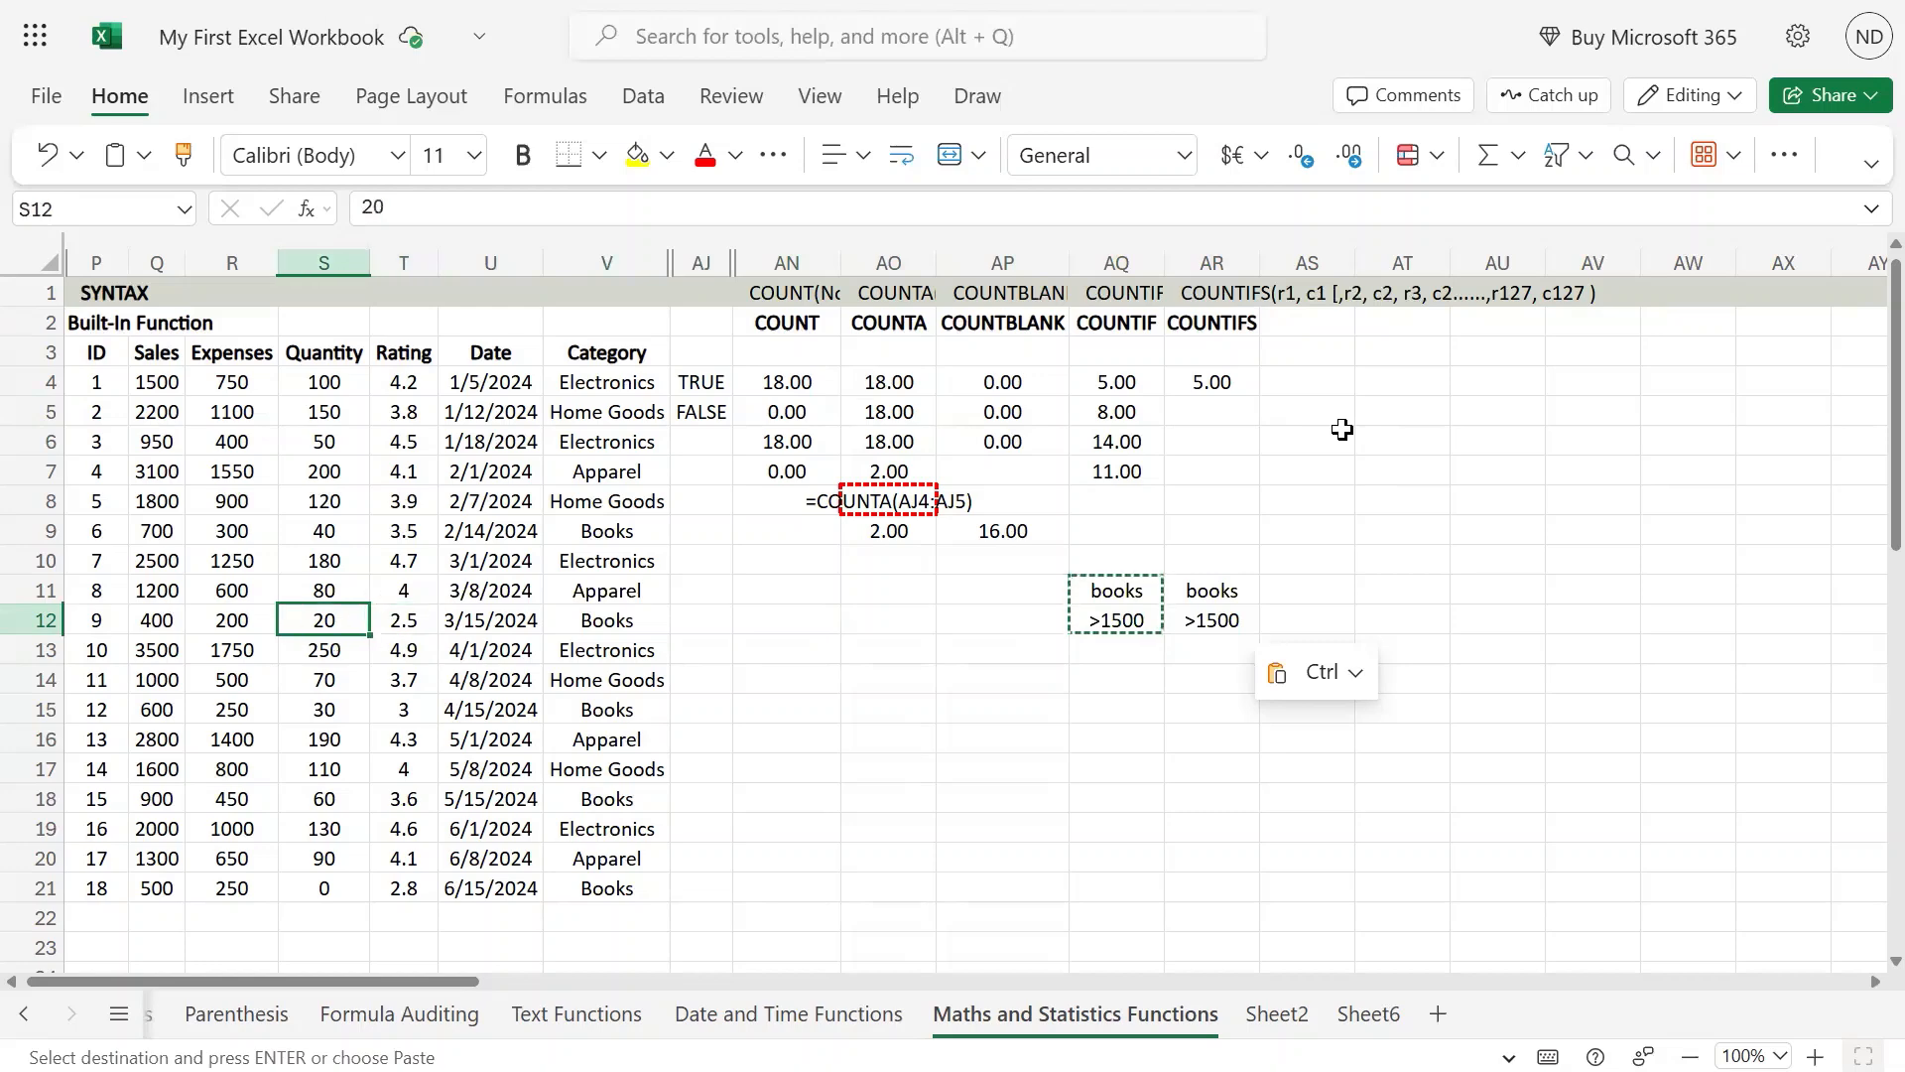
key("Right")
key("Right")
key("Right")
key("Right")
key("Right")
key("Right")
key("Right")
key("Right")
key("Right")
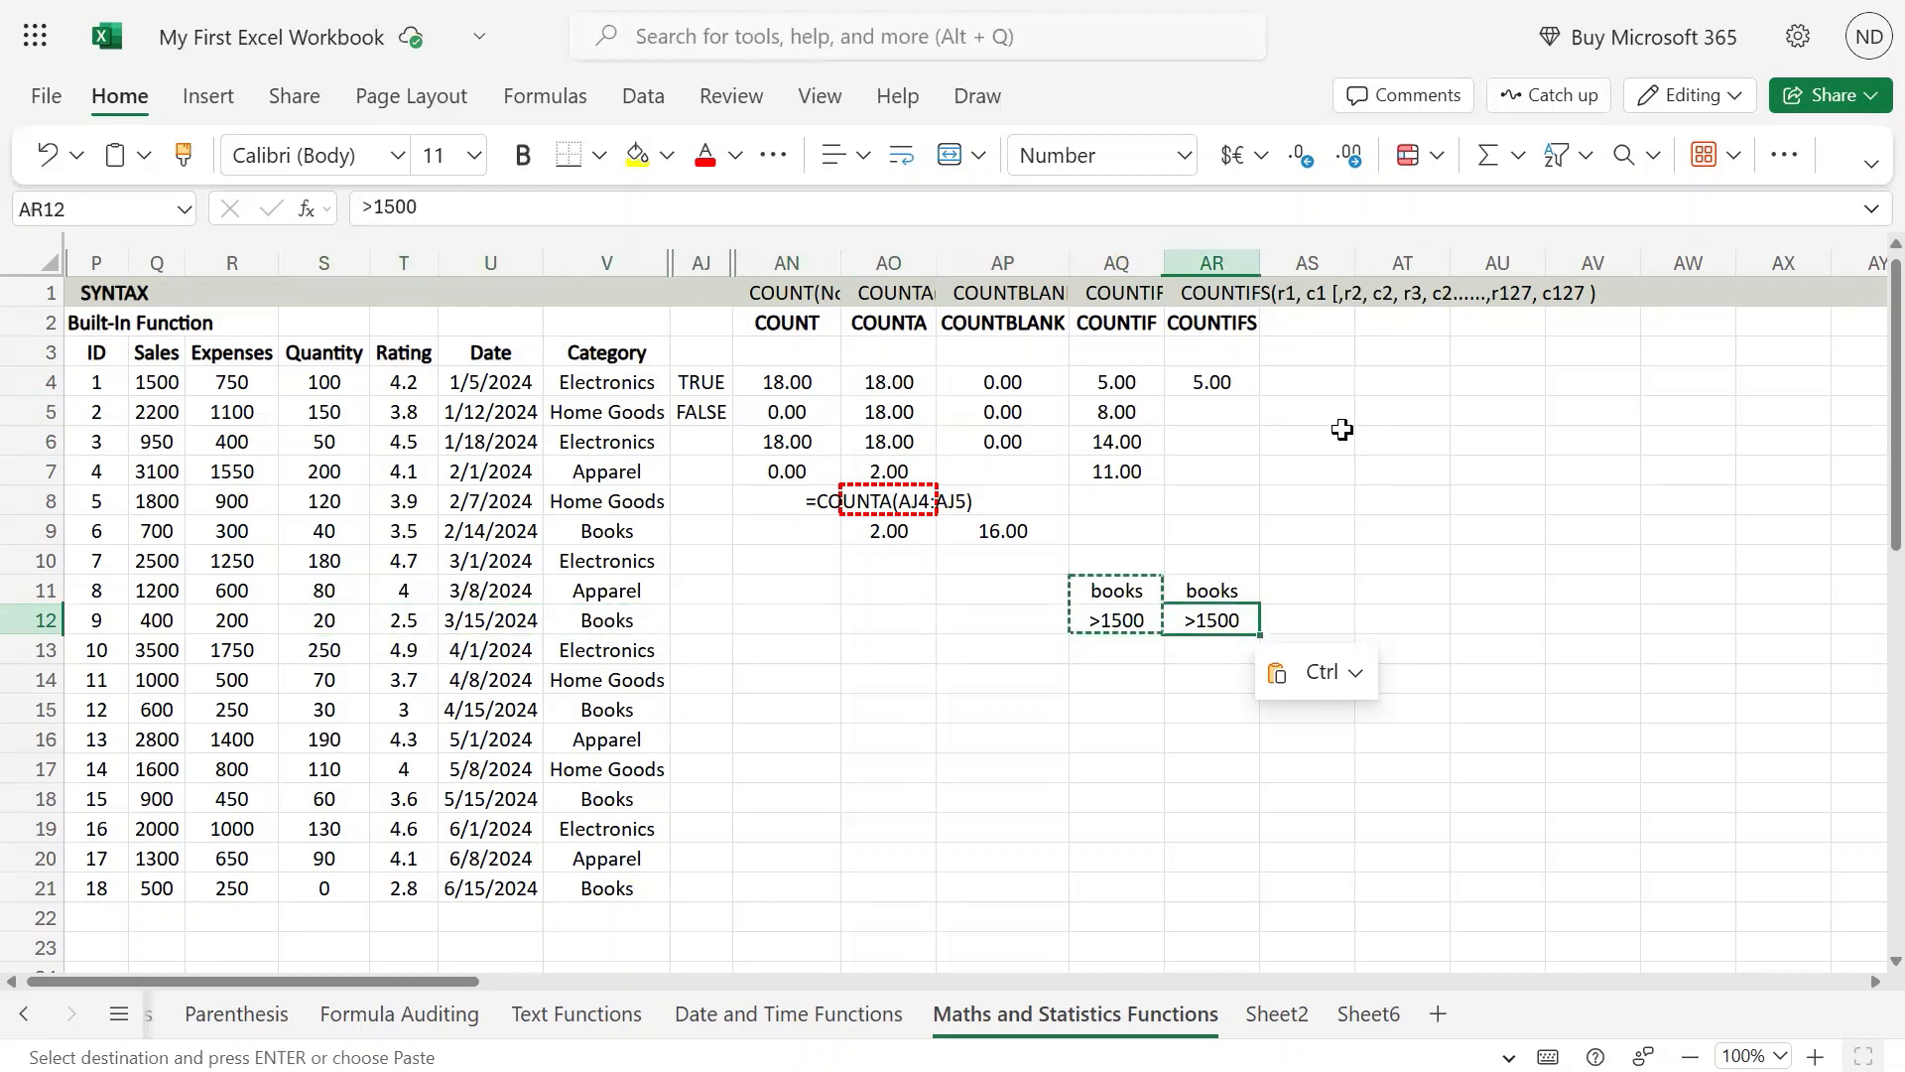
key("ctrl+f")
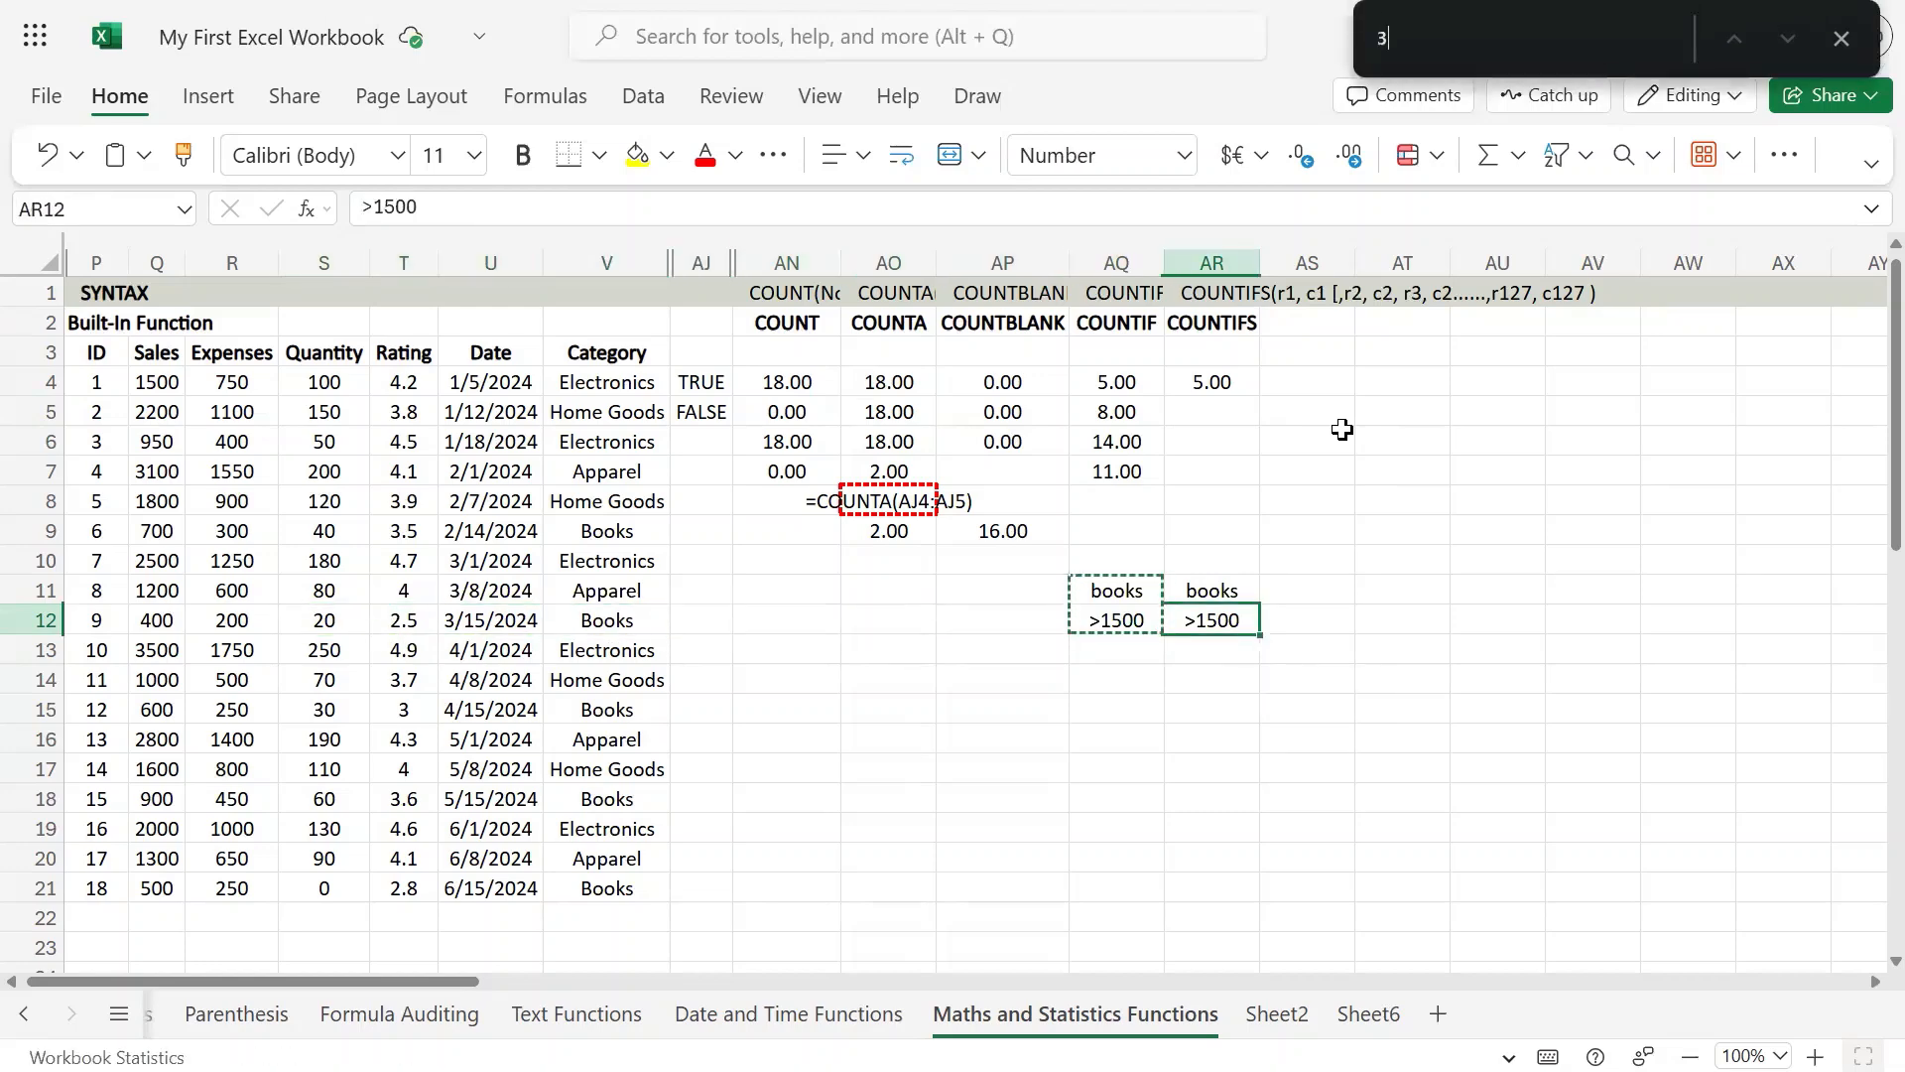
type("3")
key("Escape")
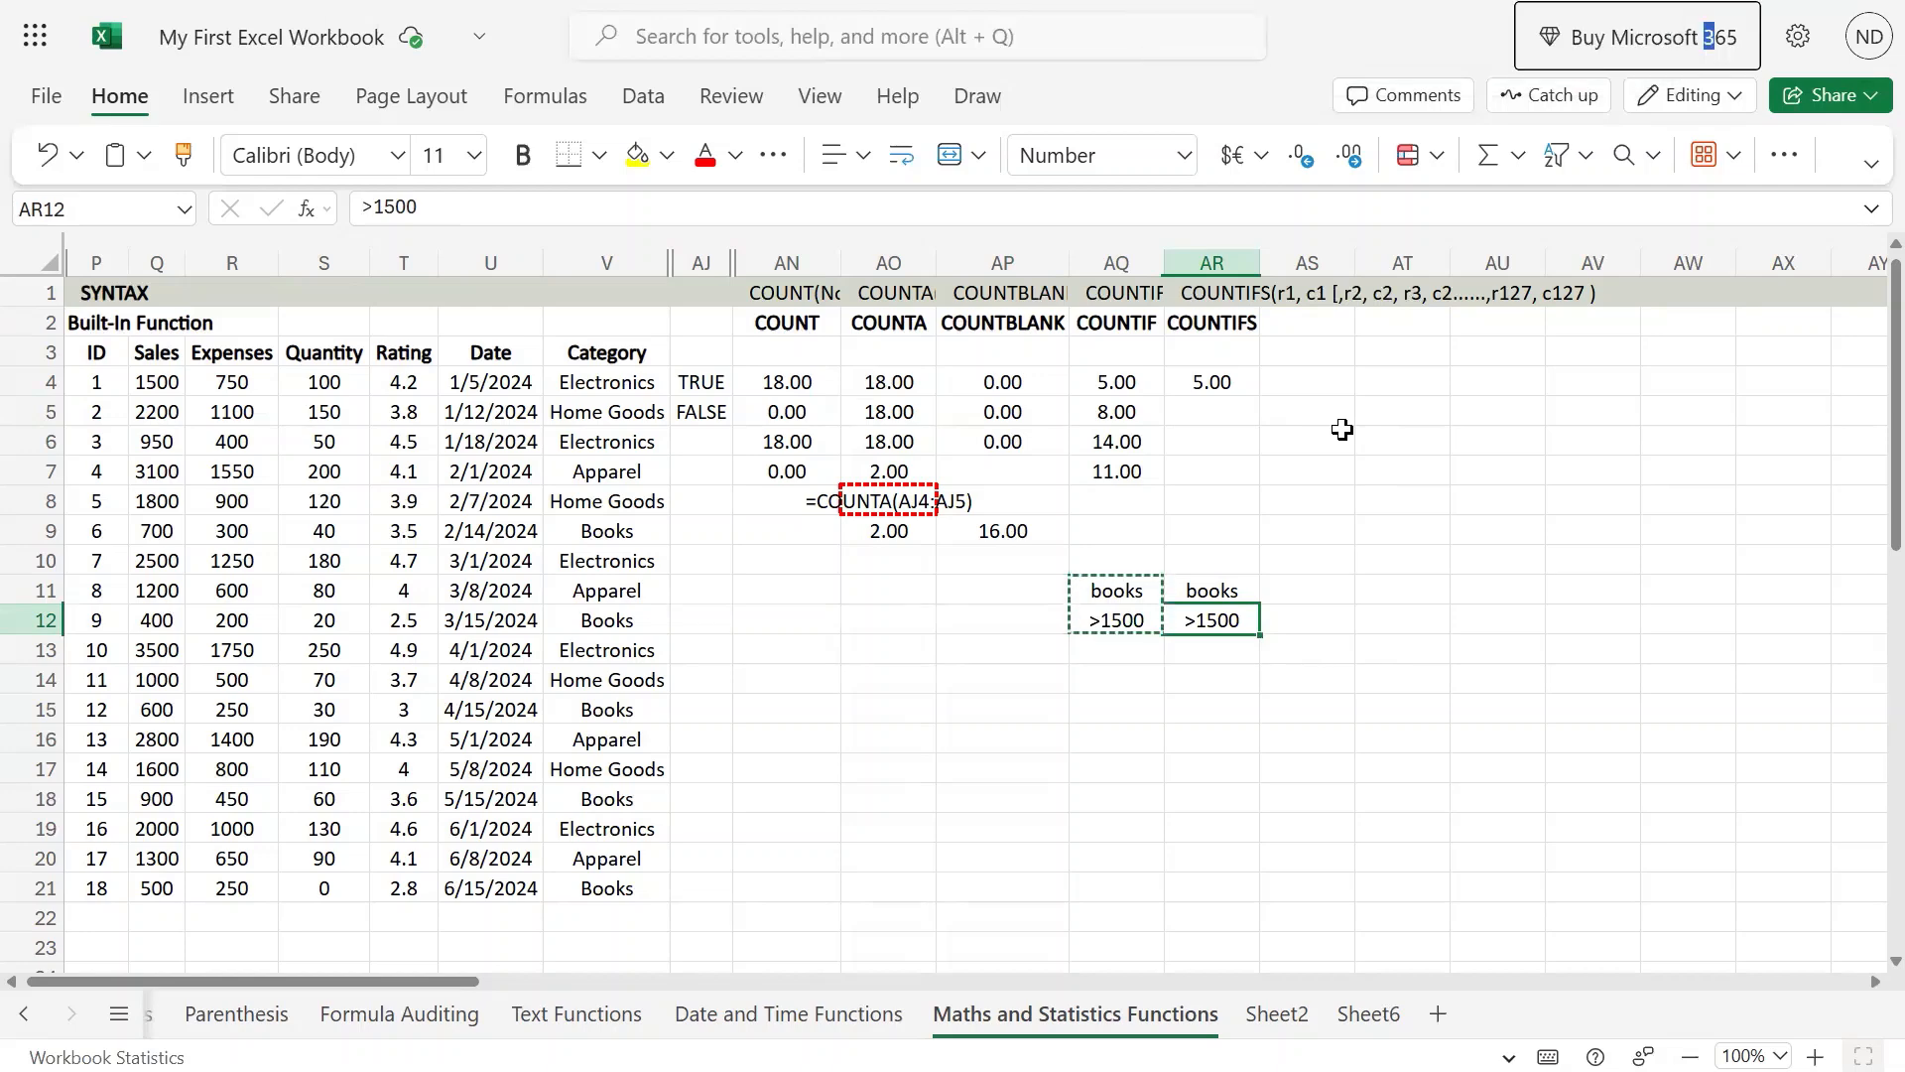
Step: Change the criterion in AR12 to >50
left_click(1231, 618)
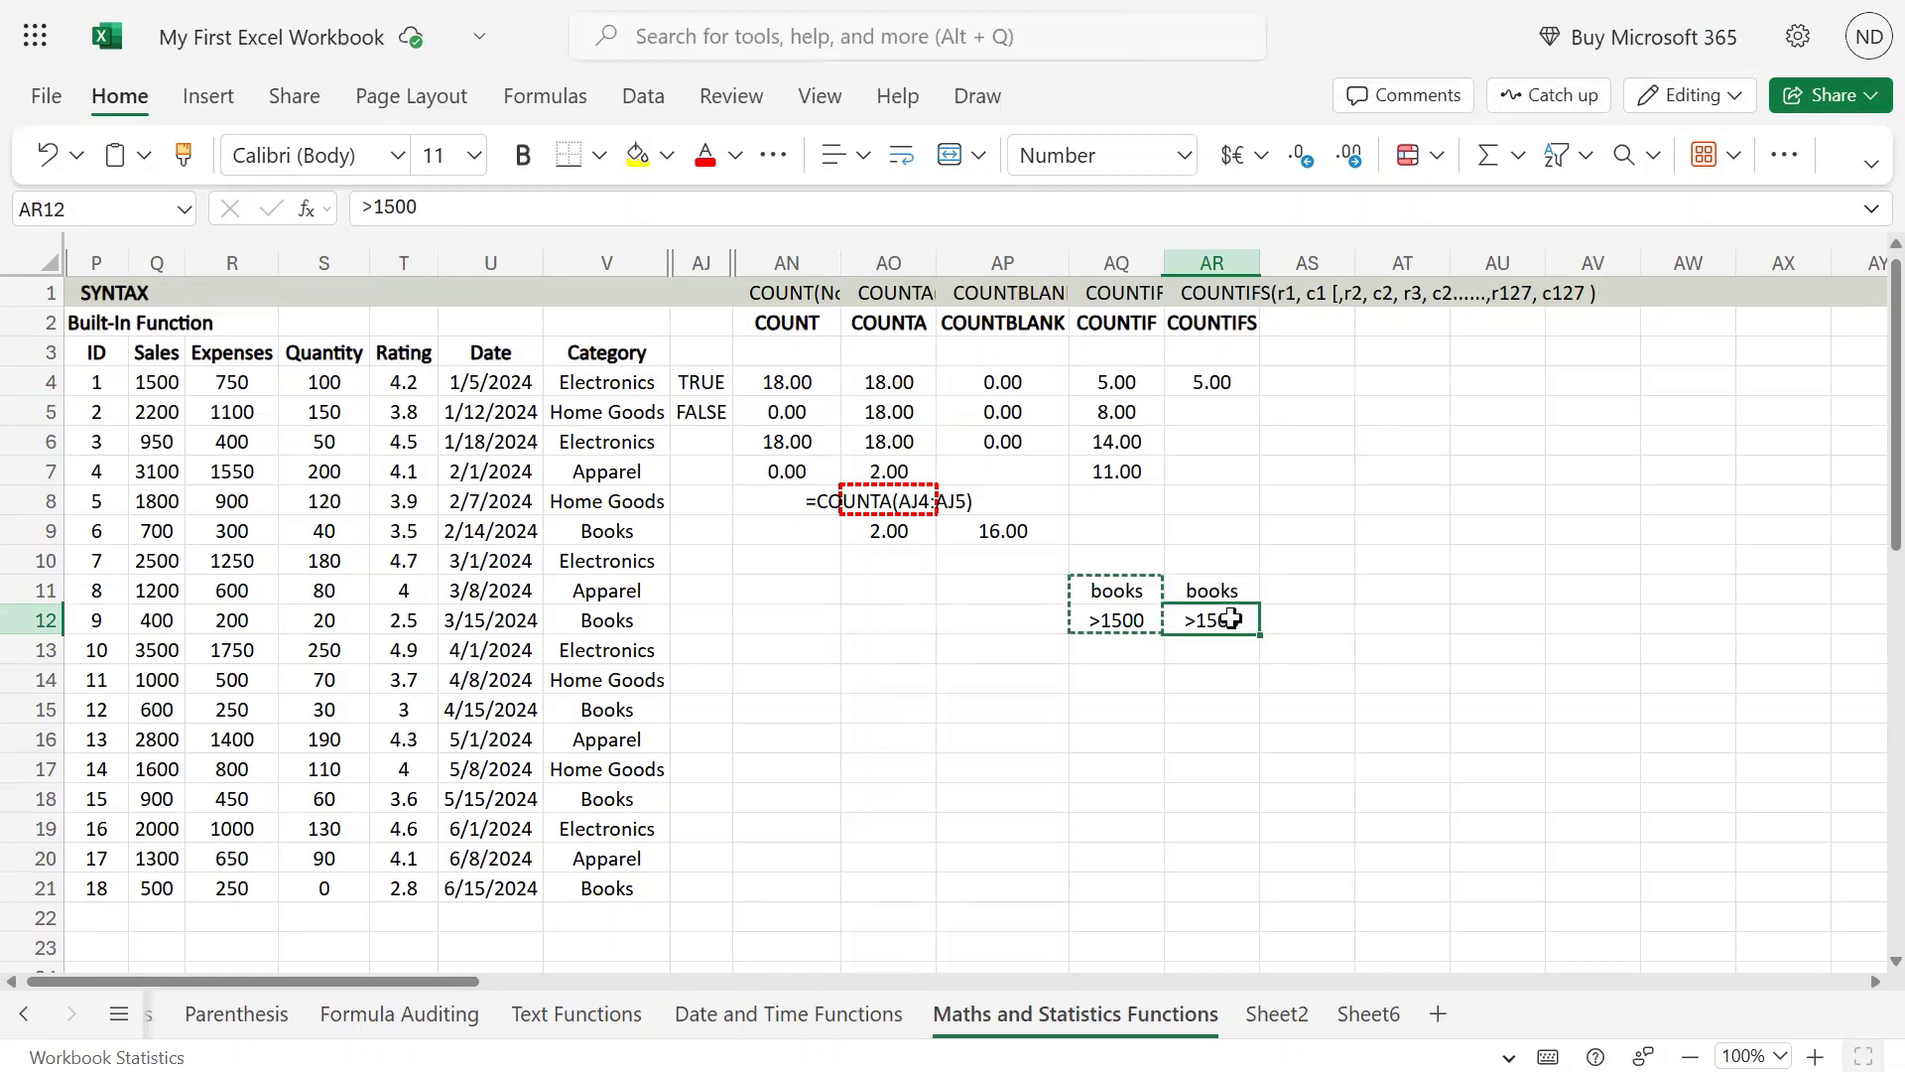
double_click(1230, 618)
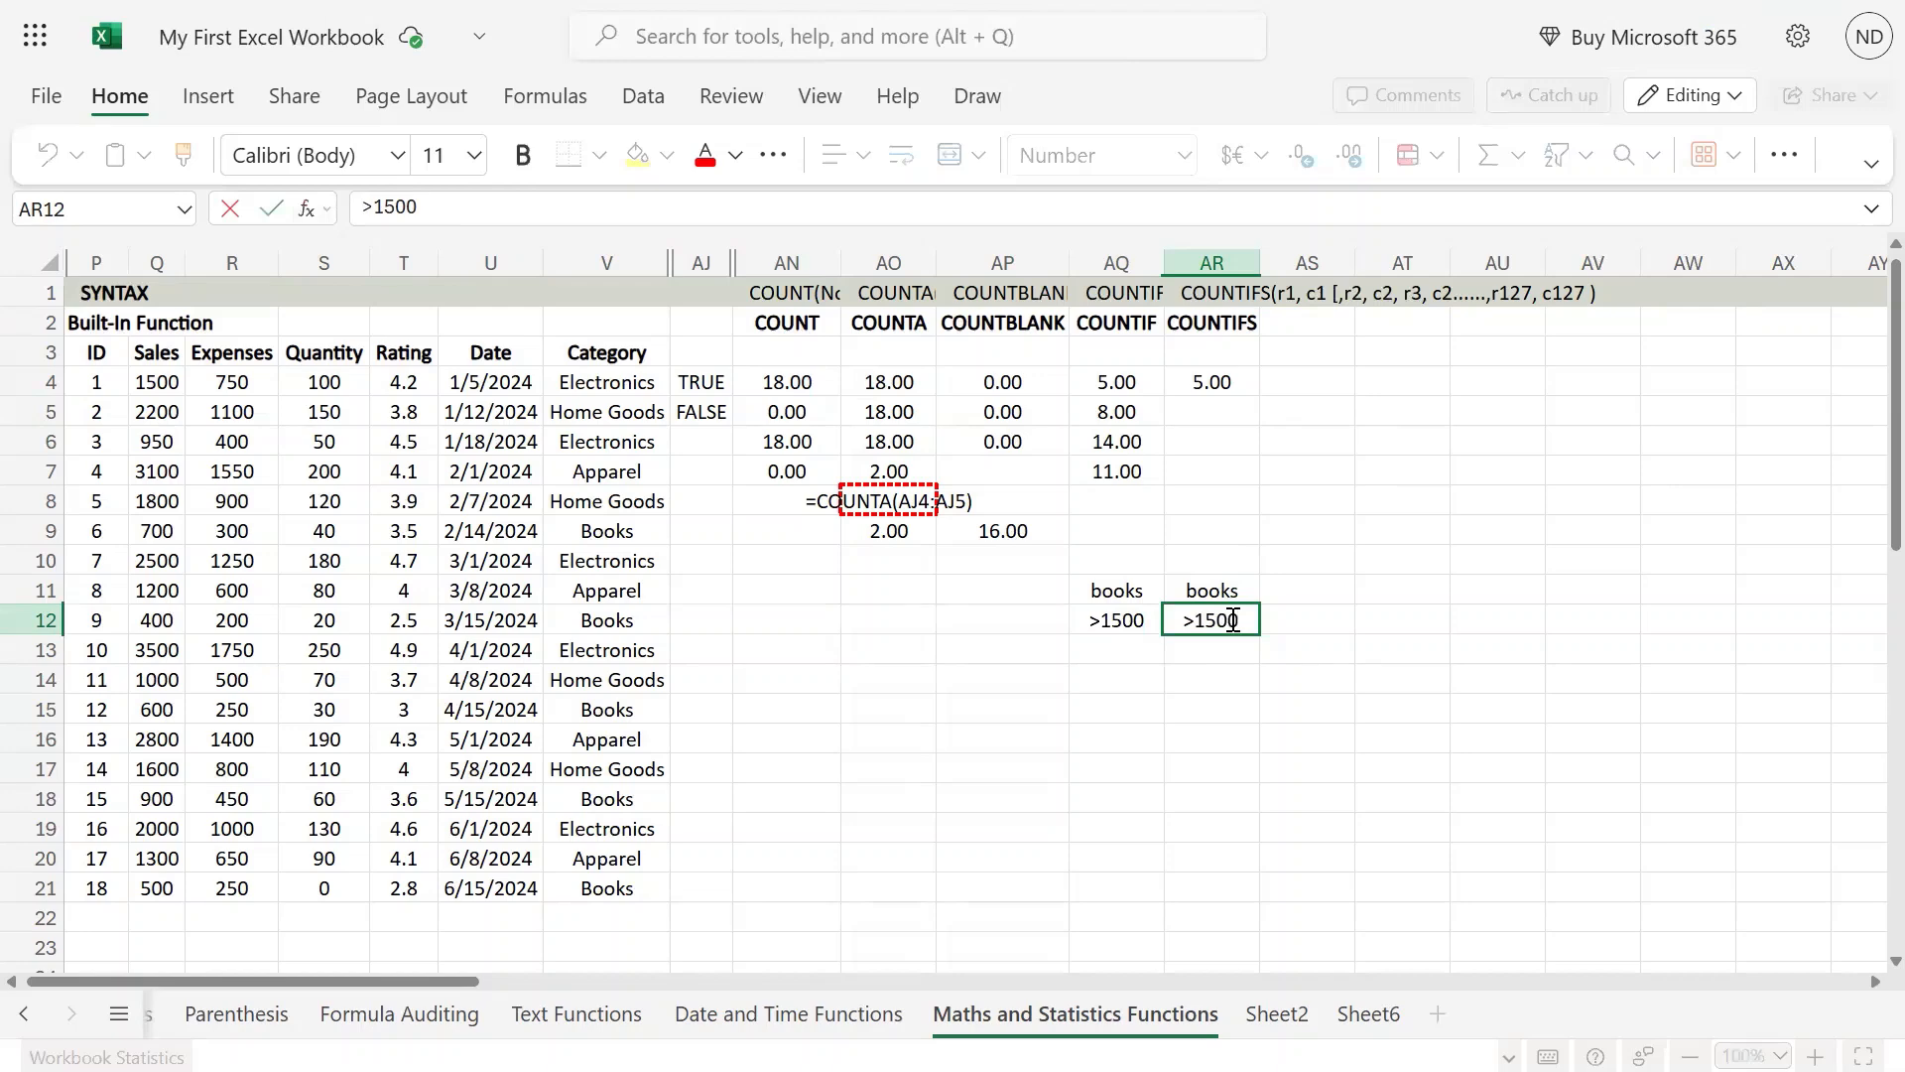
key("BackSpace")
key("BackSpace")
key("BackSpace")
key("BackSpace")
type("p")
key("BackSpace")
type("p")
key("BackSpace")
type("o")
key("BackSpace")
type("p")
key("BackSpace")
type("p")
key("BackSpace")
type("0")
key("Return")
Step: Change the function in the AR4 formula to COUNTIFS
key("Up")
key("Up")
key("Up")
key("Up")
key("Up")
key("Up")
key("Up")
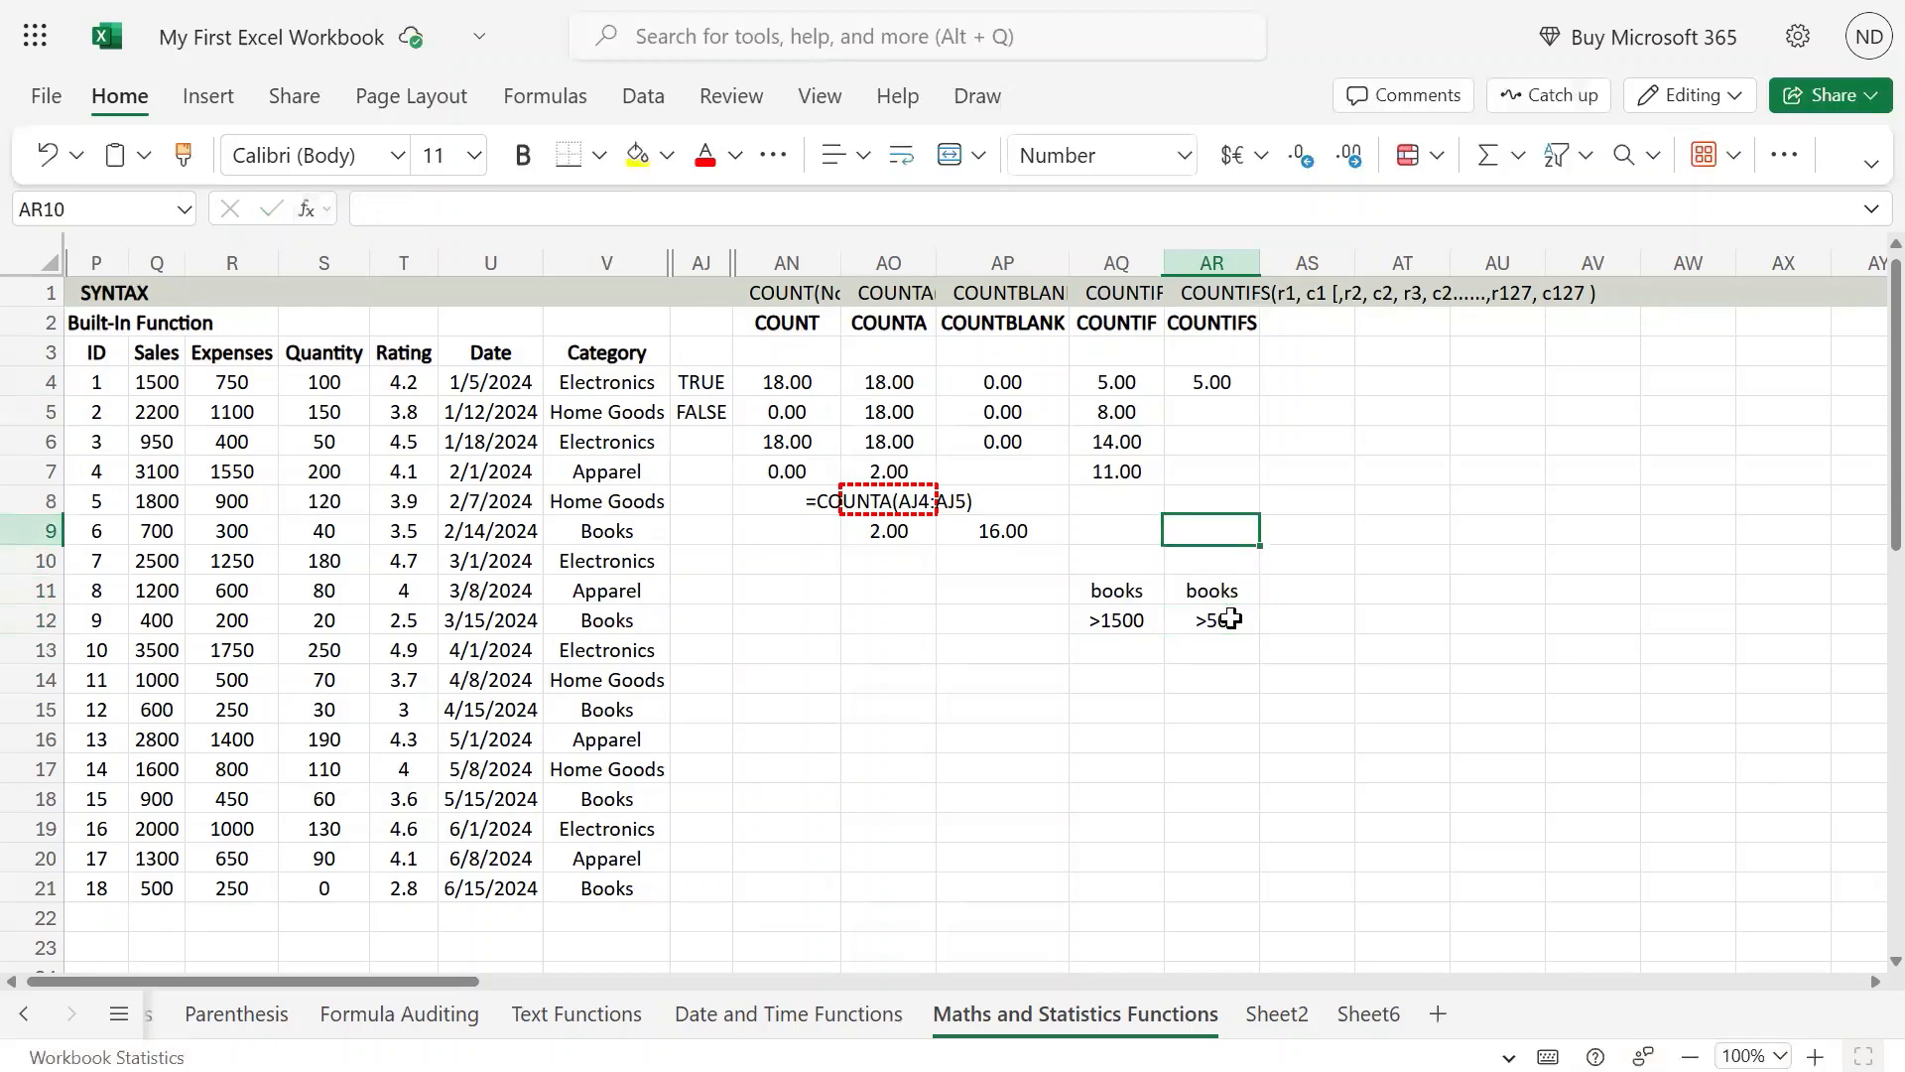
key("Up")
key("Up")
key("F2")
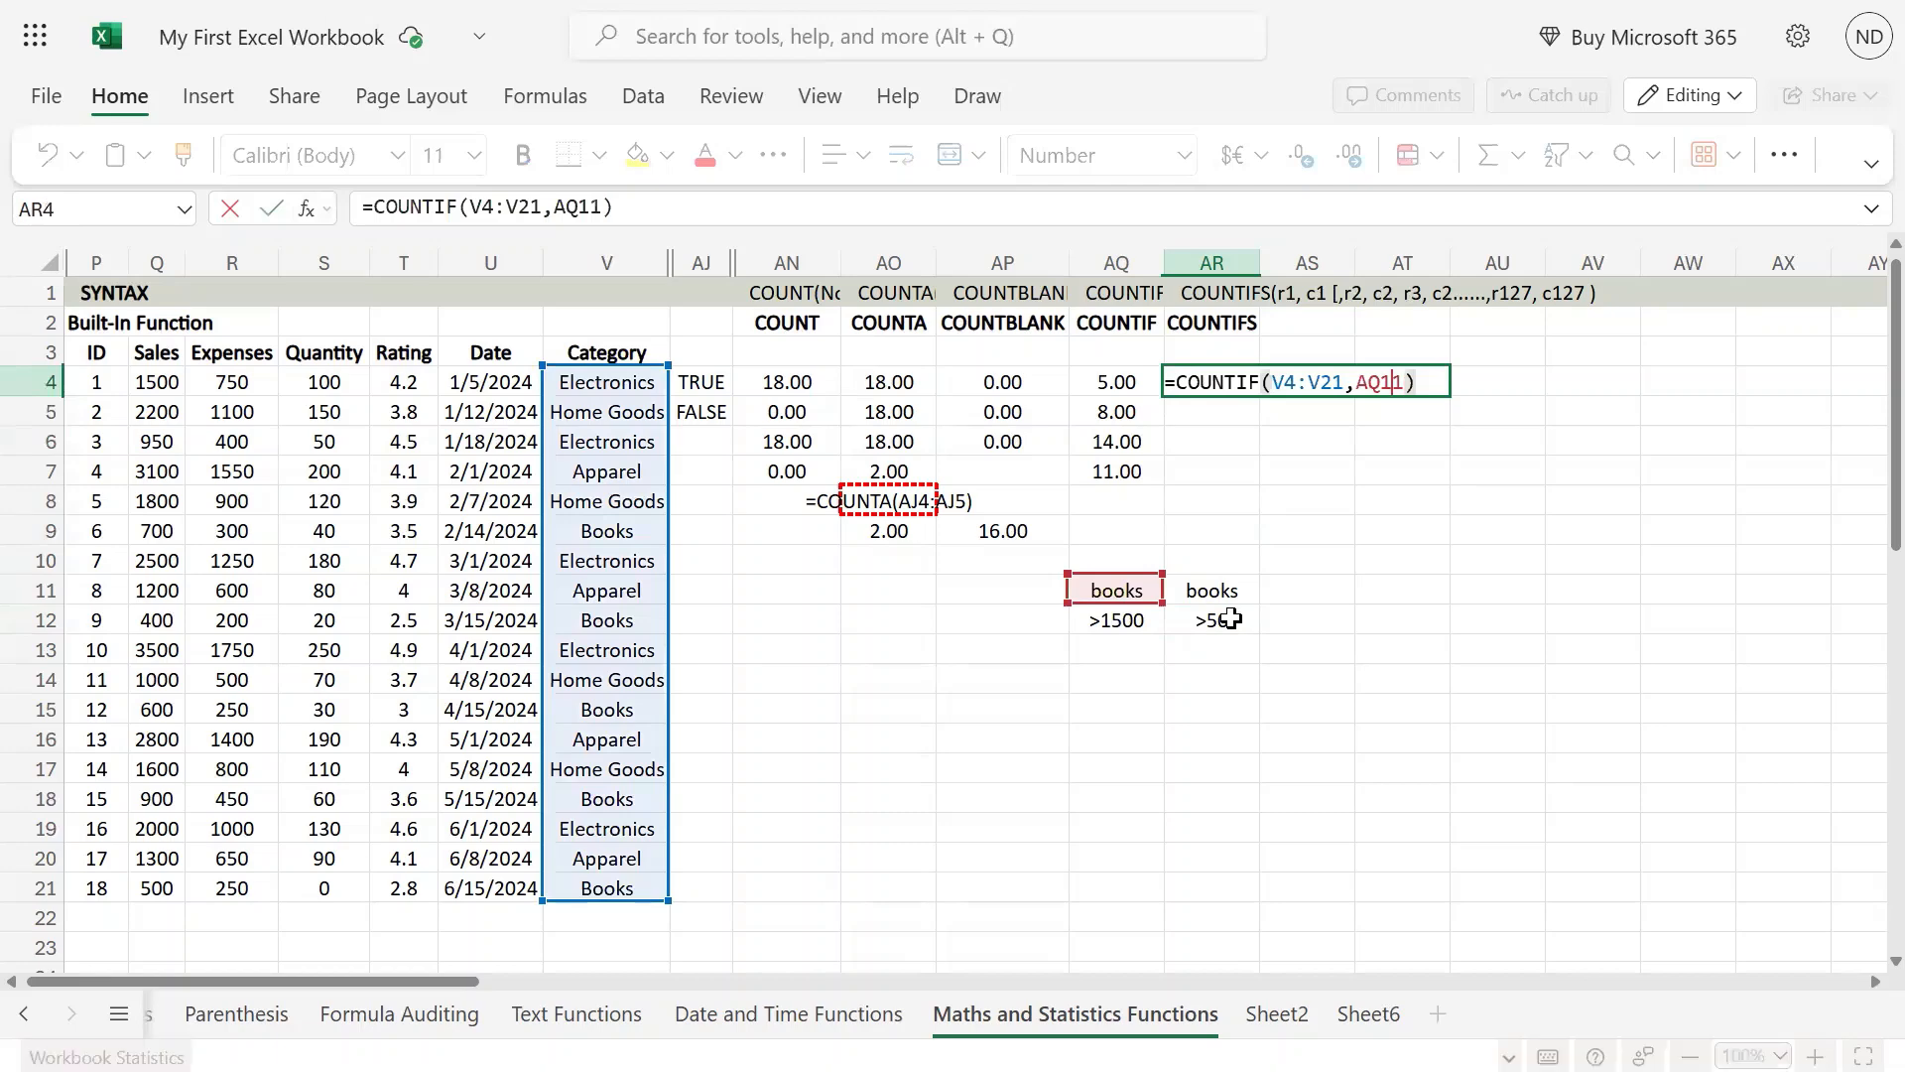
key("Left")
key("Left")
key("Left")
key("Left")
key("Left")
key("Left")
key("Left")
key("Left")
key("Left")
key("Left")
key("Left")
key("Left")
key("Left")
type("S")
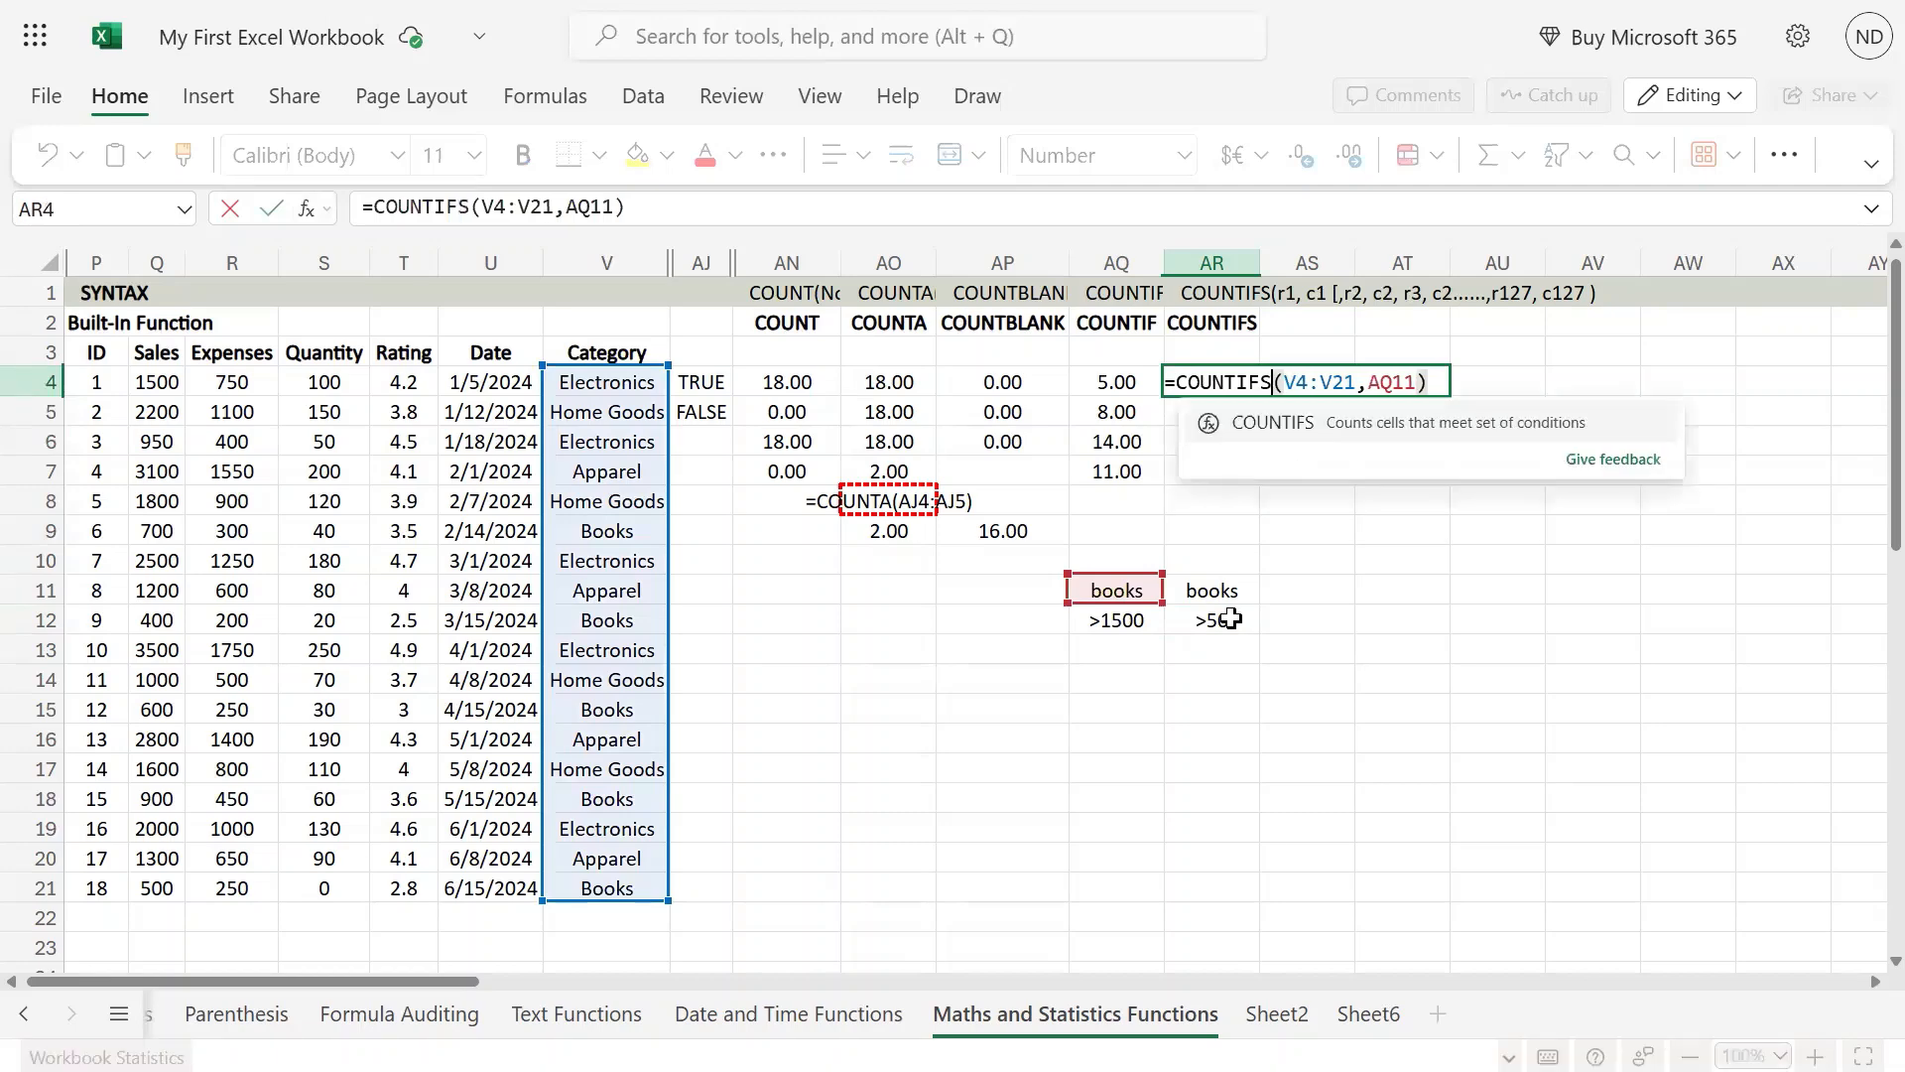
Step: Point the criteria reference of the AR4 COUNTIFS formula to AR11 and commit the formula
key("Right")
key("Right")
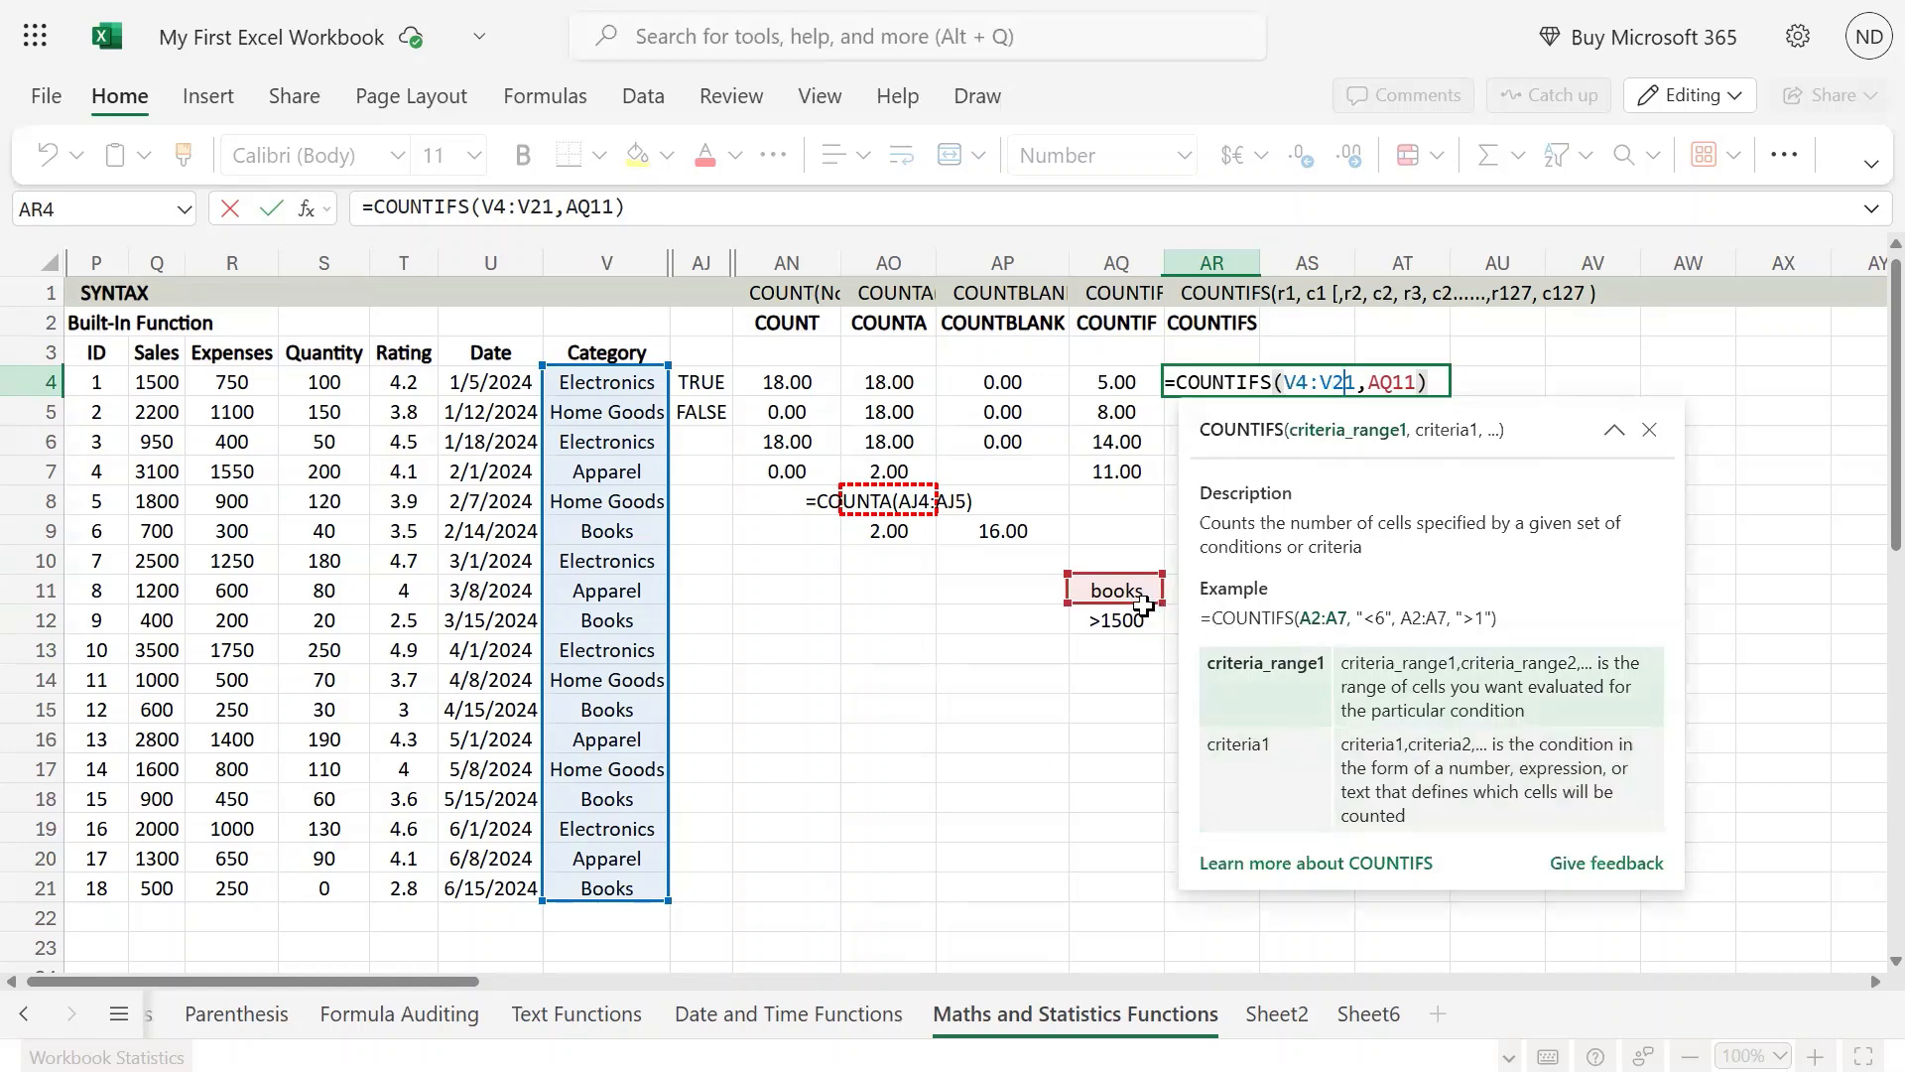
left_click_drag(1143, 605, 1191, 604)
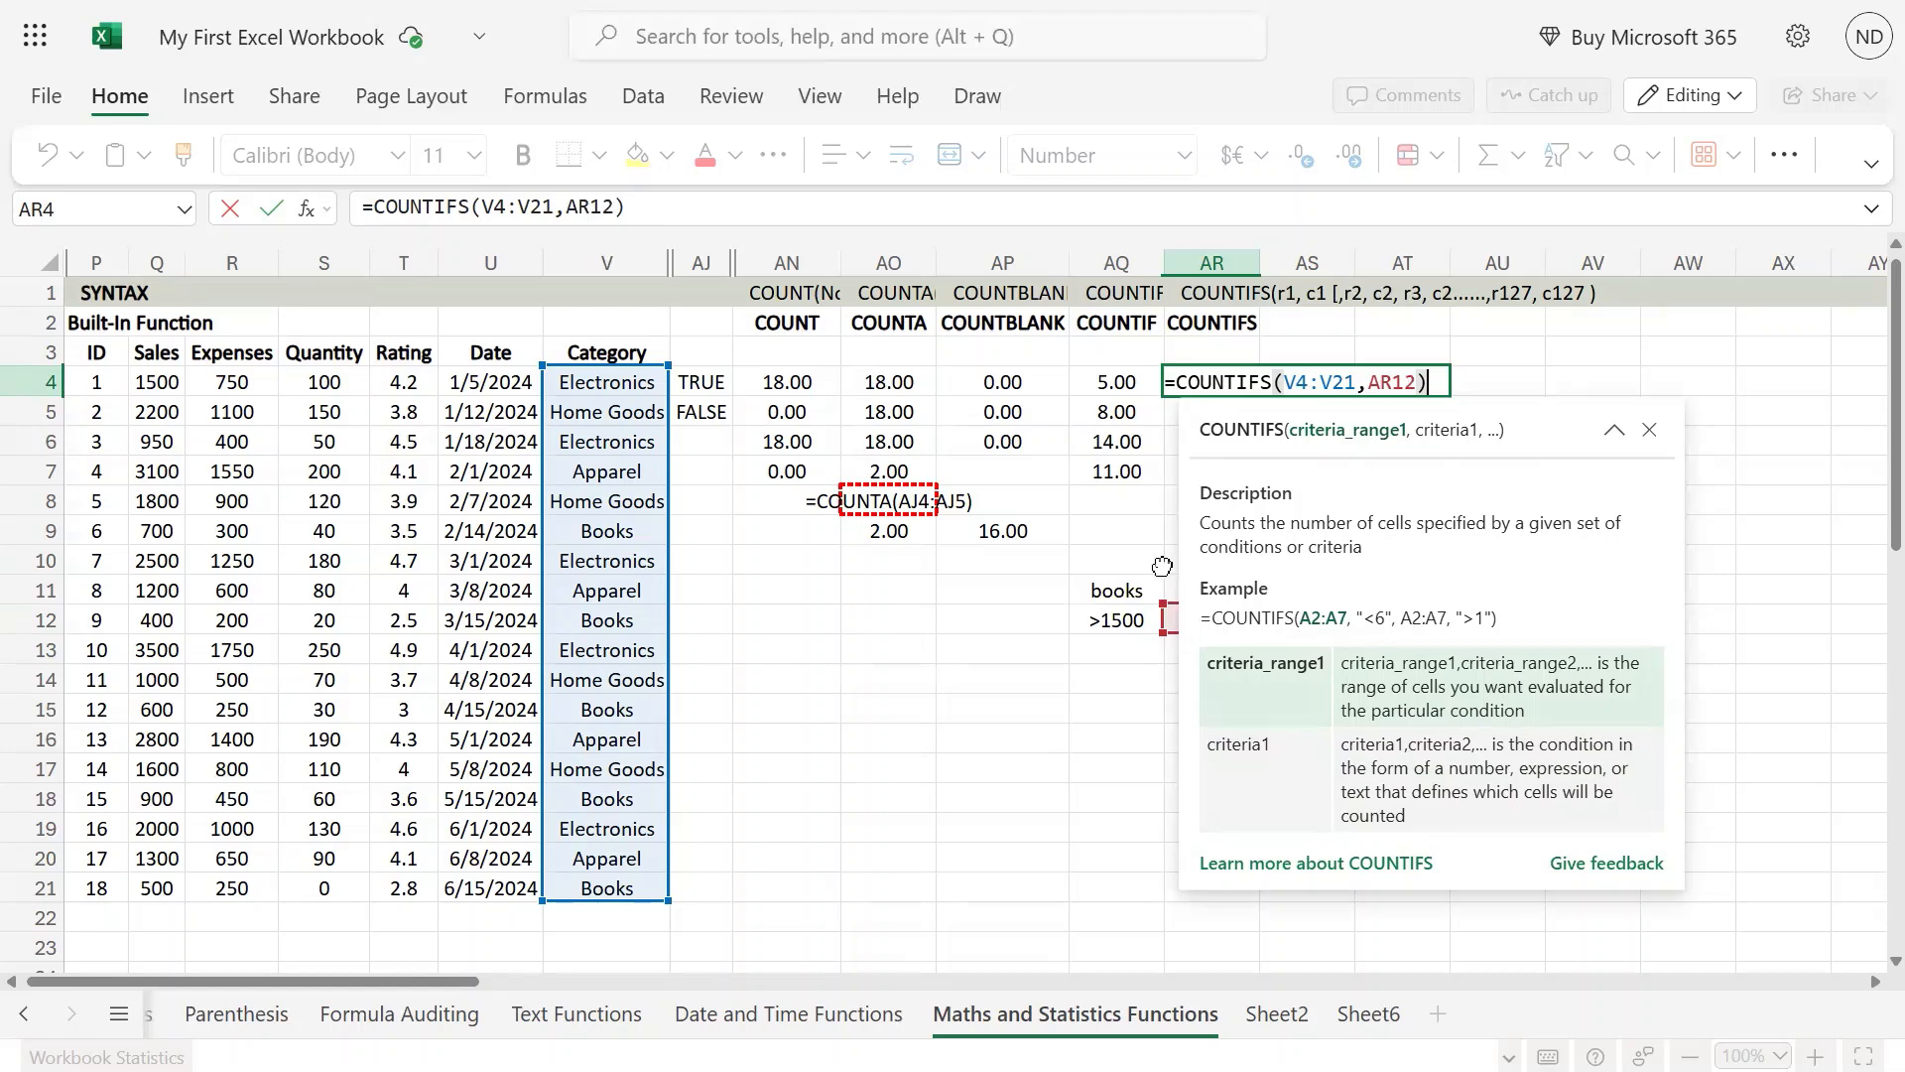
left_click_drag(1167, 600, 1167, 578)
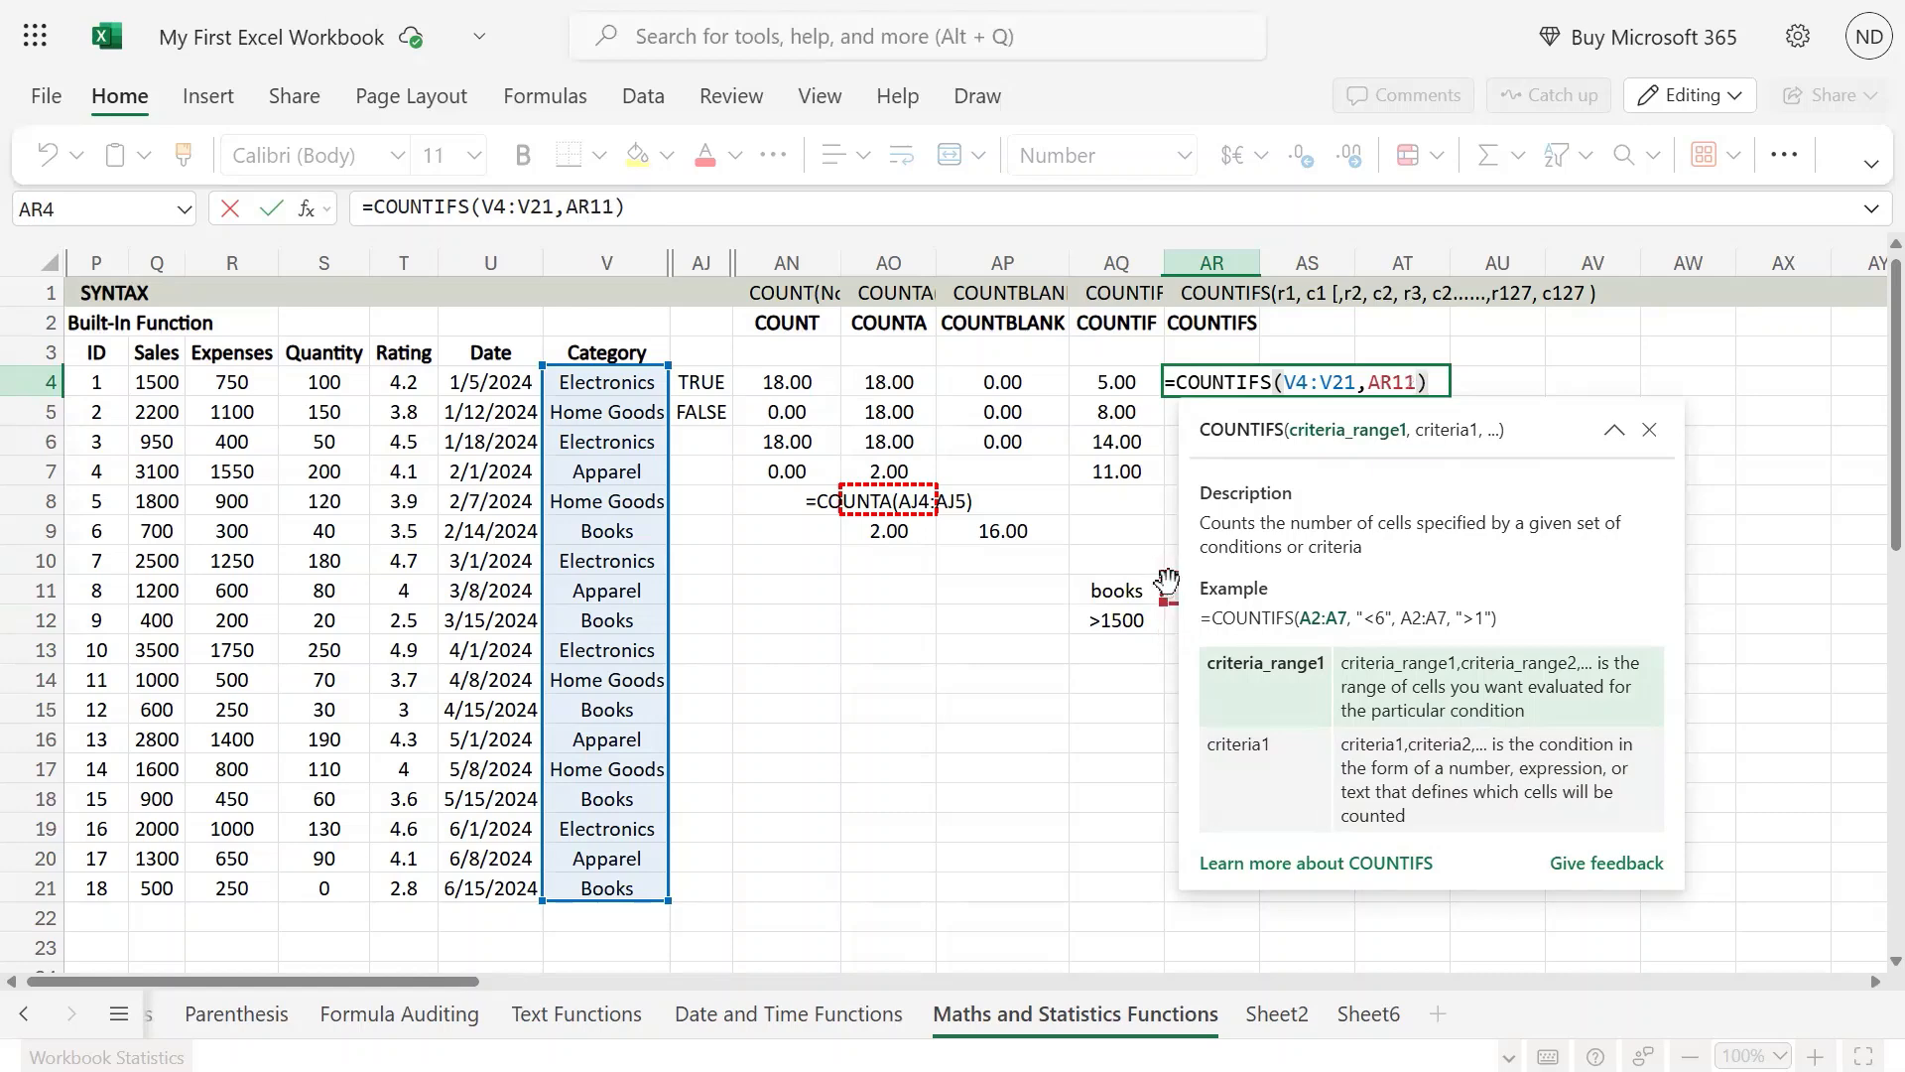
left_click(1101, 700)
left_click(1227, 590)
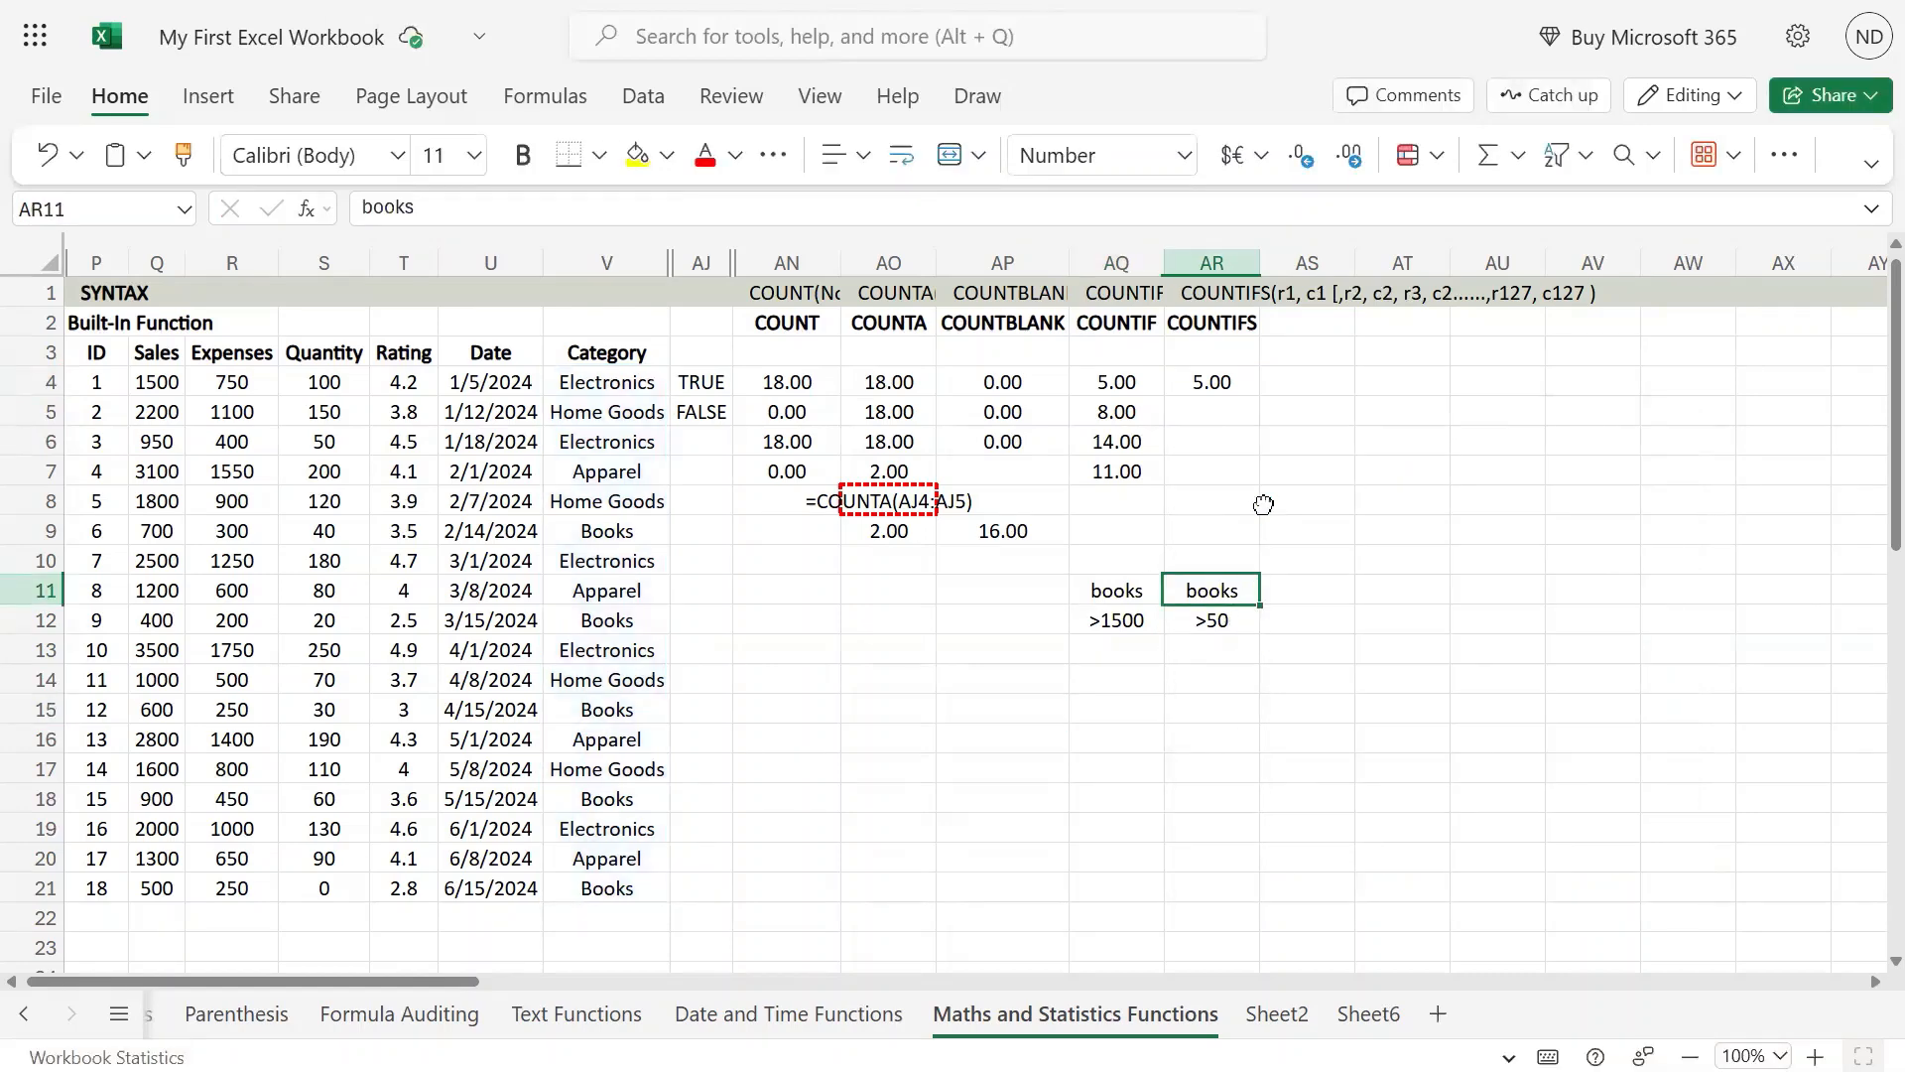
Step: Add the Quantity range S4:S21 as the second criteria range in the AR4 COUNTIFS formula
double_click(1237, 374)
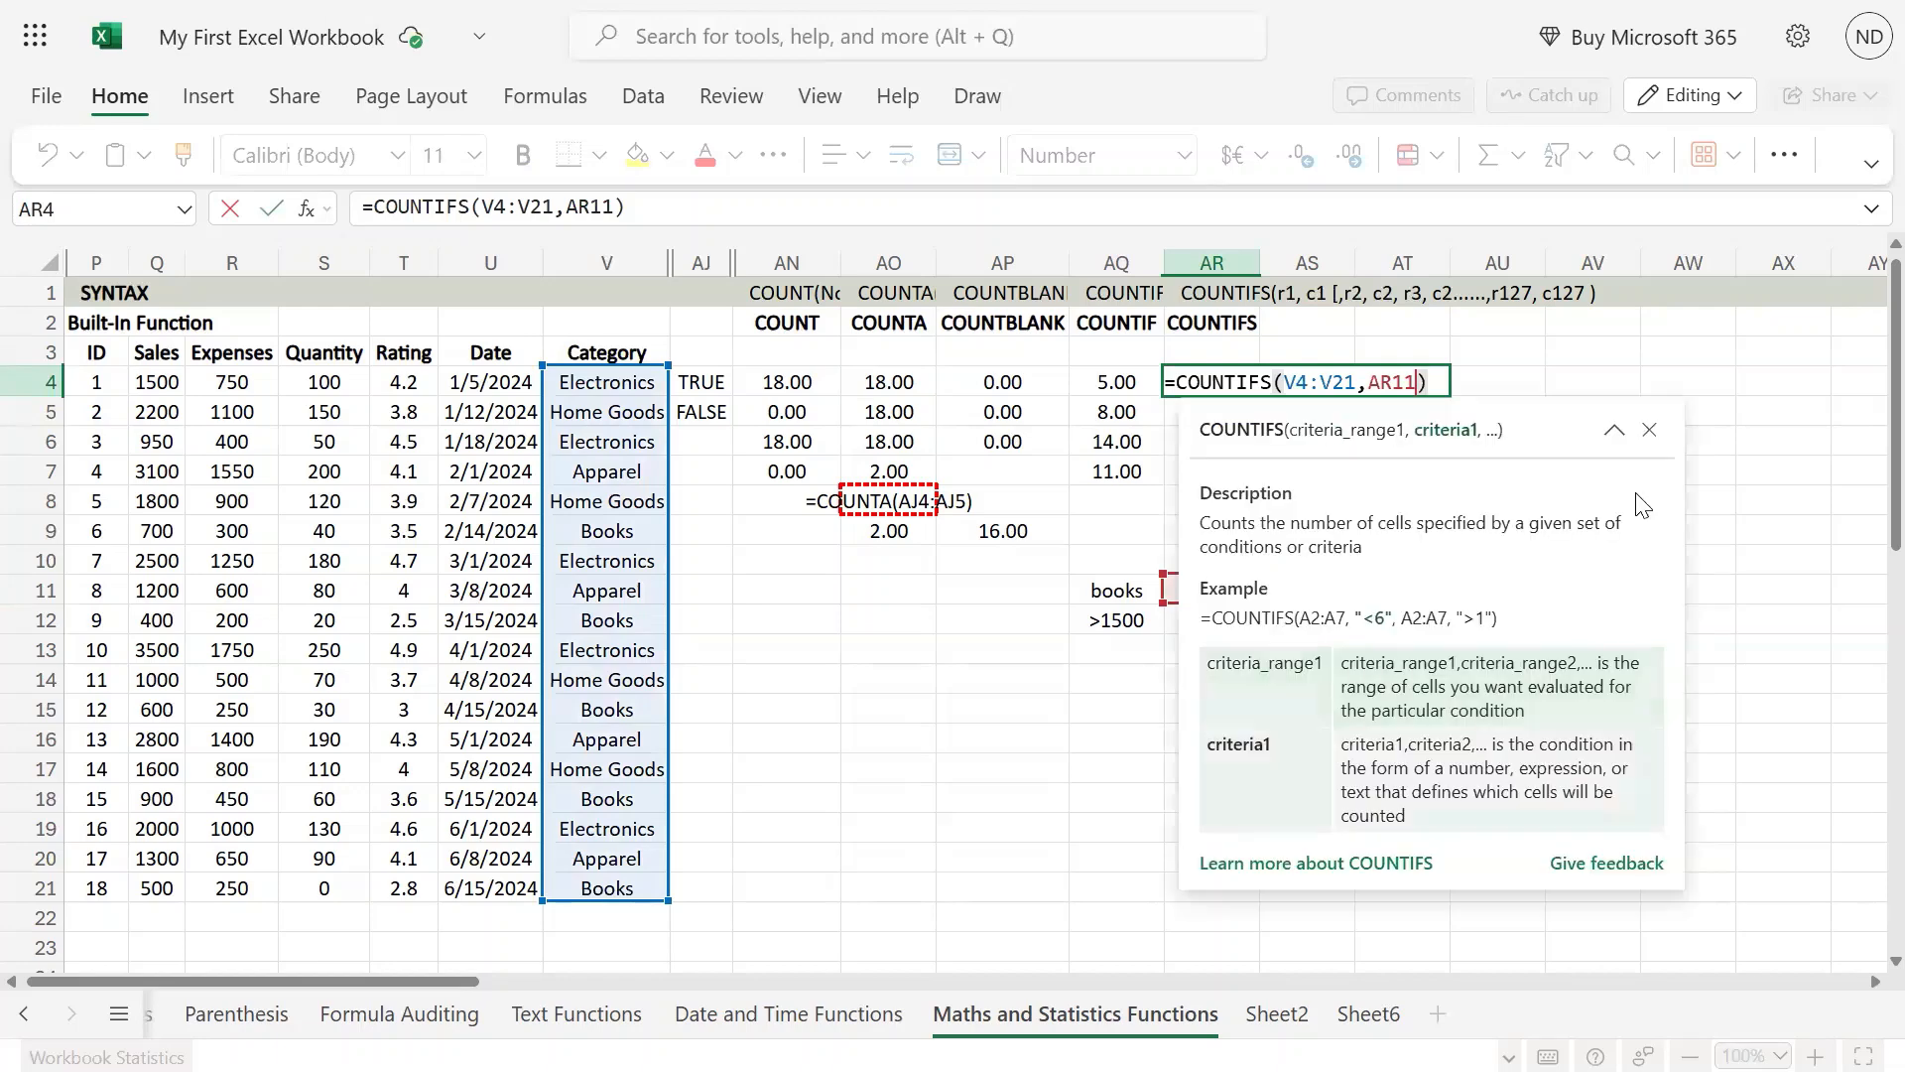
type(",")
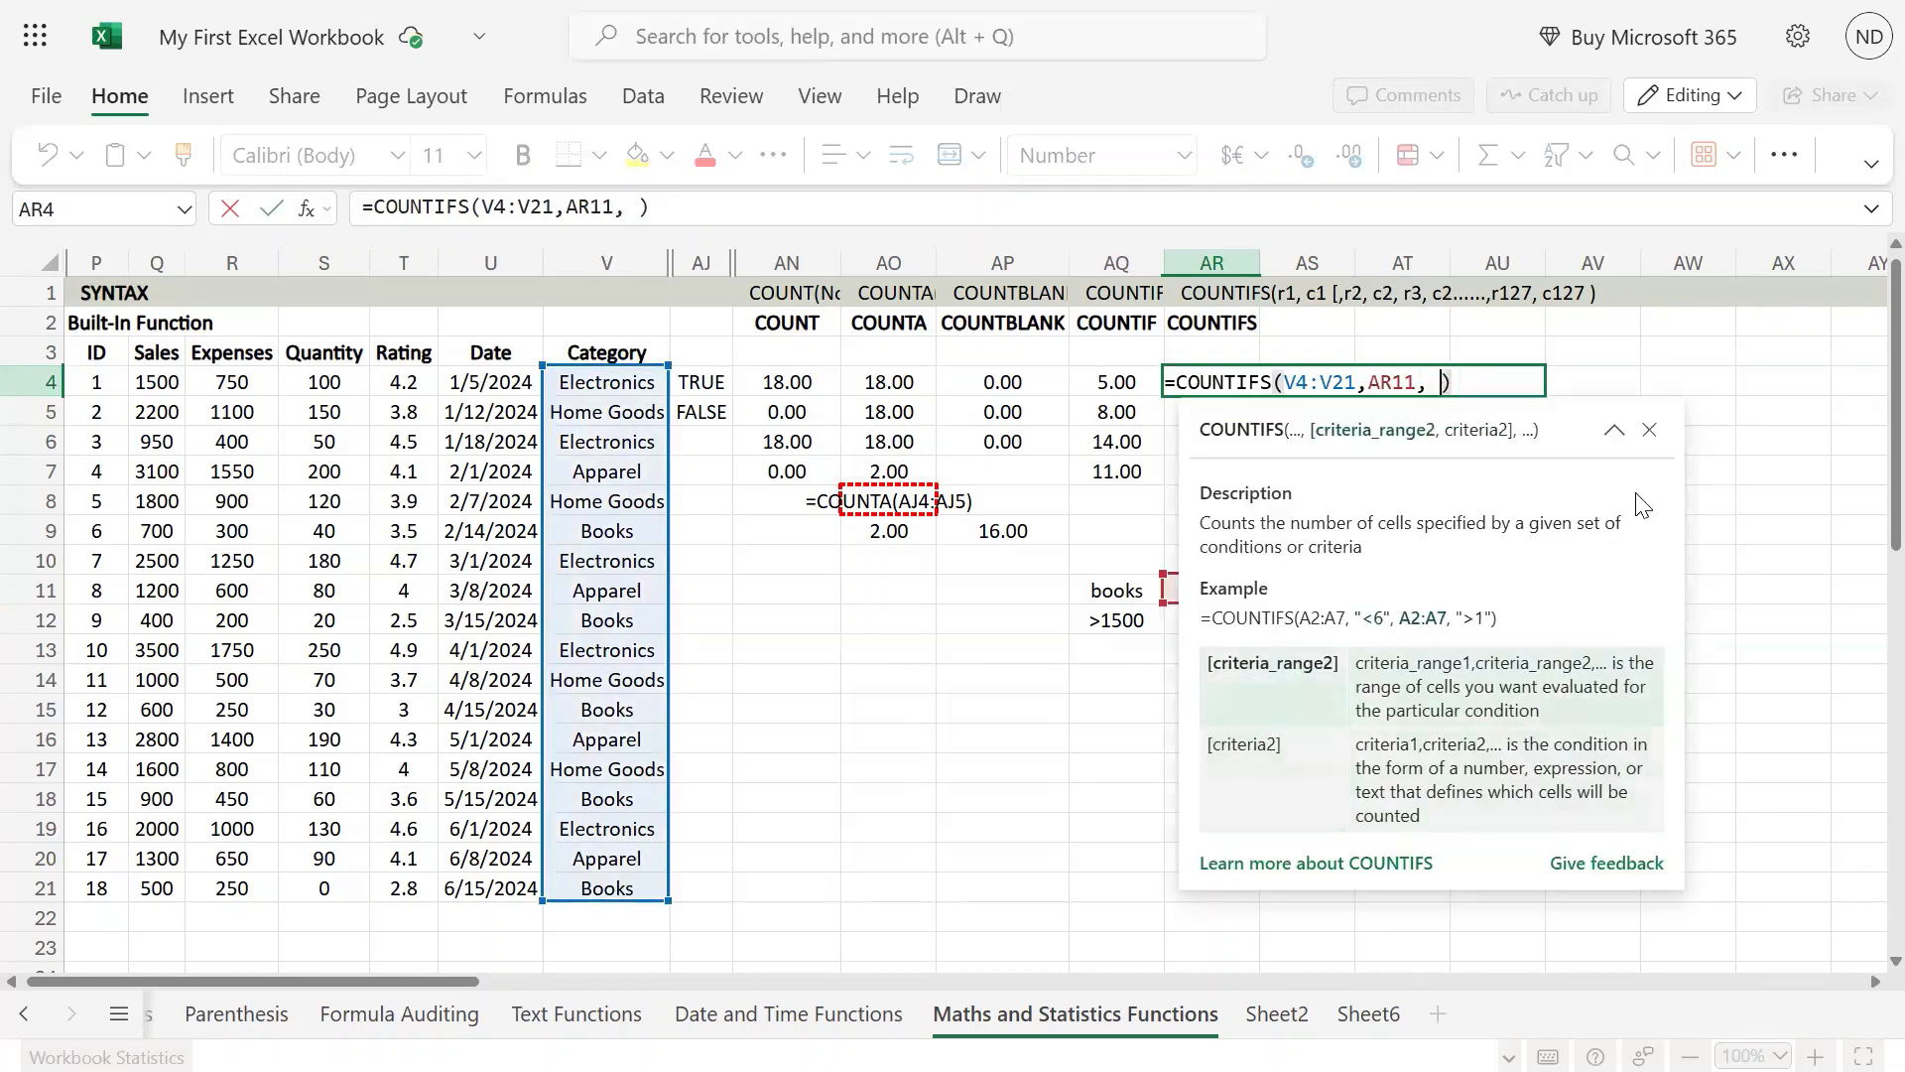
left_click(328, 382)
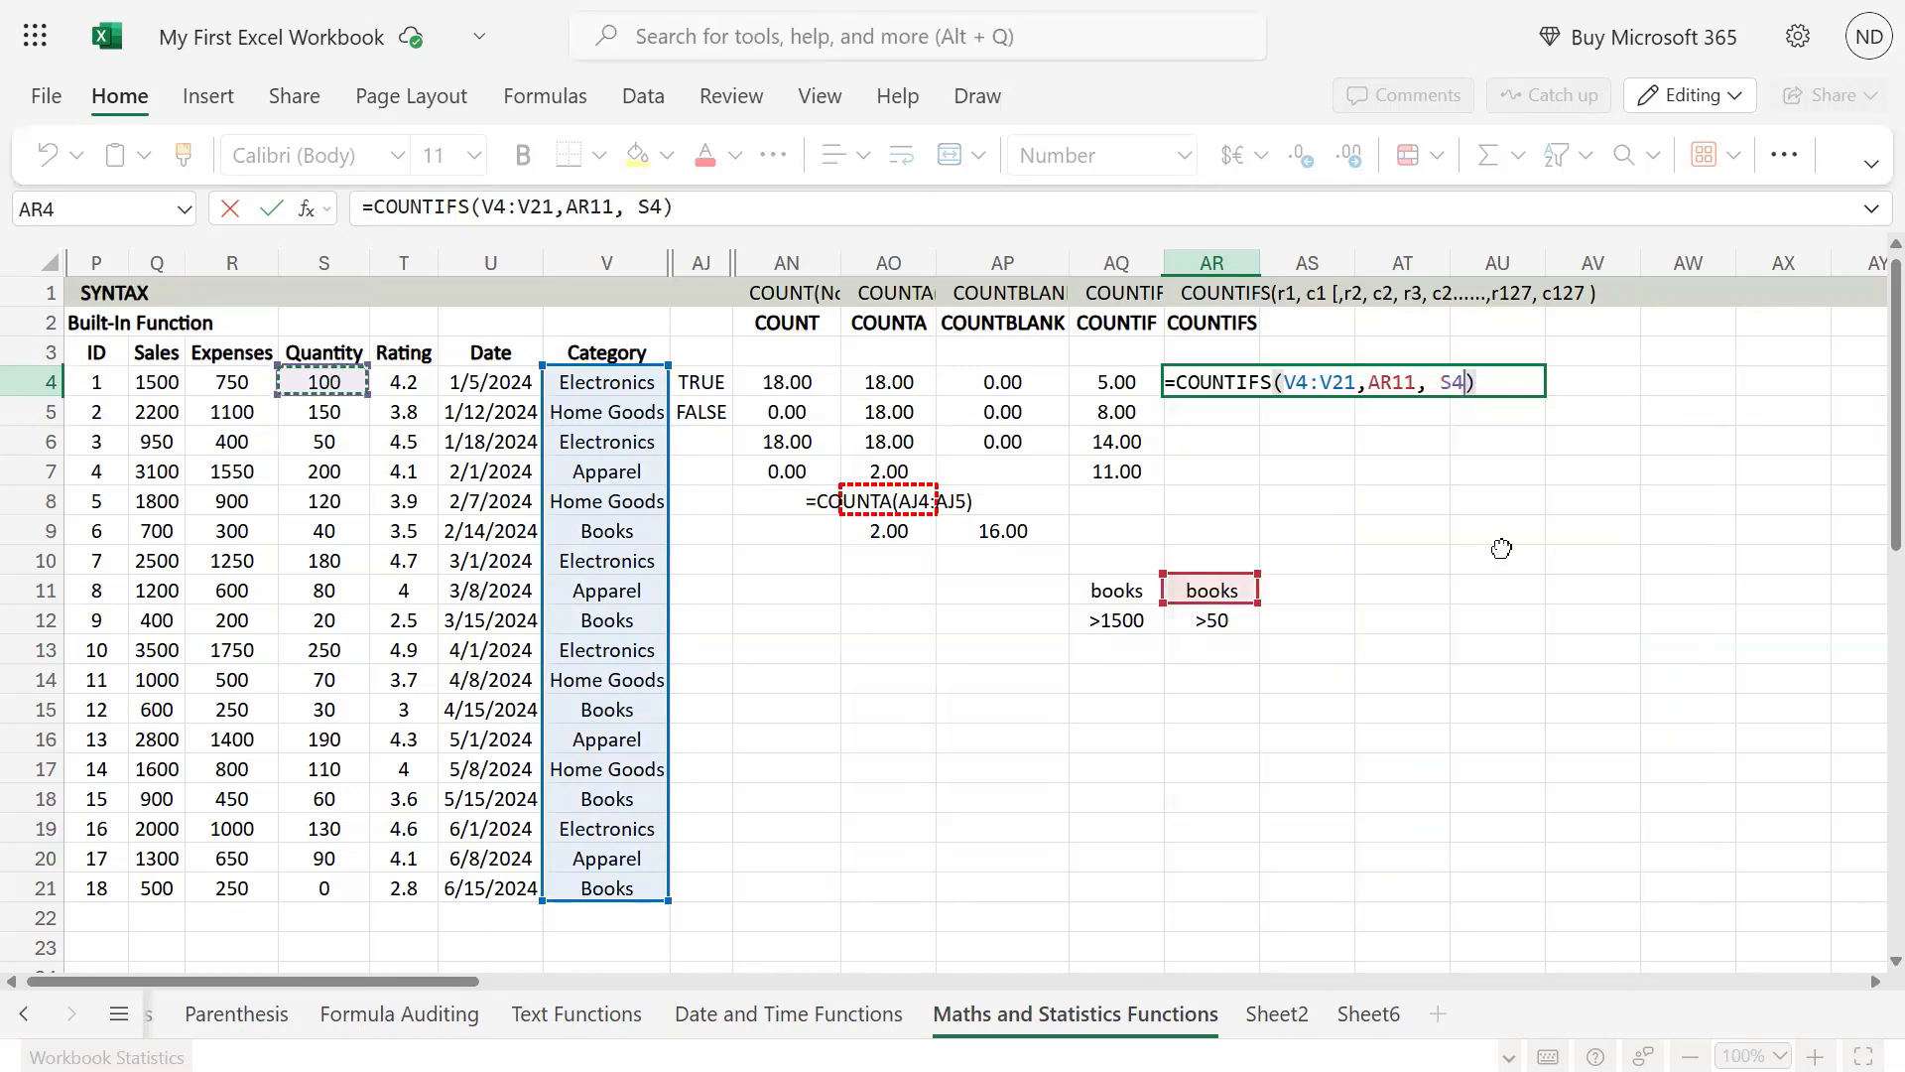
key("ctrl+shift+Down")
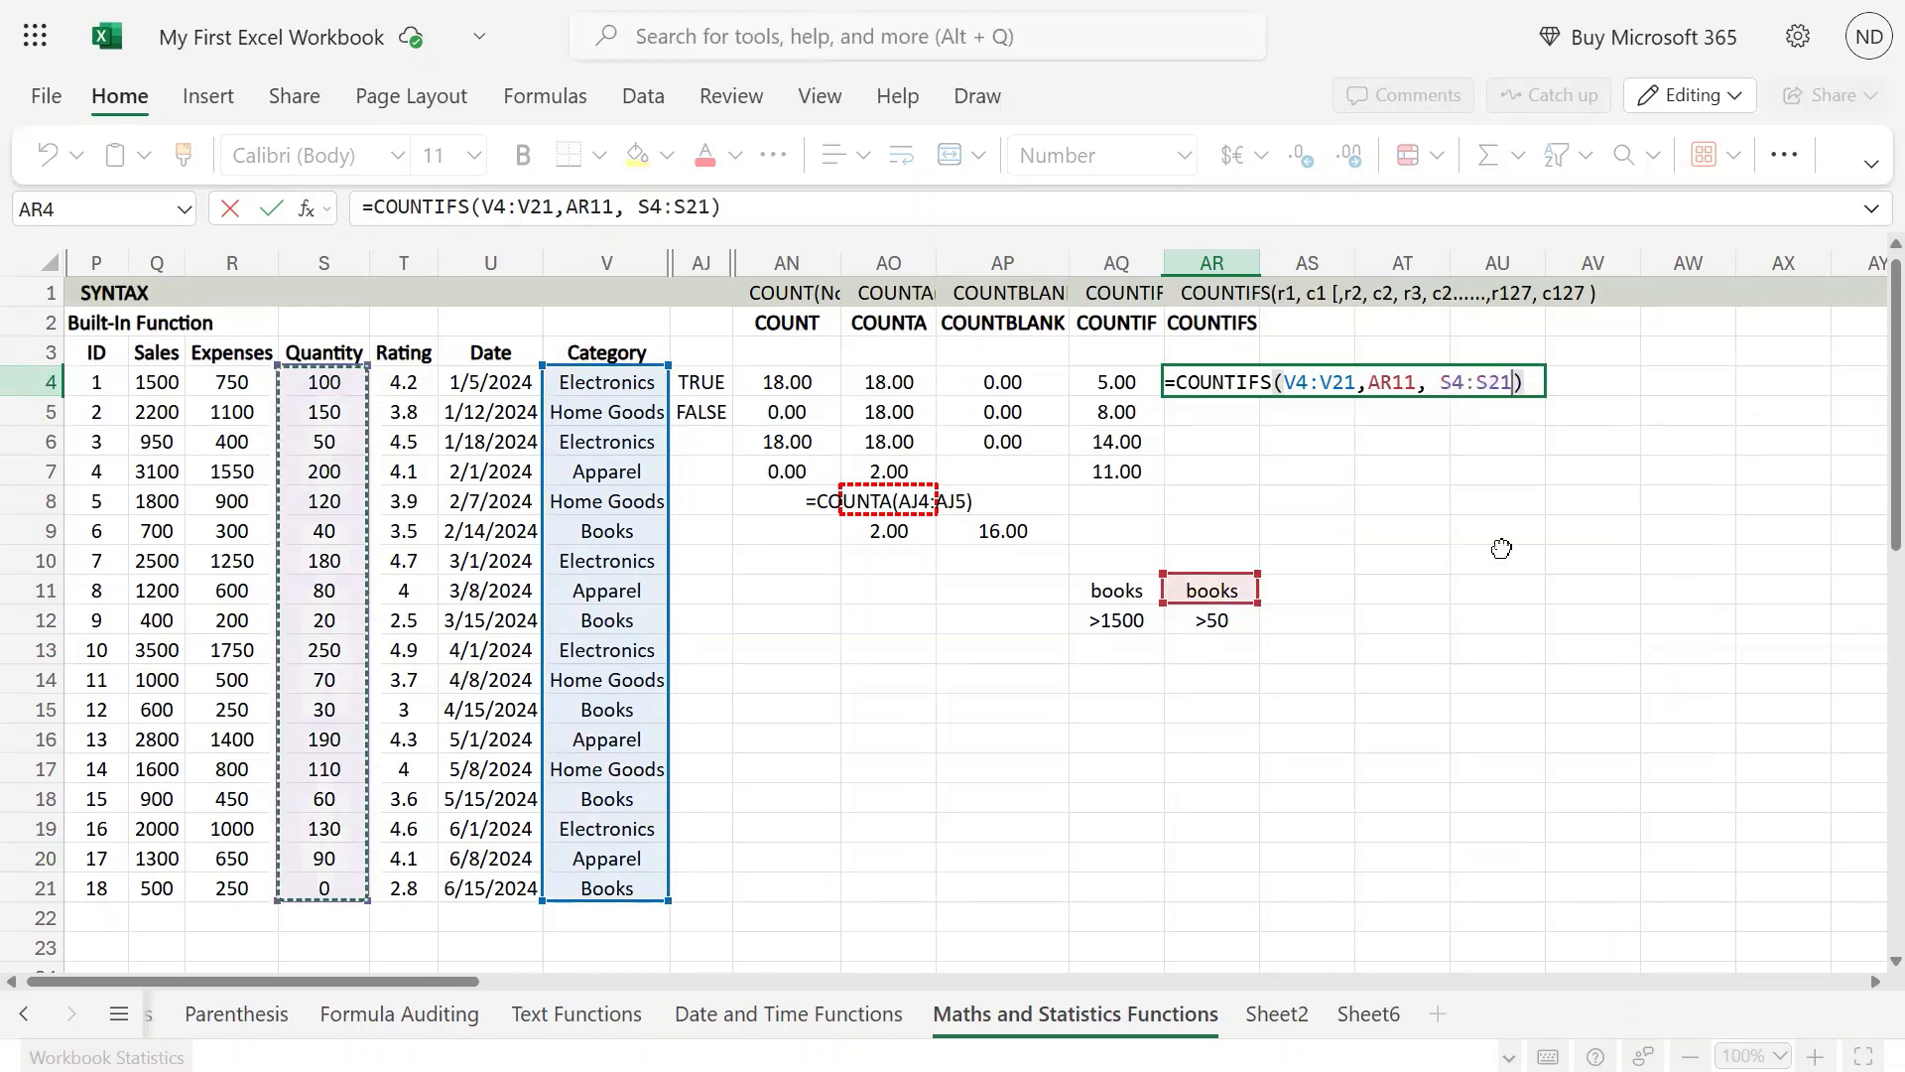
type("m")
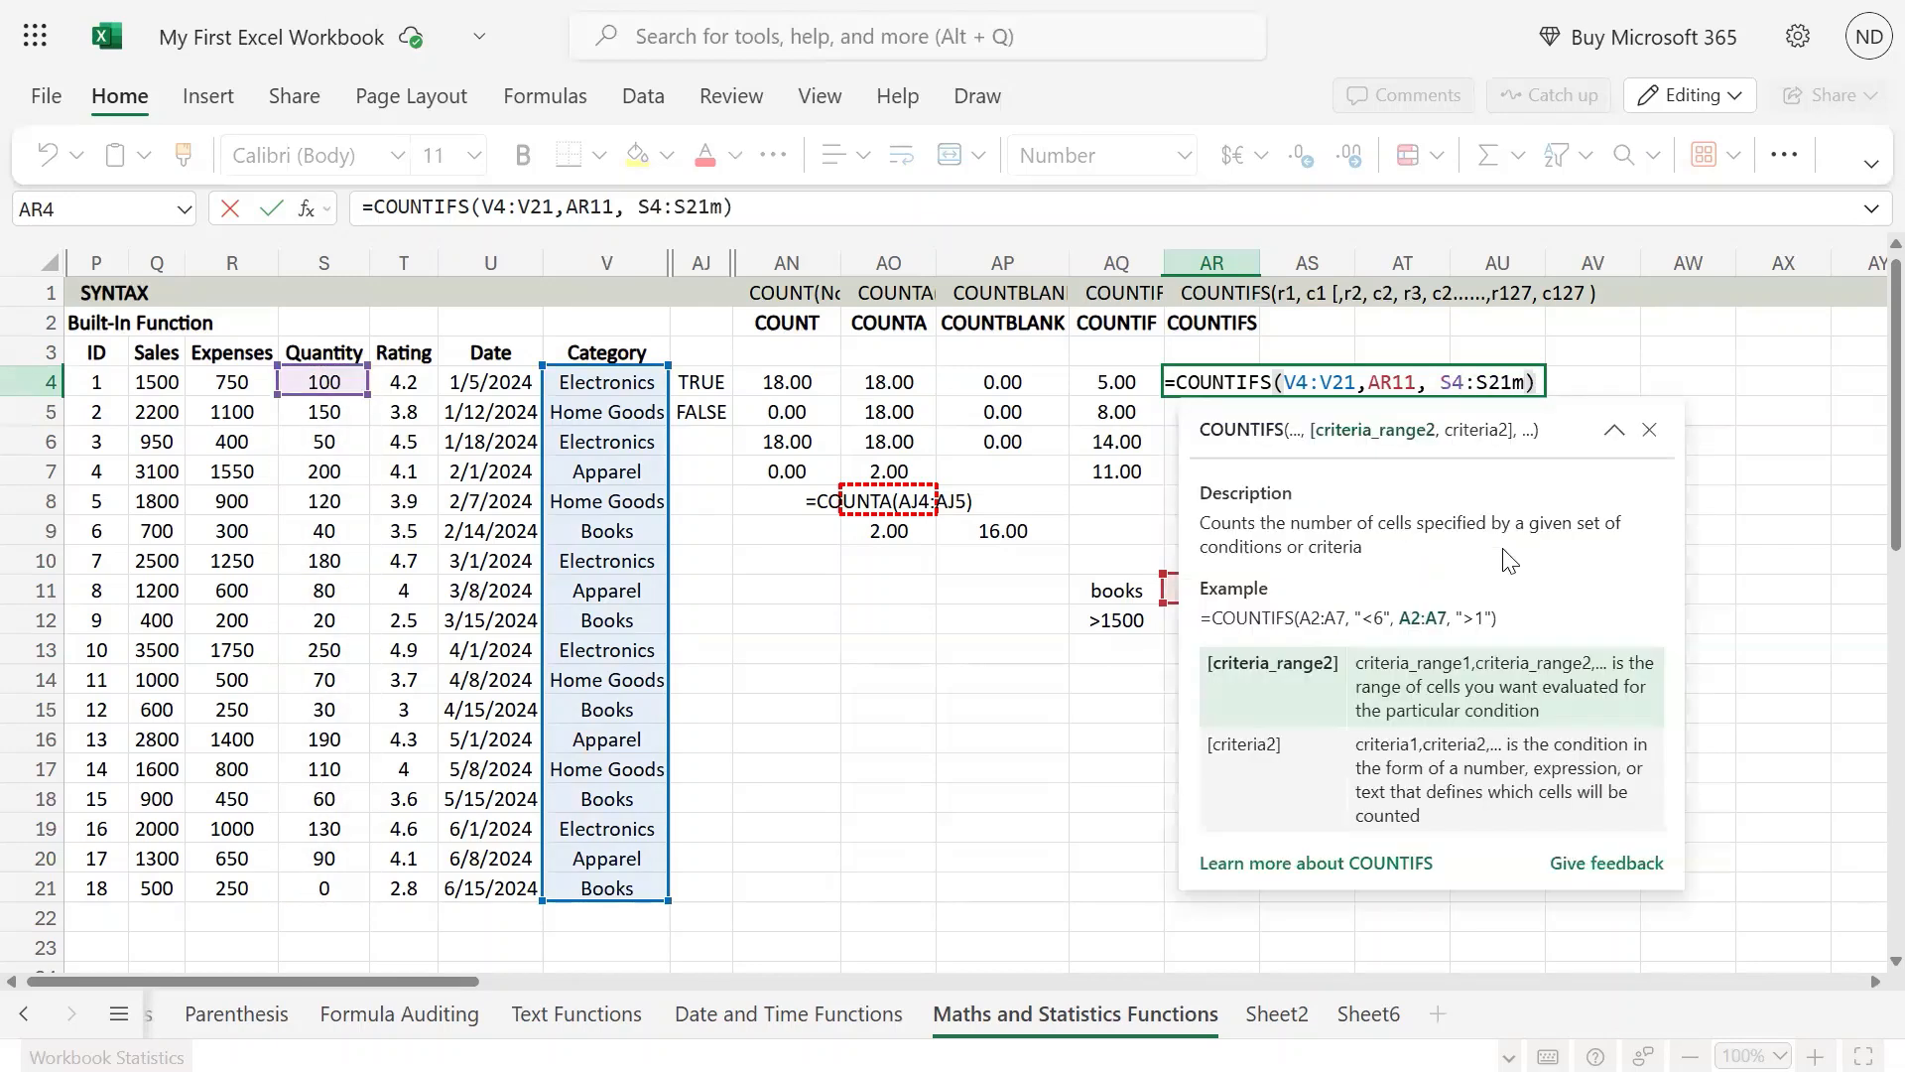
key("BackSpace")
type(",")
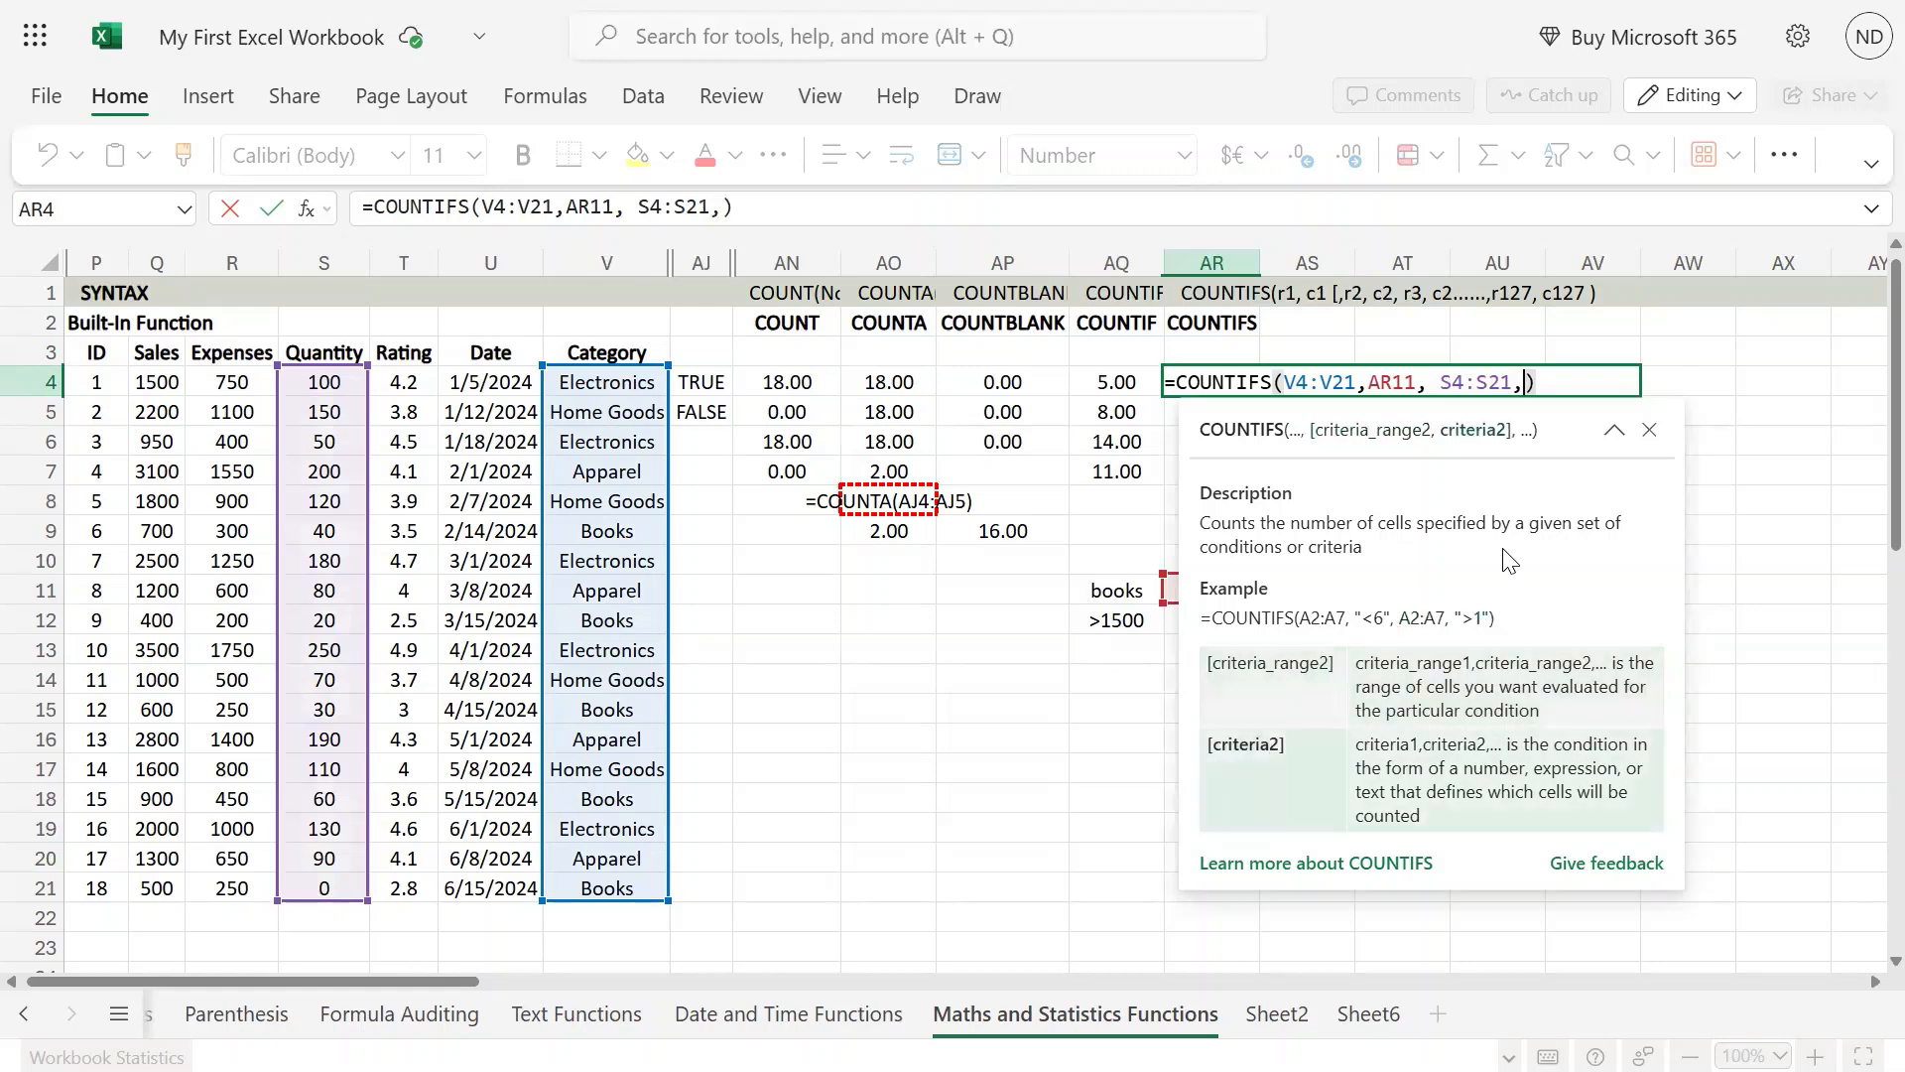
Step: Use AR12 as the second criterion of the AR4 COUNTIFS formula and commit it
key("Down")
key("Down")
key("Down")
key("Down")
key("Down")
key("Down")
key("Down")
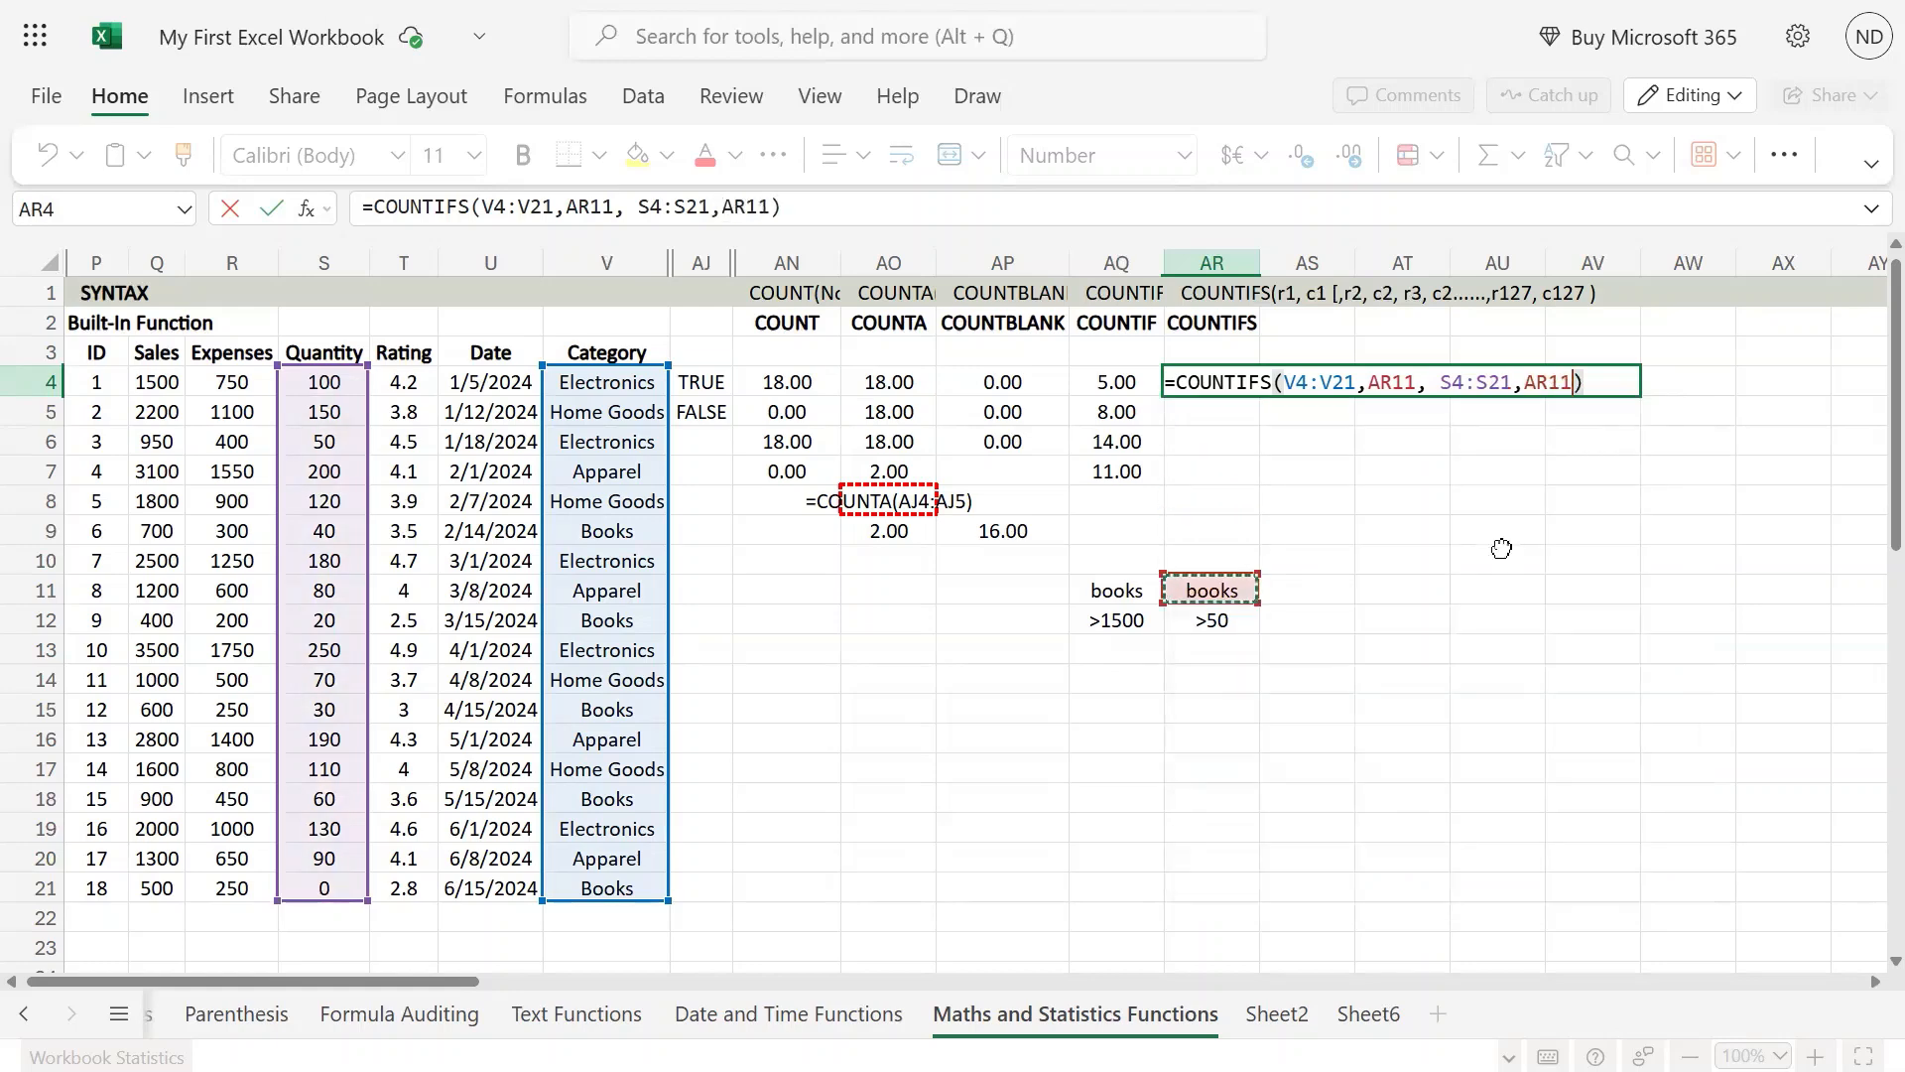
key("Down")
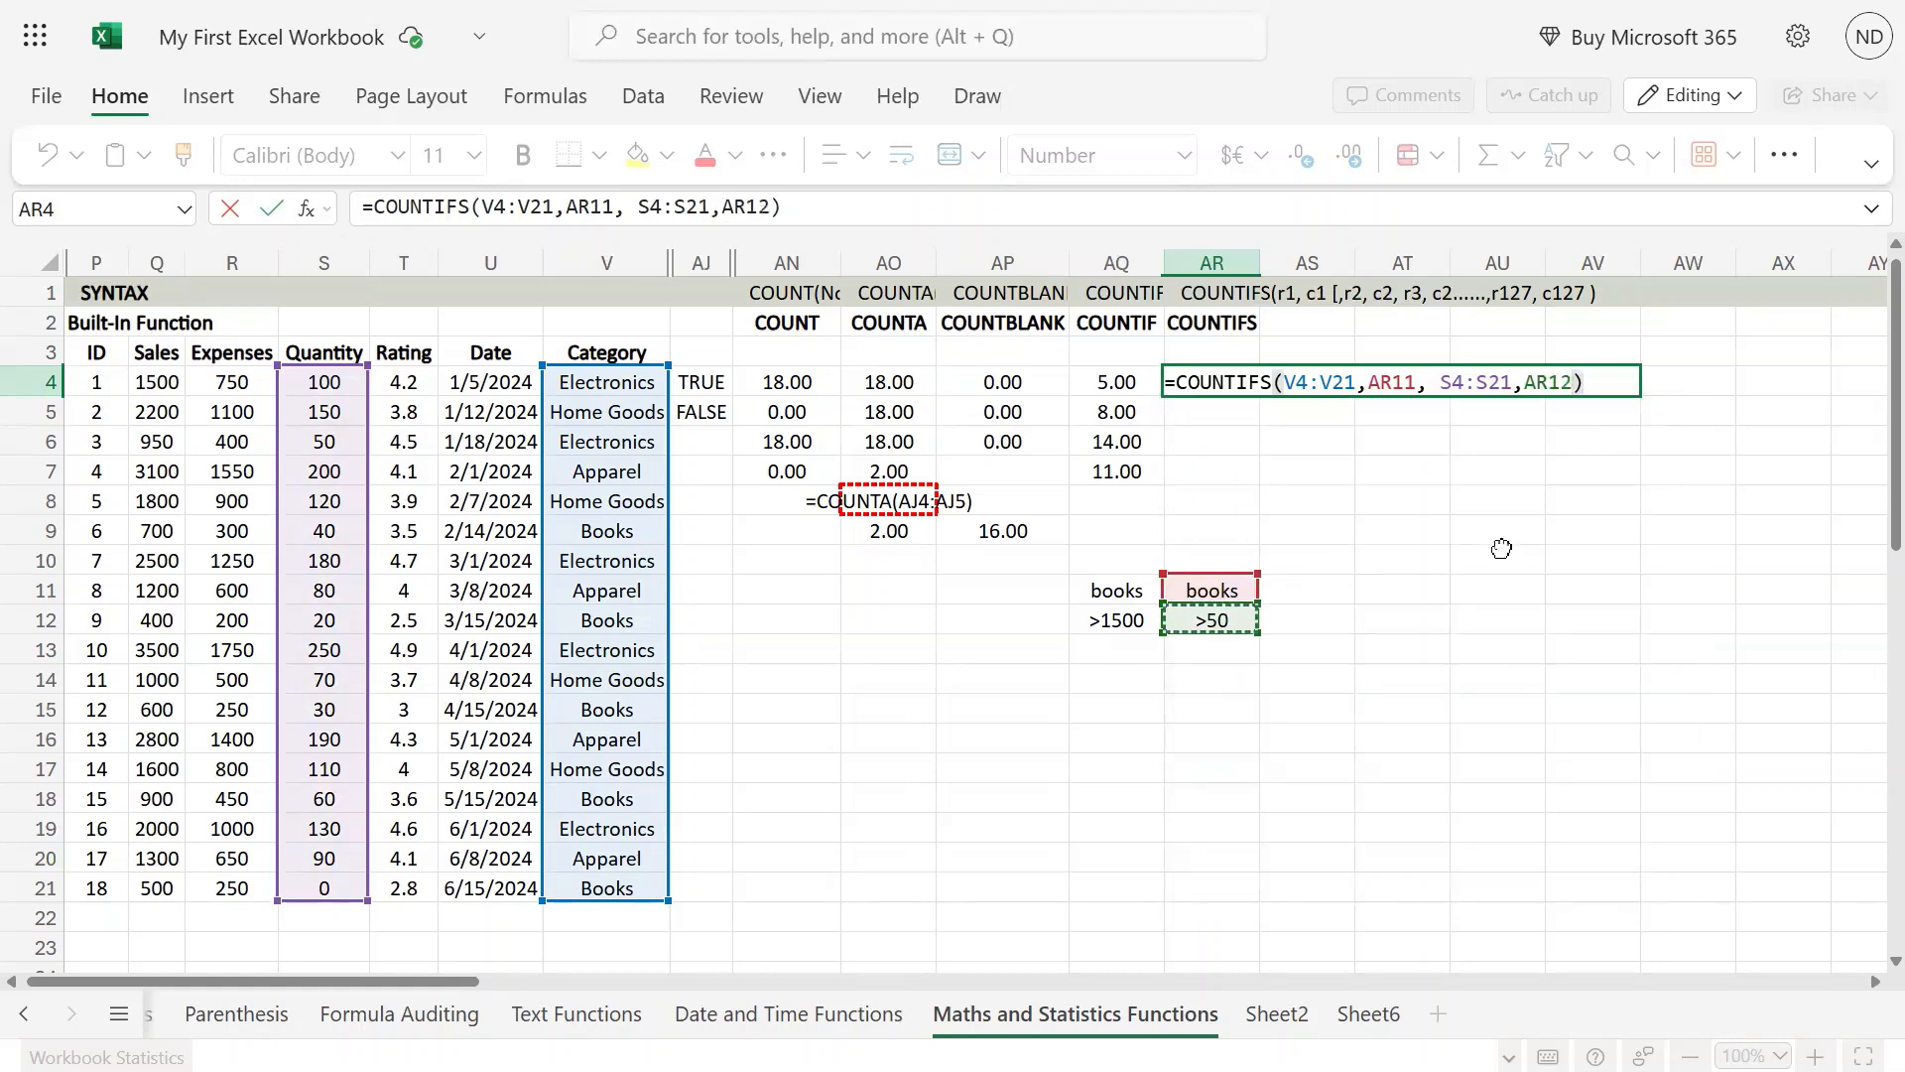
key("Return")
Step: Examine the Category column and the matching Quantity values for rows that meet the books and >50 criteria
key("Up")
key("Left")
key("Left")
key("Left")
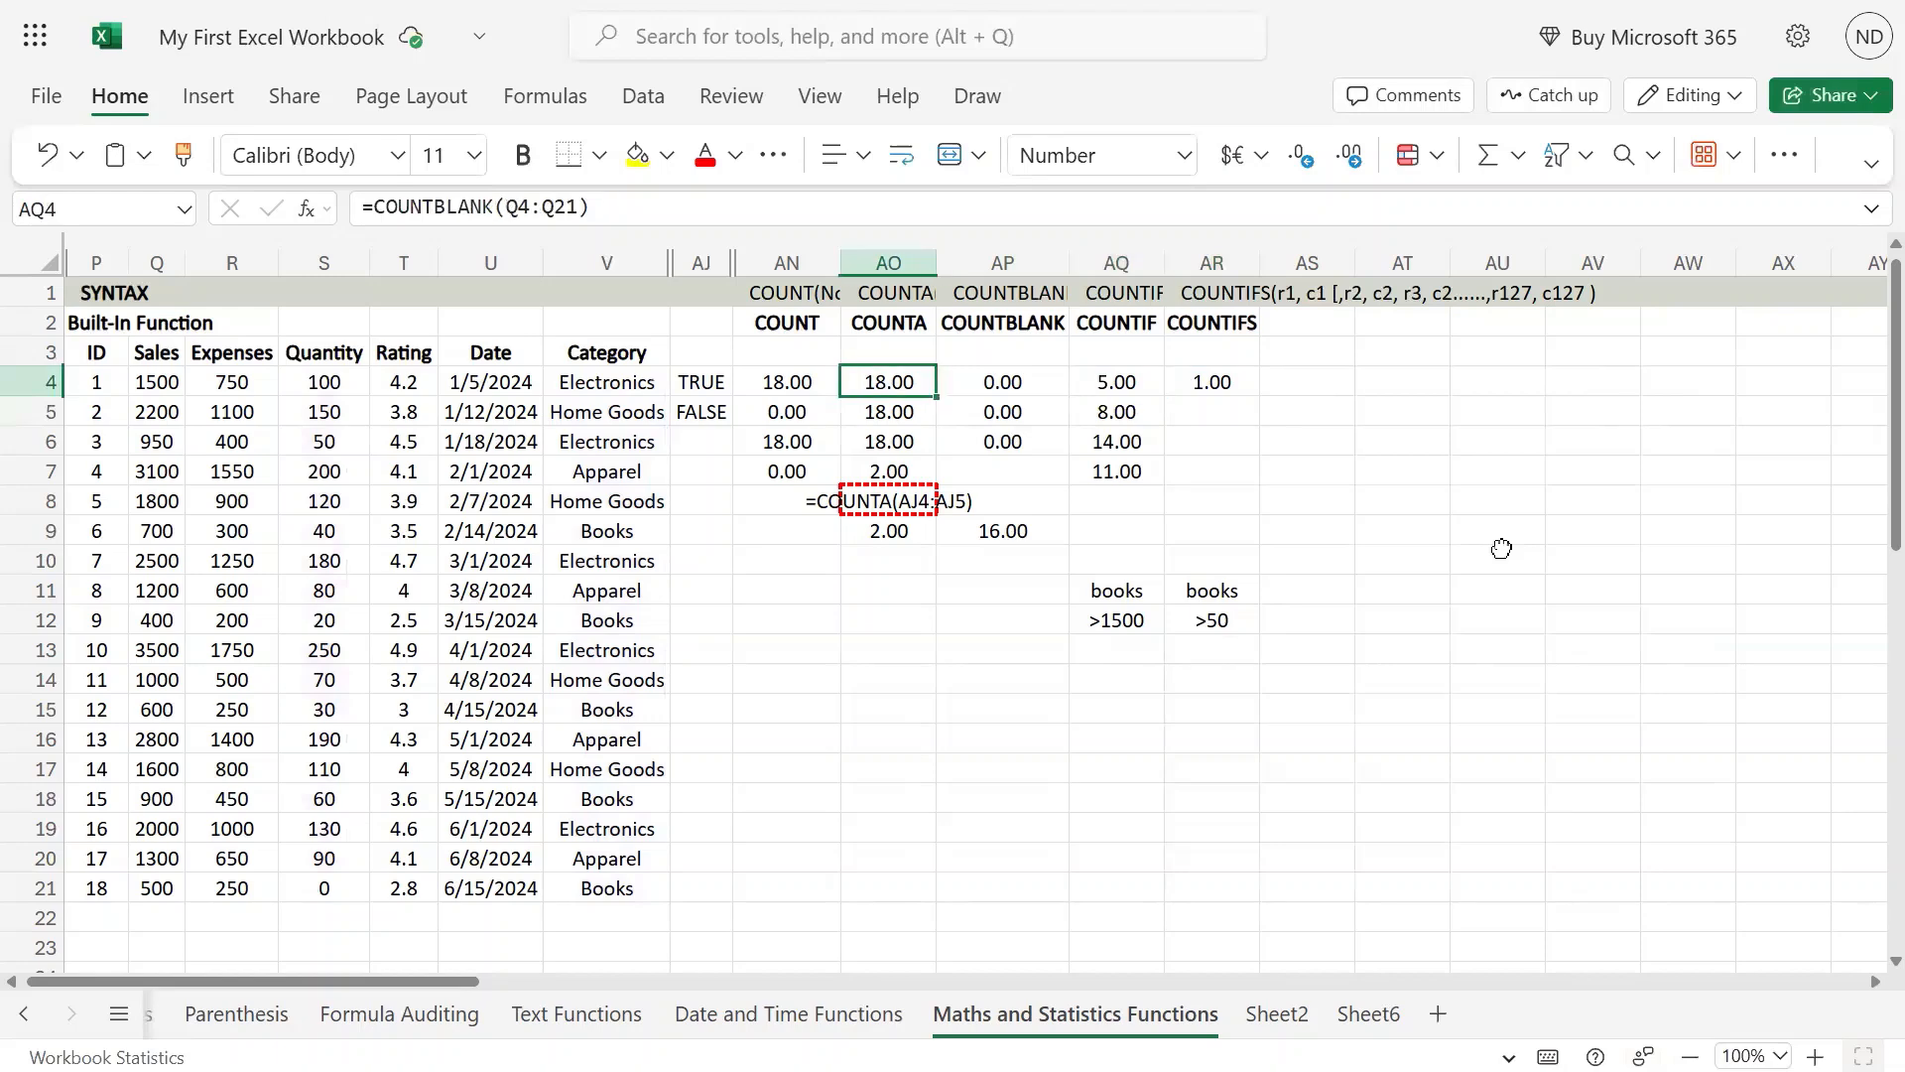
key("Left")
key("Right")
key("Right")
key("Left")
key("Left")
key("Left")
key("Left")
key("Down")
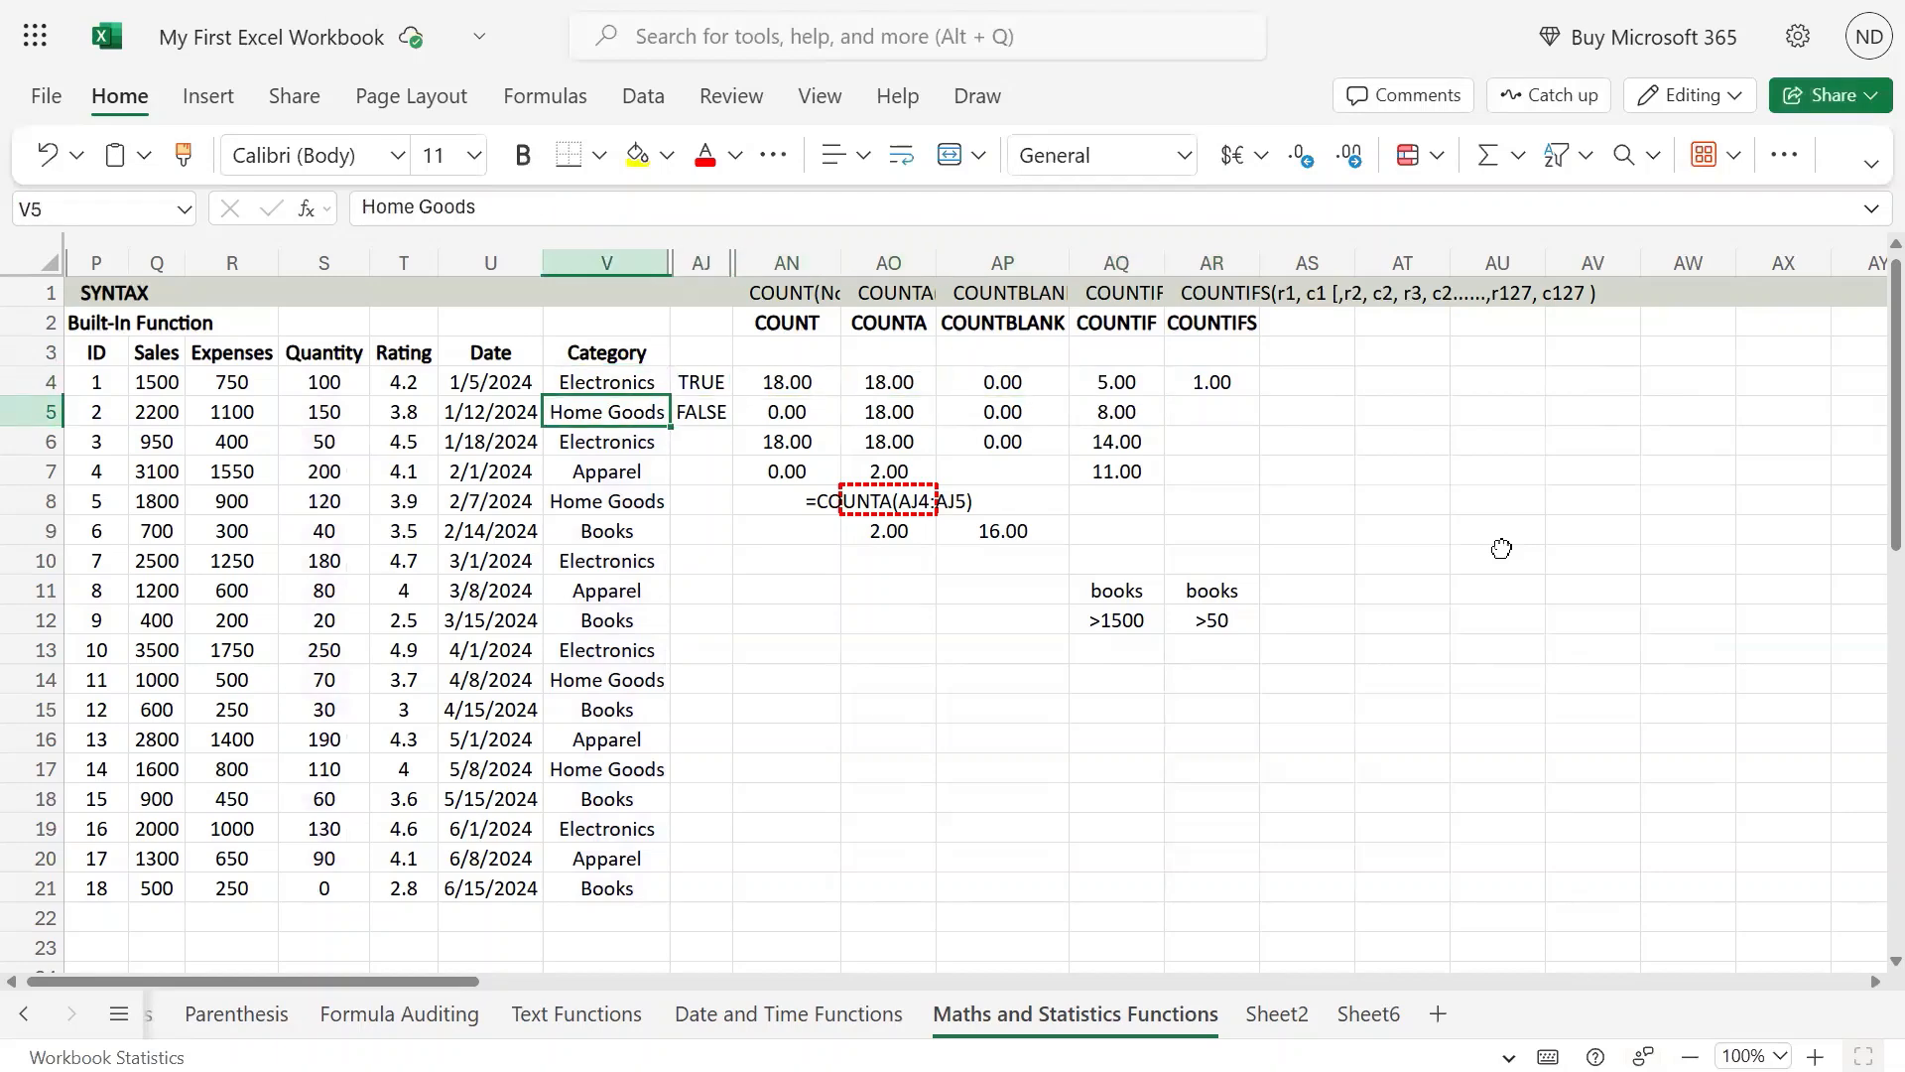
key("Down")
key("Down")
key("Down")
key("Down")
key("Down")
key("Down")
key("Down")
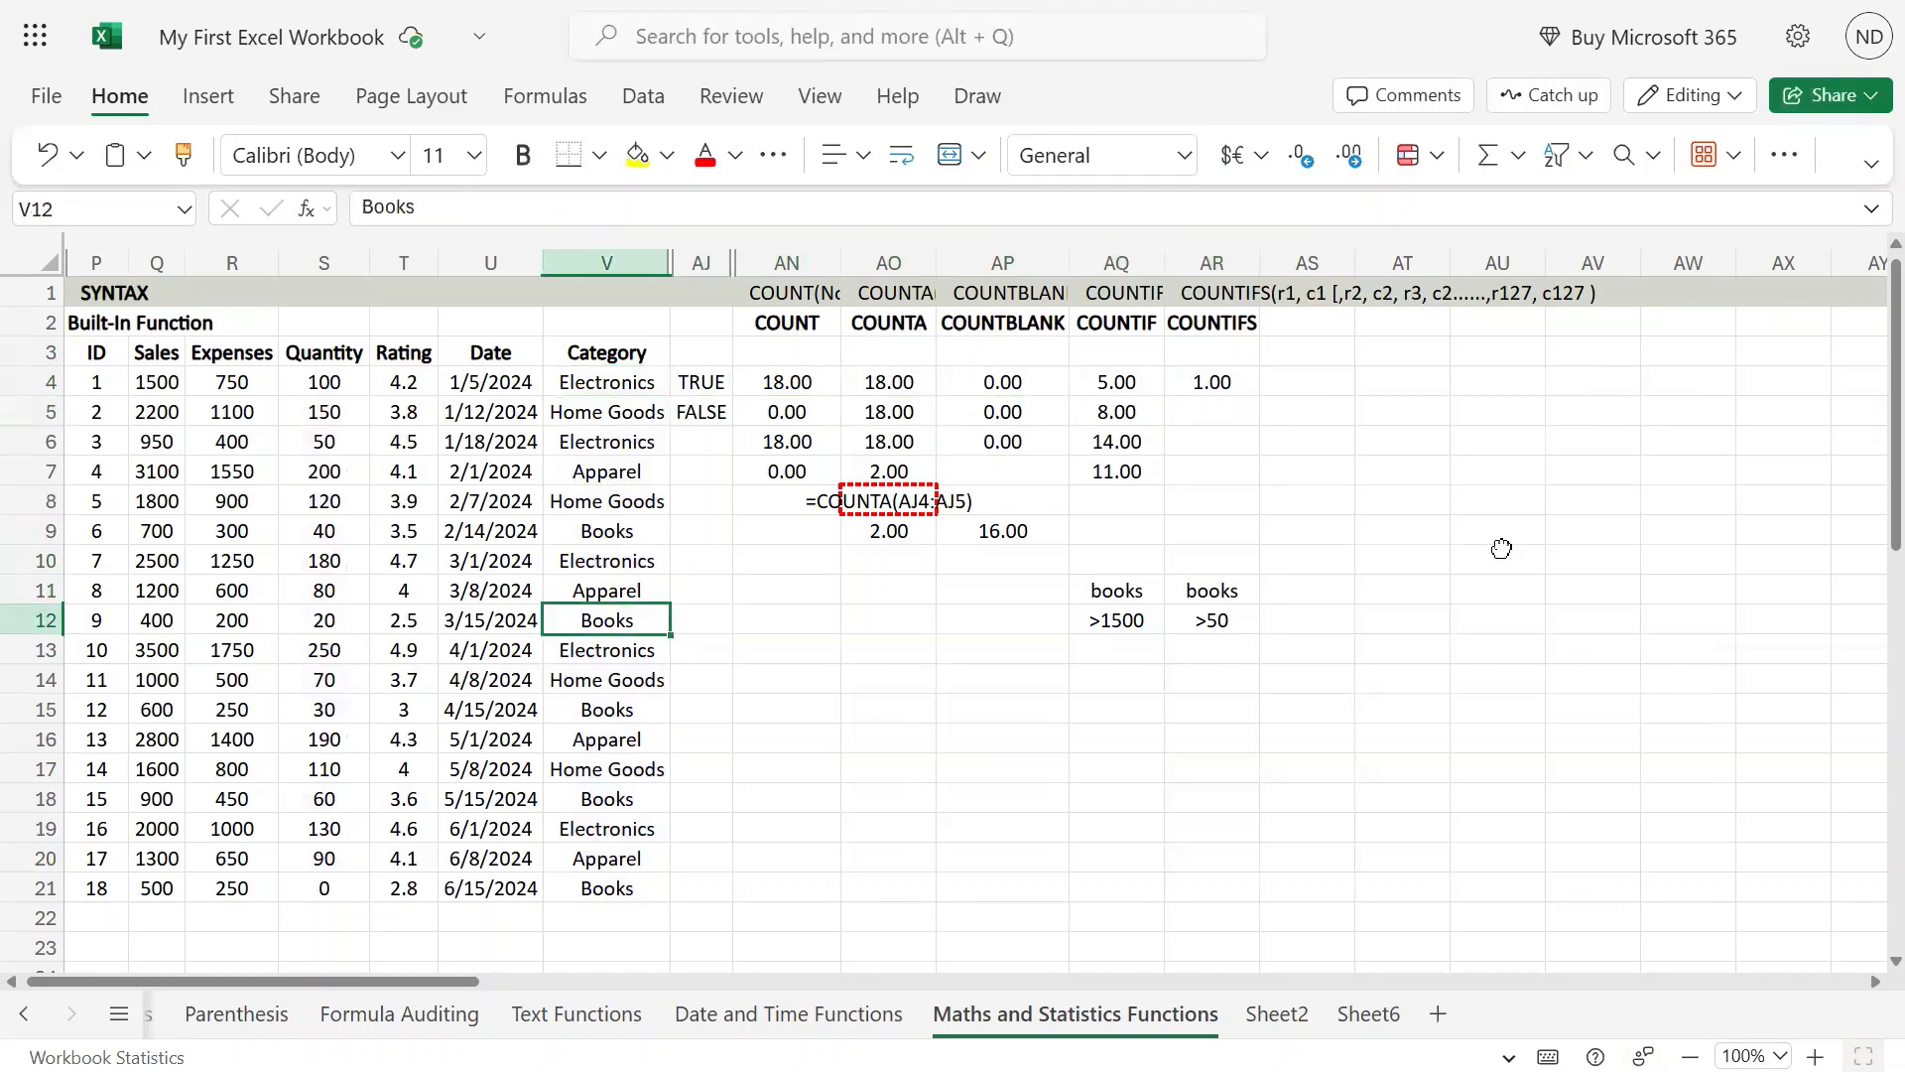
key("Left")
key("Left")
key("Left")
key("Right")
key("Right")
key("Right")
key("Up")
key("Up")
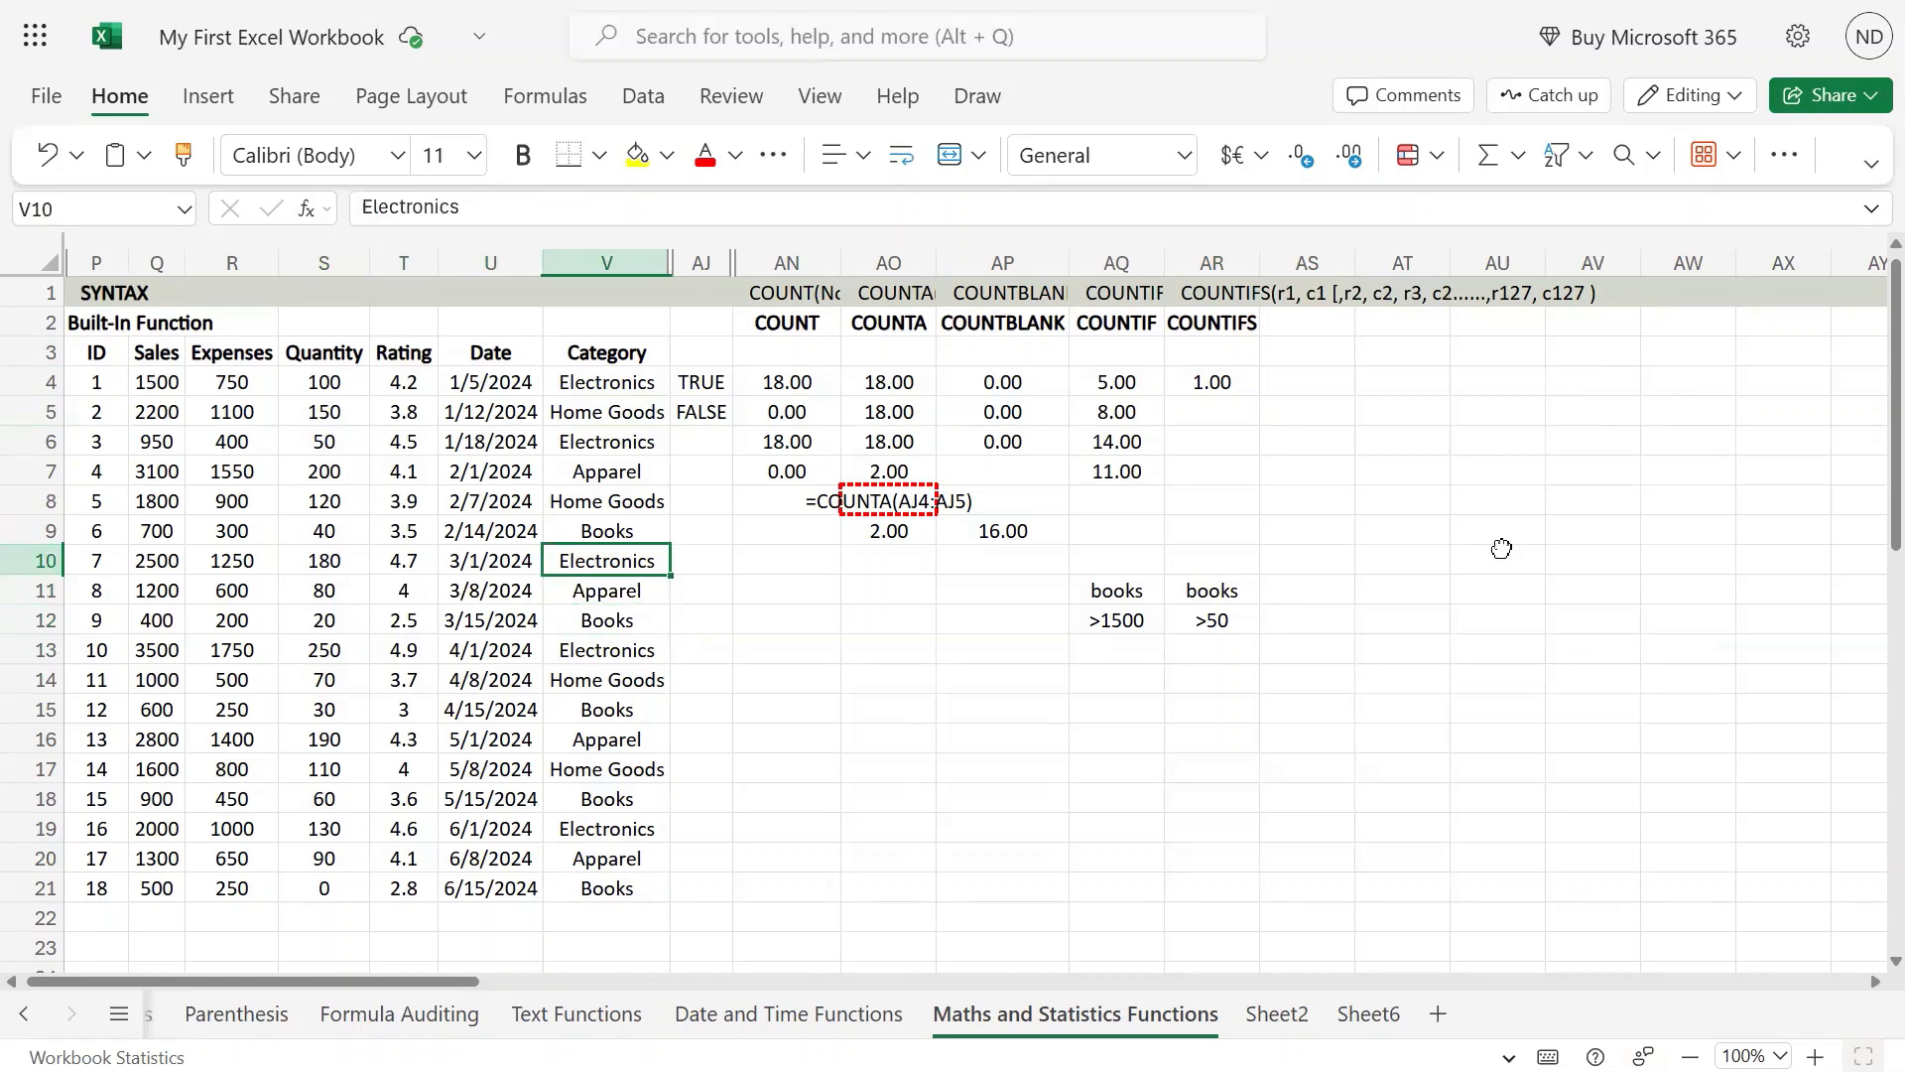
Step: Highlight the Books cells V9, V12, V15, V18 and V21 in the Category column with yellow fill
key("Up")
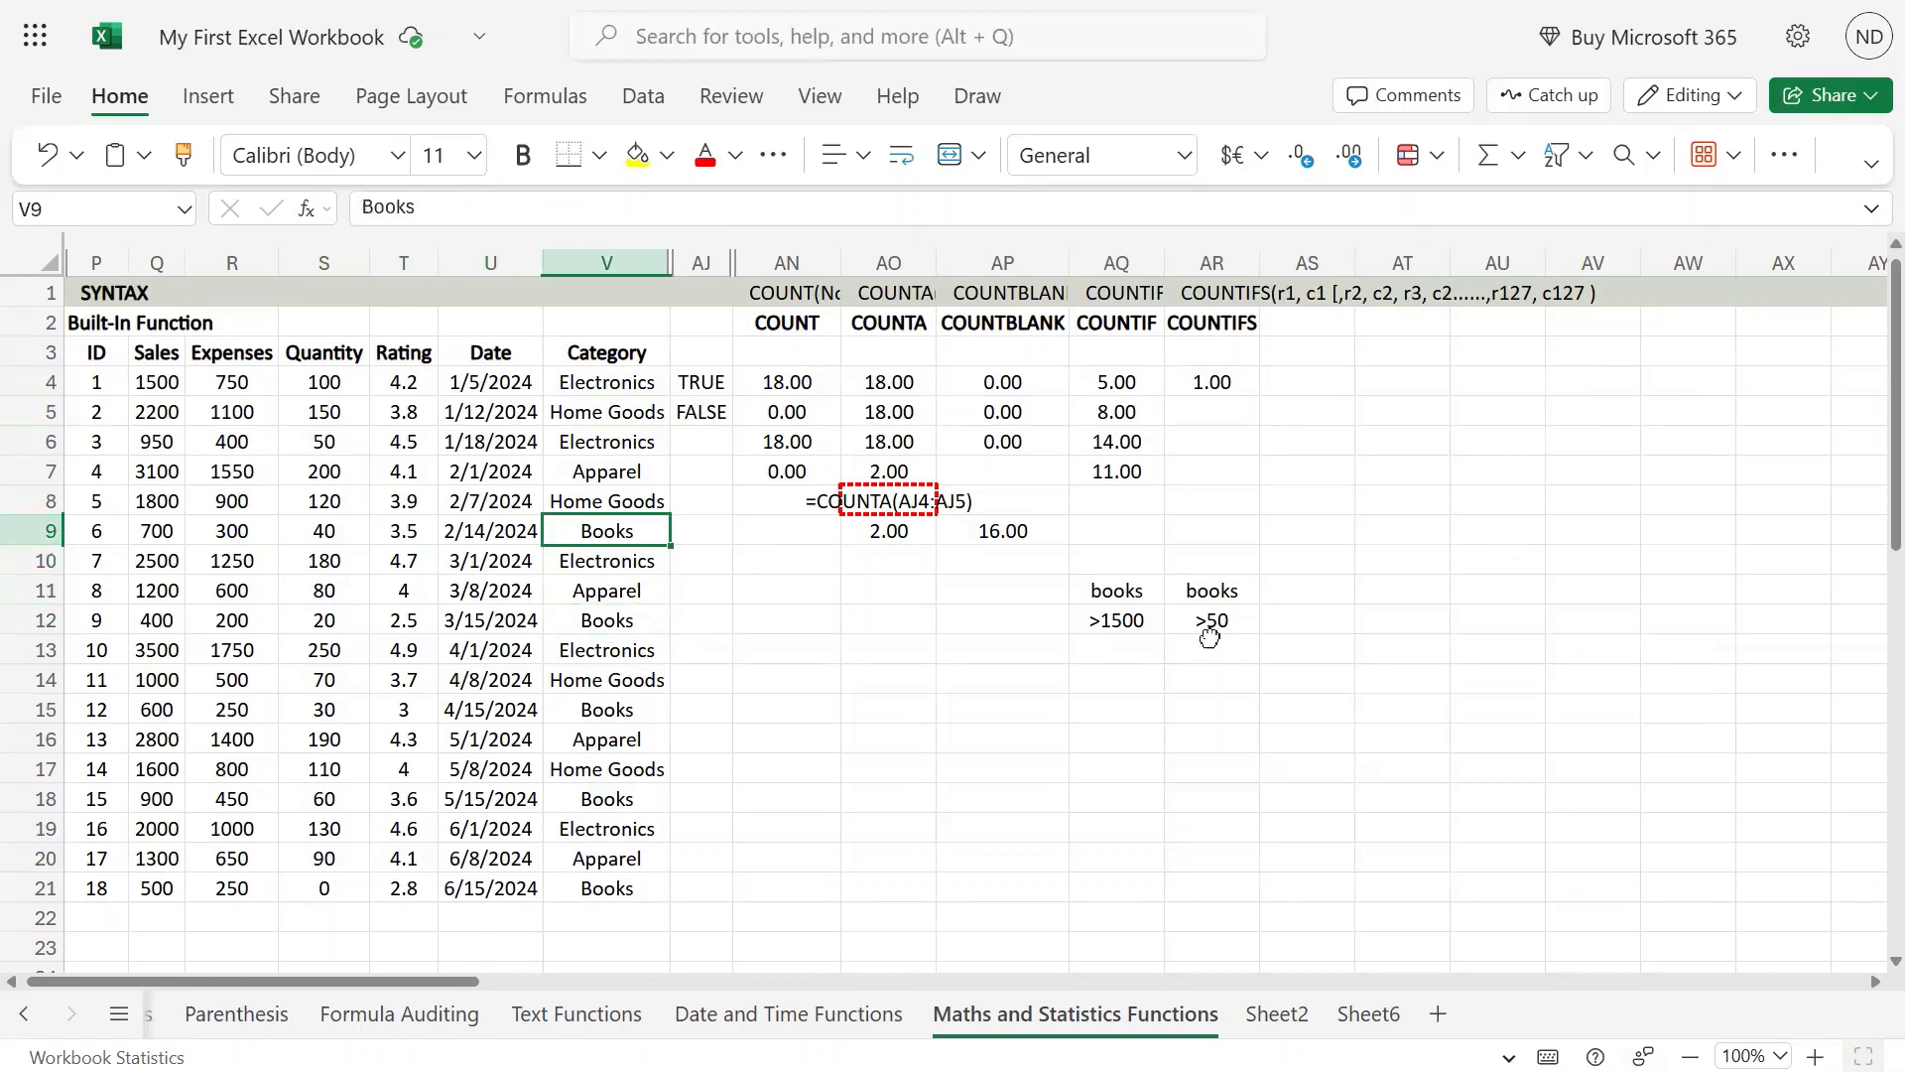
left_click(617, 623, "ctrl")
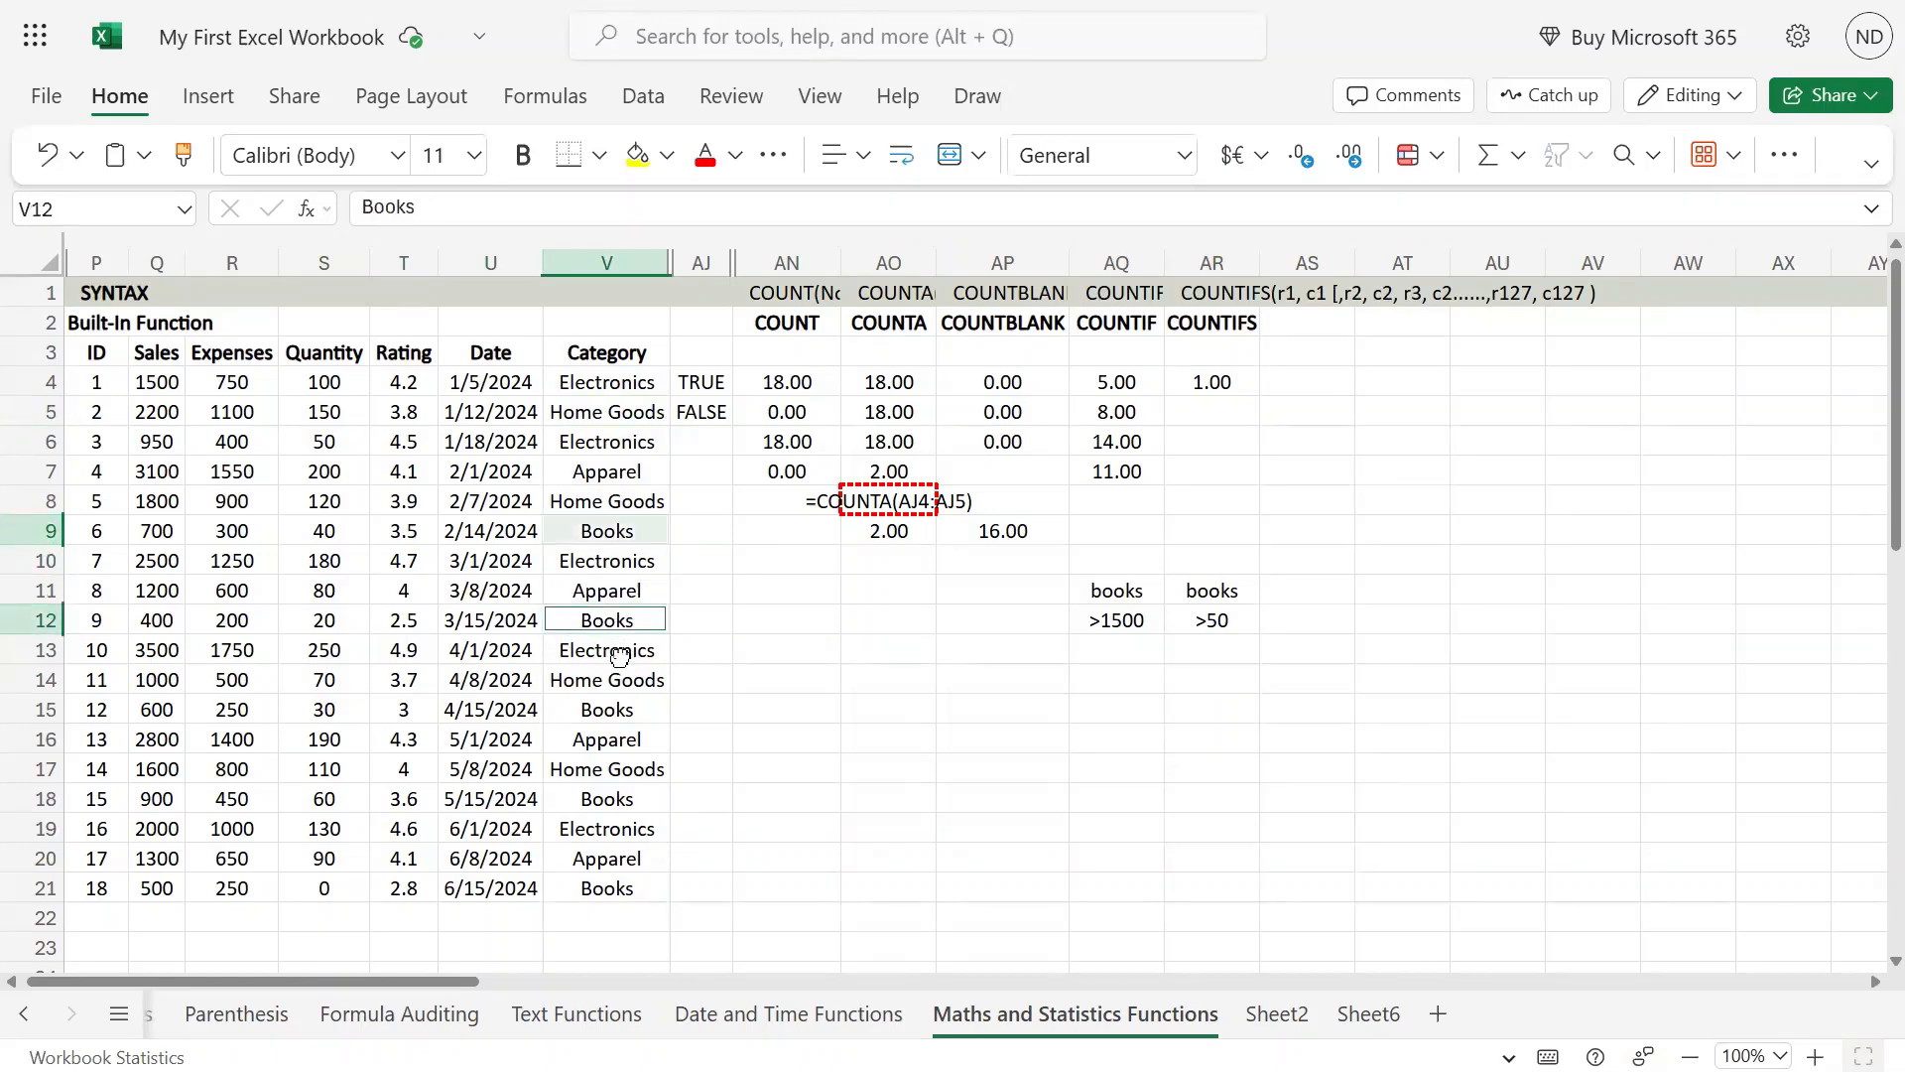
left_click(626, 713, "ctrl")
left_click(640, 804, "ctrl")
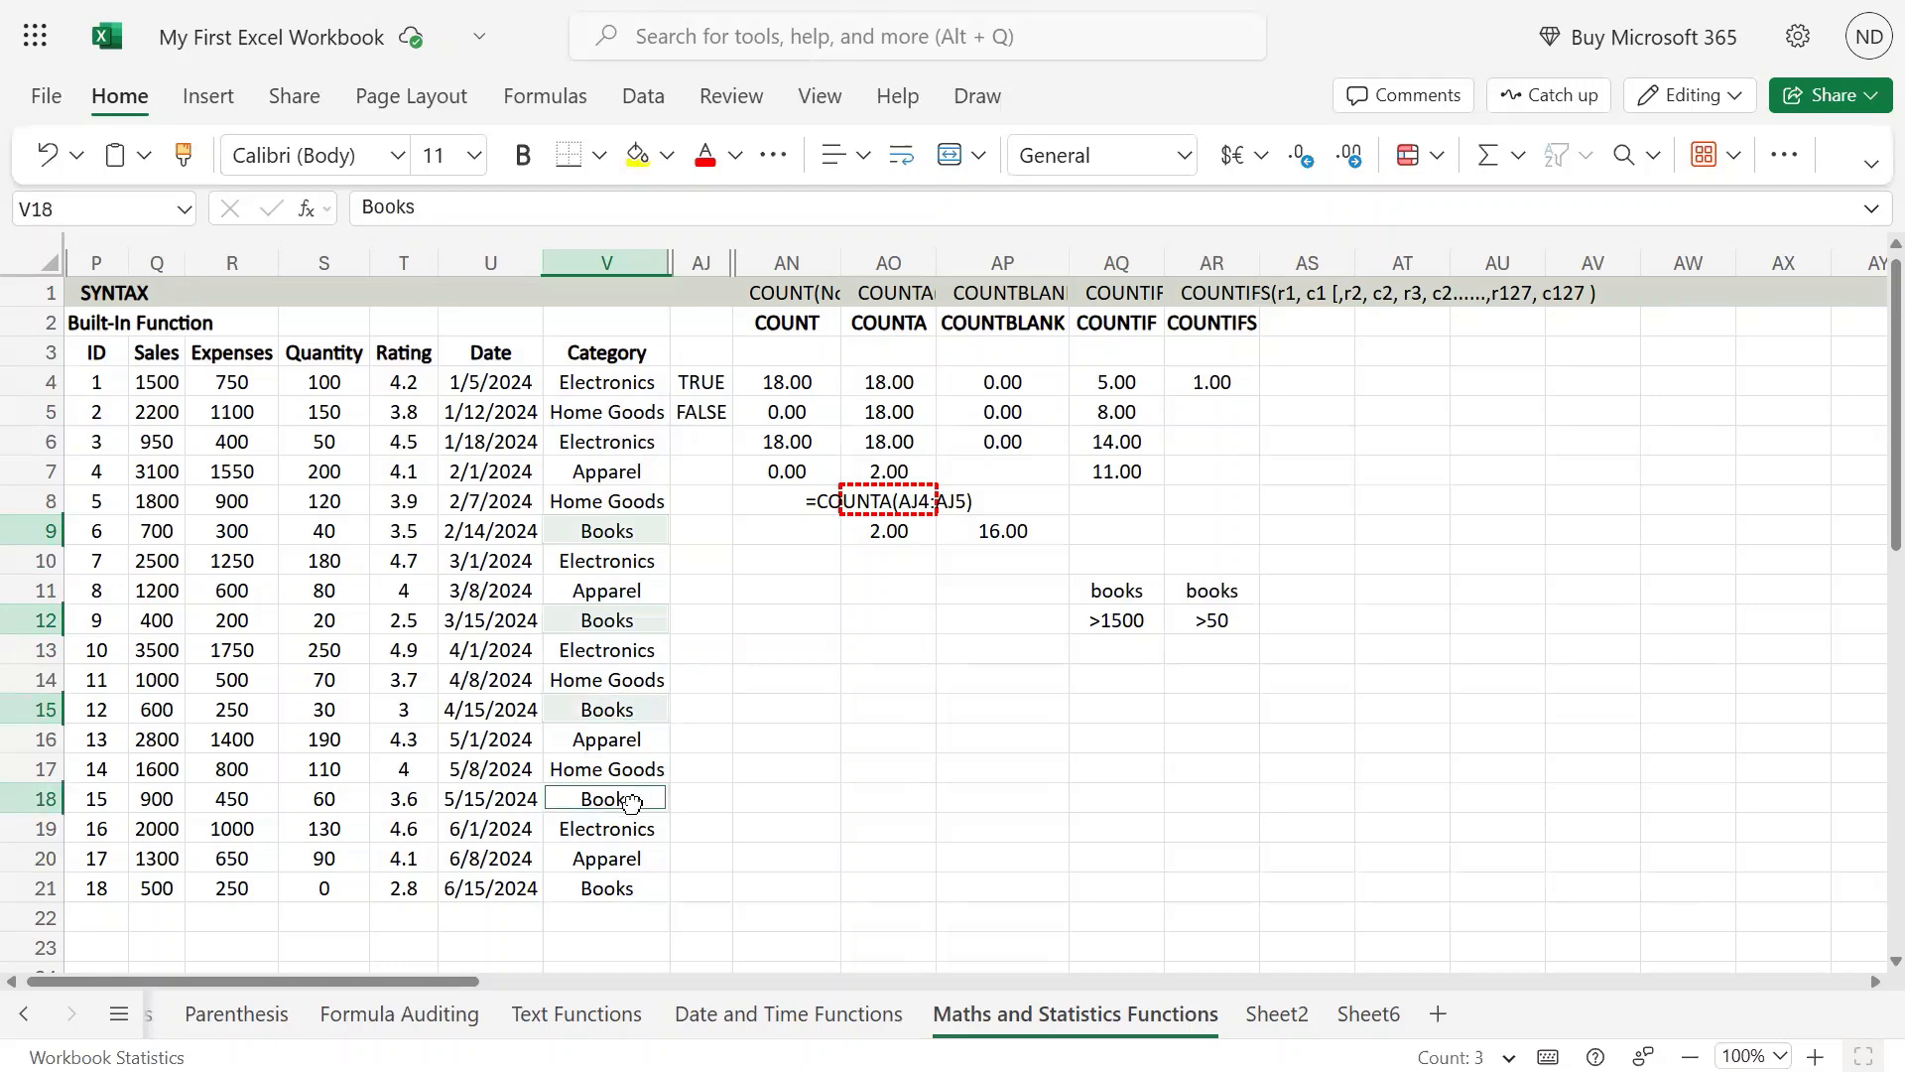
left_click(632, 891, "ctrl")
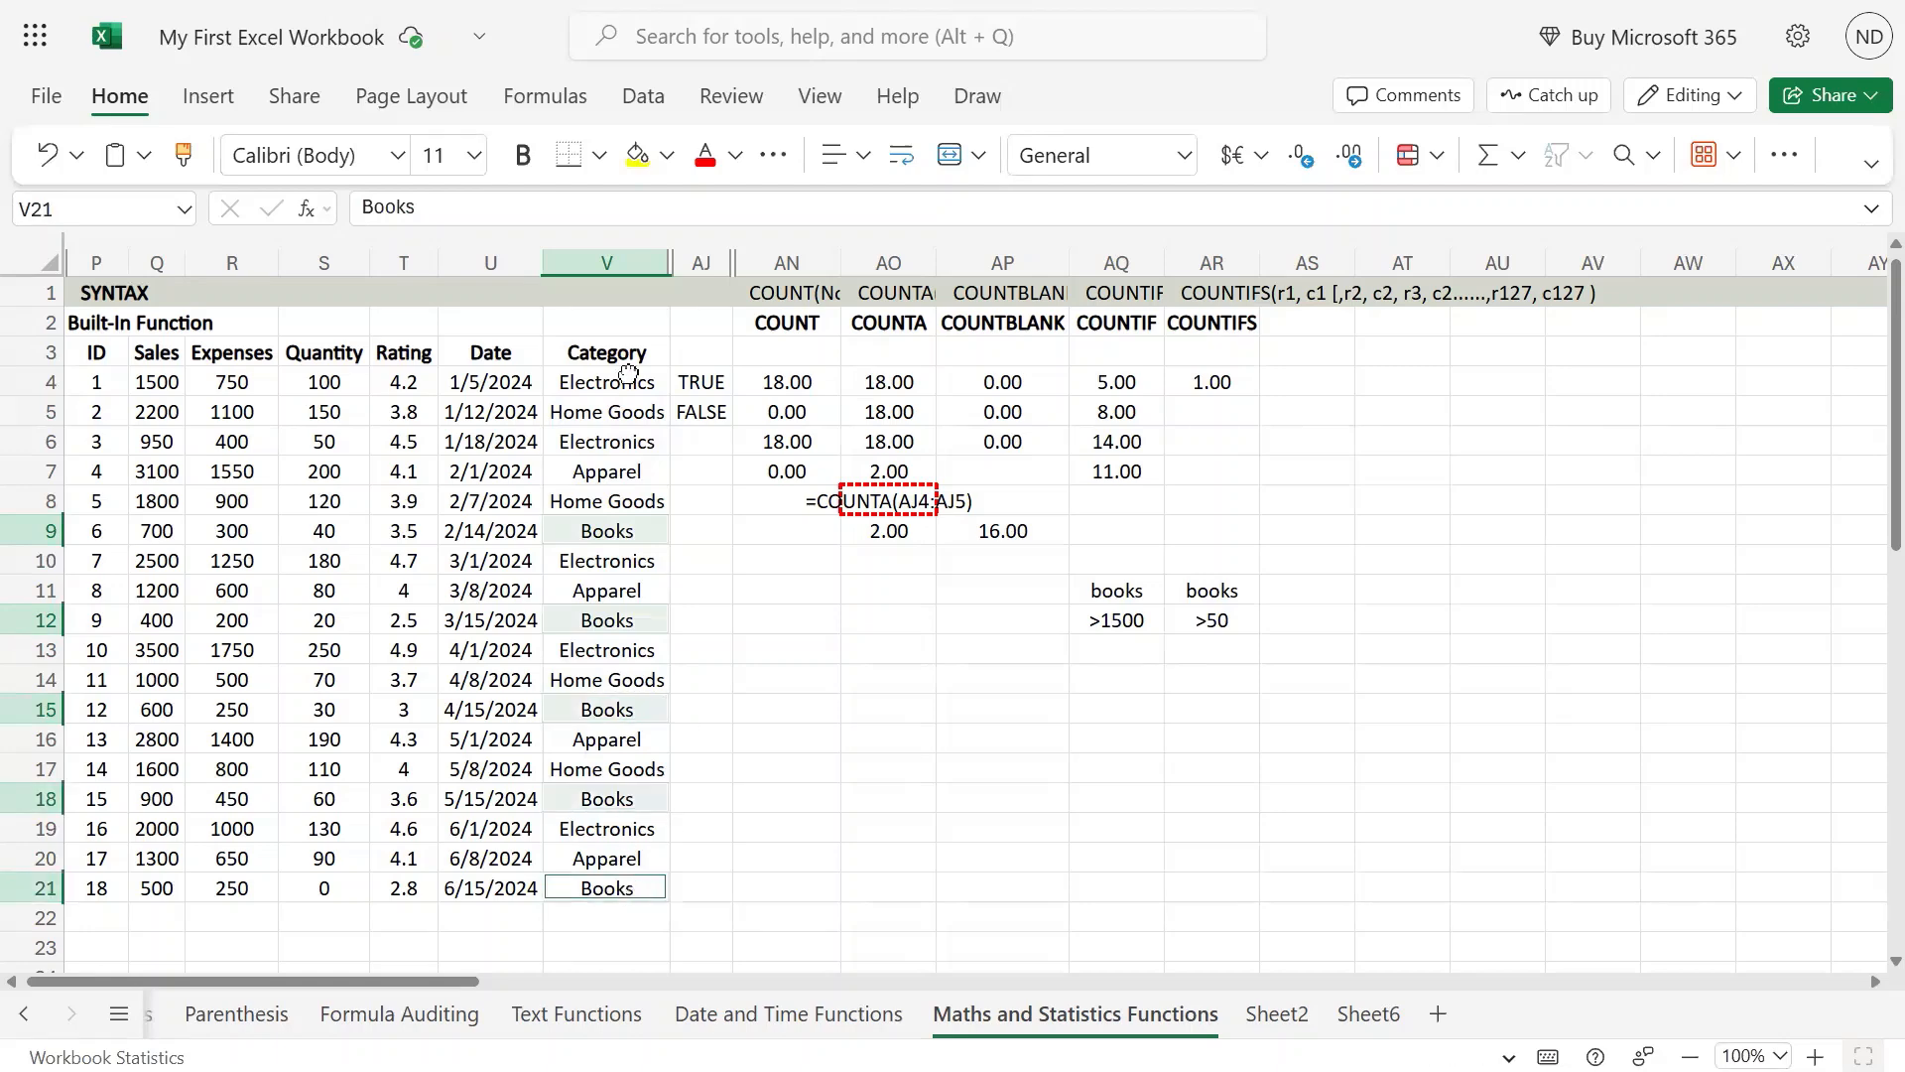
left_click(637, 157)
Step: Check the Quantity values of the highlighted Books rows against the COUNTIFS result in AR4
left_click(346, 533)
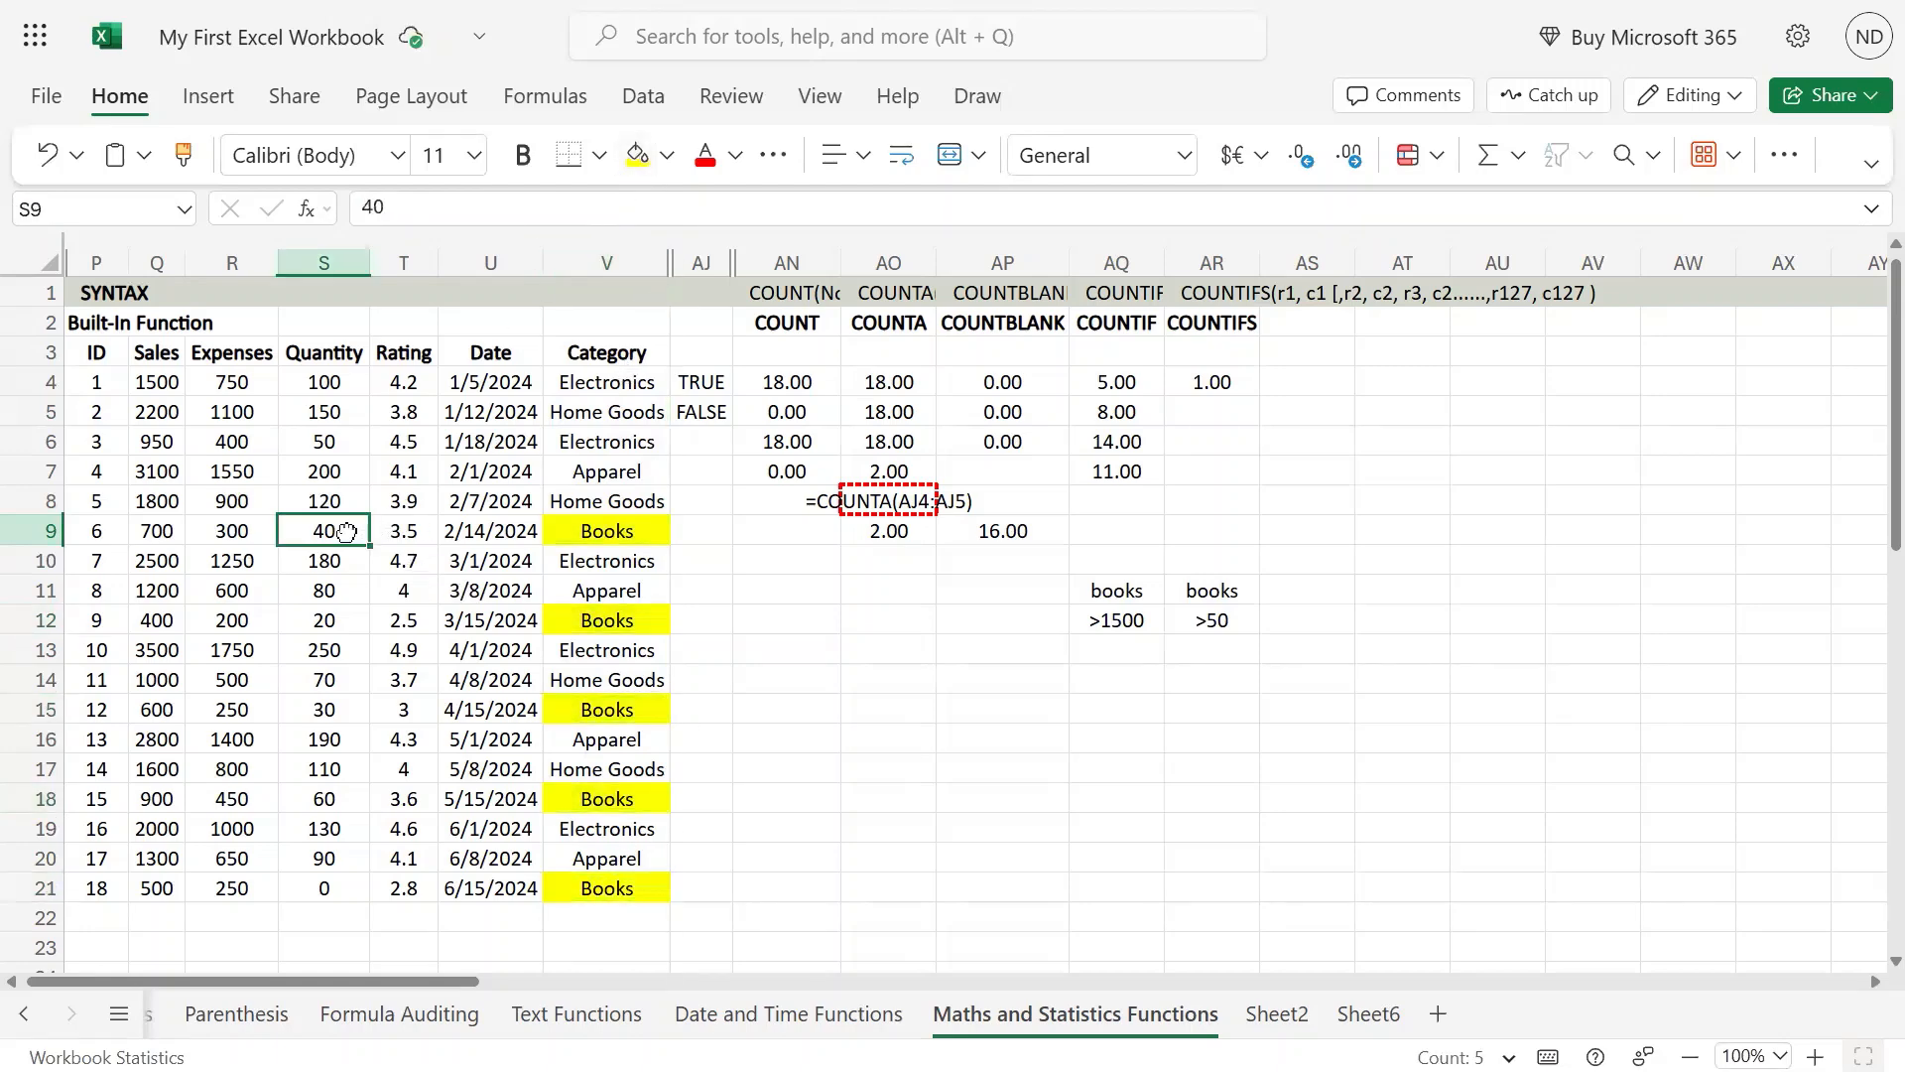
left_click(331, 589)
left_click(329, 618)
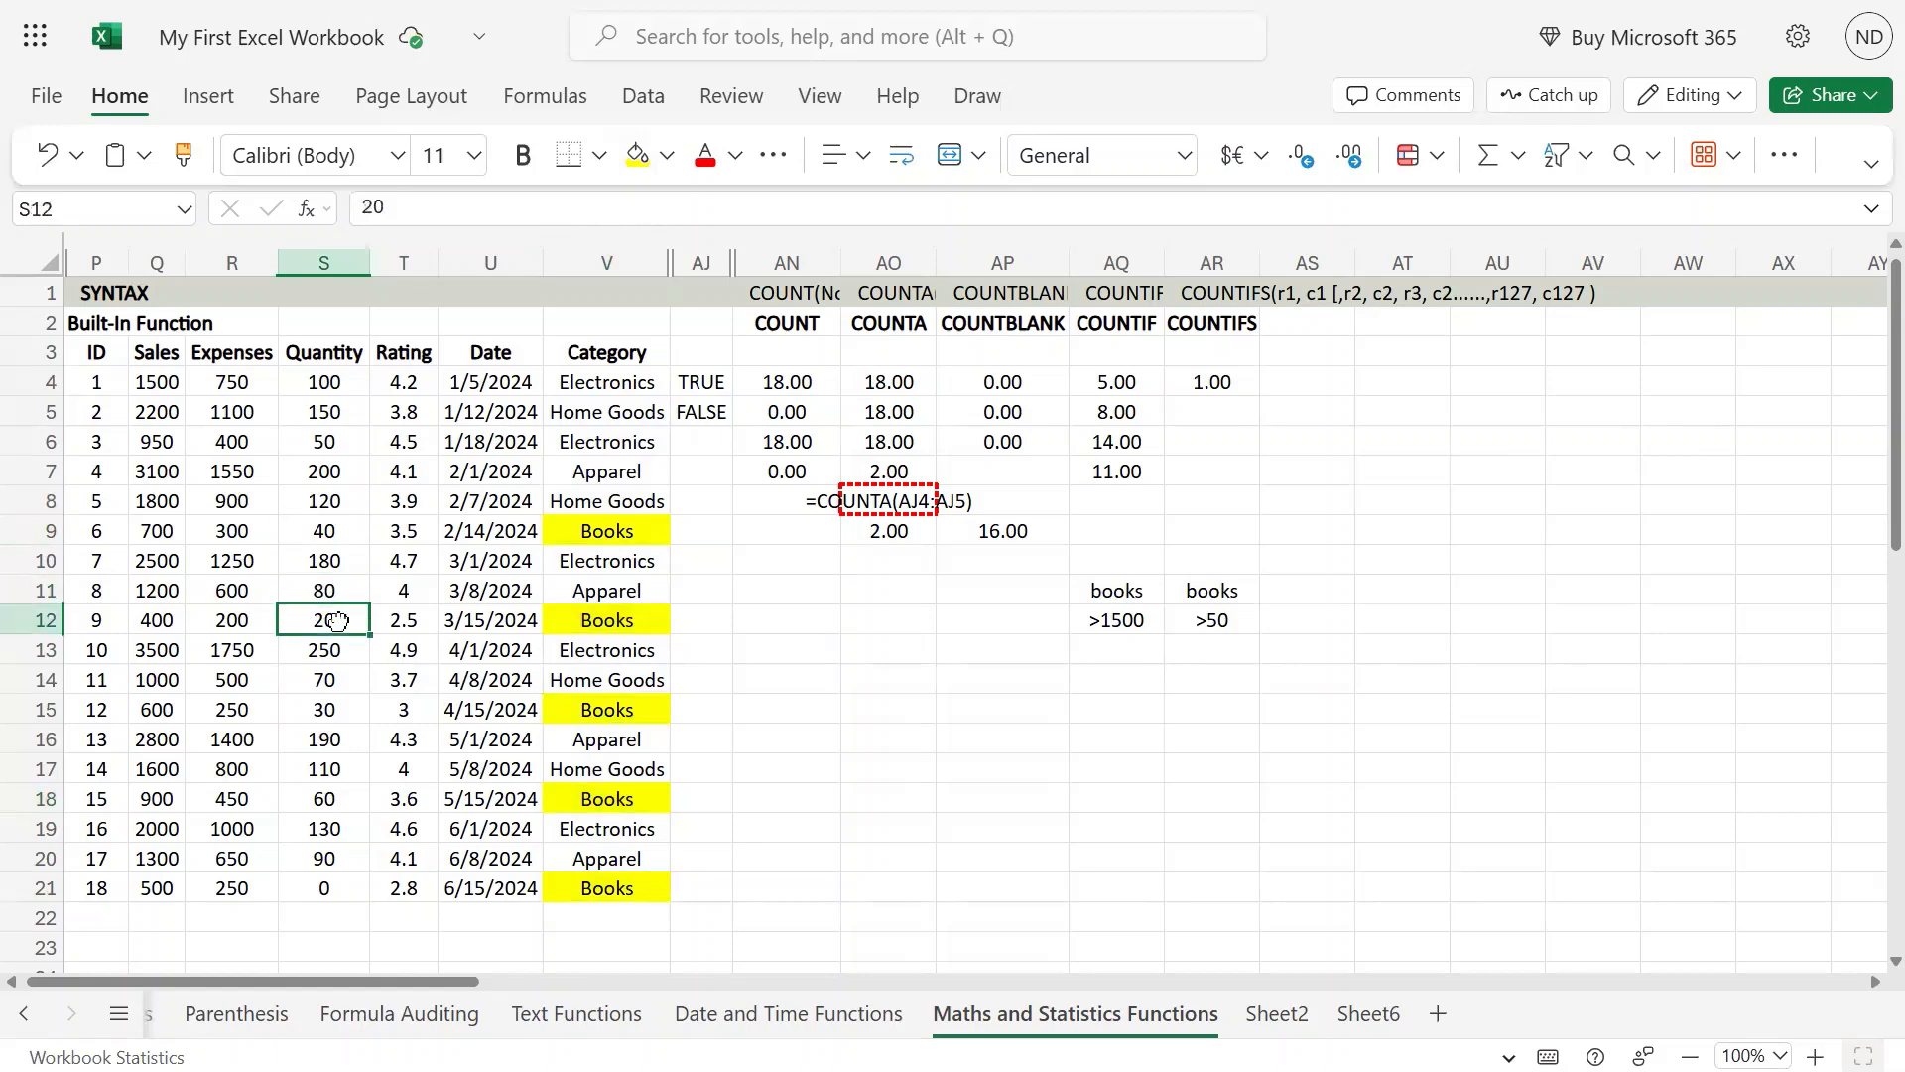
left_click(334, 707)
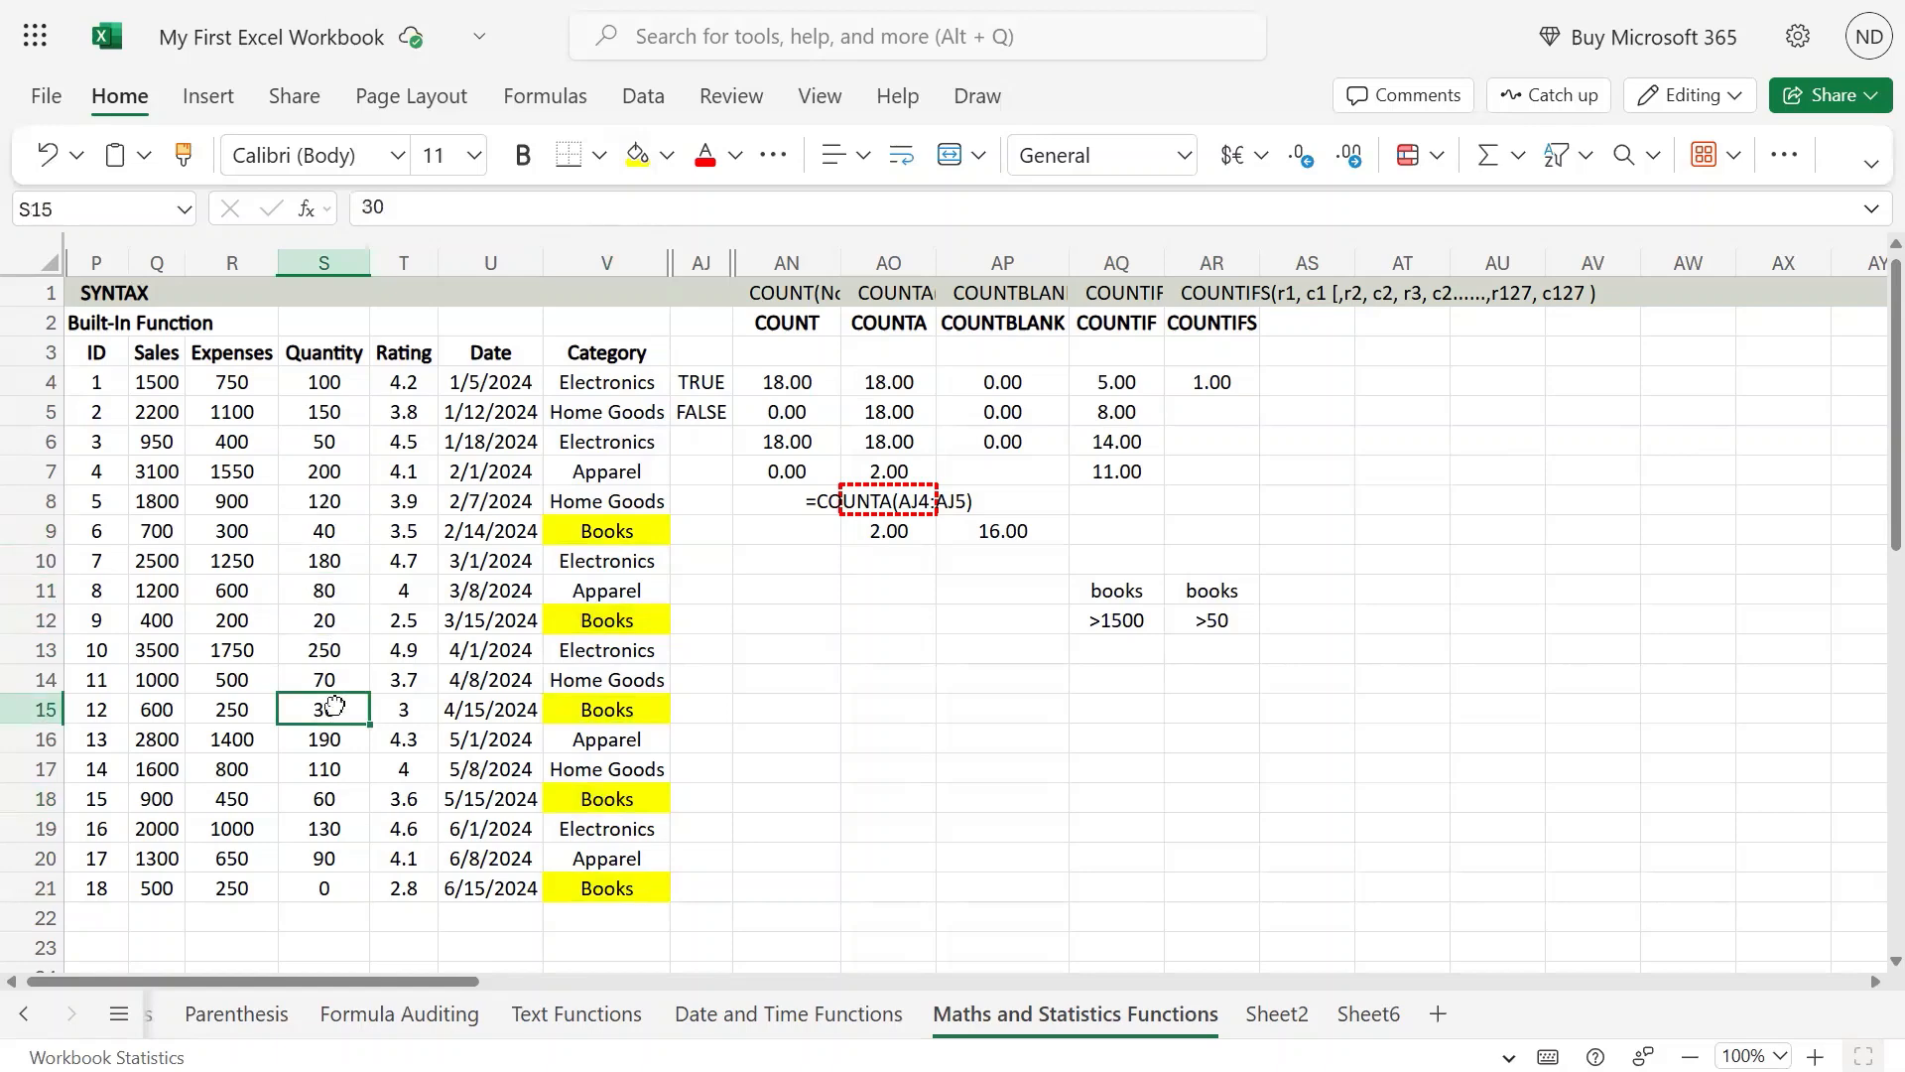
left_click_drag(326, 797, 621, 802)
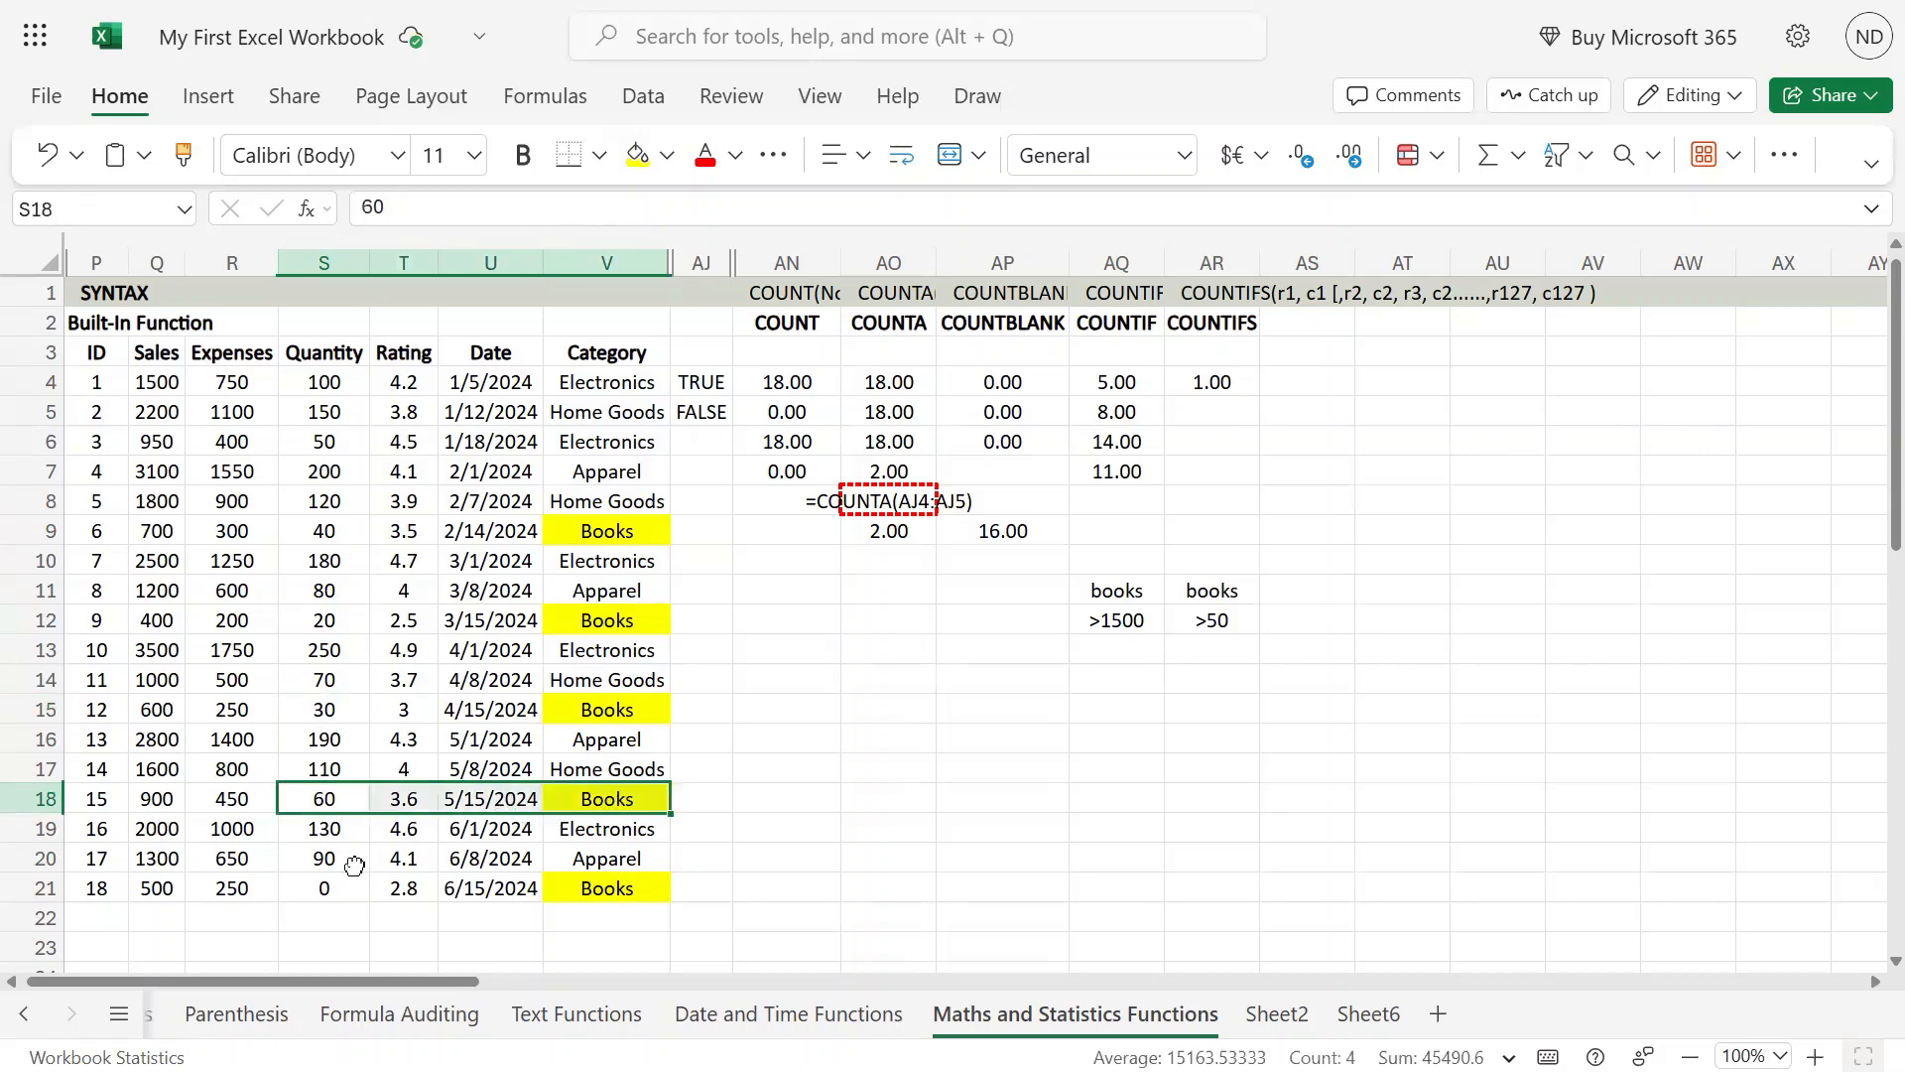
left_click(1223, 387)
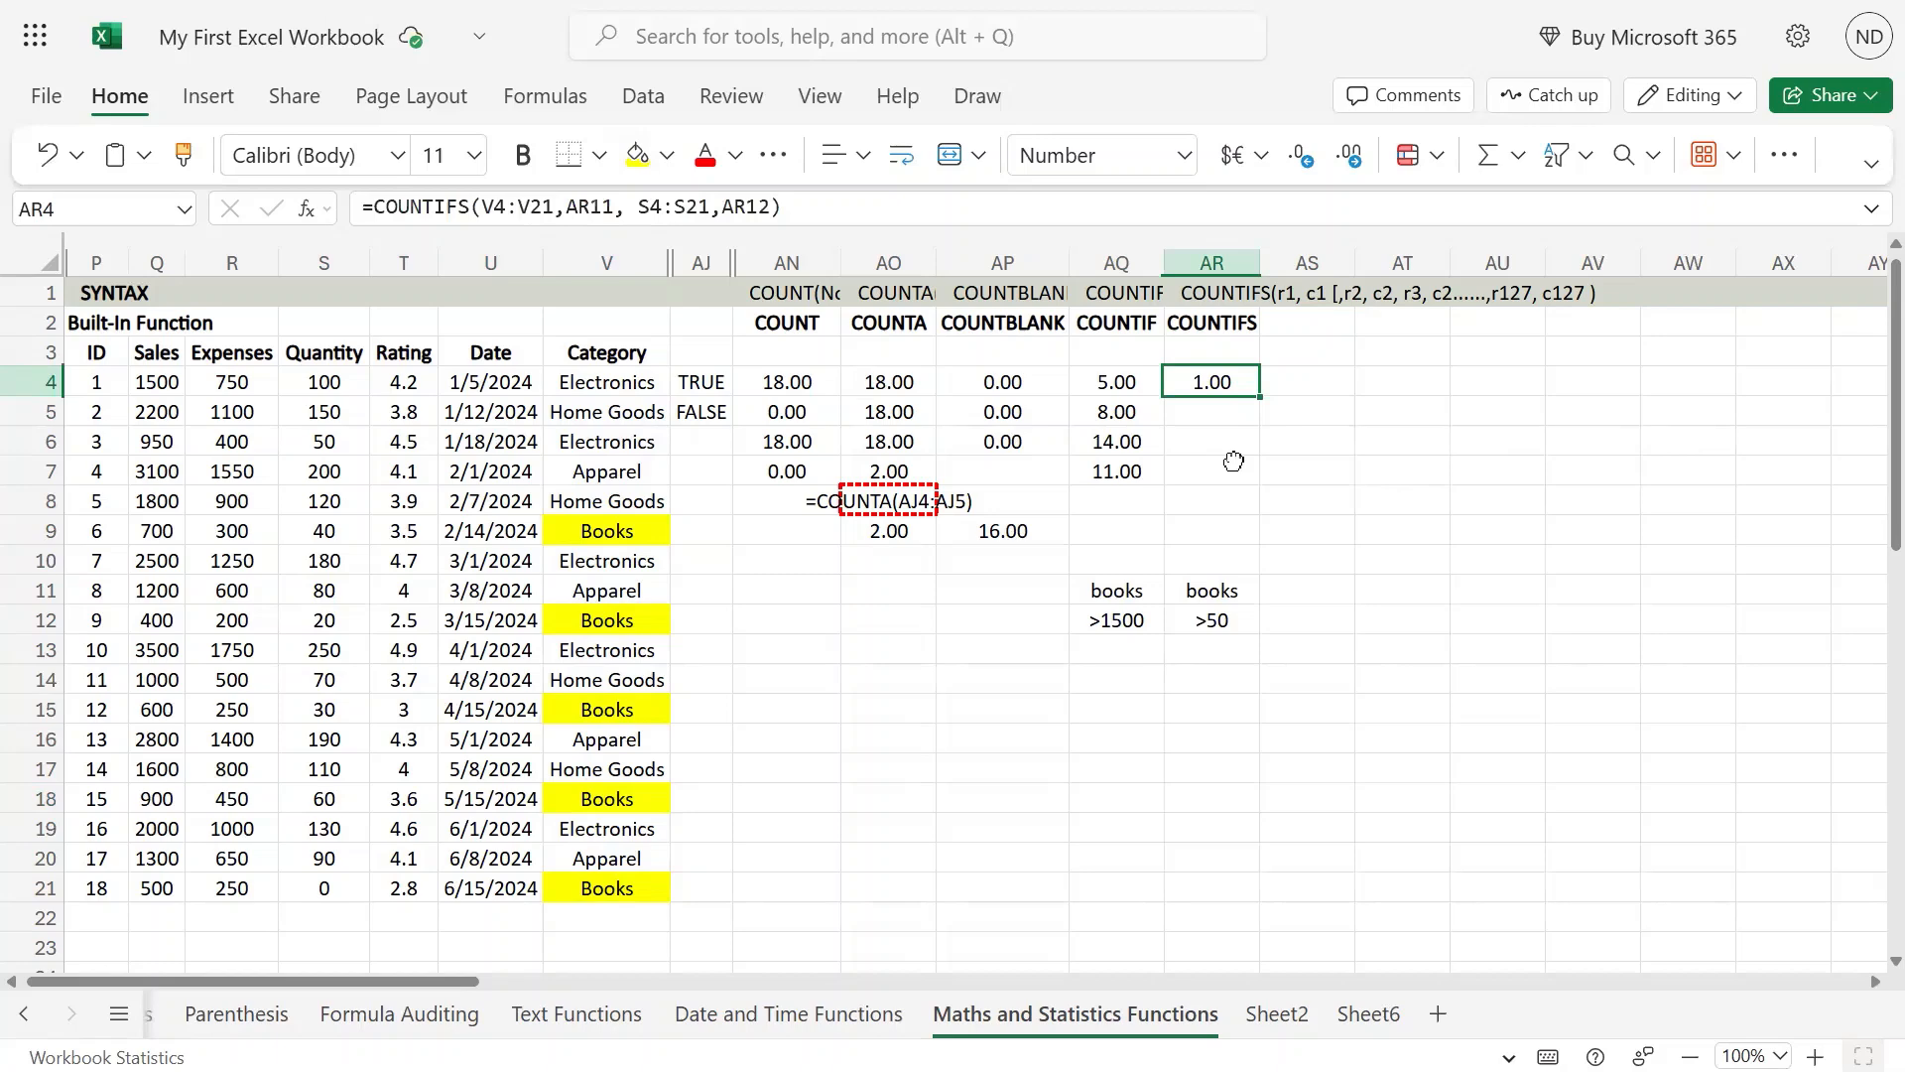
key("Down")
key("Left")
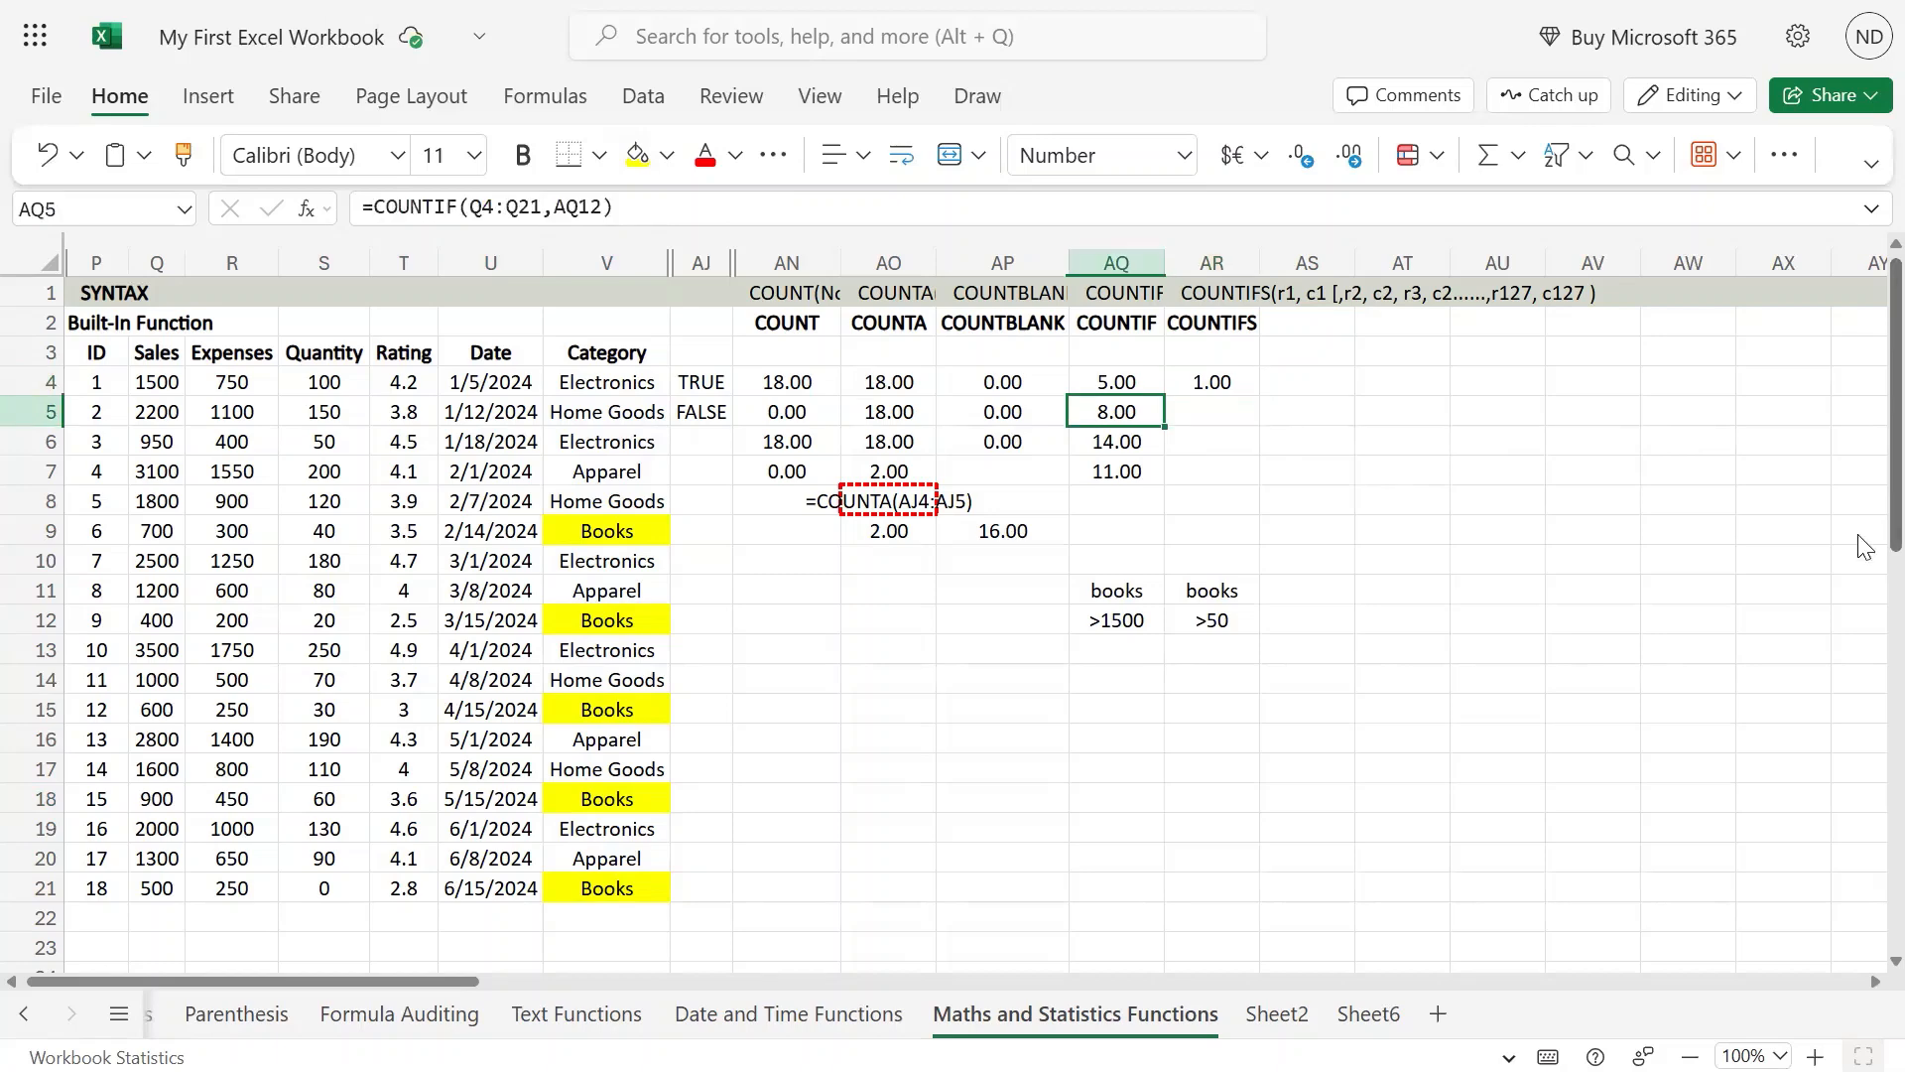
key("Right")
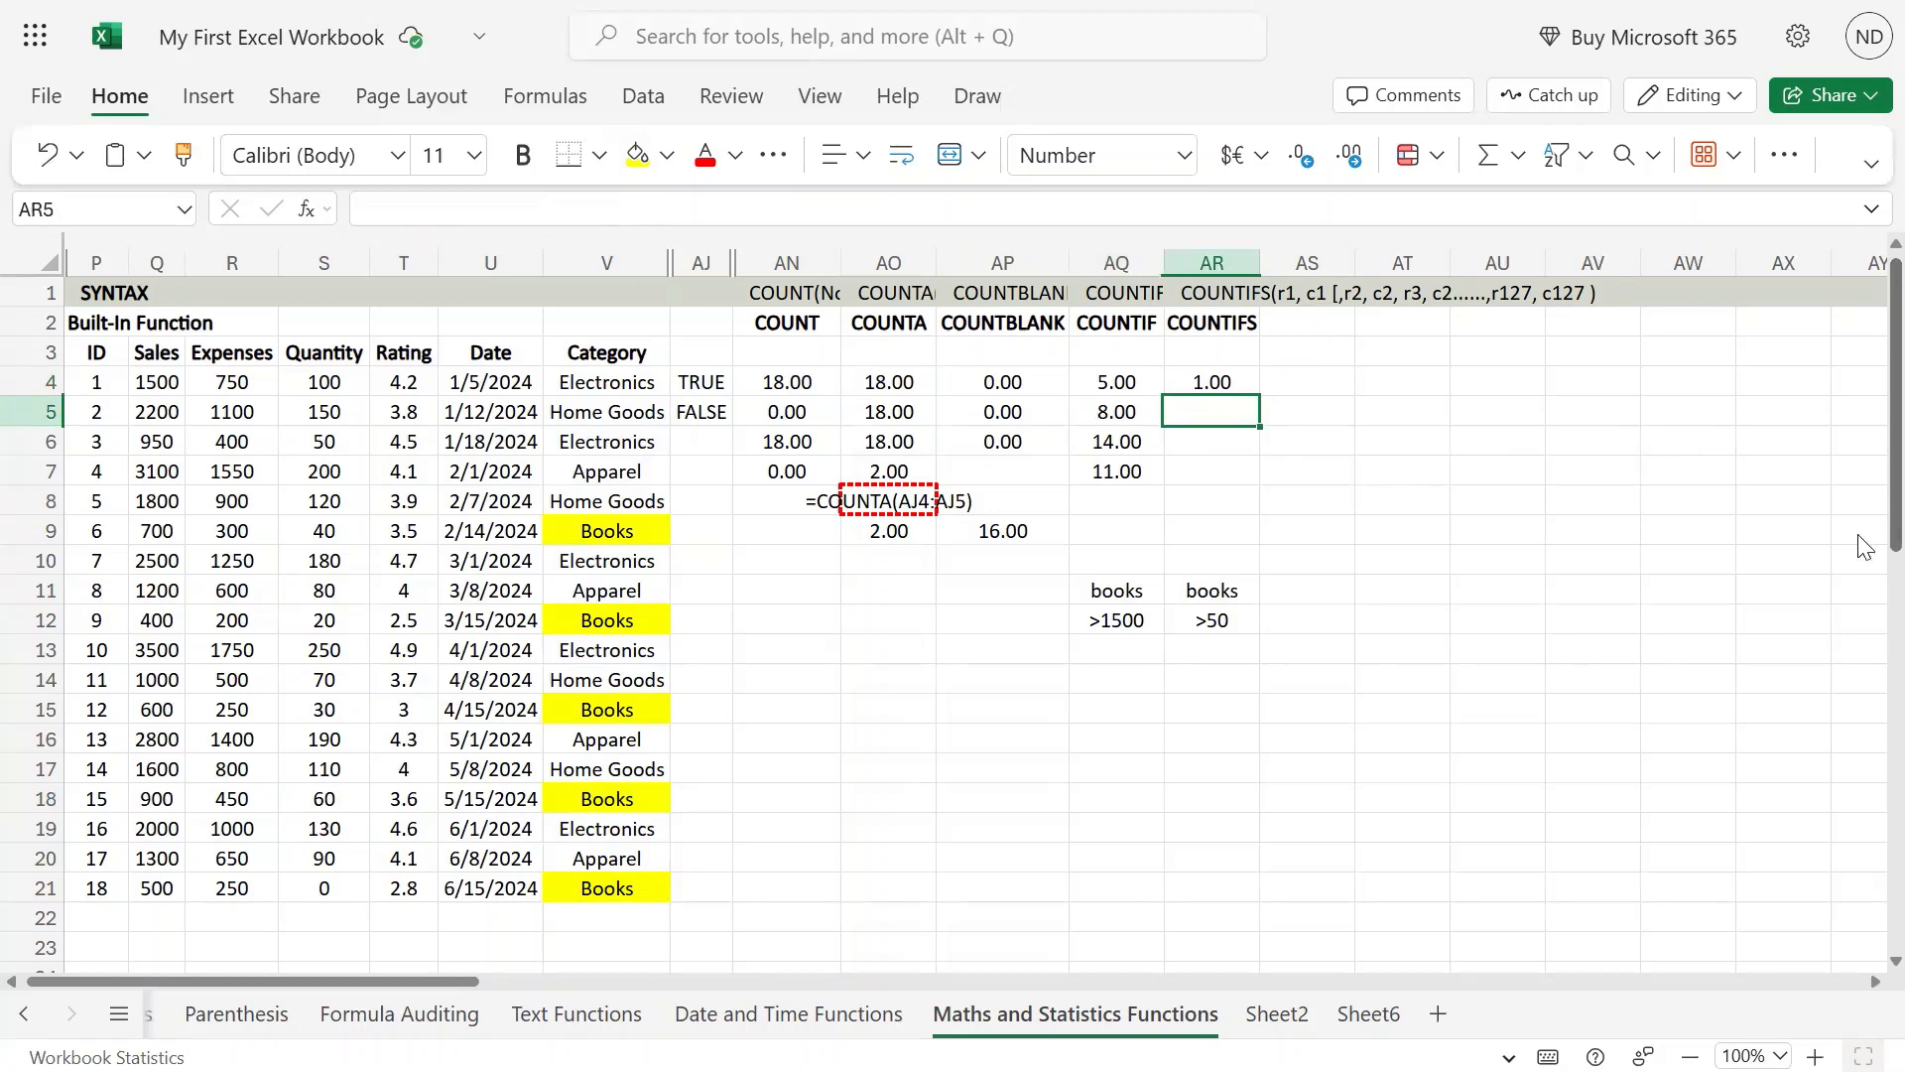
key("Up")
key("F2")
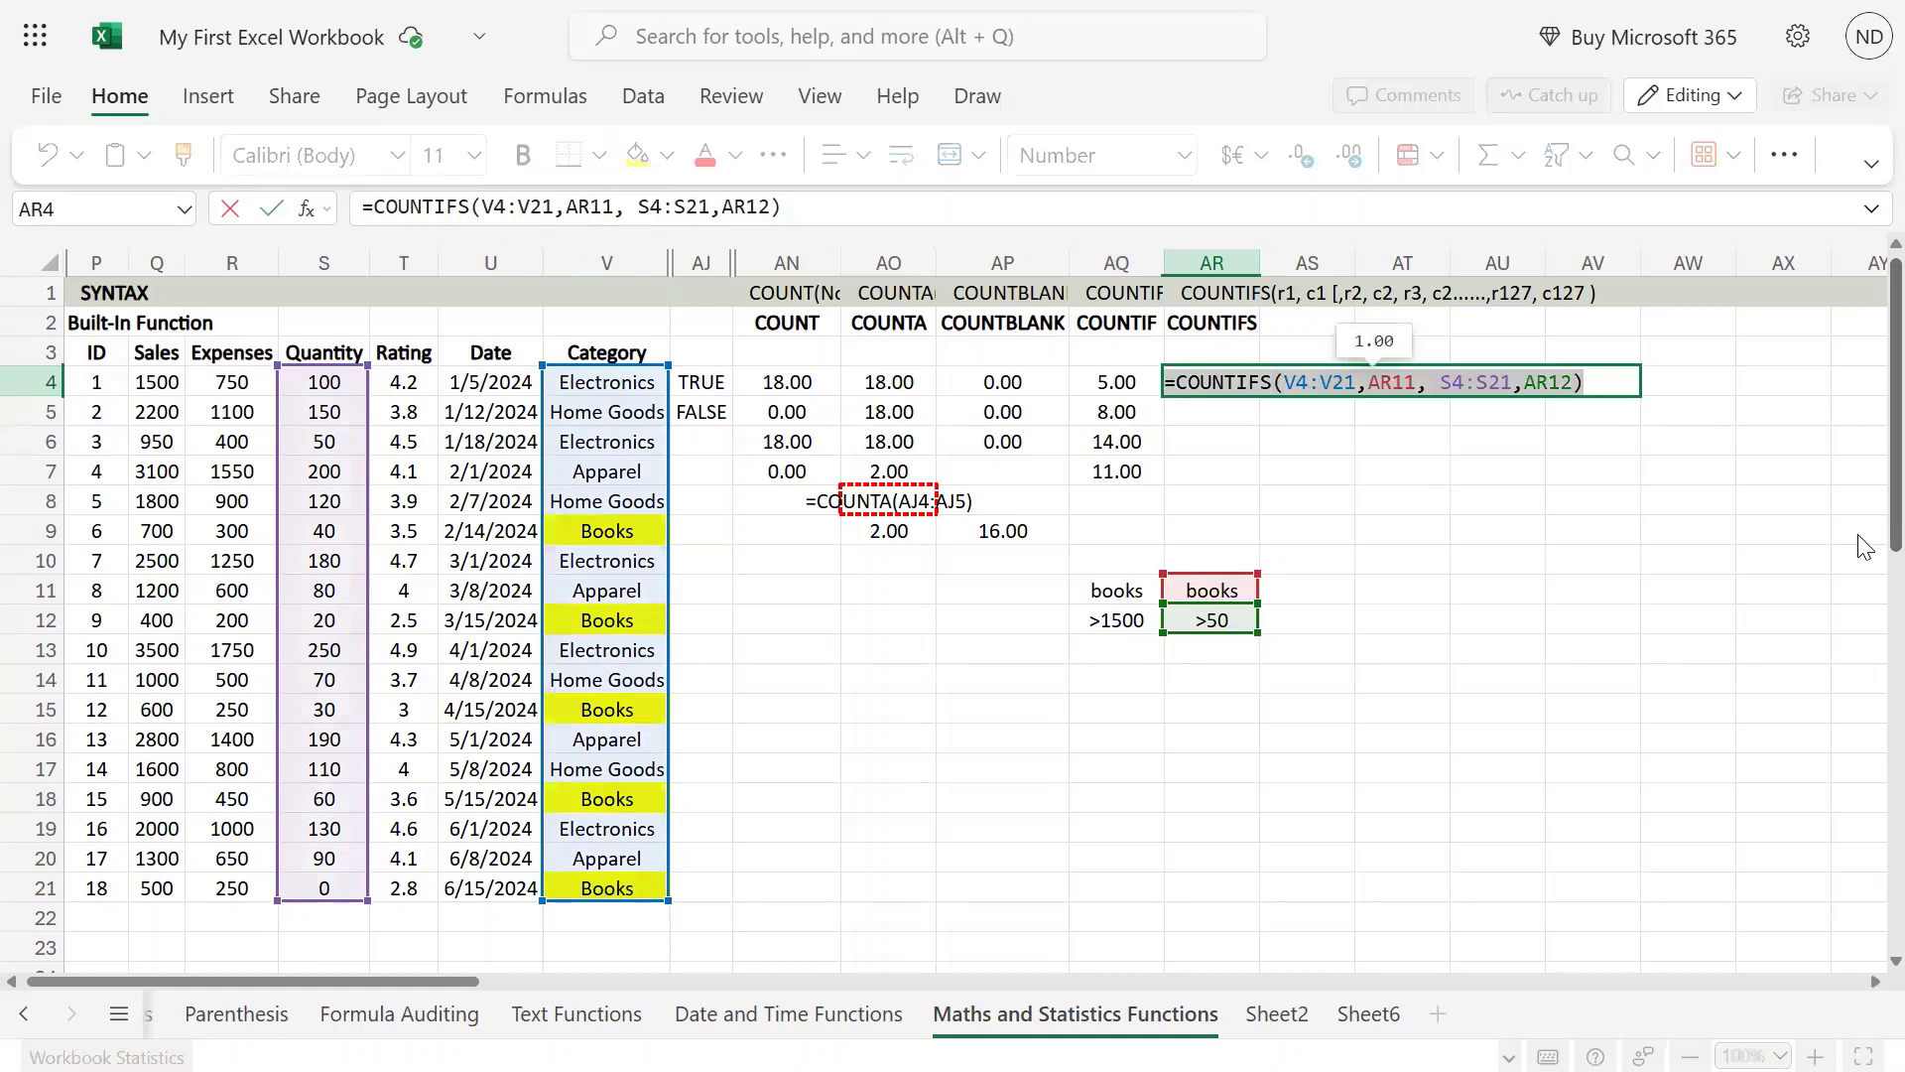
key("Return")
key("F2")
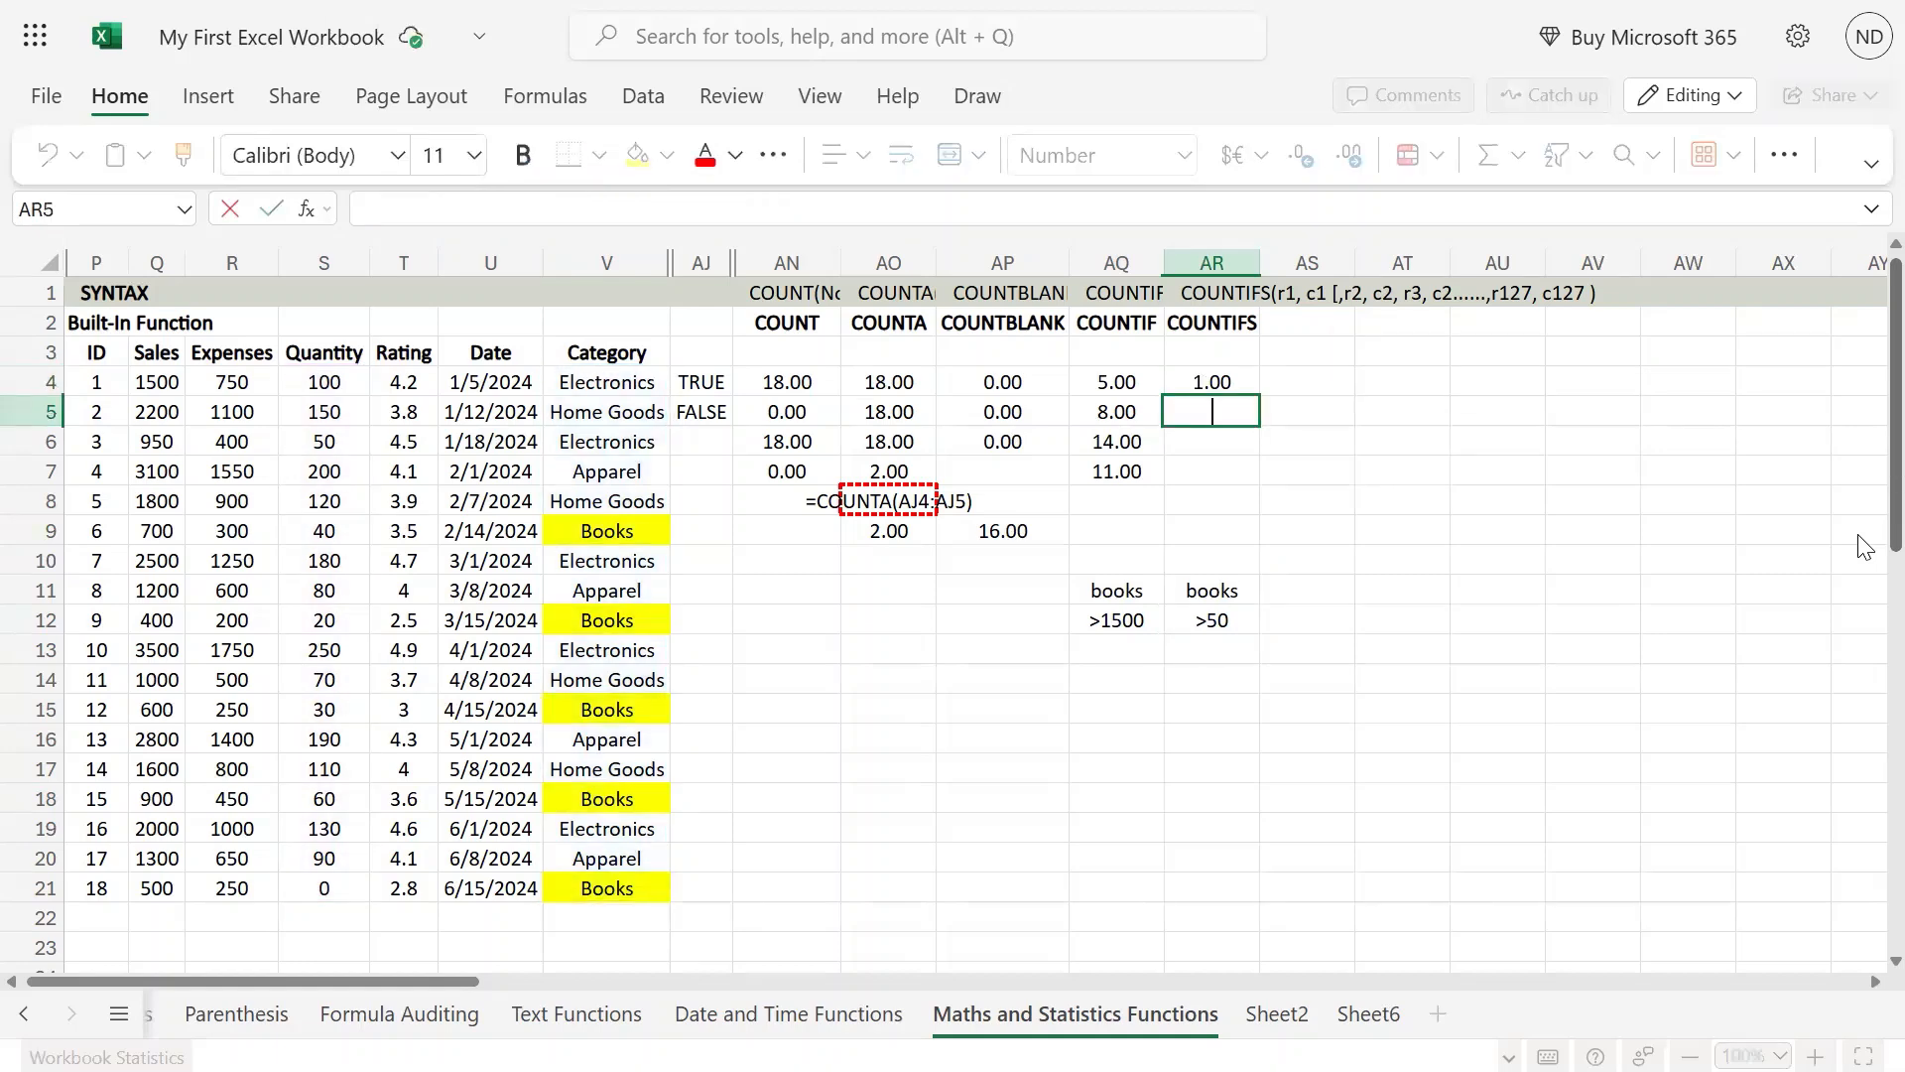
type("=COUNTIFS(V4:V21,AR11, S4:S21,AR12)")
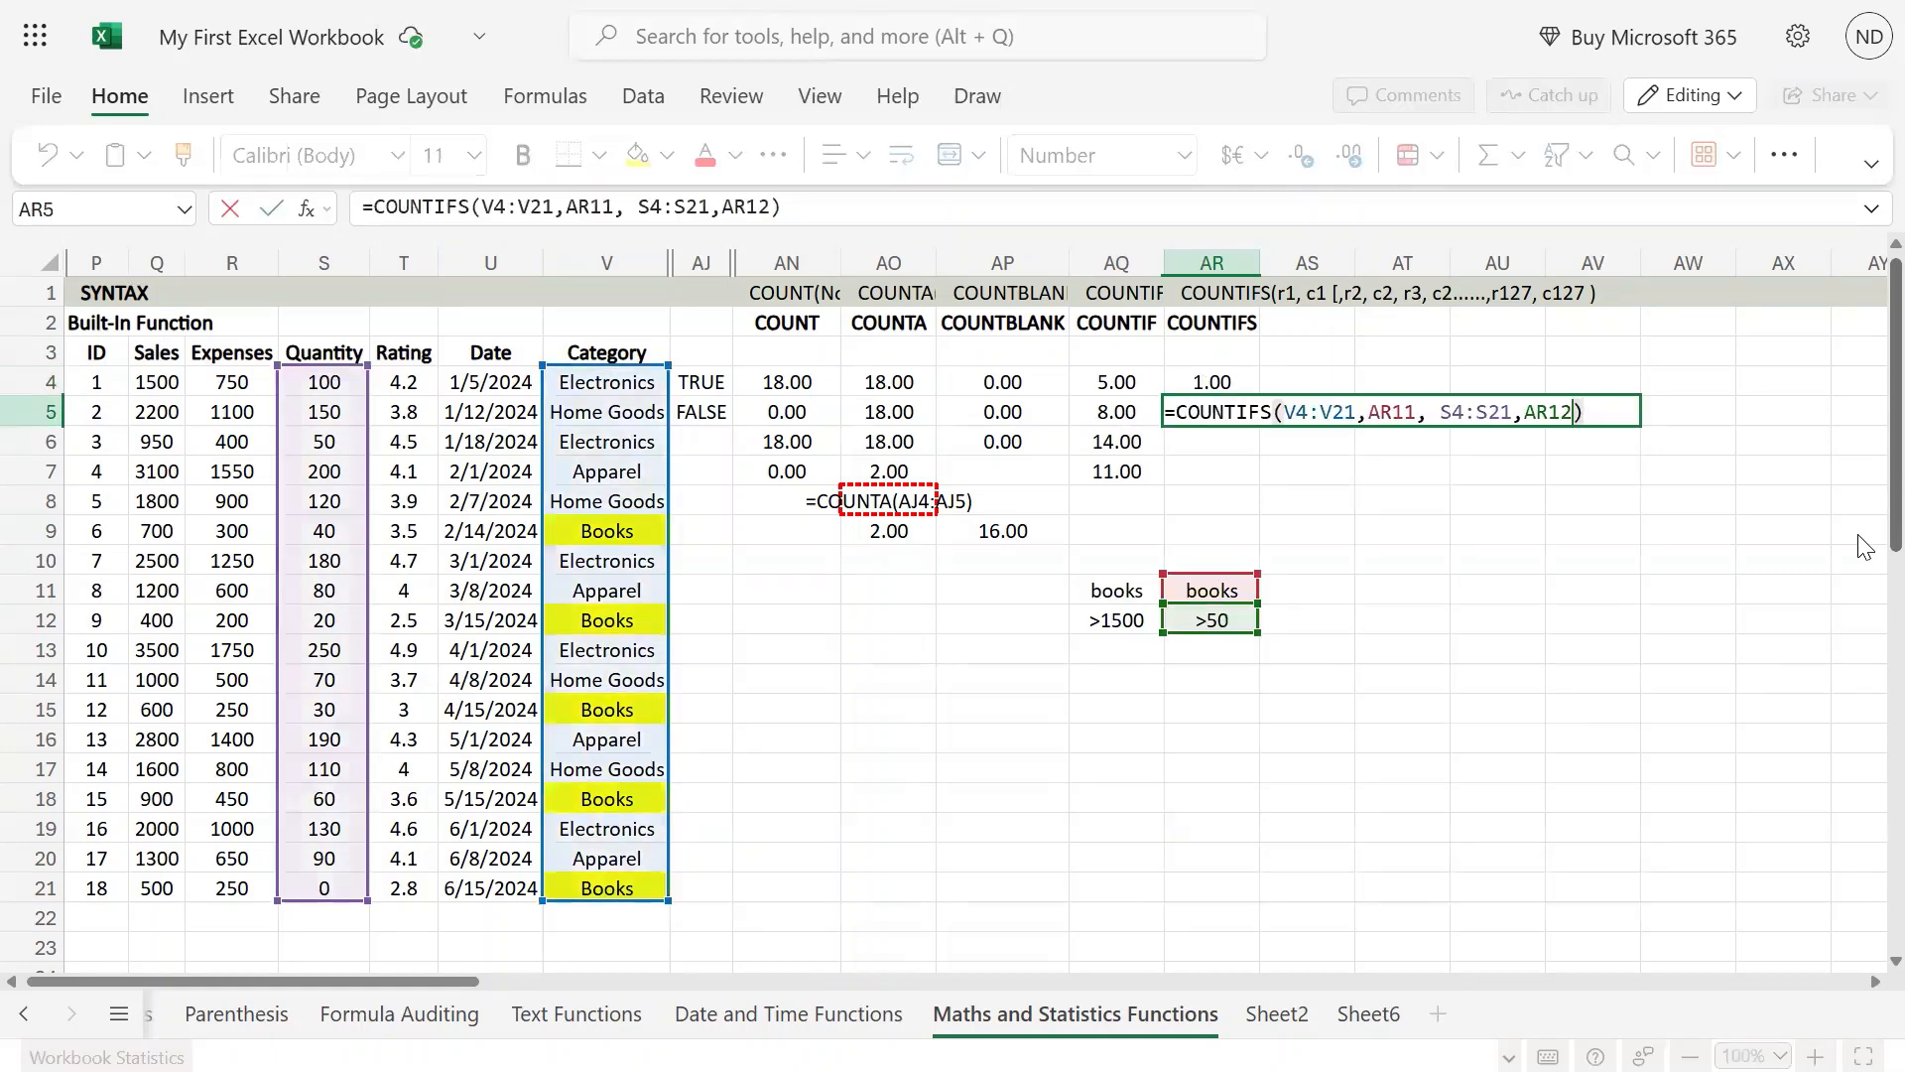
key("Left")
key("Left")
key("Left")
key("Left")
key("Left")
key("Left")
key("Left")
key("Left")
key("Left")
key("Left")
key("Left")
key("Left")
key("Left")
key("Left")
key("Left")
key("Left")
key("Left")
key("Left")
key("Left")
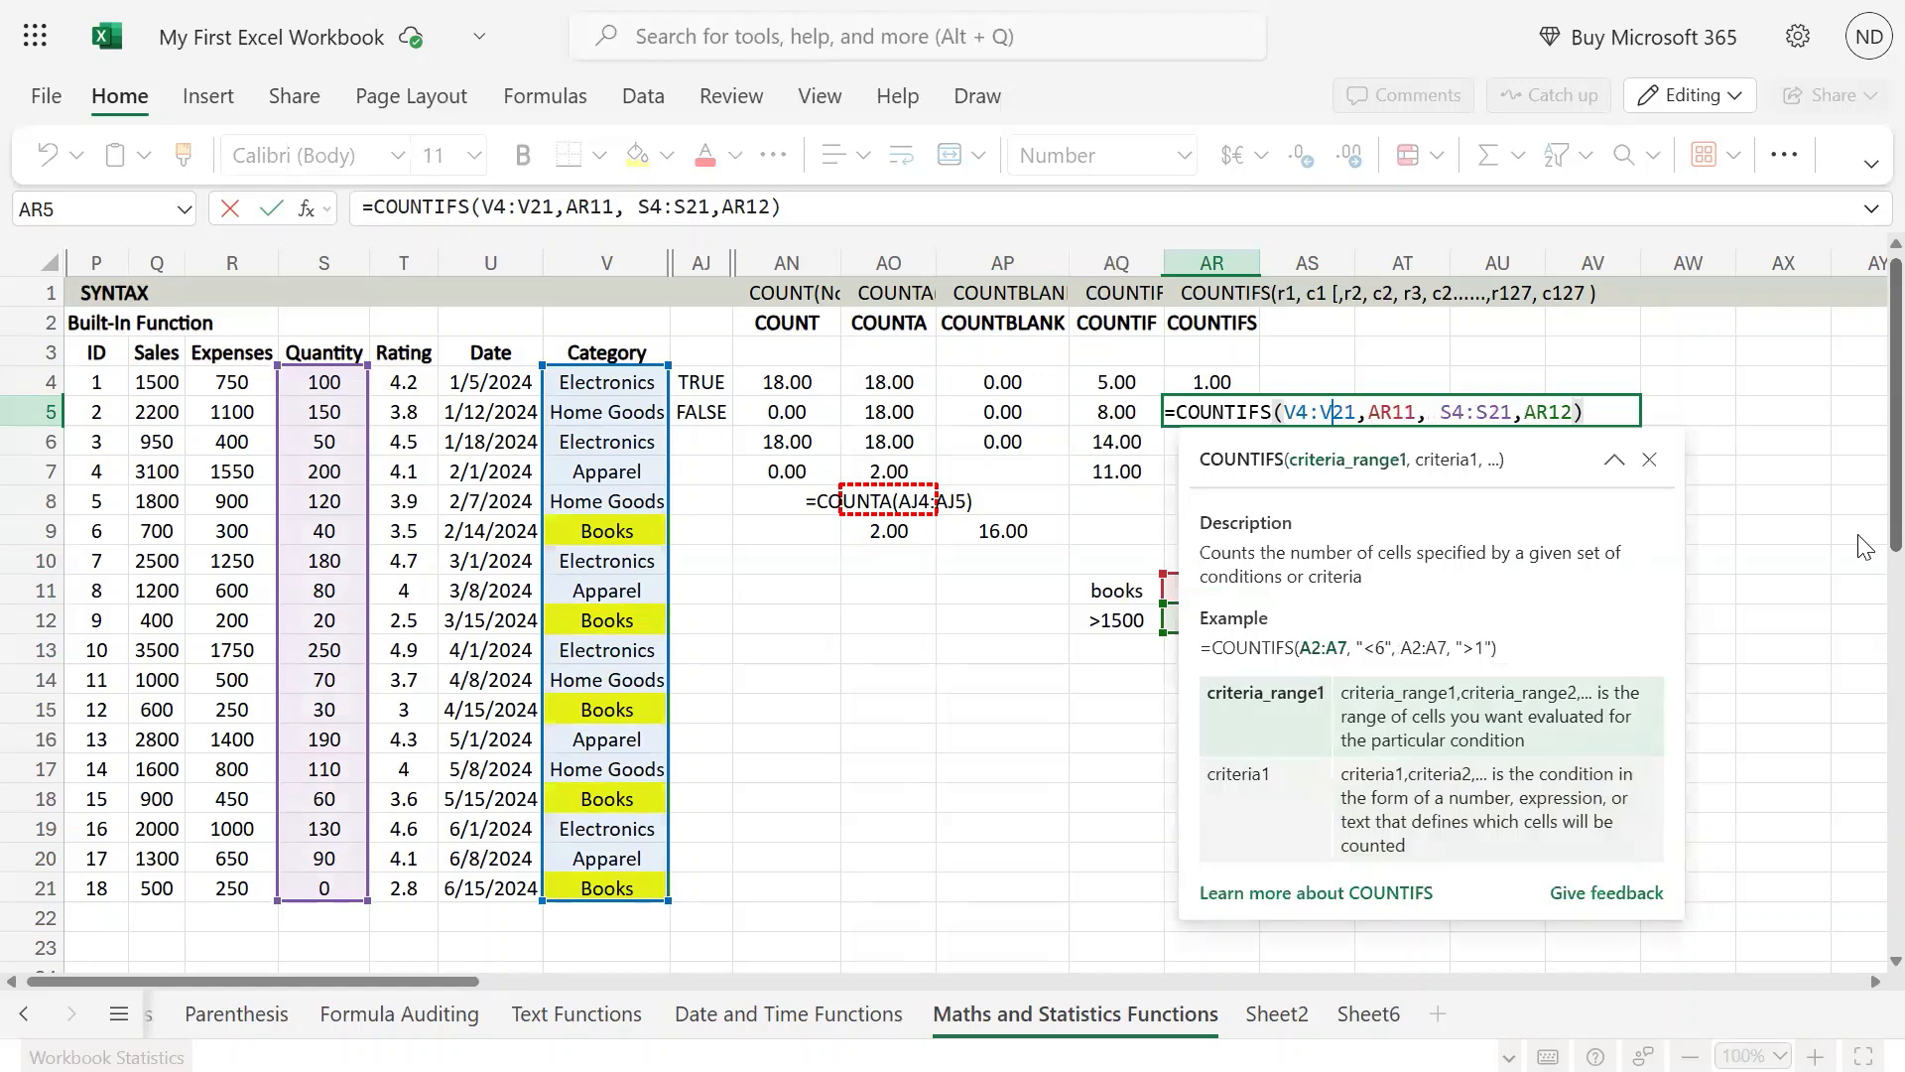
key("Right")
key("Right")
key("Right")
key("Right")
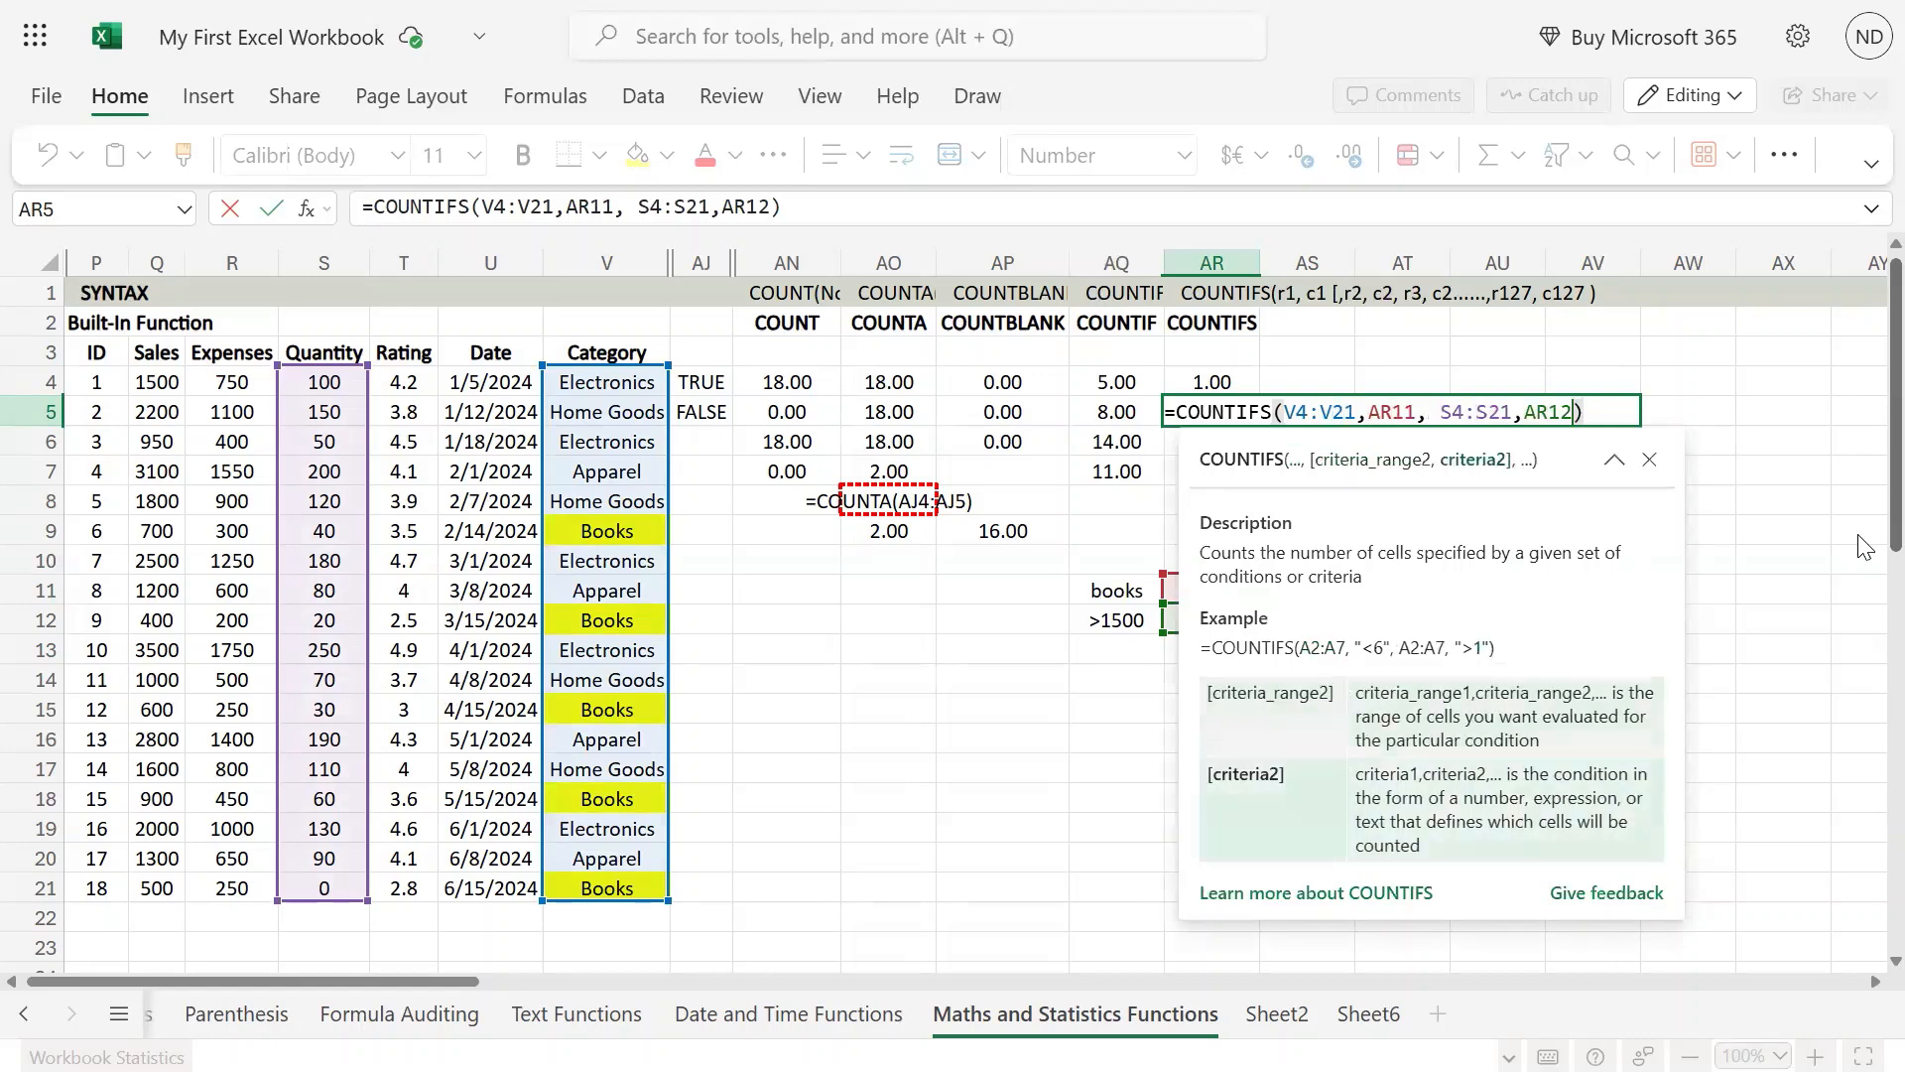
key("Return")
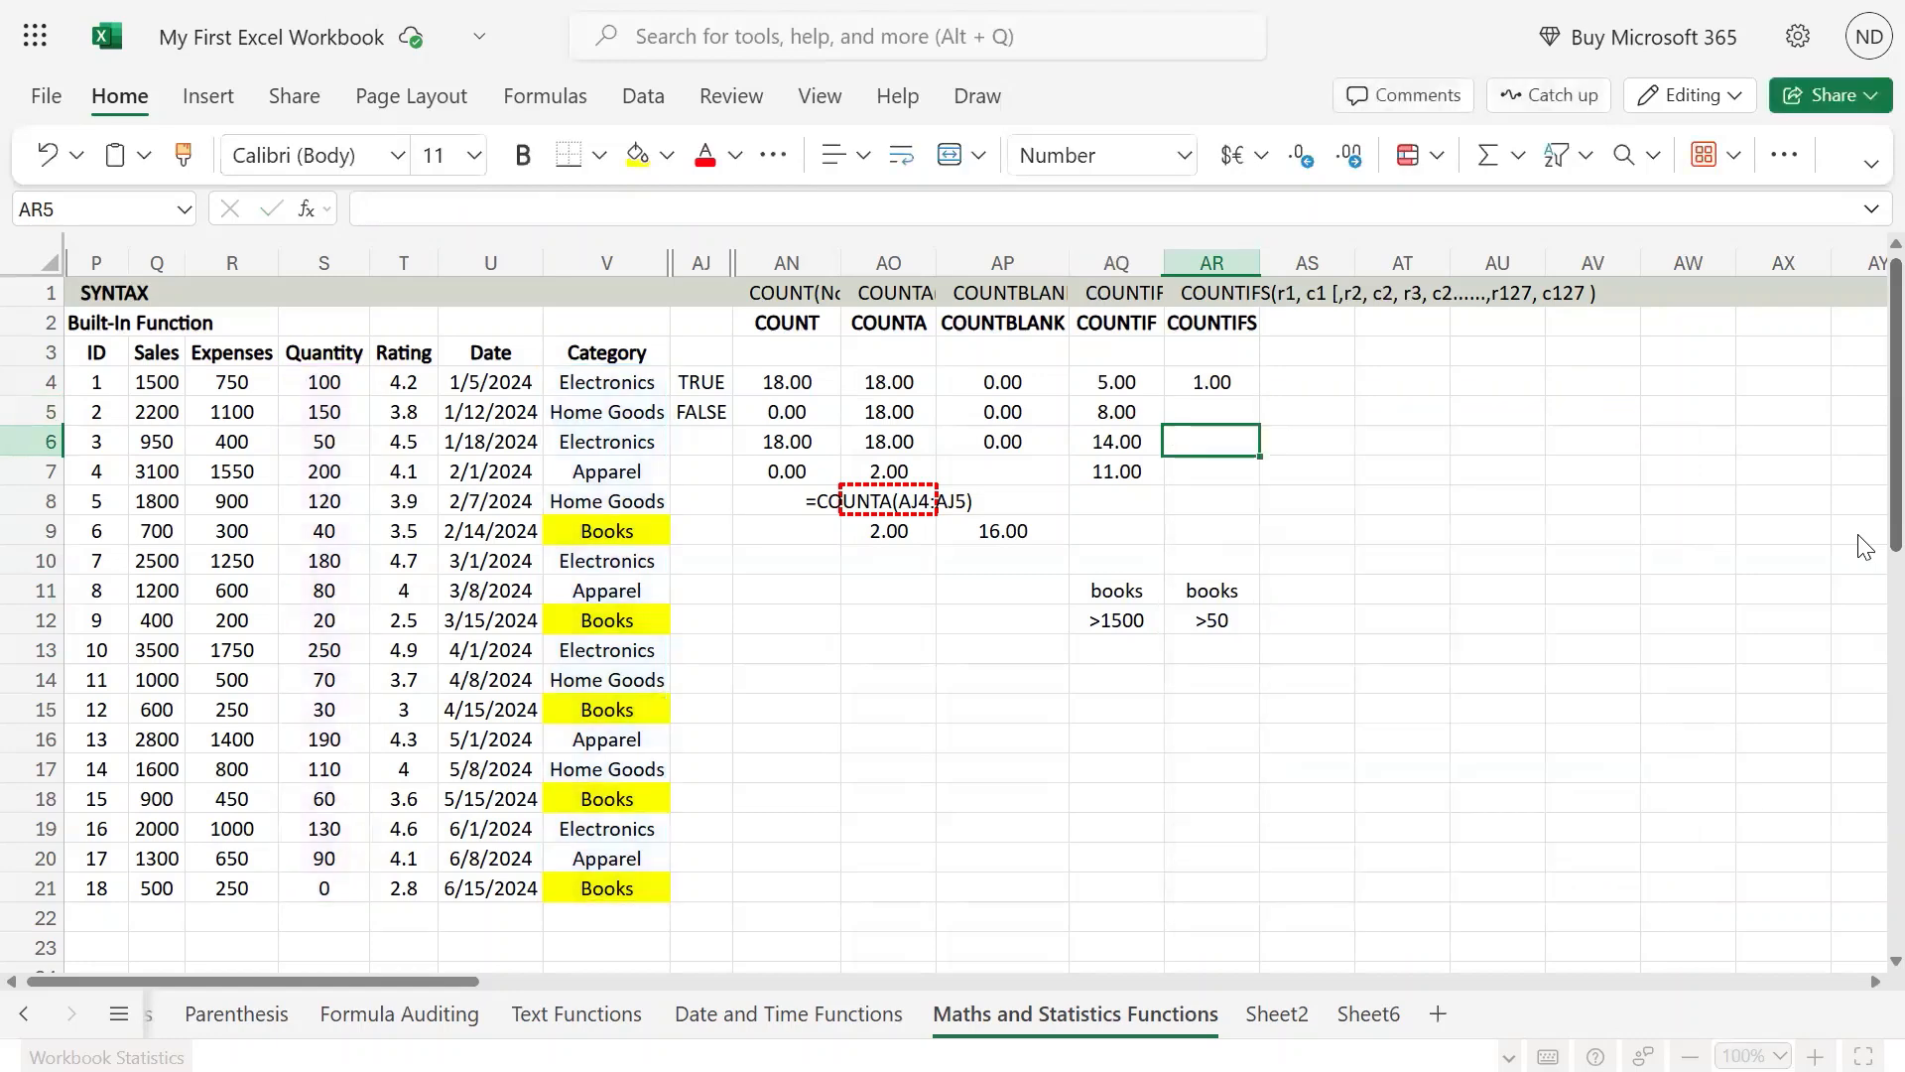
Step: Copy the COUNTIFS formula text from AR4 into AR5, keeping the same cell references
key("Up")
key("Up")
key("F2")
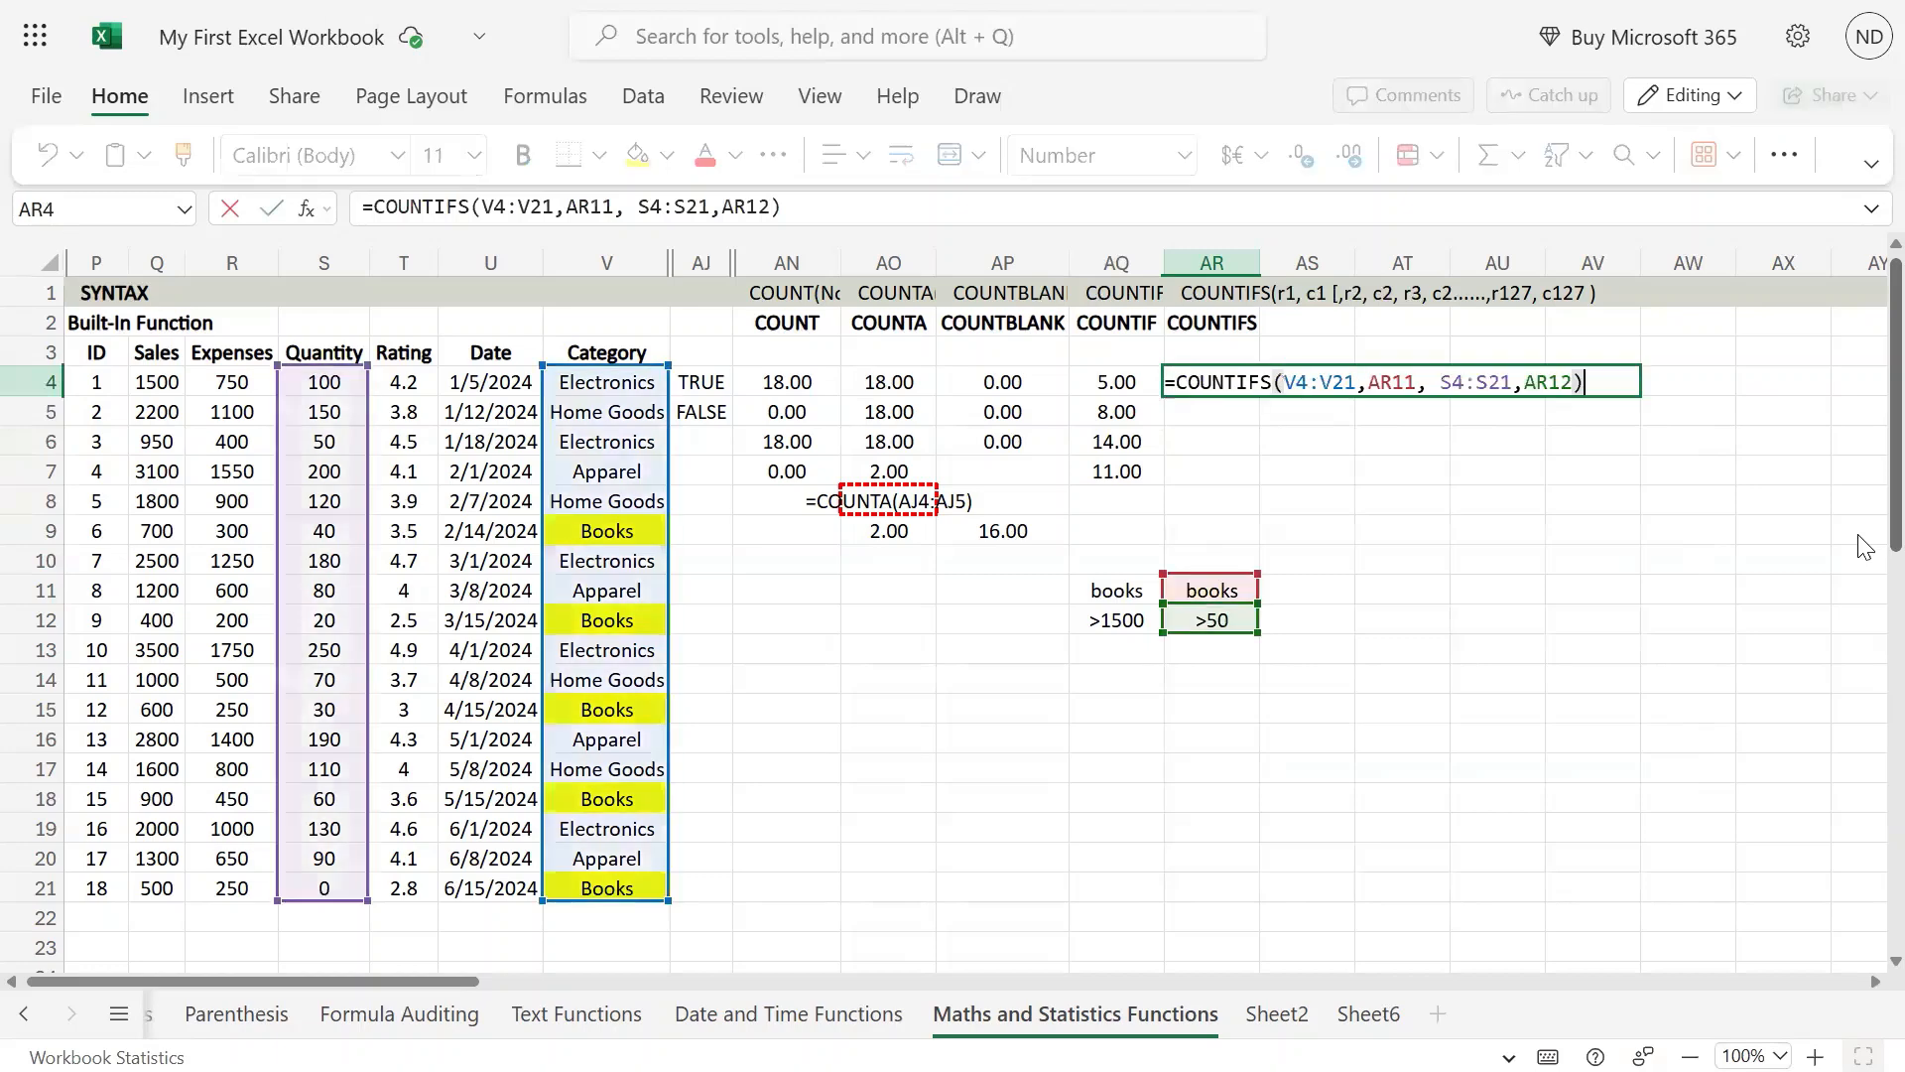
key("ctrl+a")
key("ctrl+c")
key("Return")
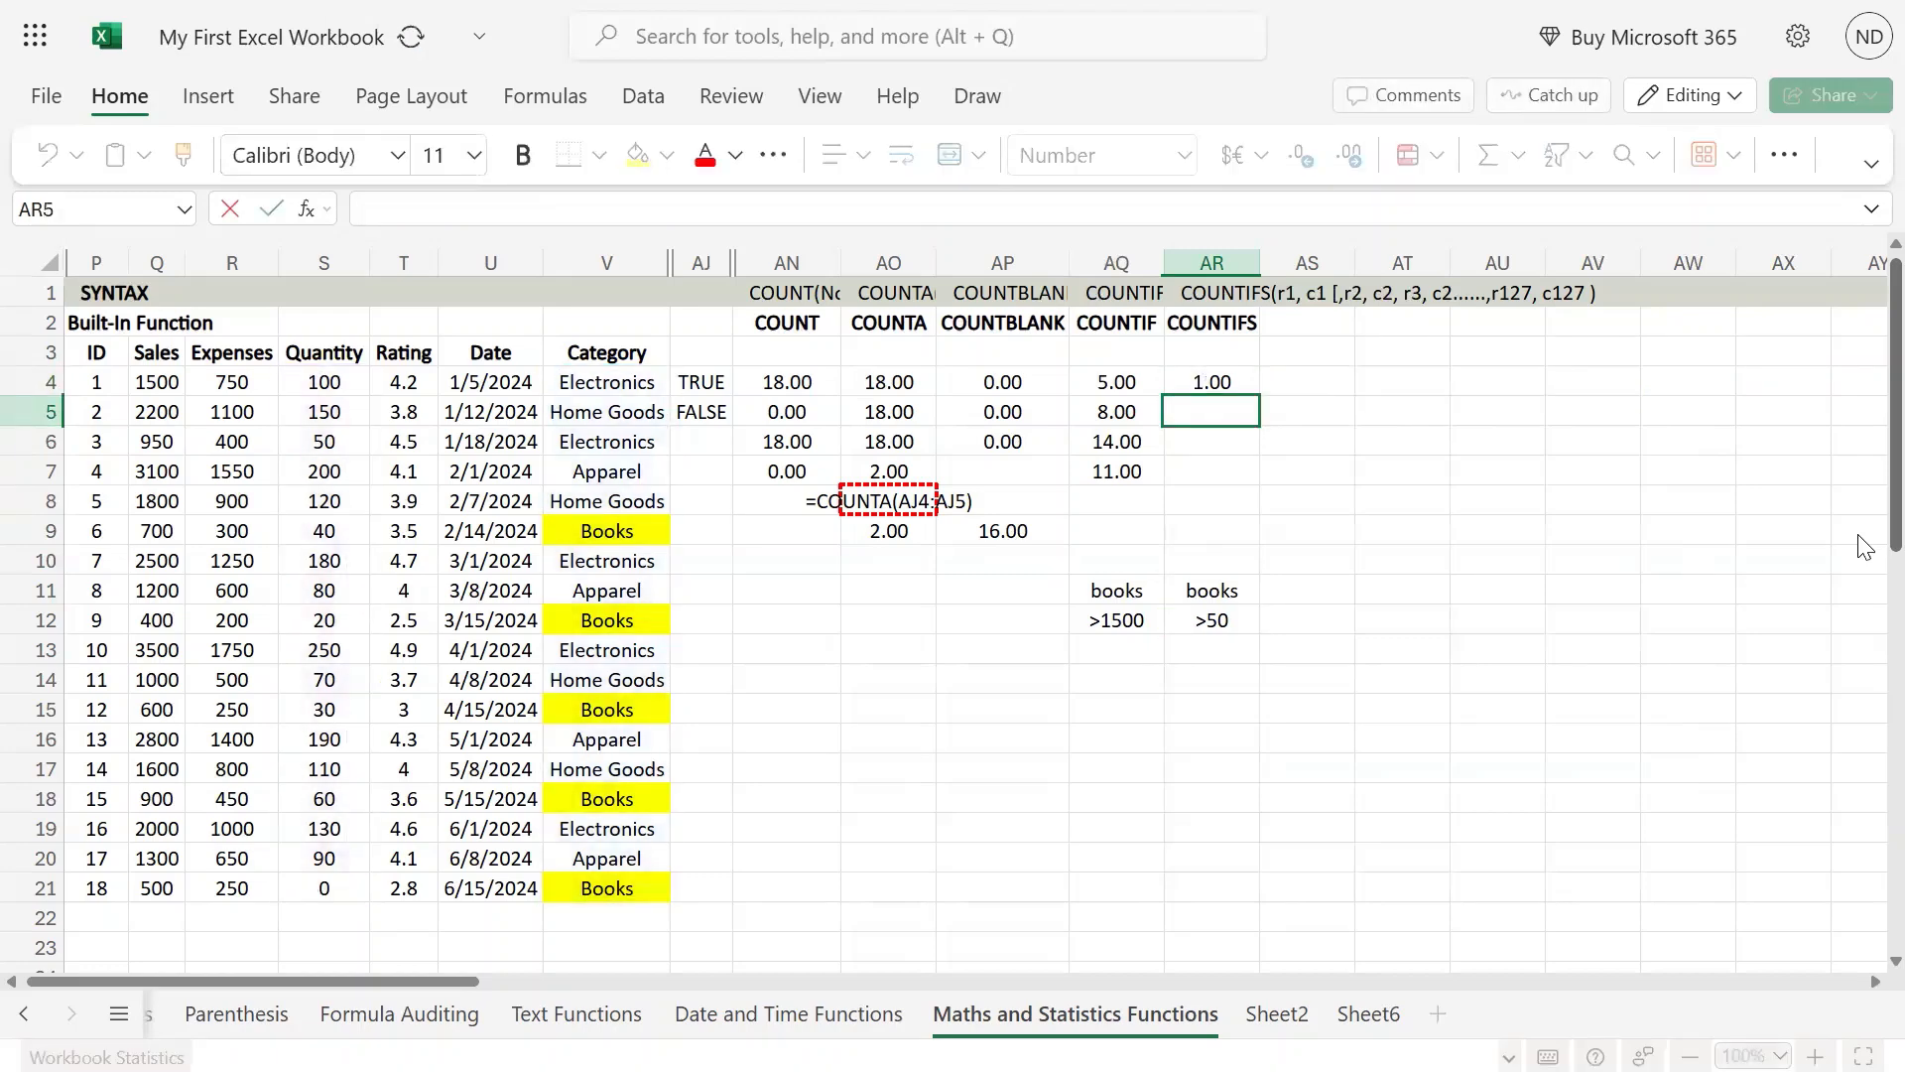
key("F2")
key("ctrl+v")
Step: Replace the second criterion of the AR5 COUNTIFS formula with ">25" and commit it
key("Left")
key("BackSpace")
key("BackSpace")
key("BackSpace")
key("BackSpace")
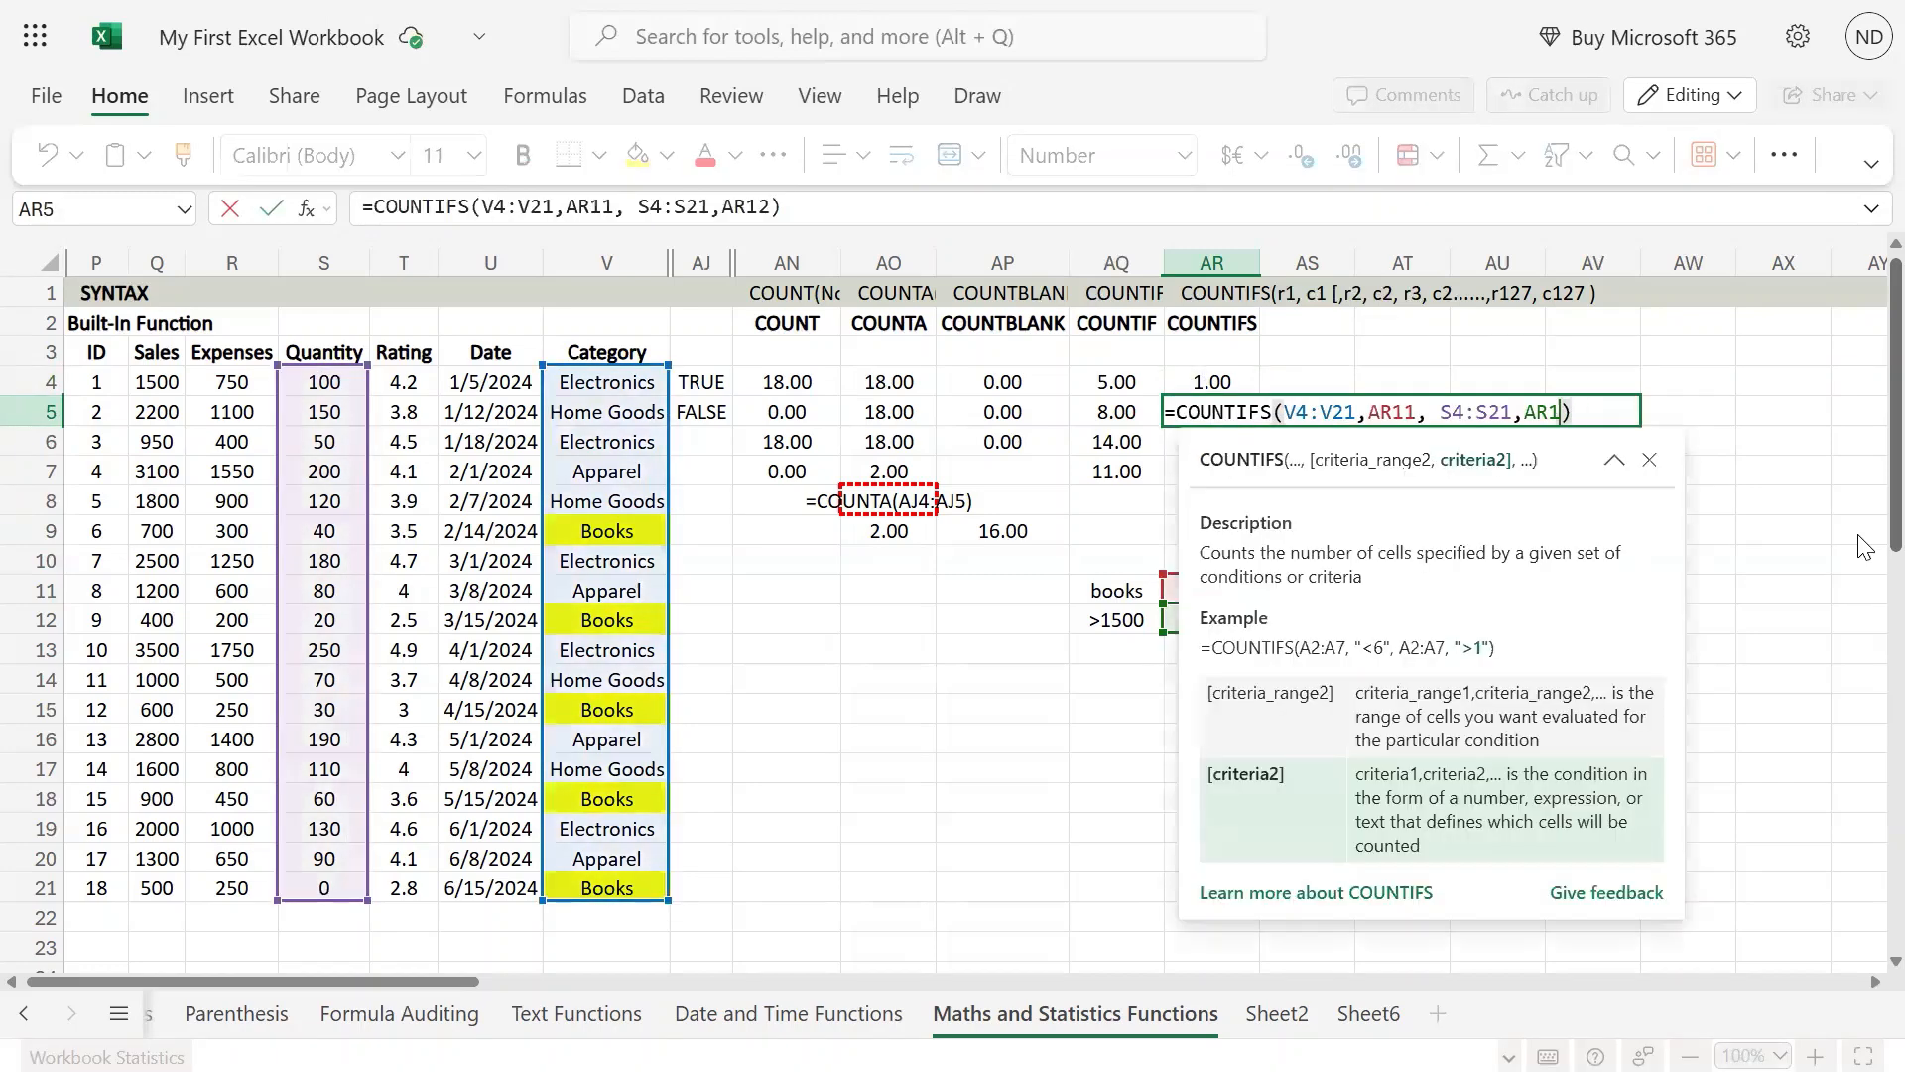
type(":\"")
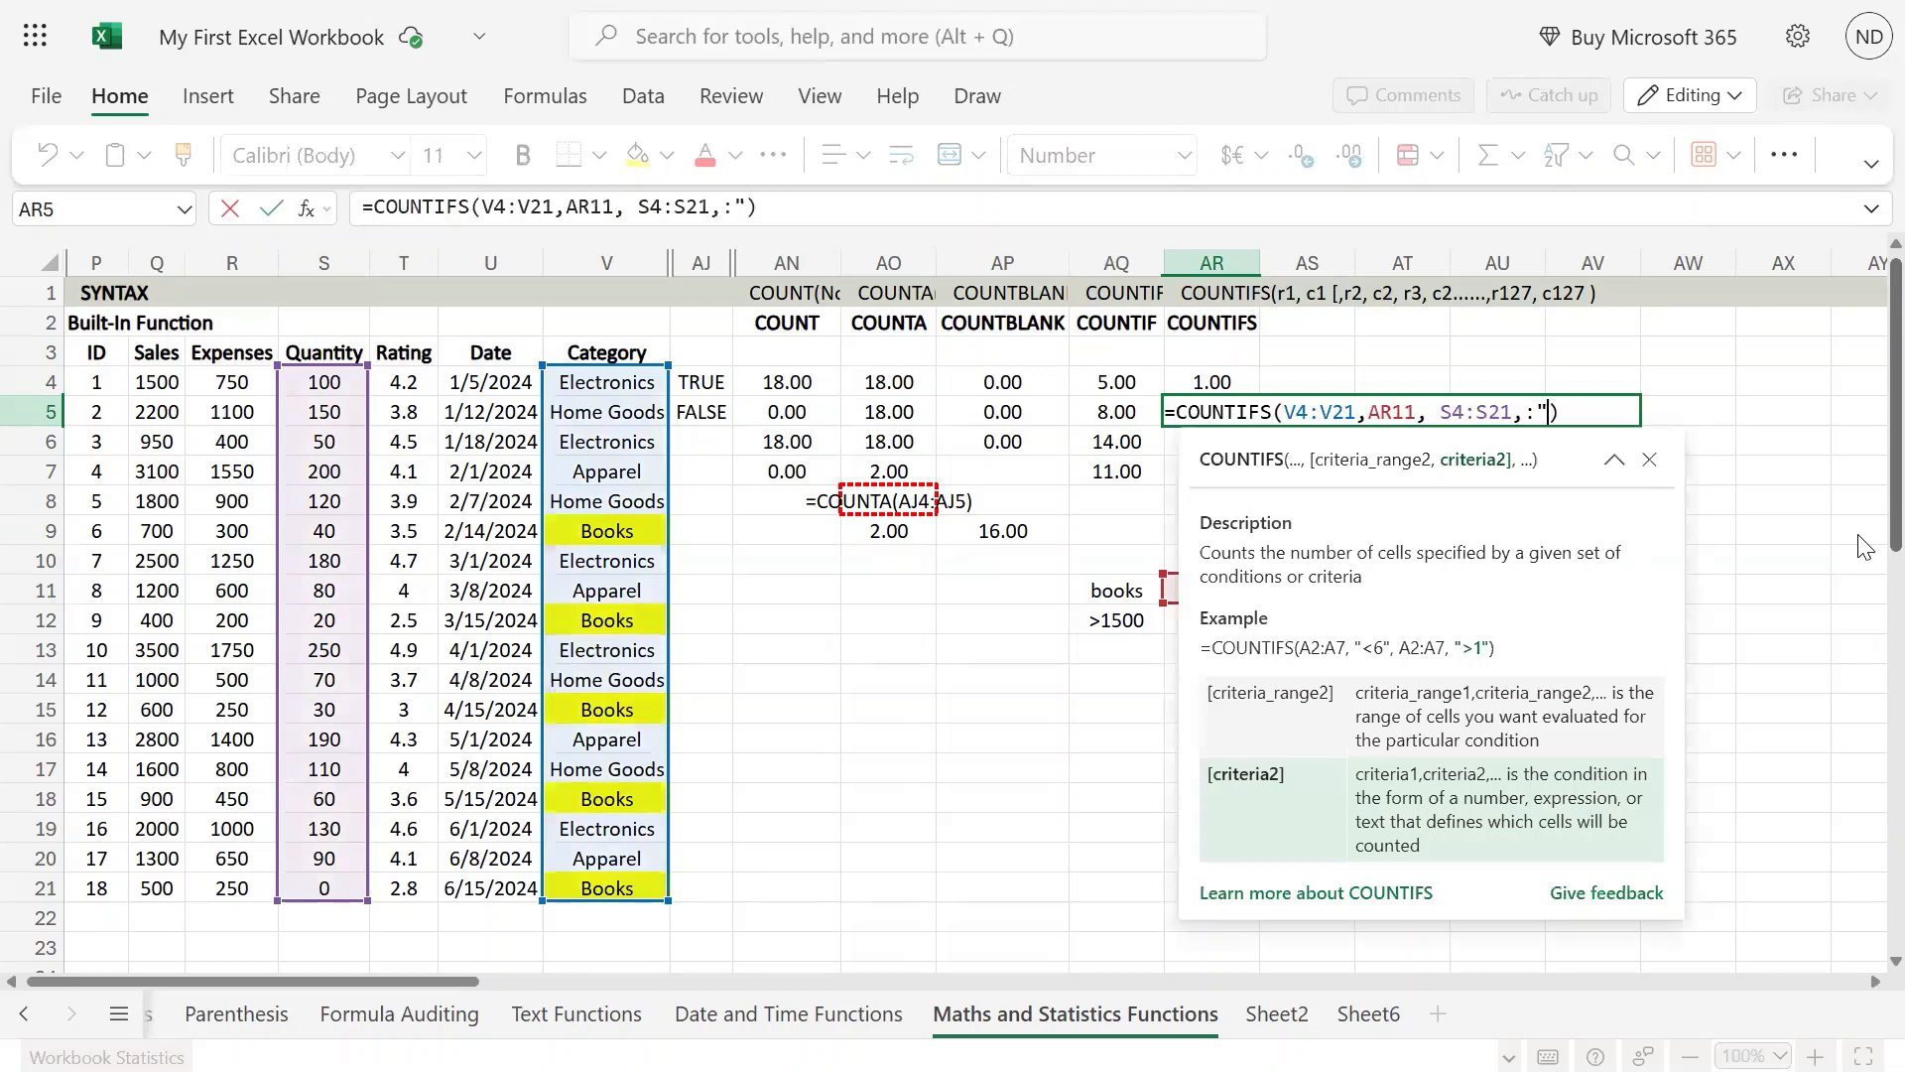
key("BackSpace")
key("BackSpace")
type("\"")
type("?\"")
key("BackSpace")
key("BackSpace")
type("?")
key("BackSpace")
key("BackSpace")
type(">25\"")
key("Return")
key("Up")
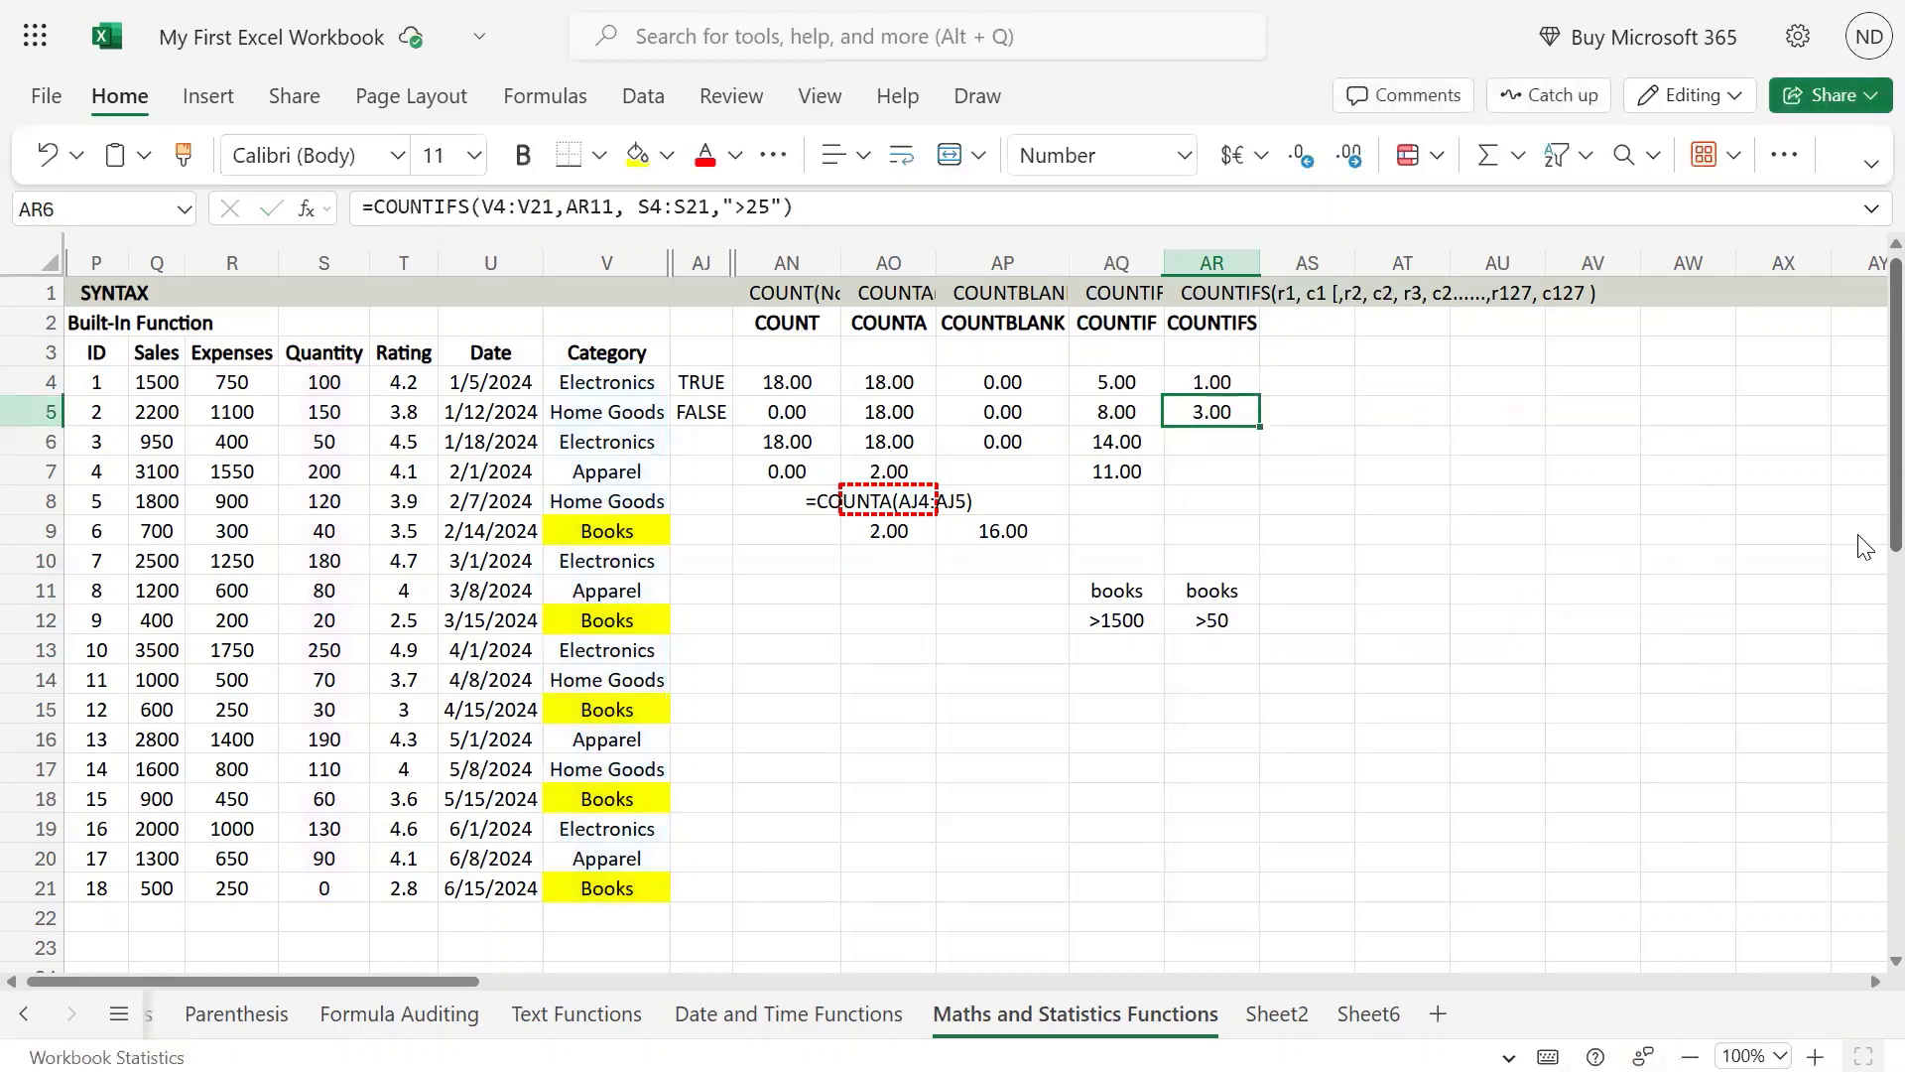
key("F2")
key("Left")
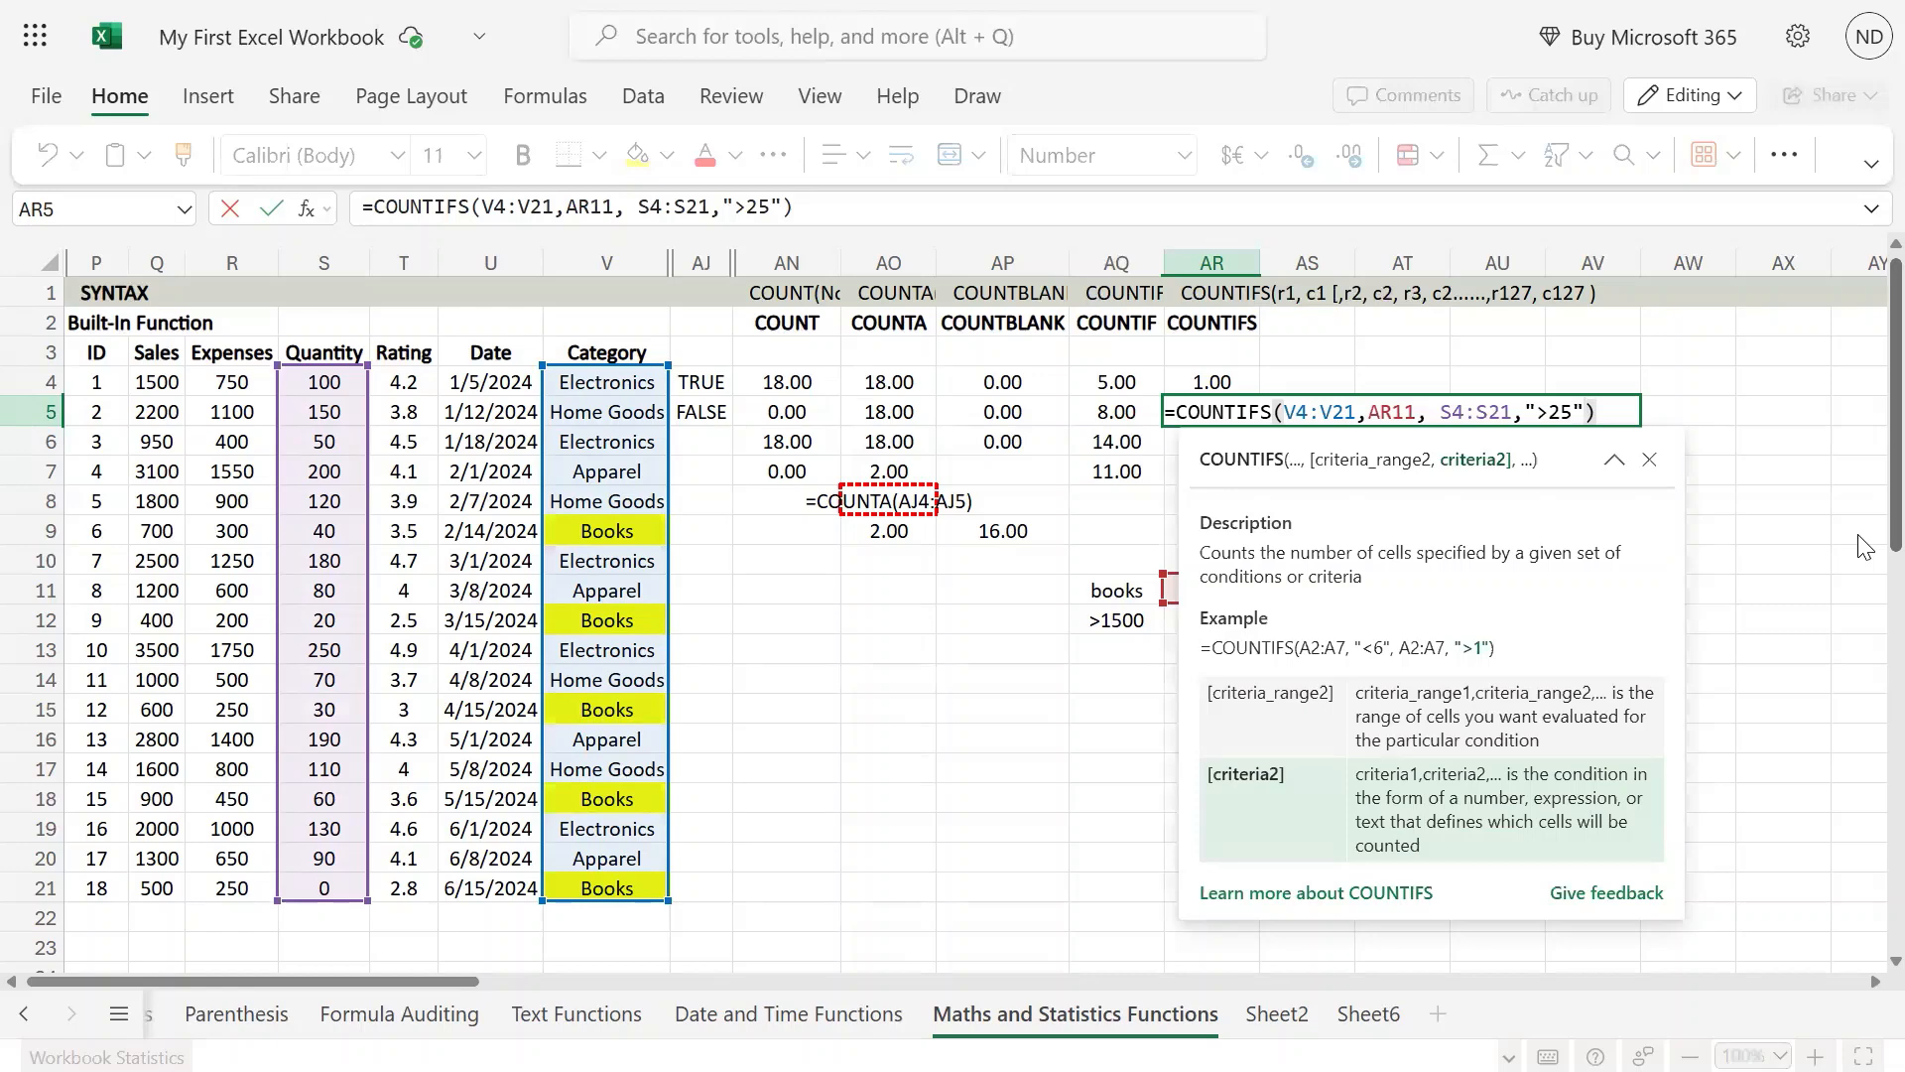
type(",")
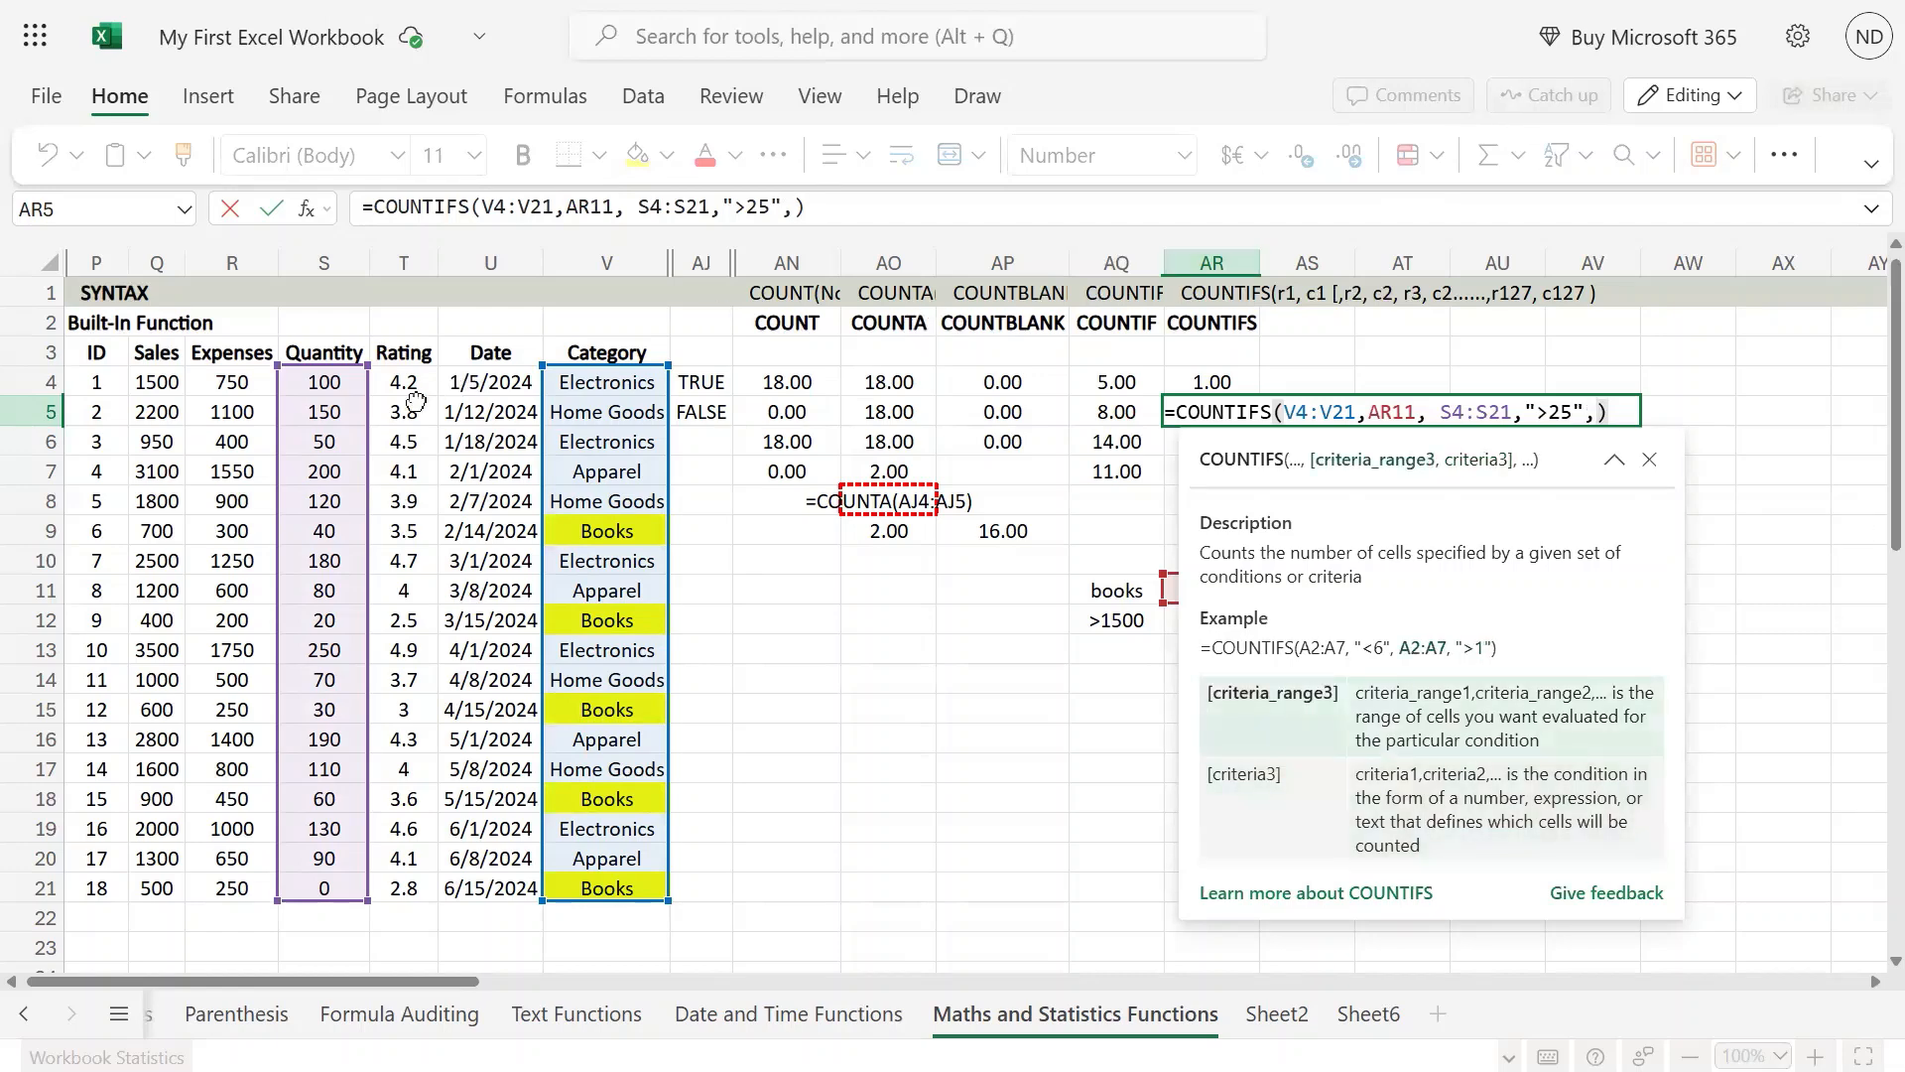
left_click_drag(404, 382, 396, 875)
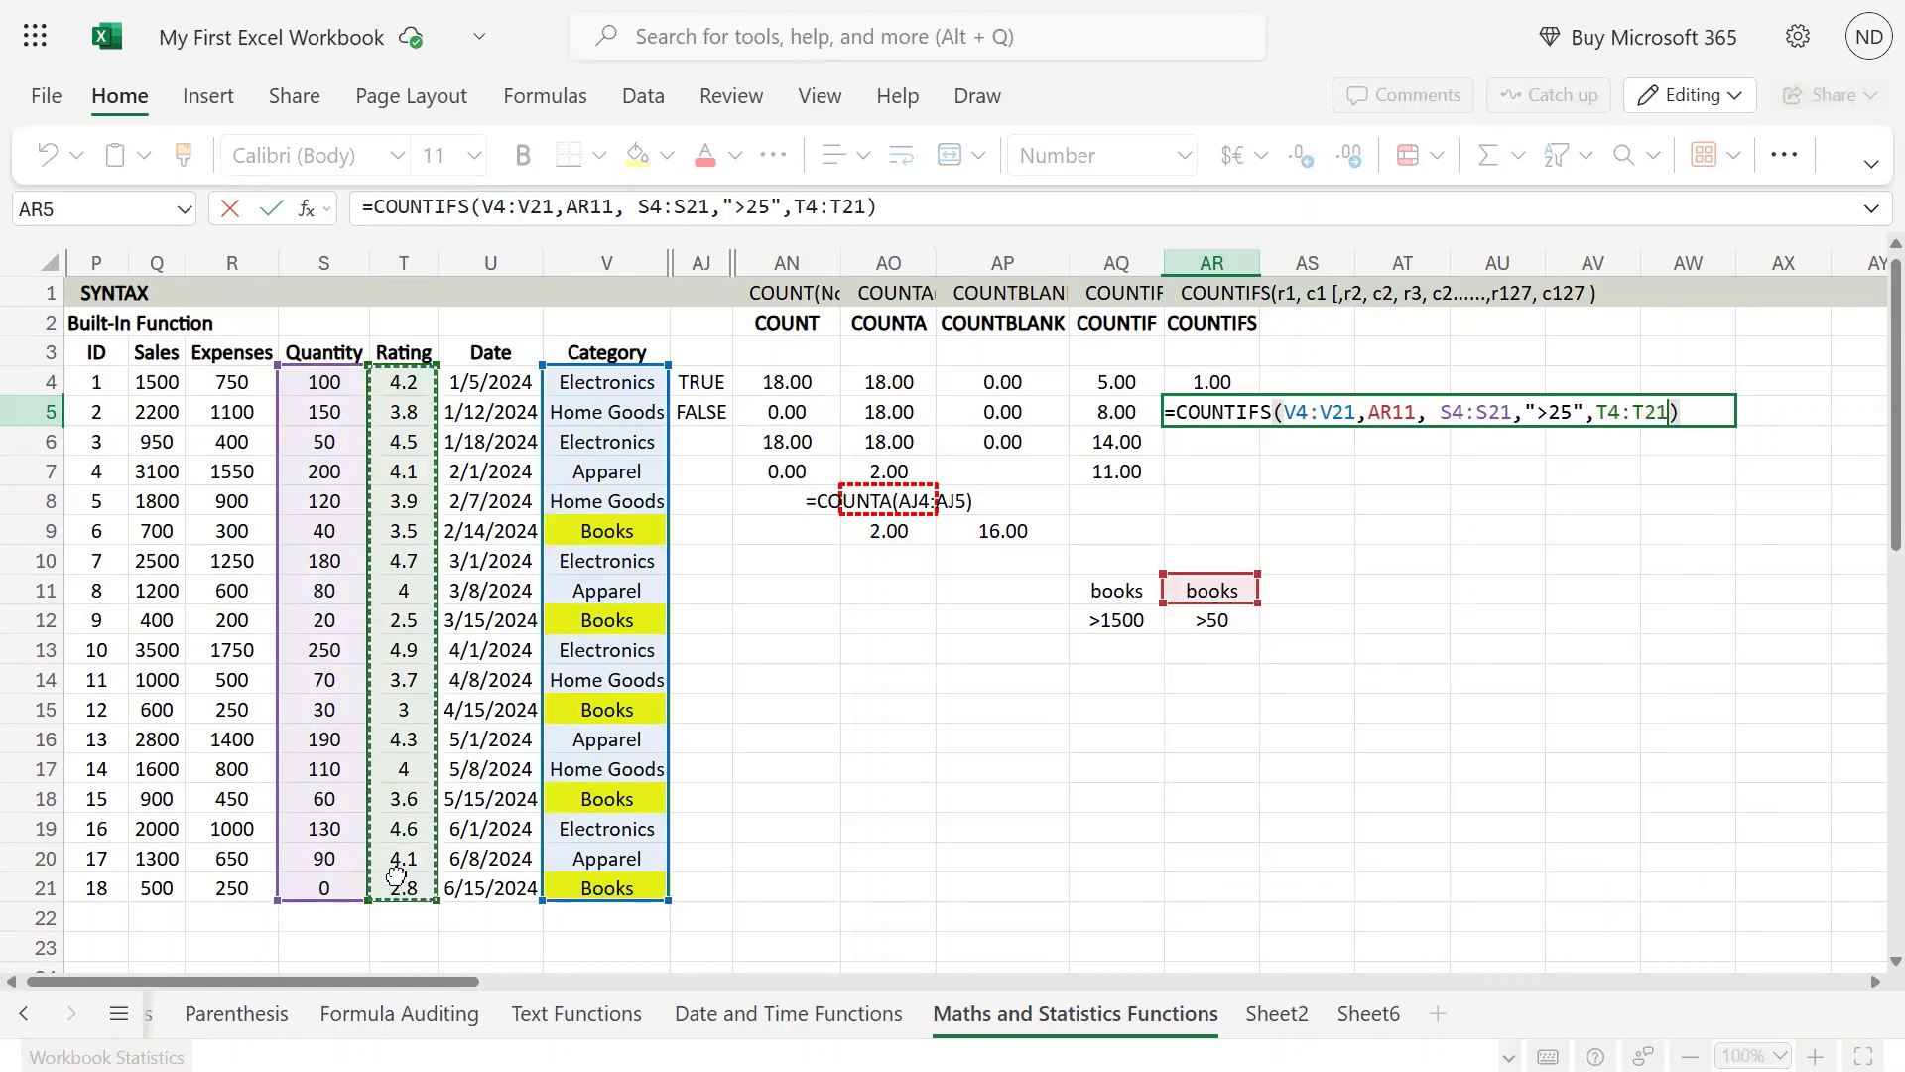
type(",")
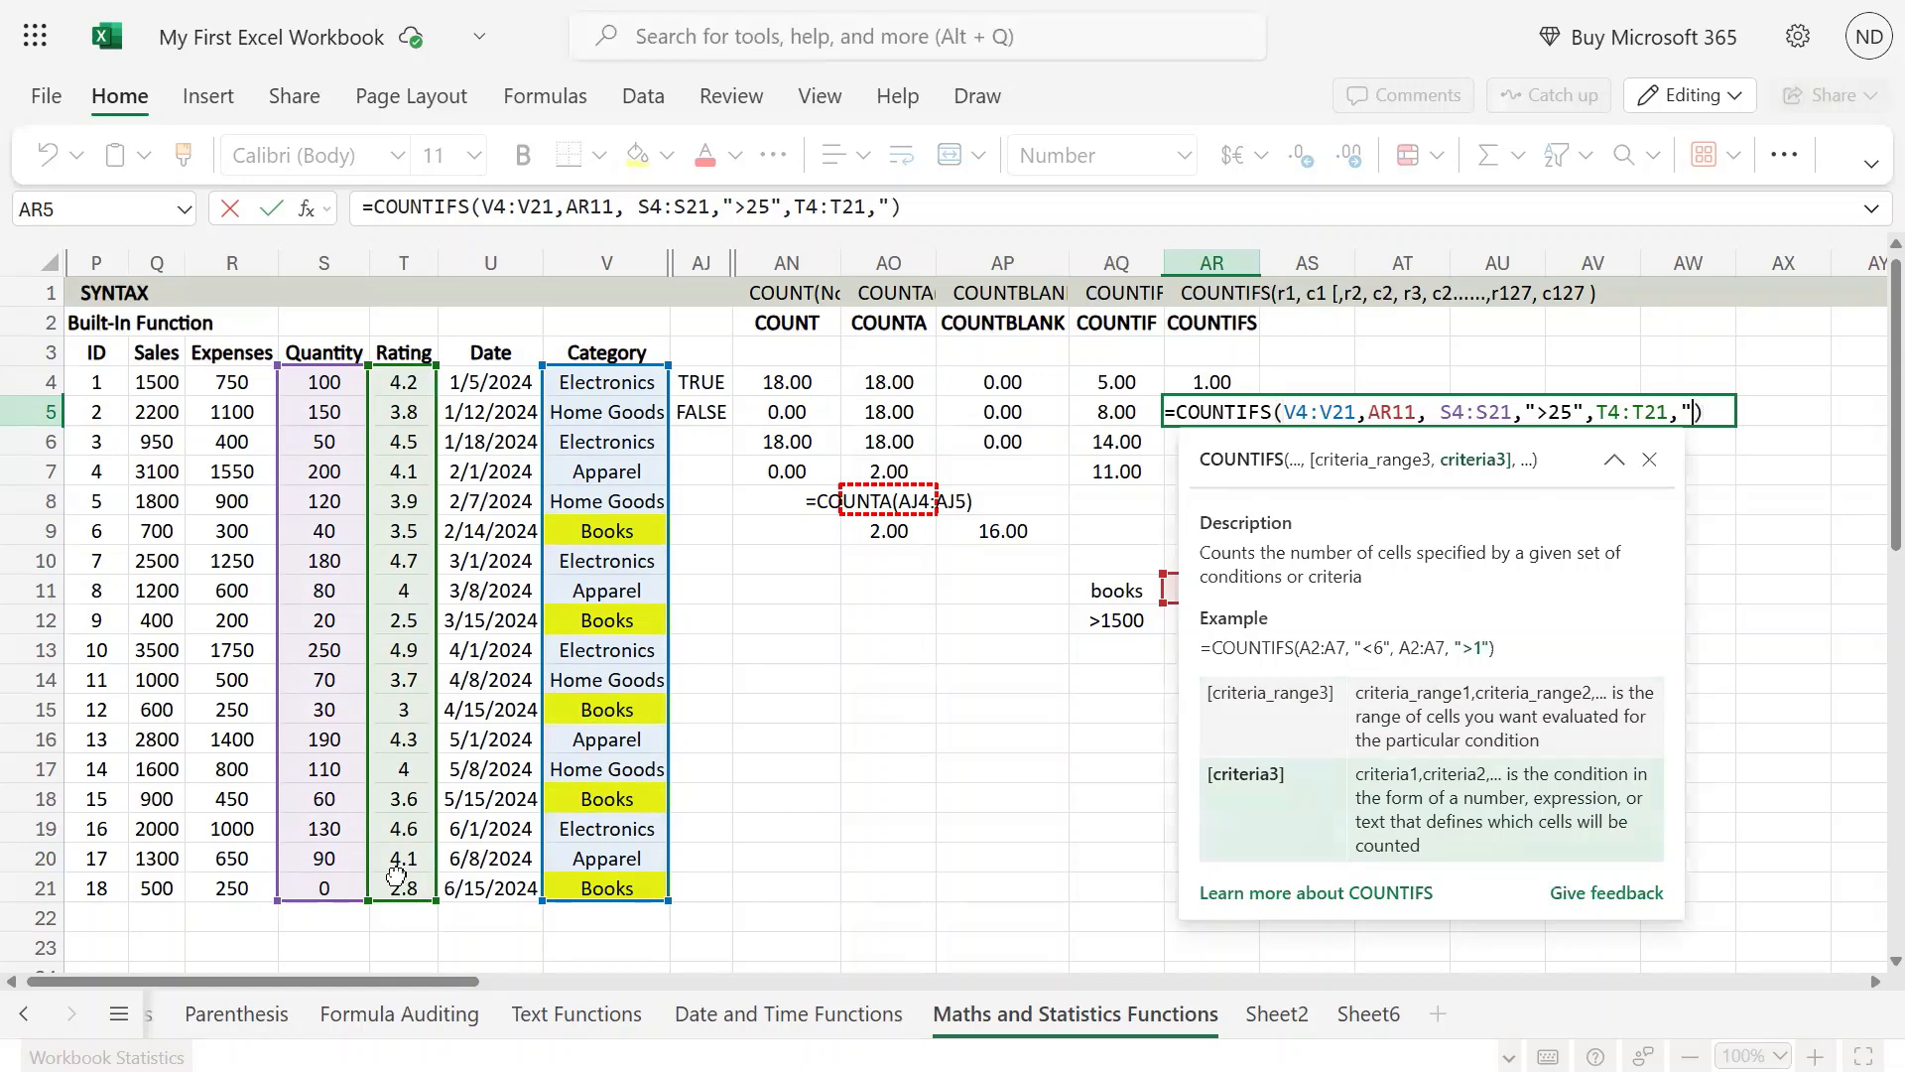
key("Escape")
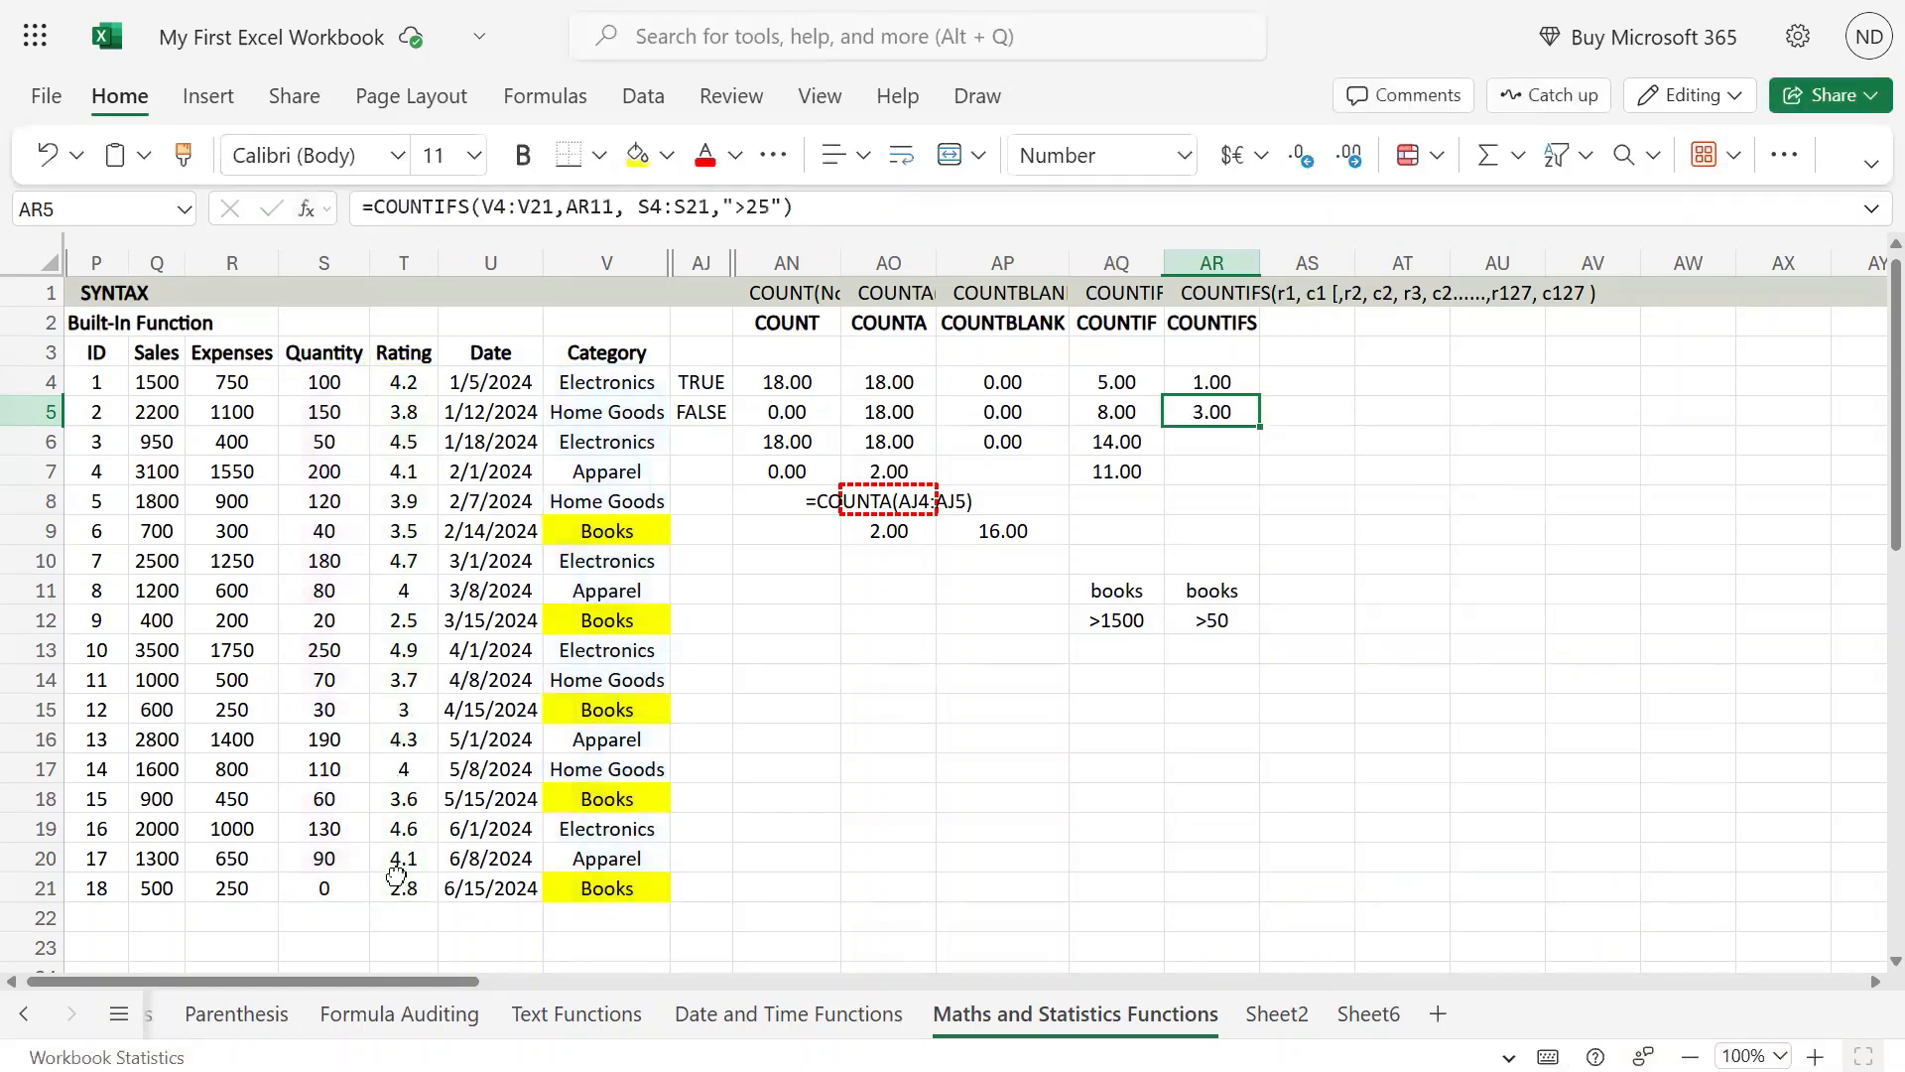
Step: Add the Rating range T4:T21 as the third criteria range of the COUNTIFS formula in AR5
key("F2")
key("Left")
type(",")
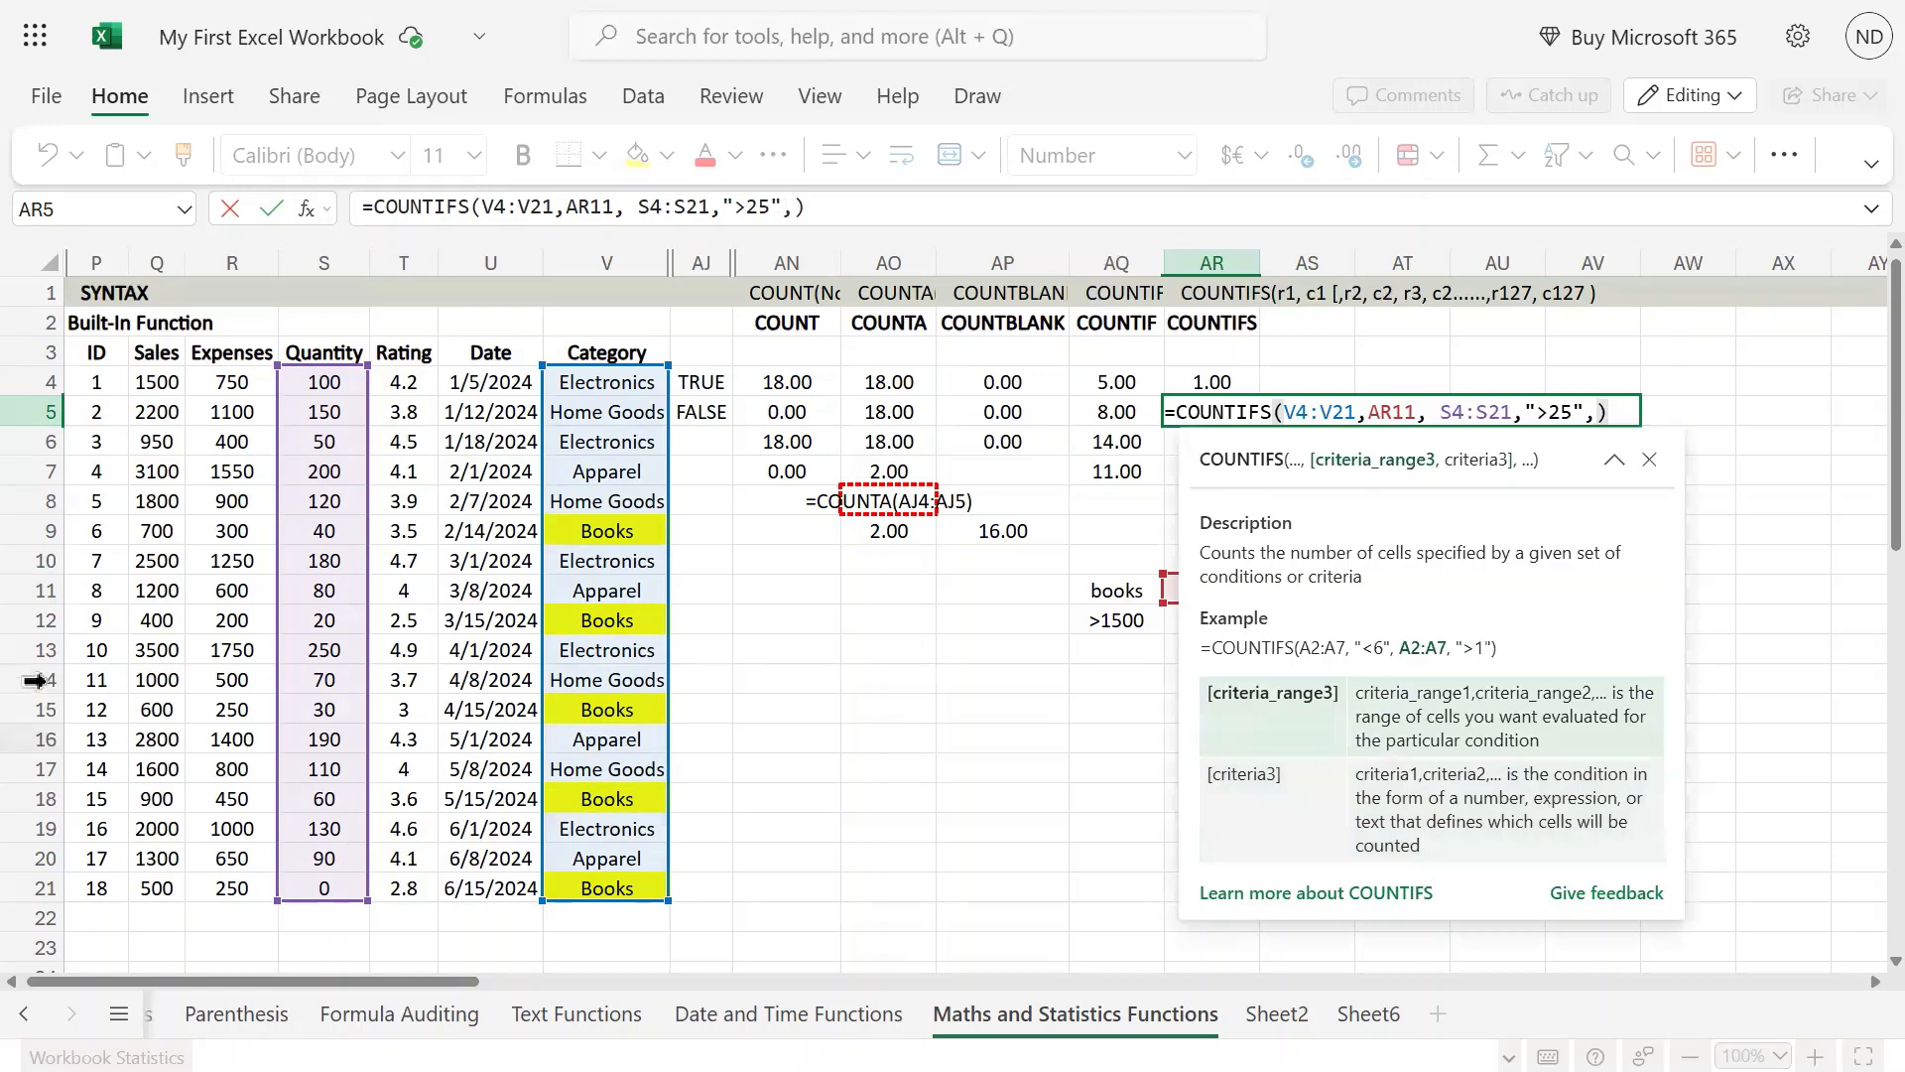
left_click(404, 384)
left_click_drag(406, 414, 415, 887)
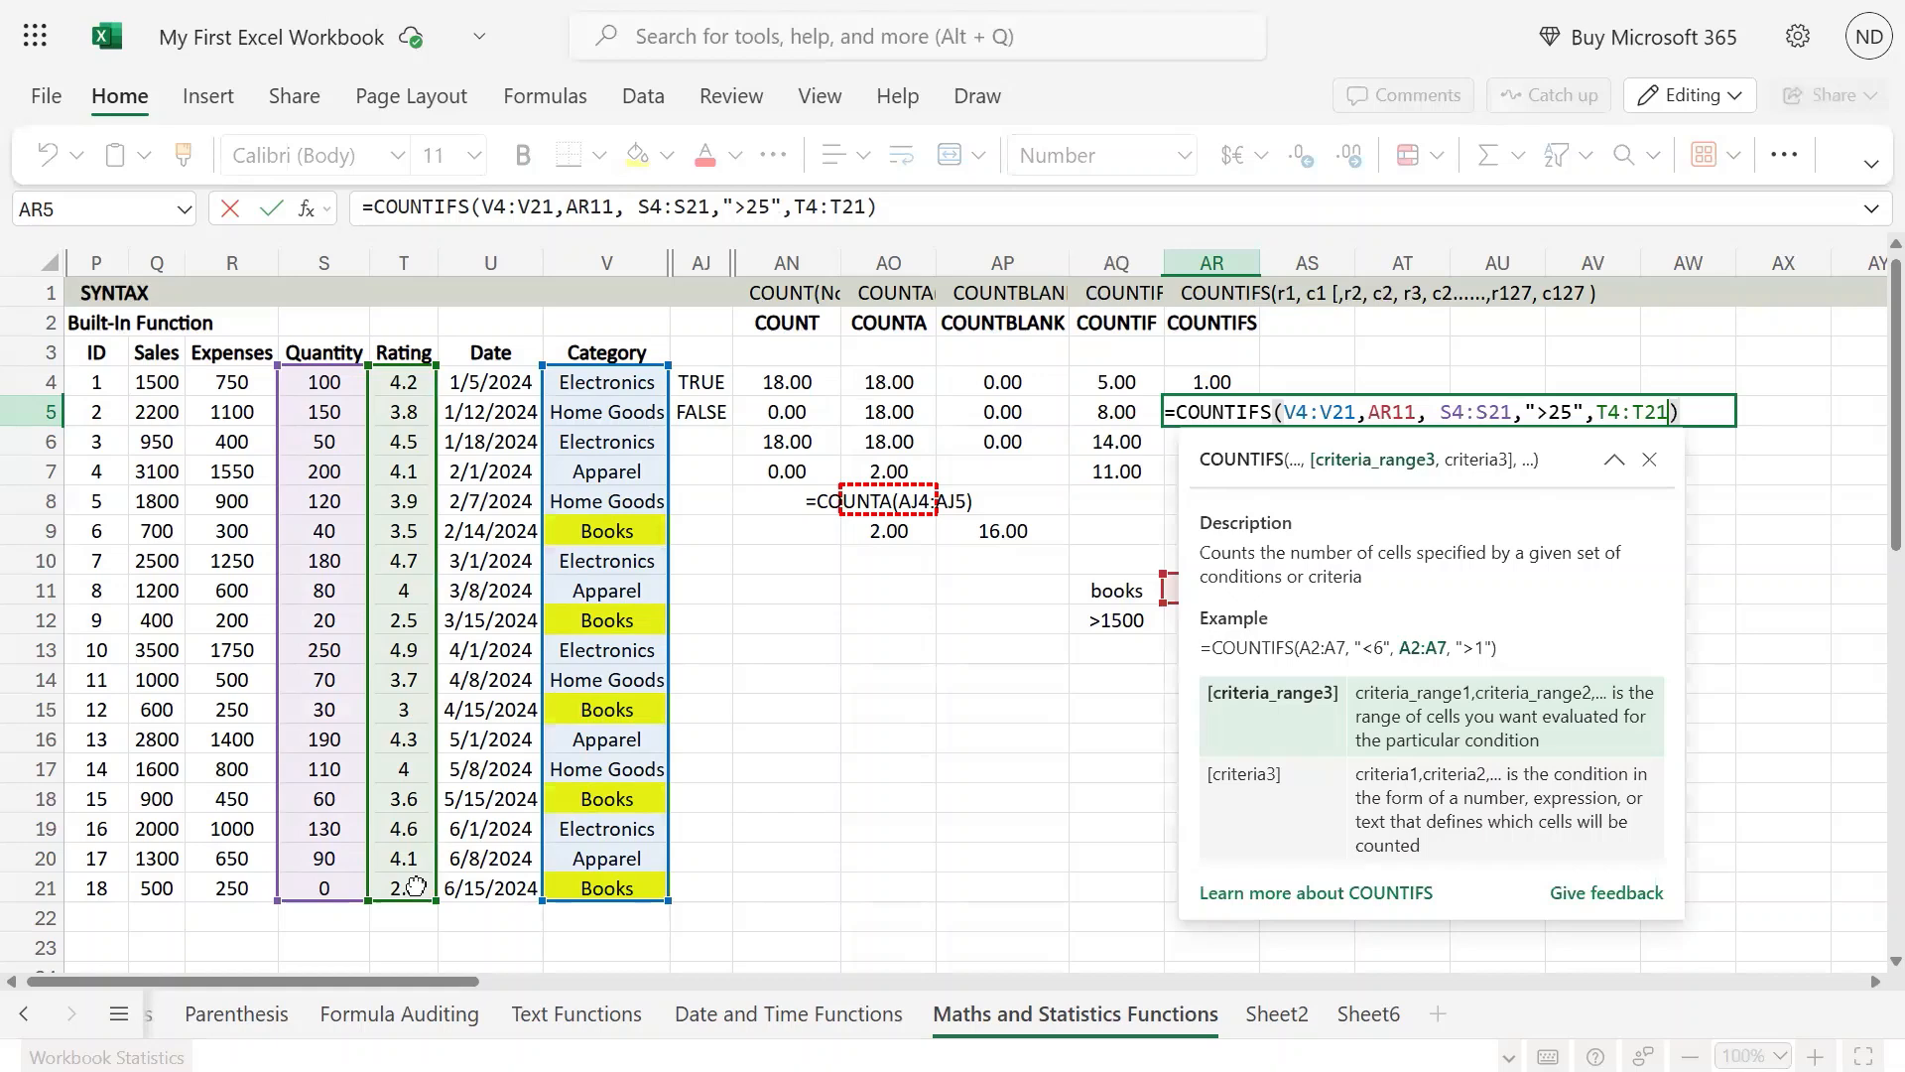
key("super")
key("super")
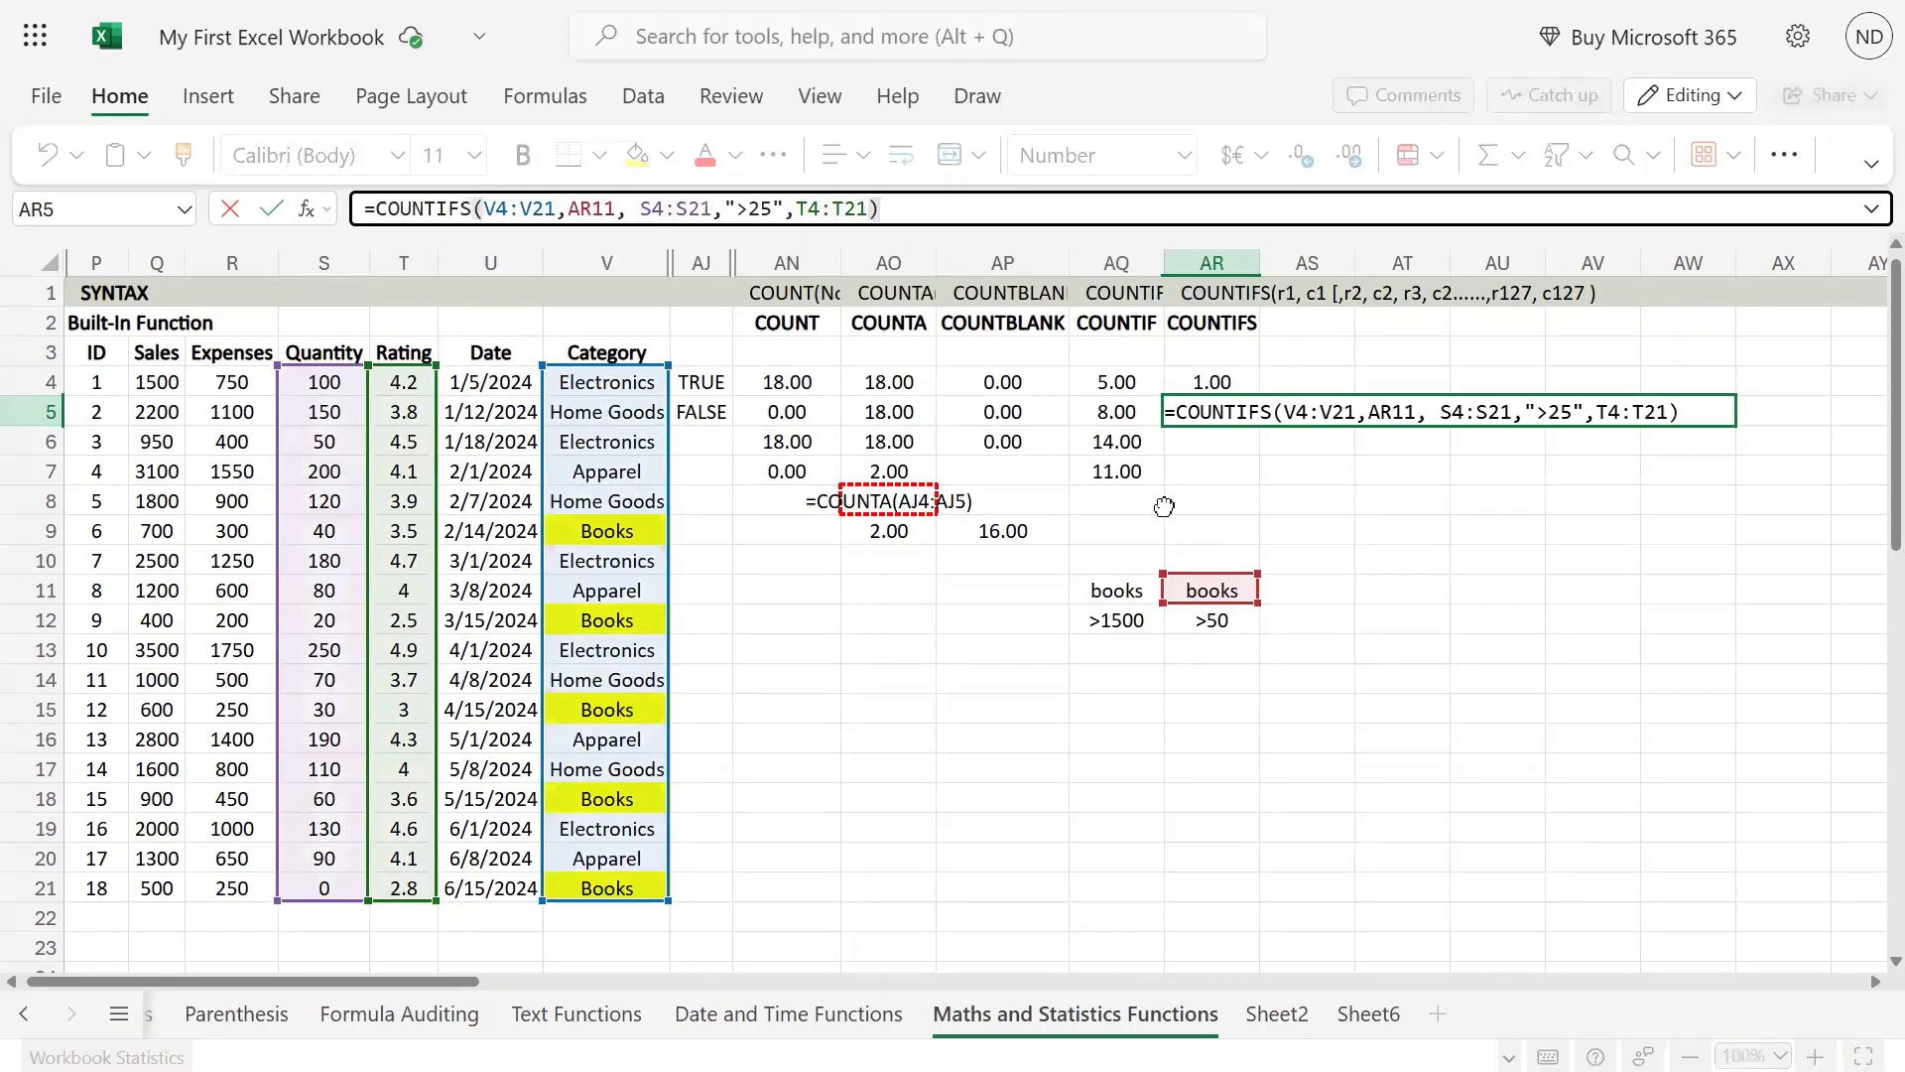
key("Return")
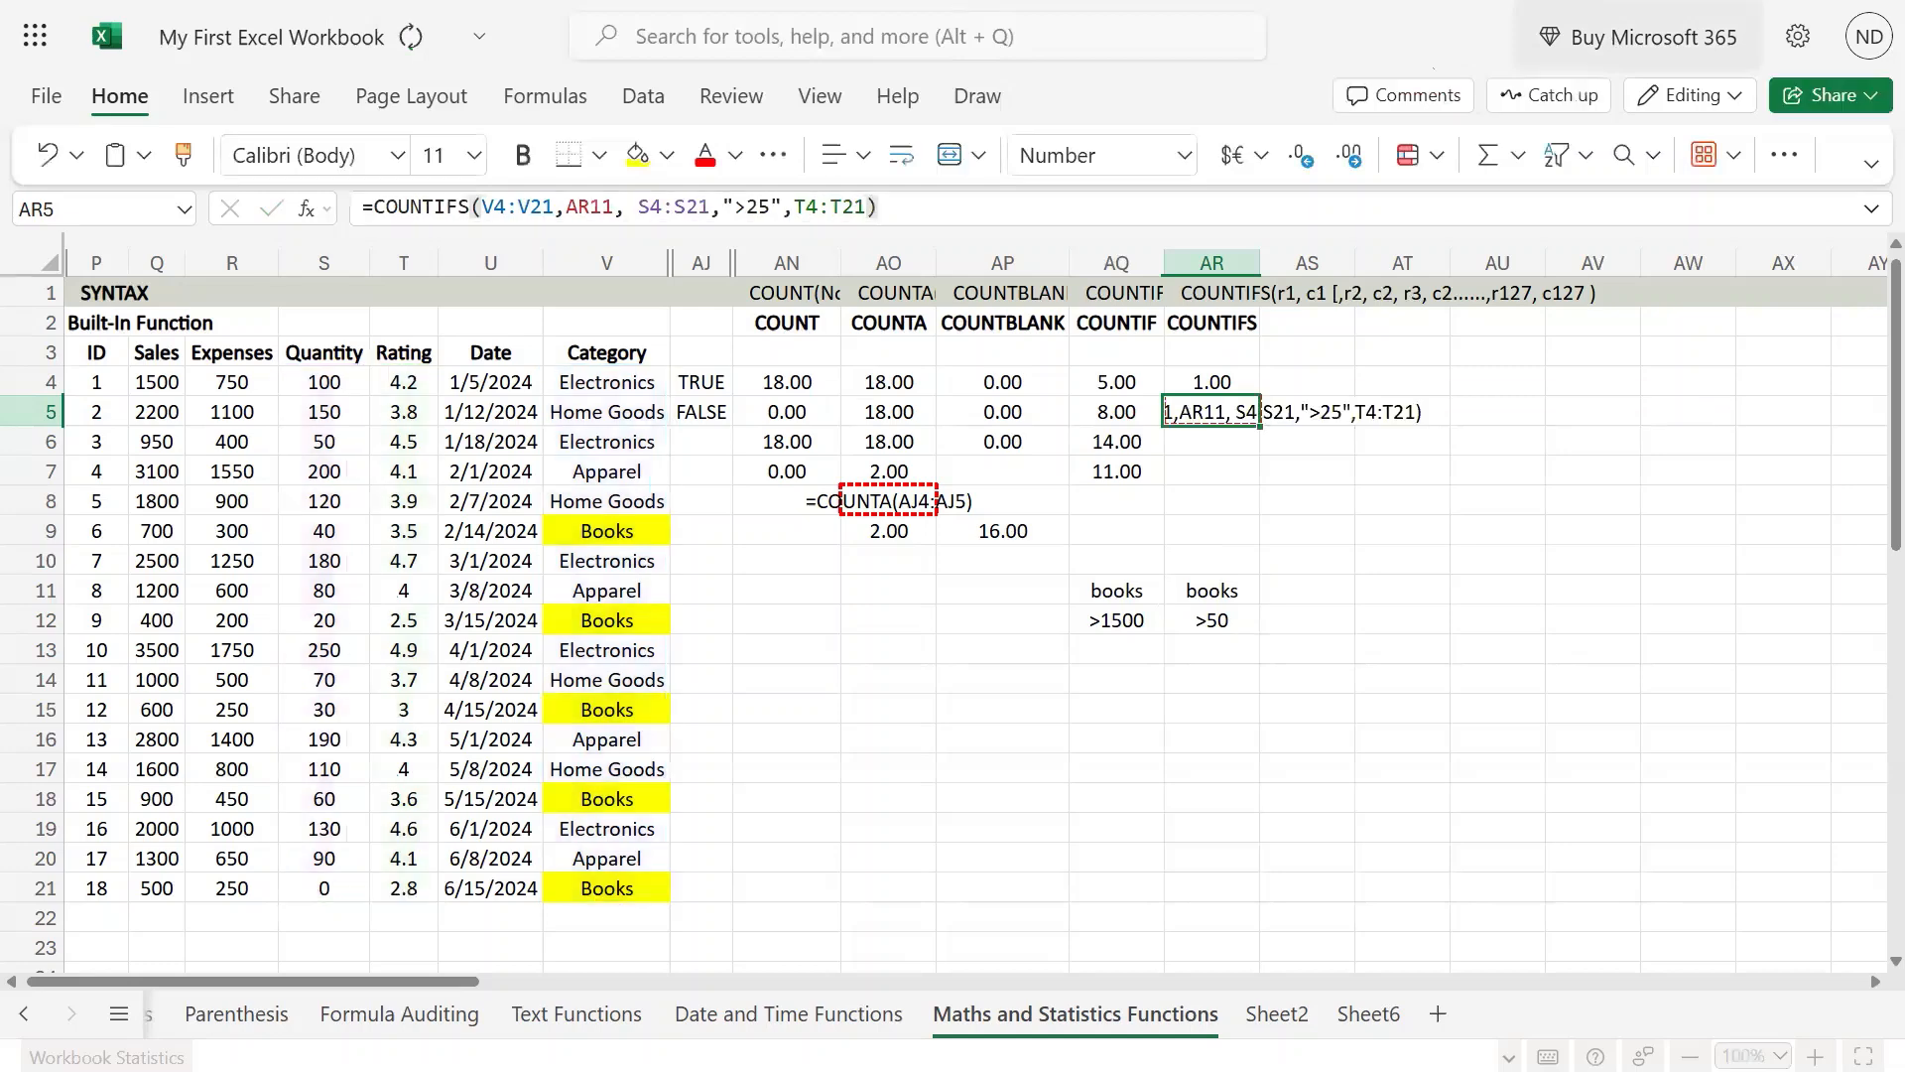
Step: Add cell AR13 as the third criterion of the AR5 COUNTIFS formula and commit it
left_click(870, 212)
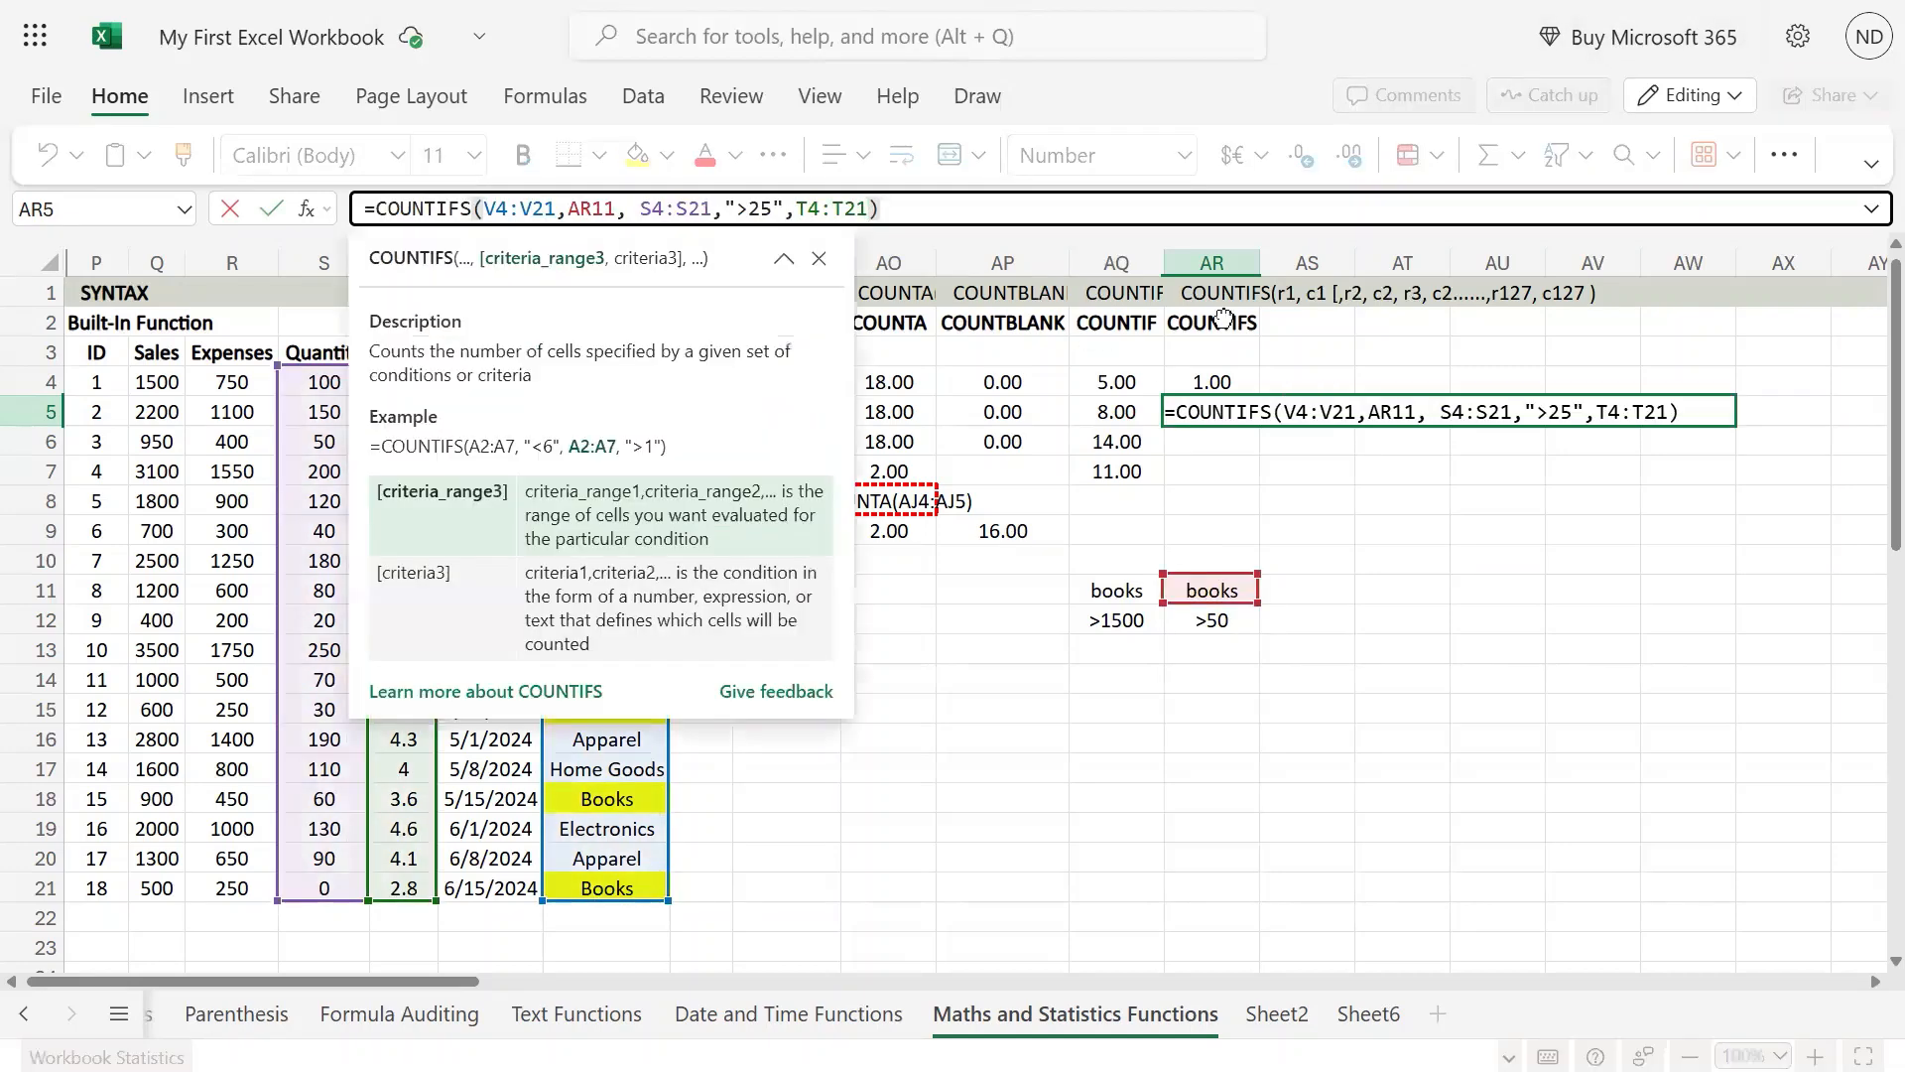
type(",")
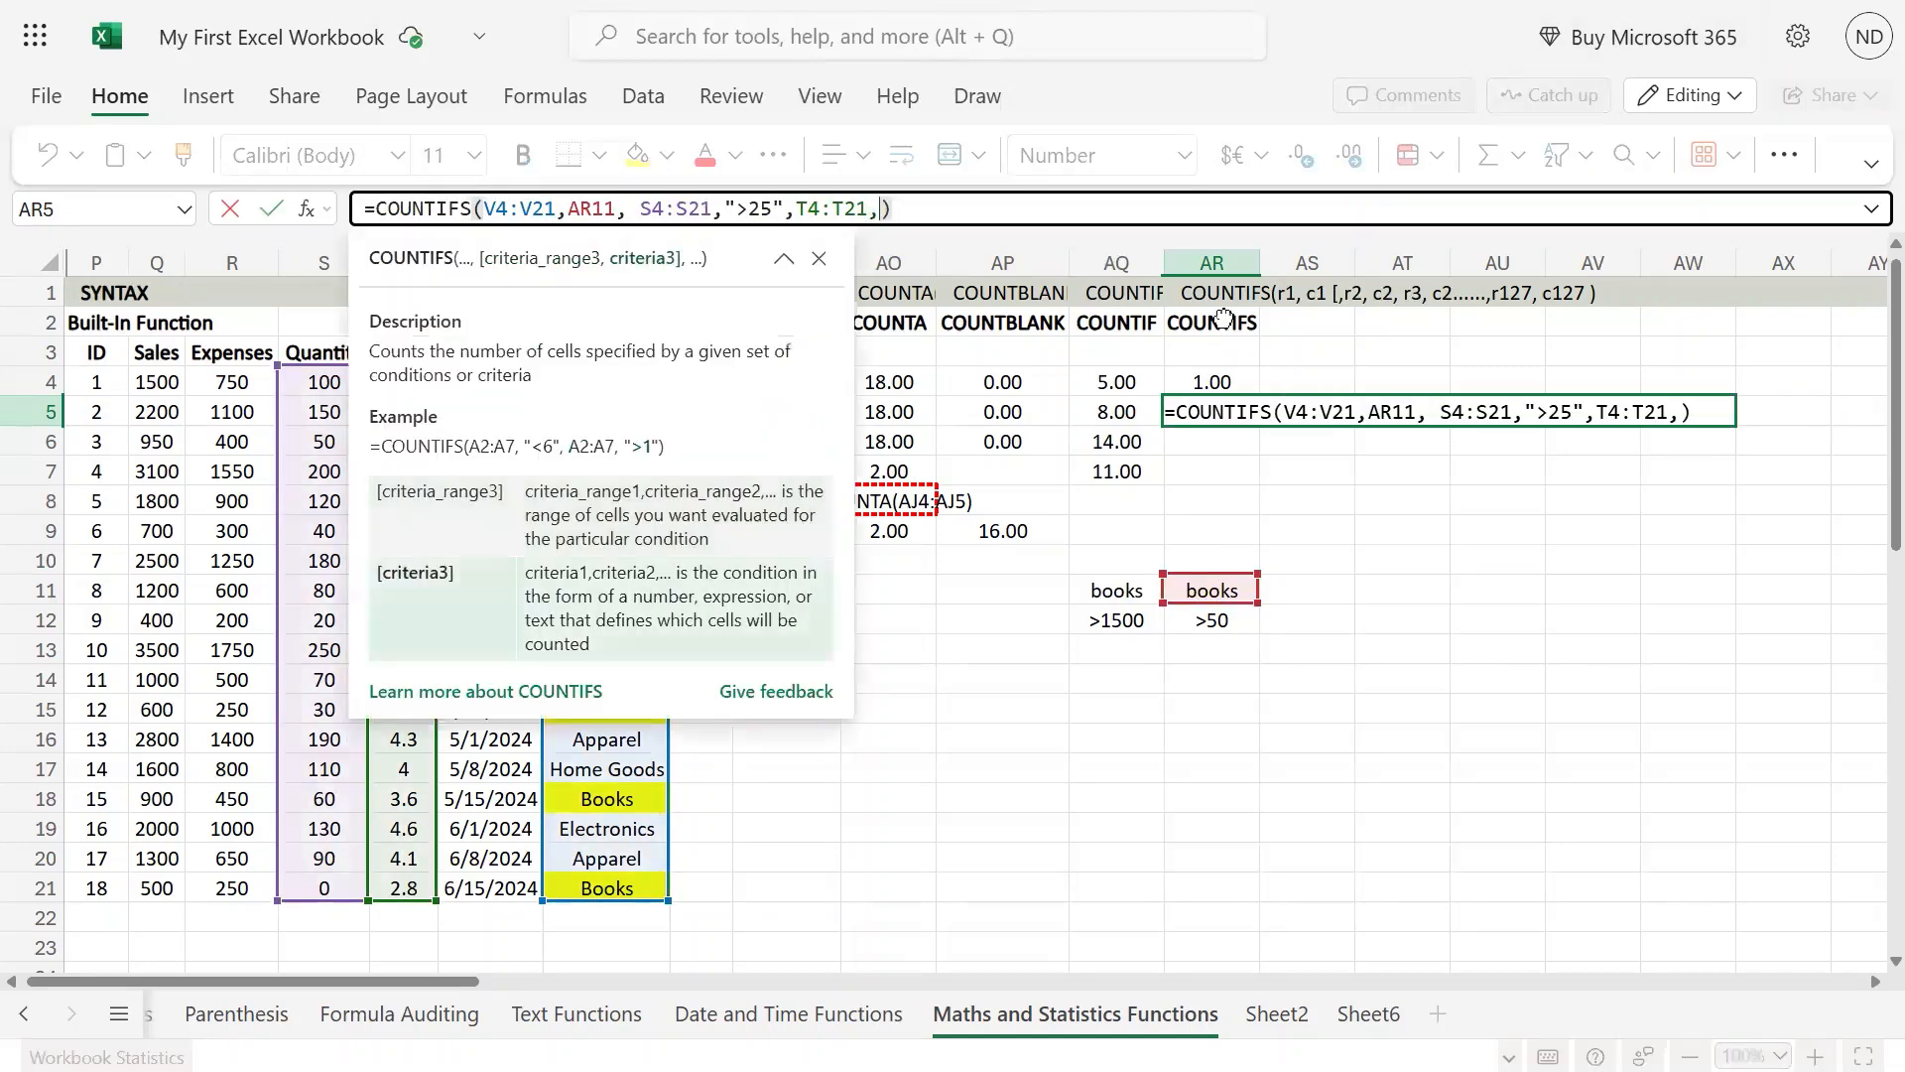
left_click(1206, 645)
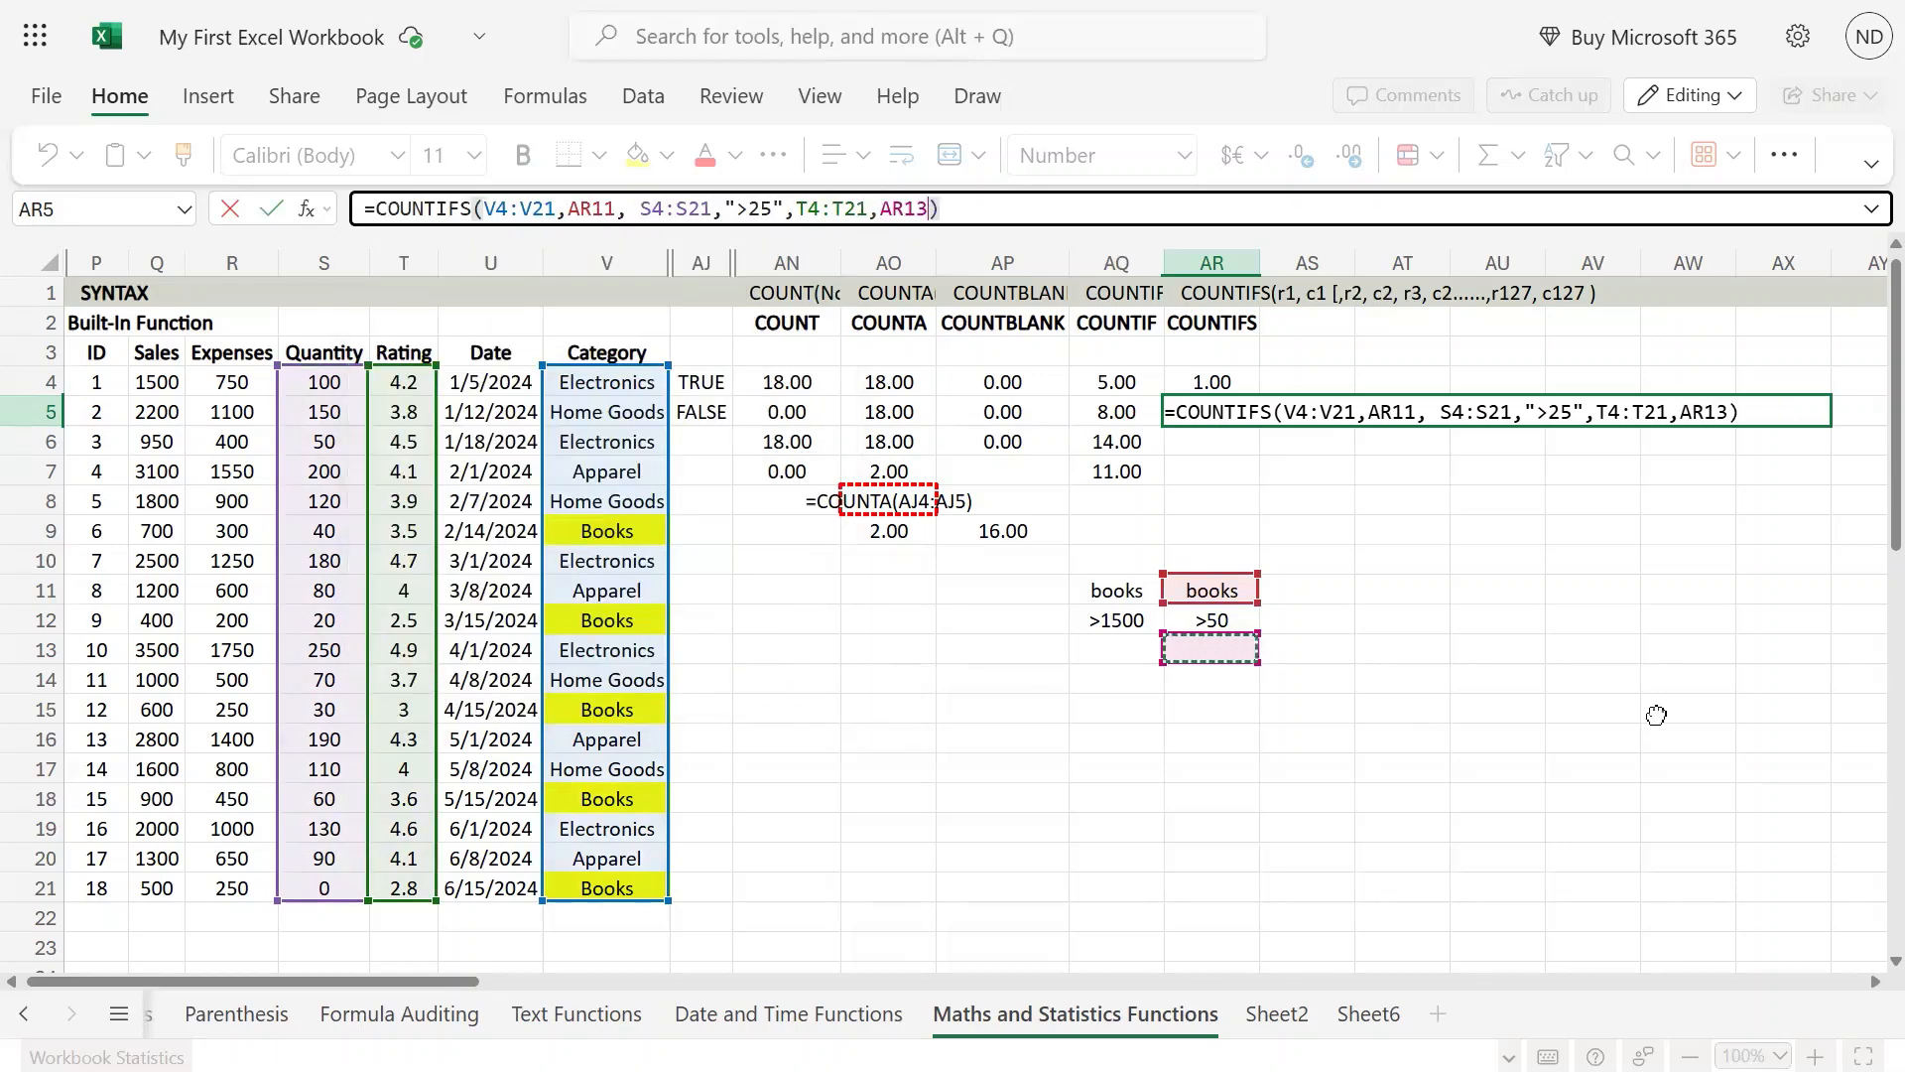
key("Return")
Step: Enter the rating criterion >3 in cell AR13
key("Down")
key("Down")
key("Down")
key("Down")
key("Down")
key("Down")
key("Down")
key("Down")
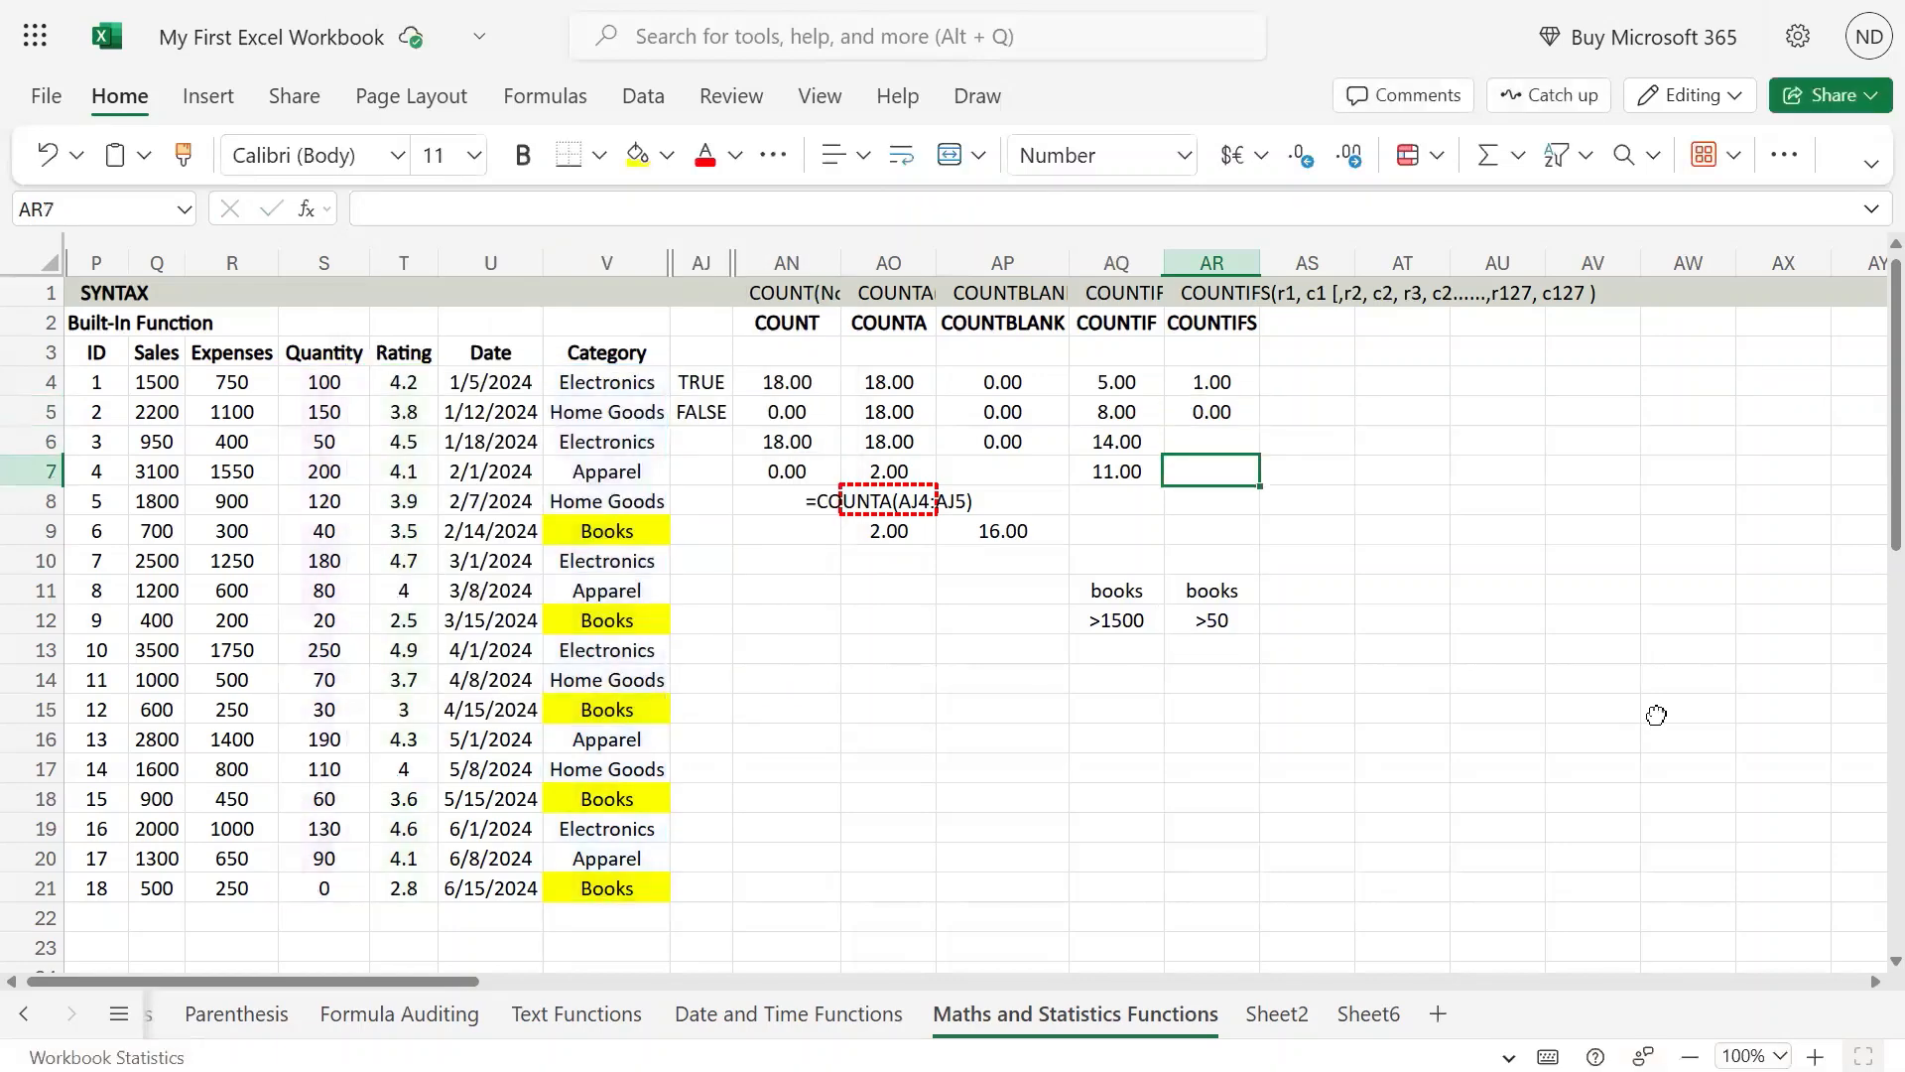
key("Up")
type(">")
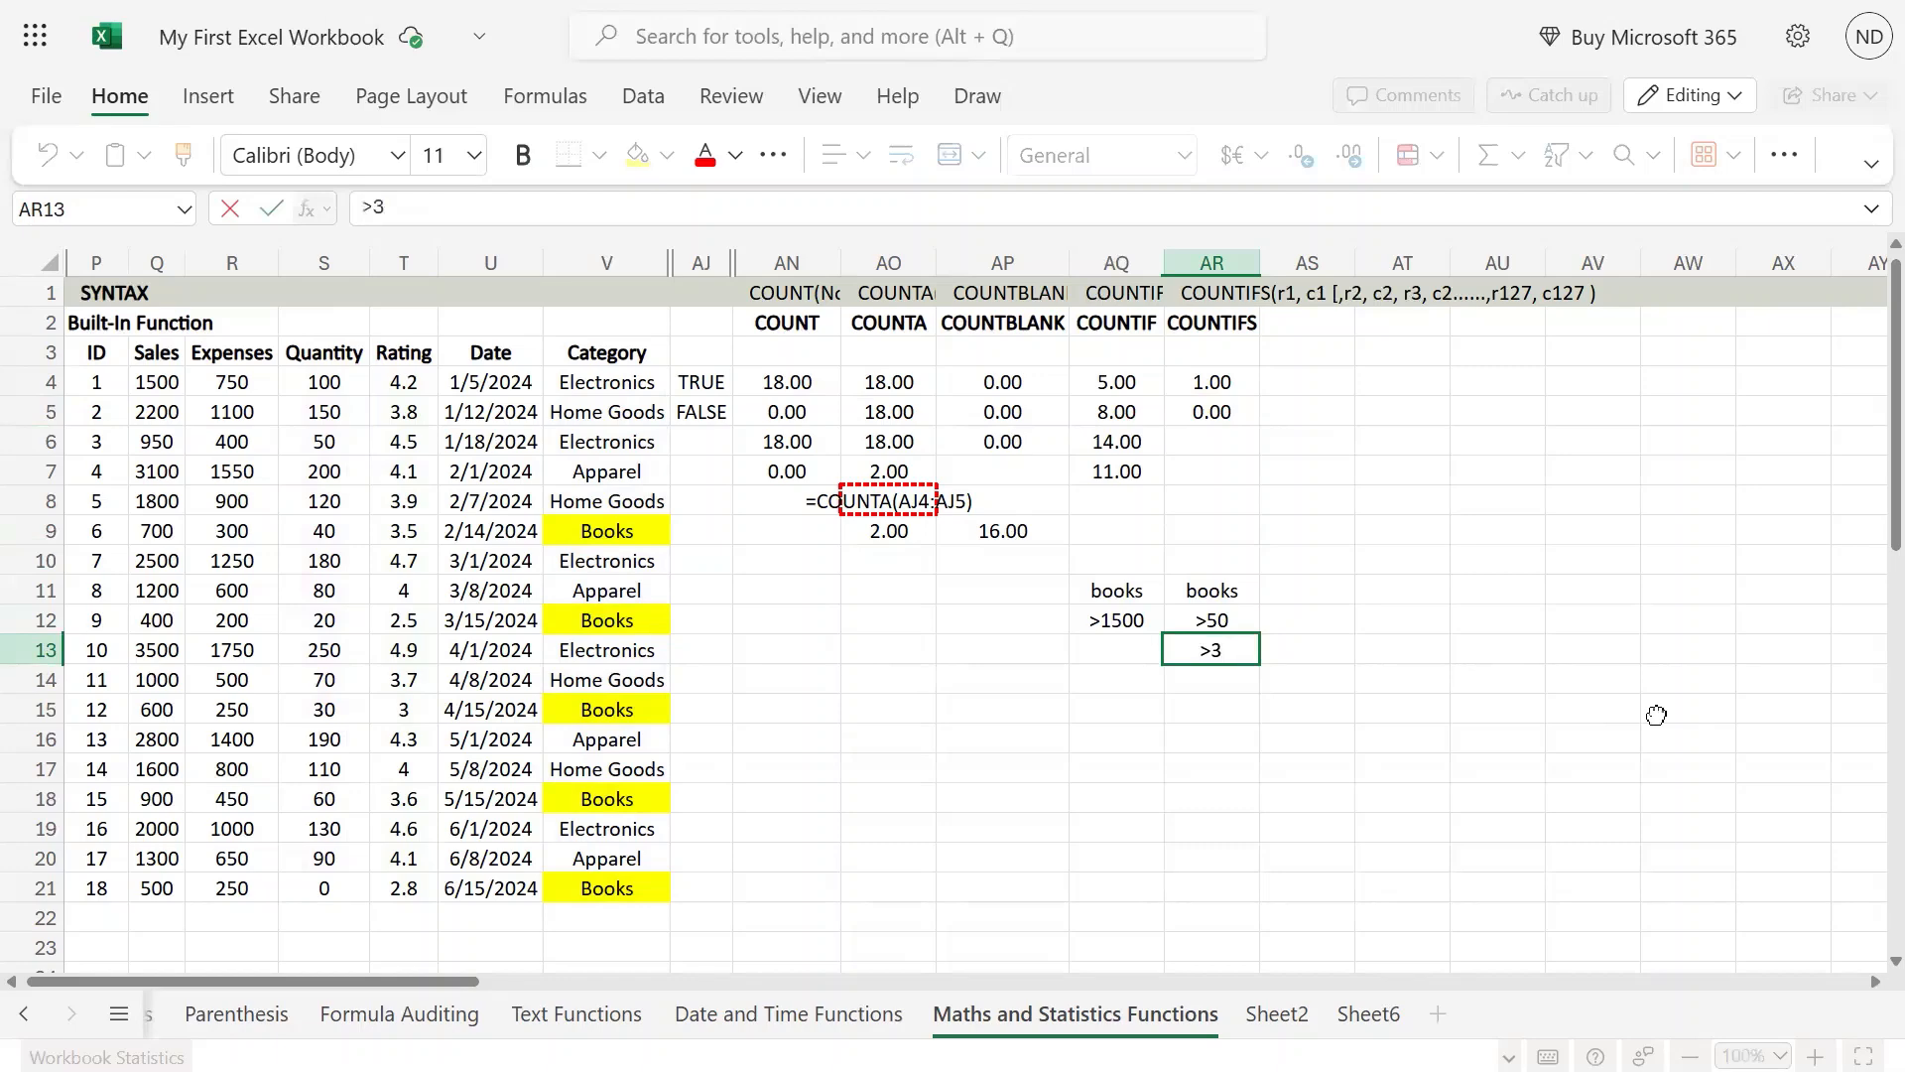
type("3")
key("Return")
Step: Examine the AR5 COUNTIFS result, the criterion in AR13 and the ranges referenced by the formula
key("Up")
key("Up")
key("Up")
key("Up")
key("Up")
key("Up")
key("Up")
key("Up")
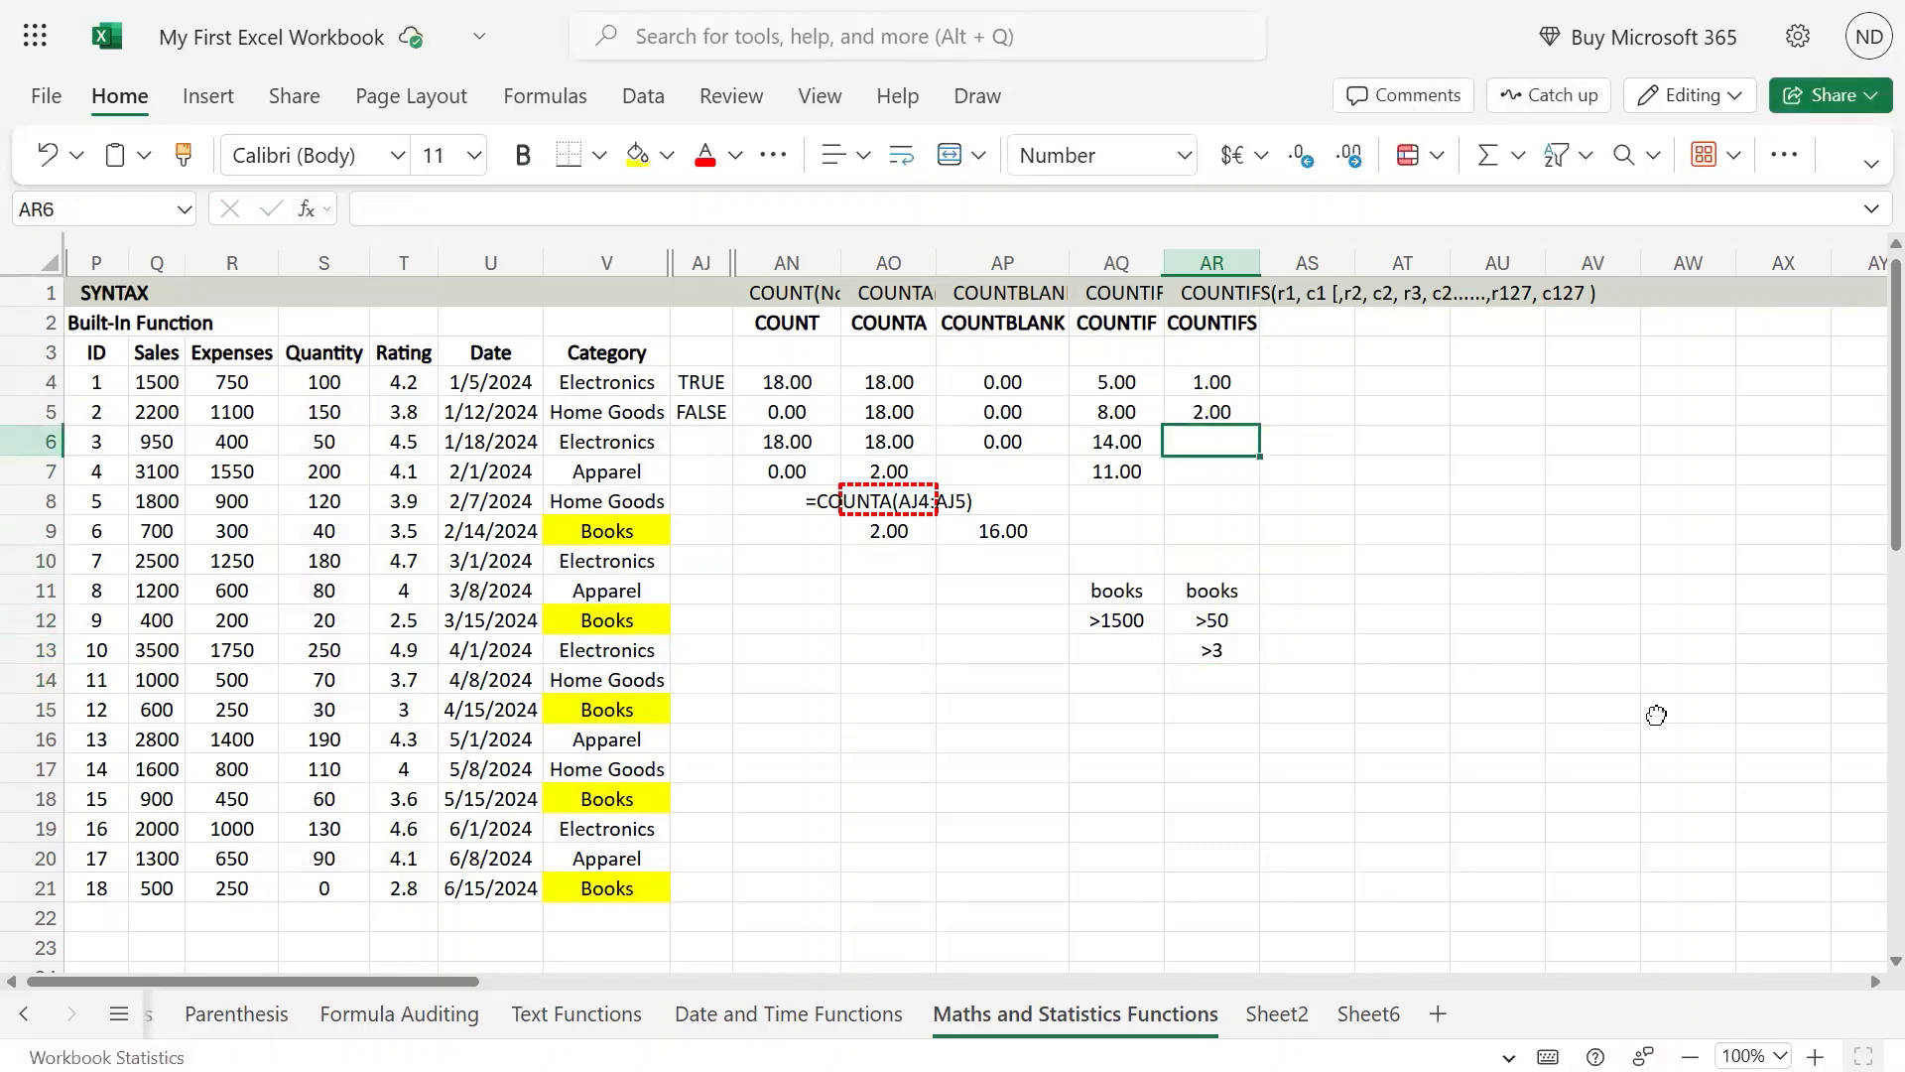
key("Up")
key("Down")
key("Down")
key("Down")
key("Down")
key("Down")
key("Down")
key("Down")
key("Down")
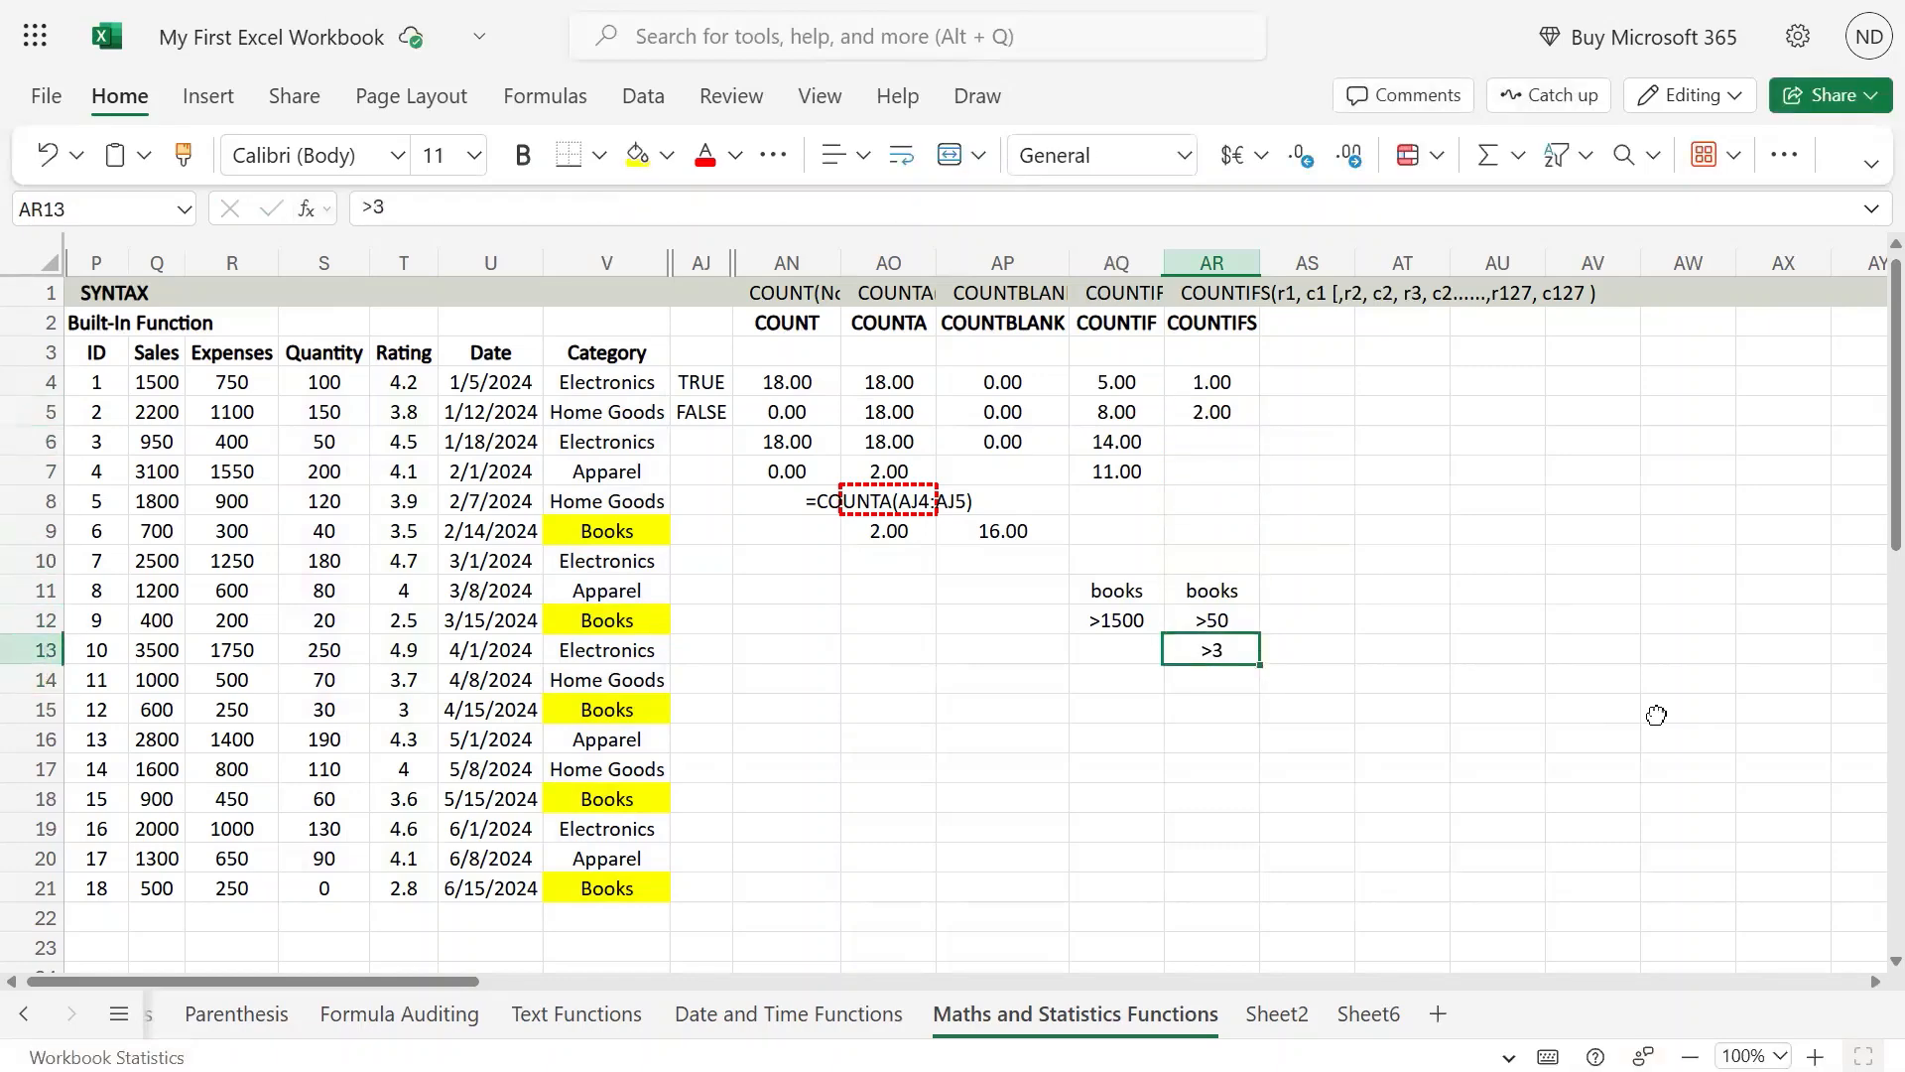
key("Up")
key("Up")
key("Up")
key("Up")
key("Up")
key("Up")
key("Up")
key("Up")
key("Up")
key("Up")
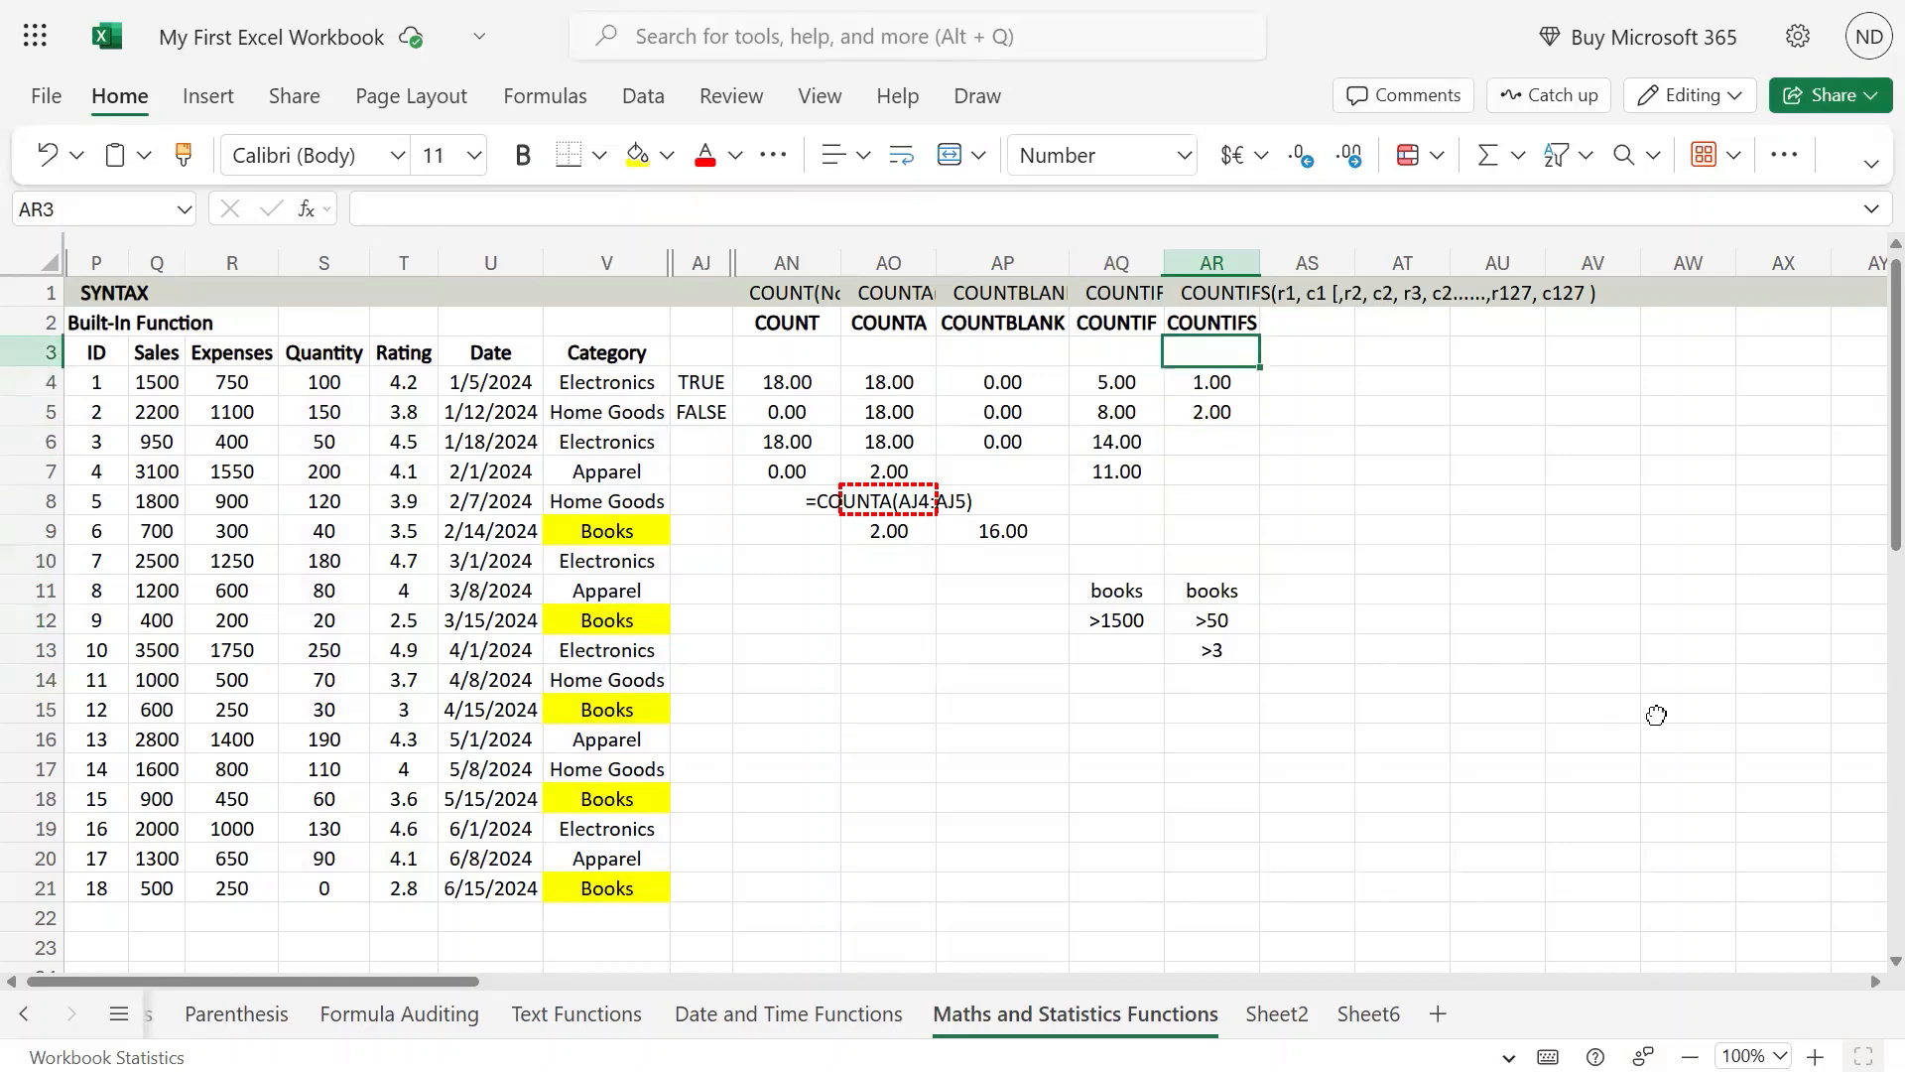
key("Down")
key("Down")
key("F2")
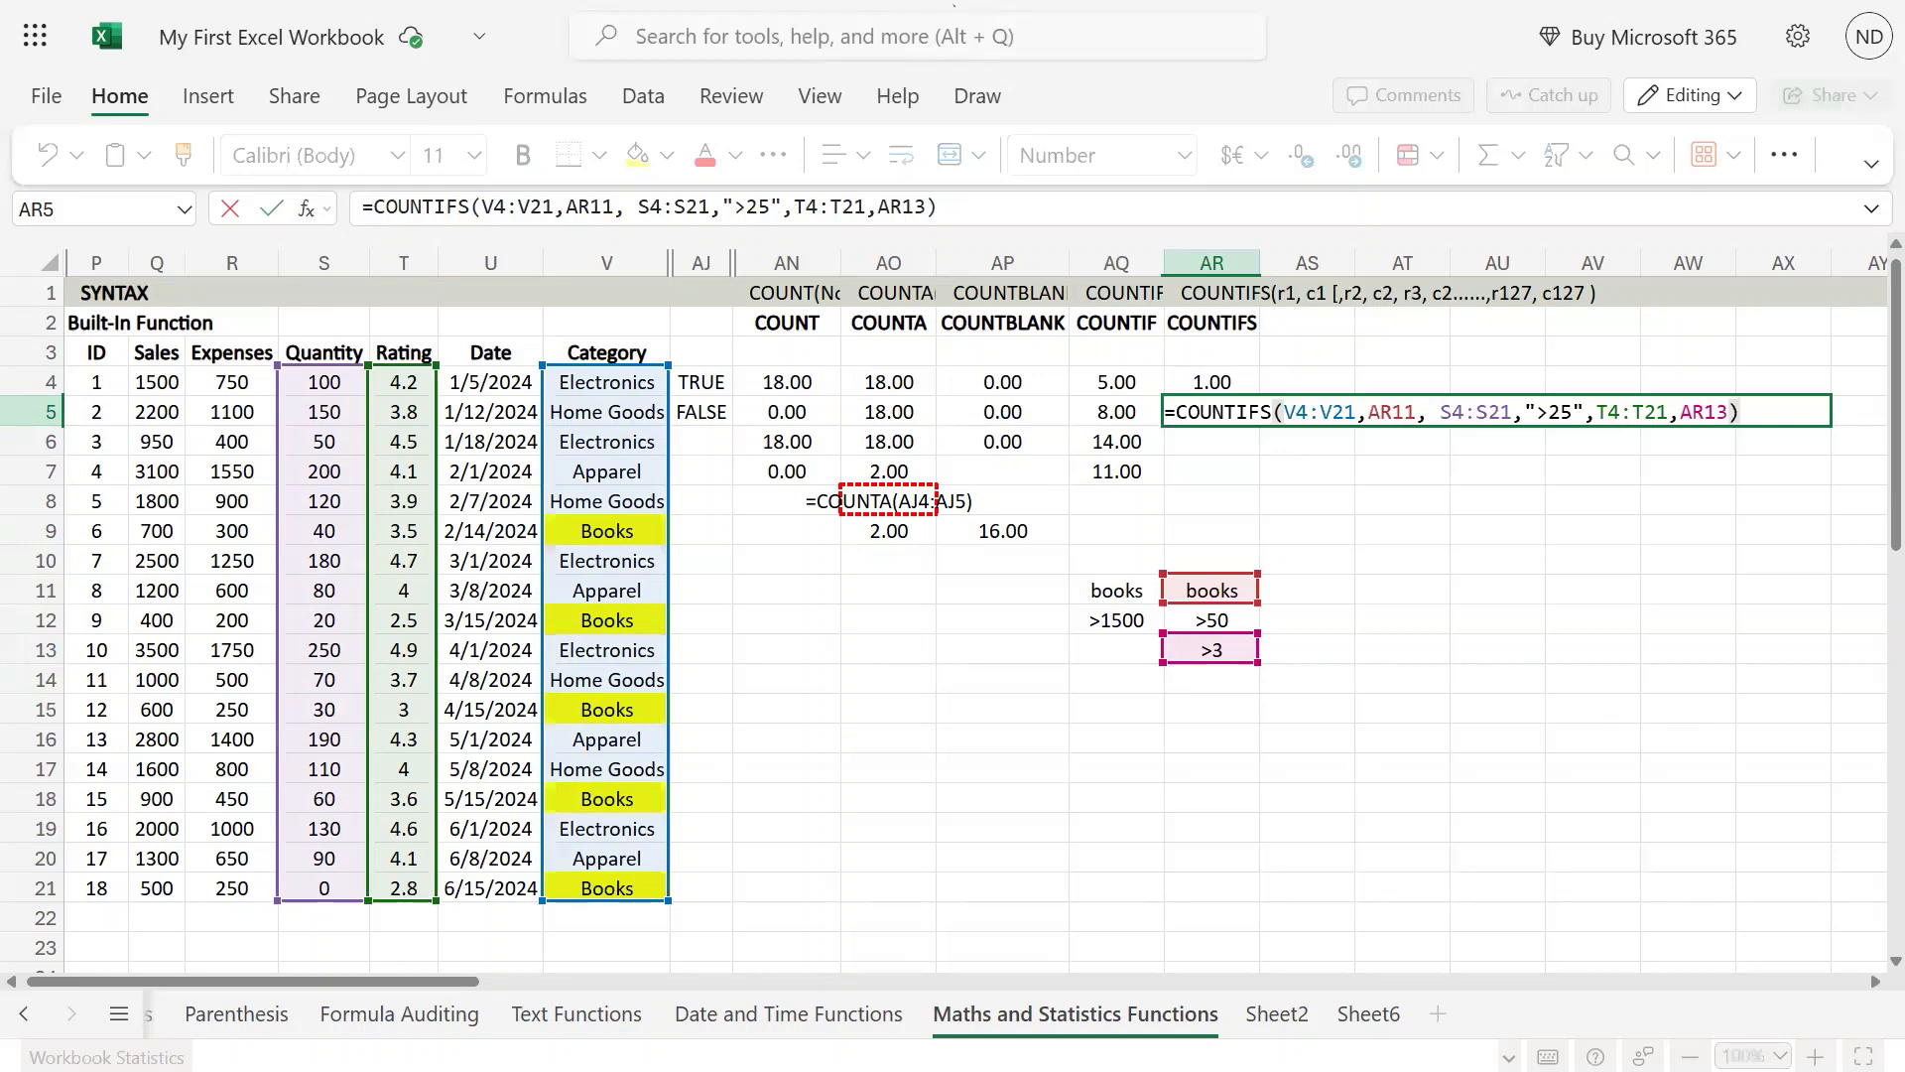
key("Escape")
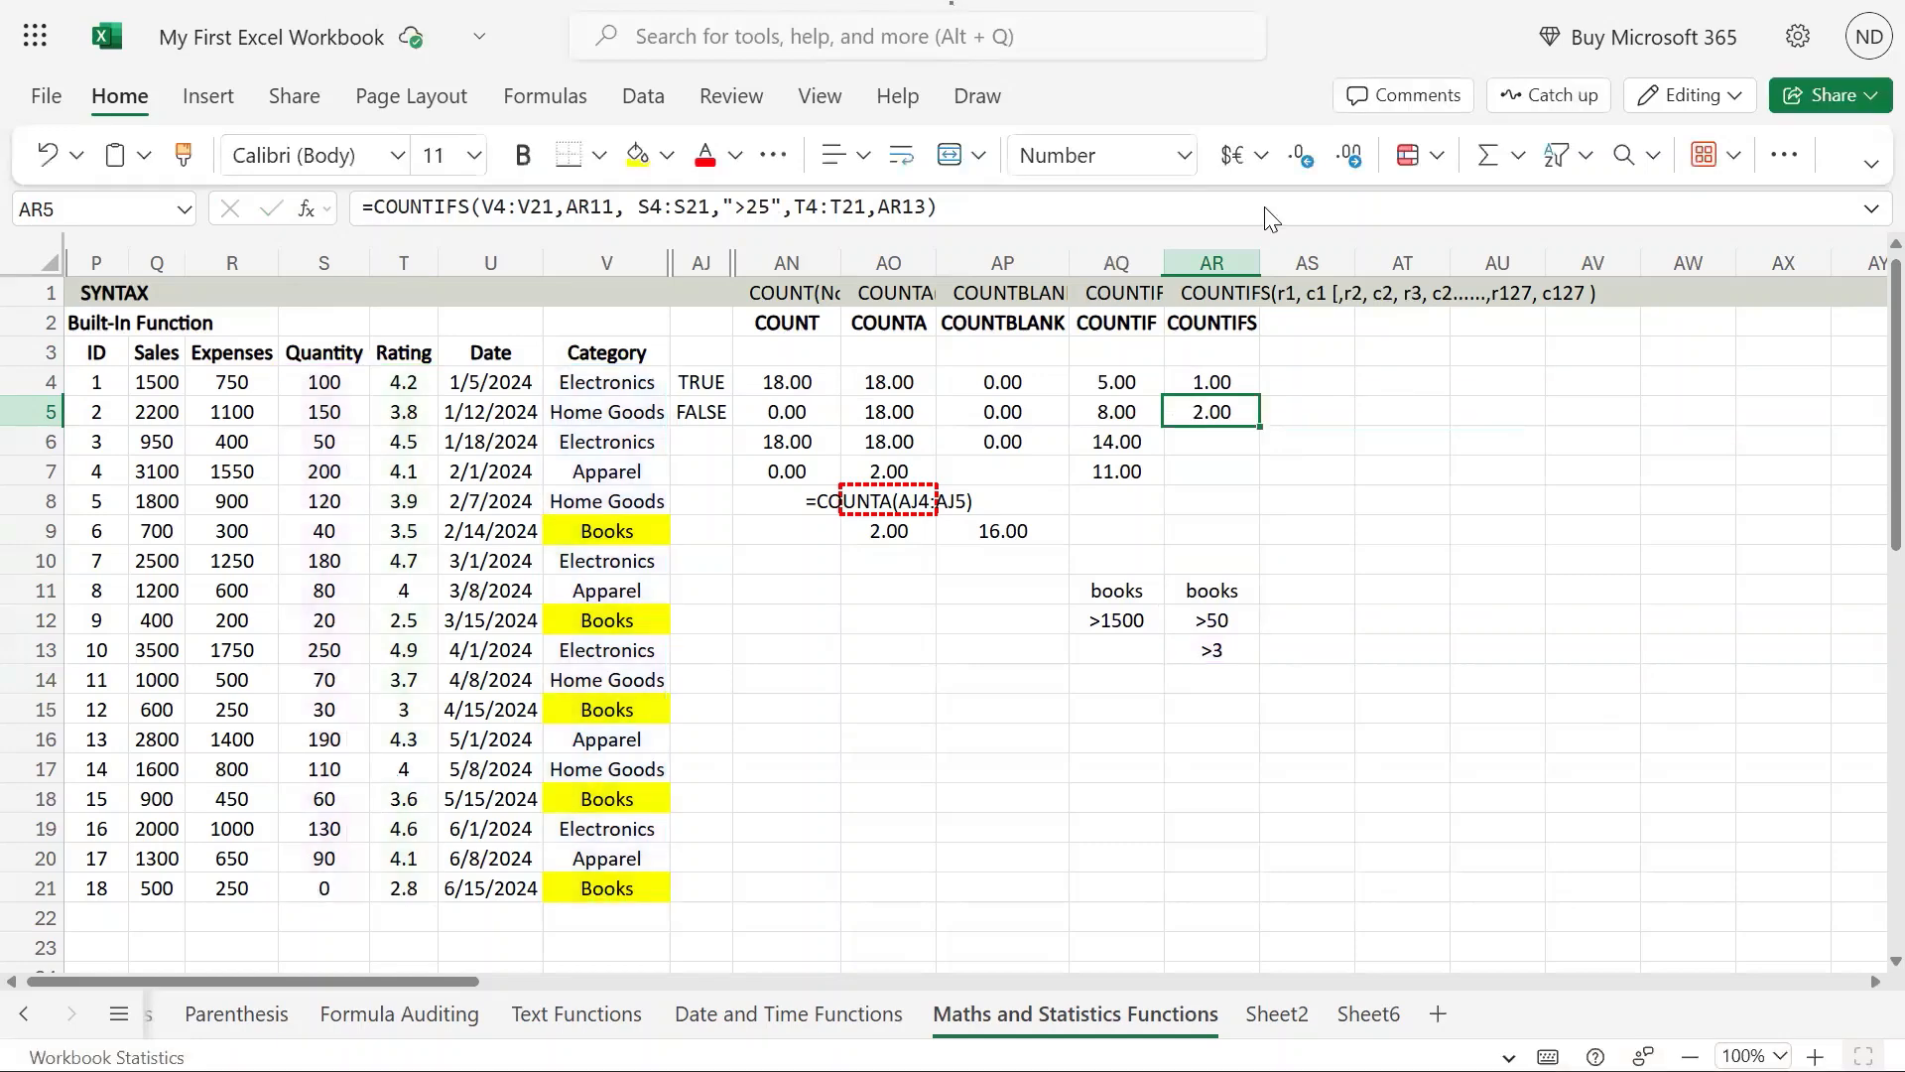
Step: Copy the COUNTIFS formula text from AR5 into AR6, keeping the same cell references
left_click(1120, 441)
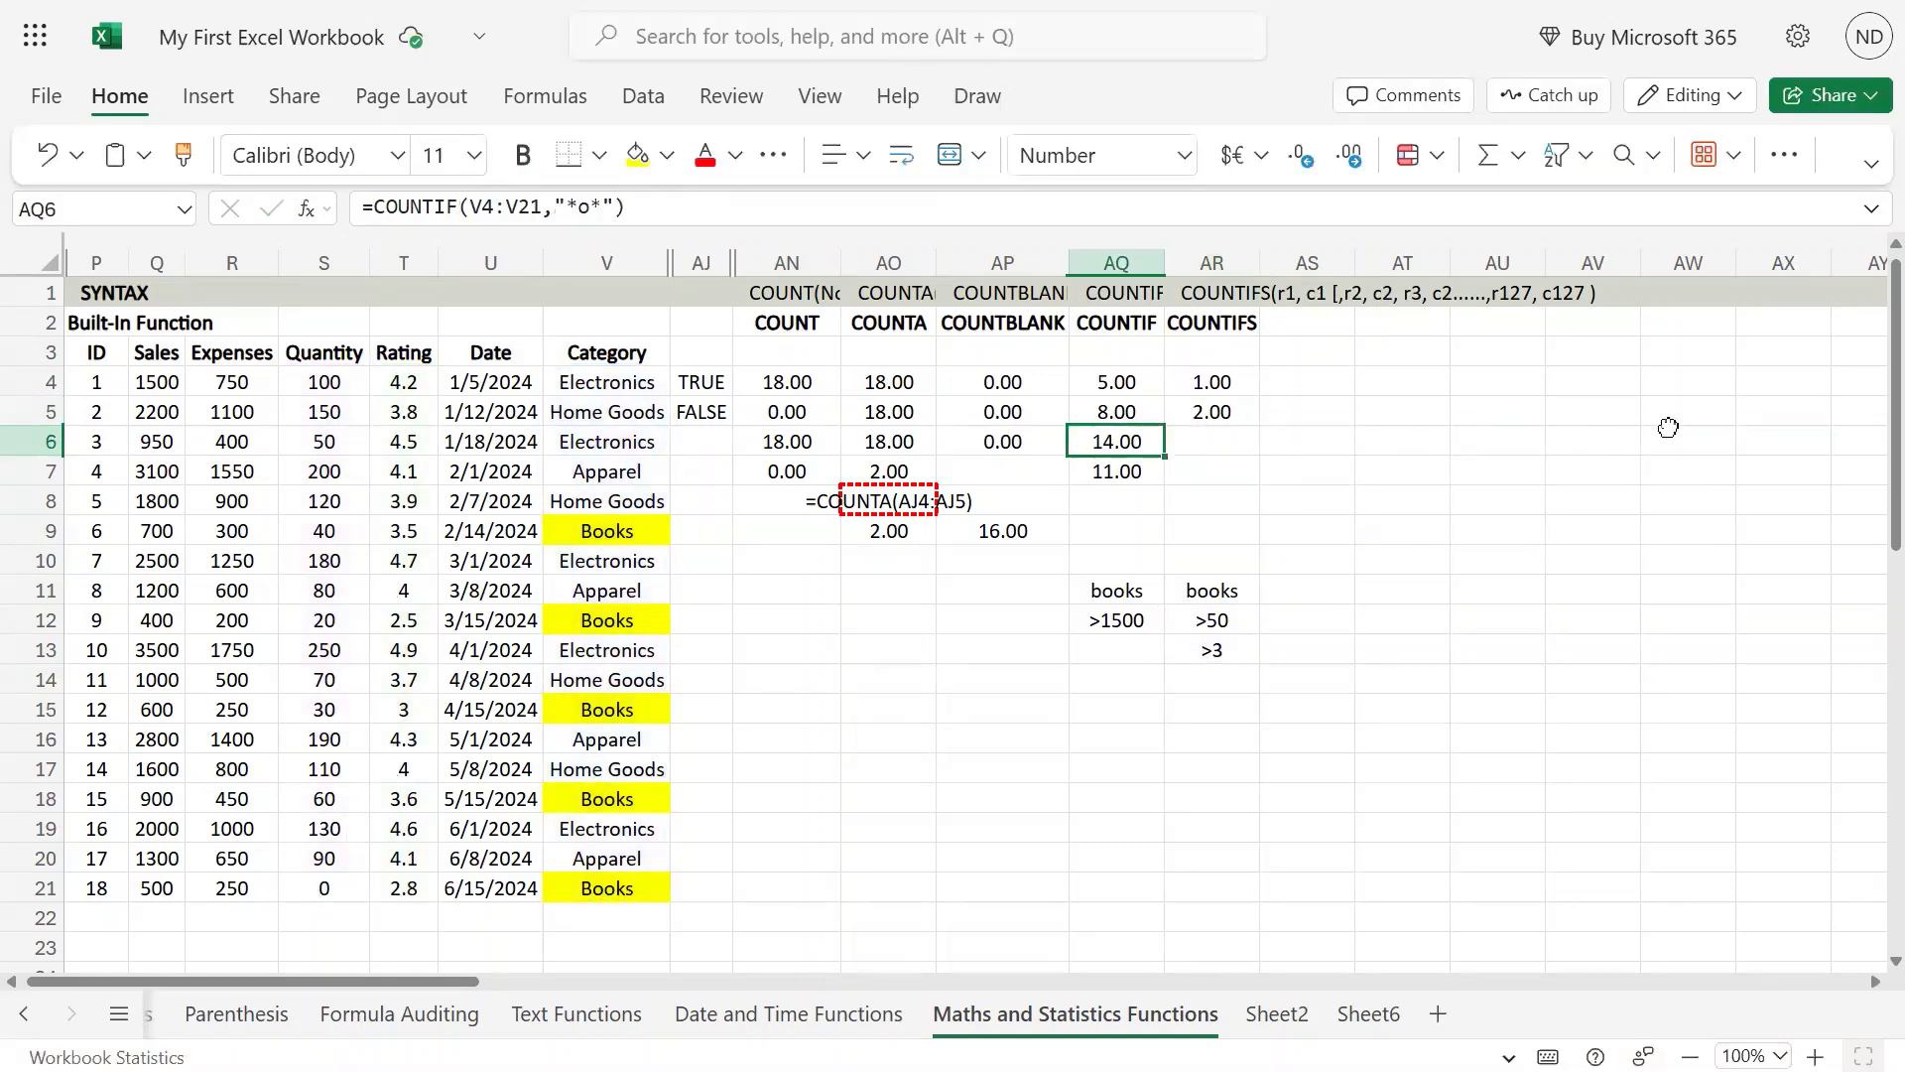
key("Up")
key("Right")
key("F2")
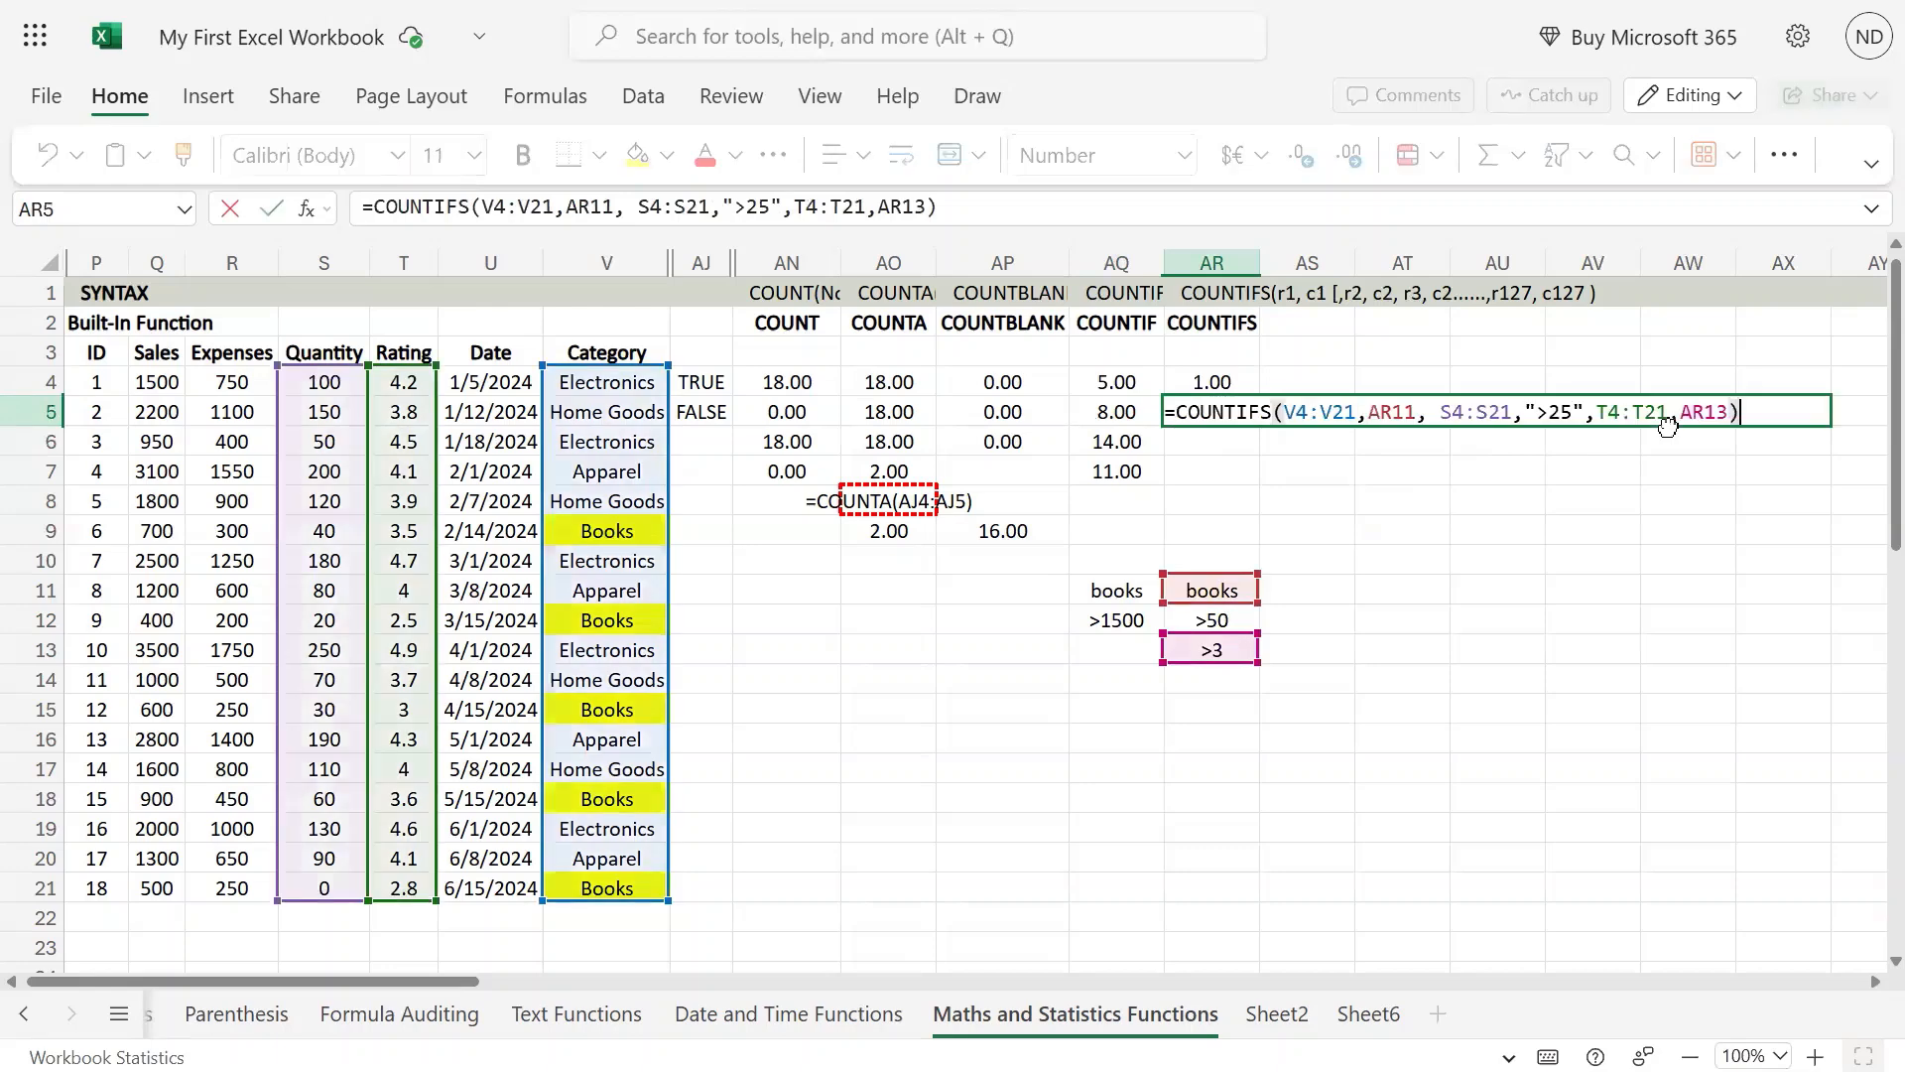
key("ctrl+a")
key("ctrl+c")
key("Return")
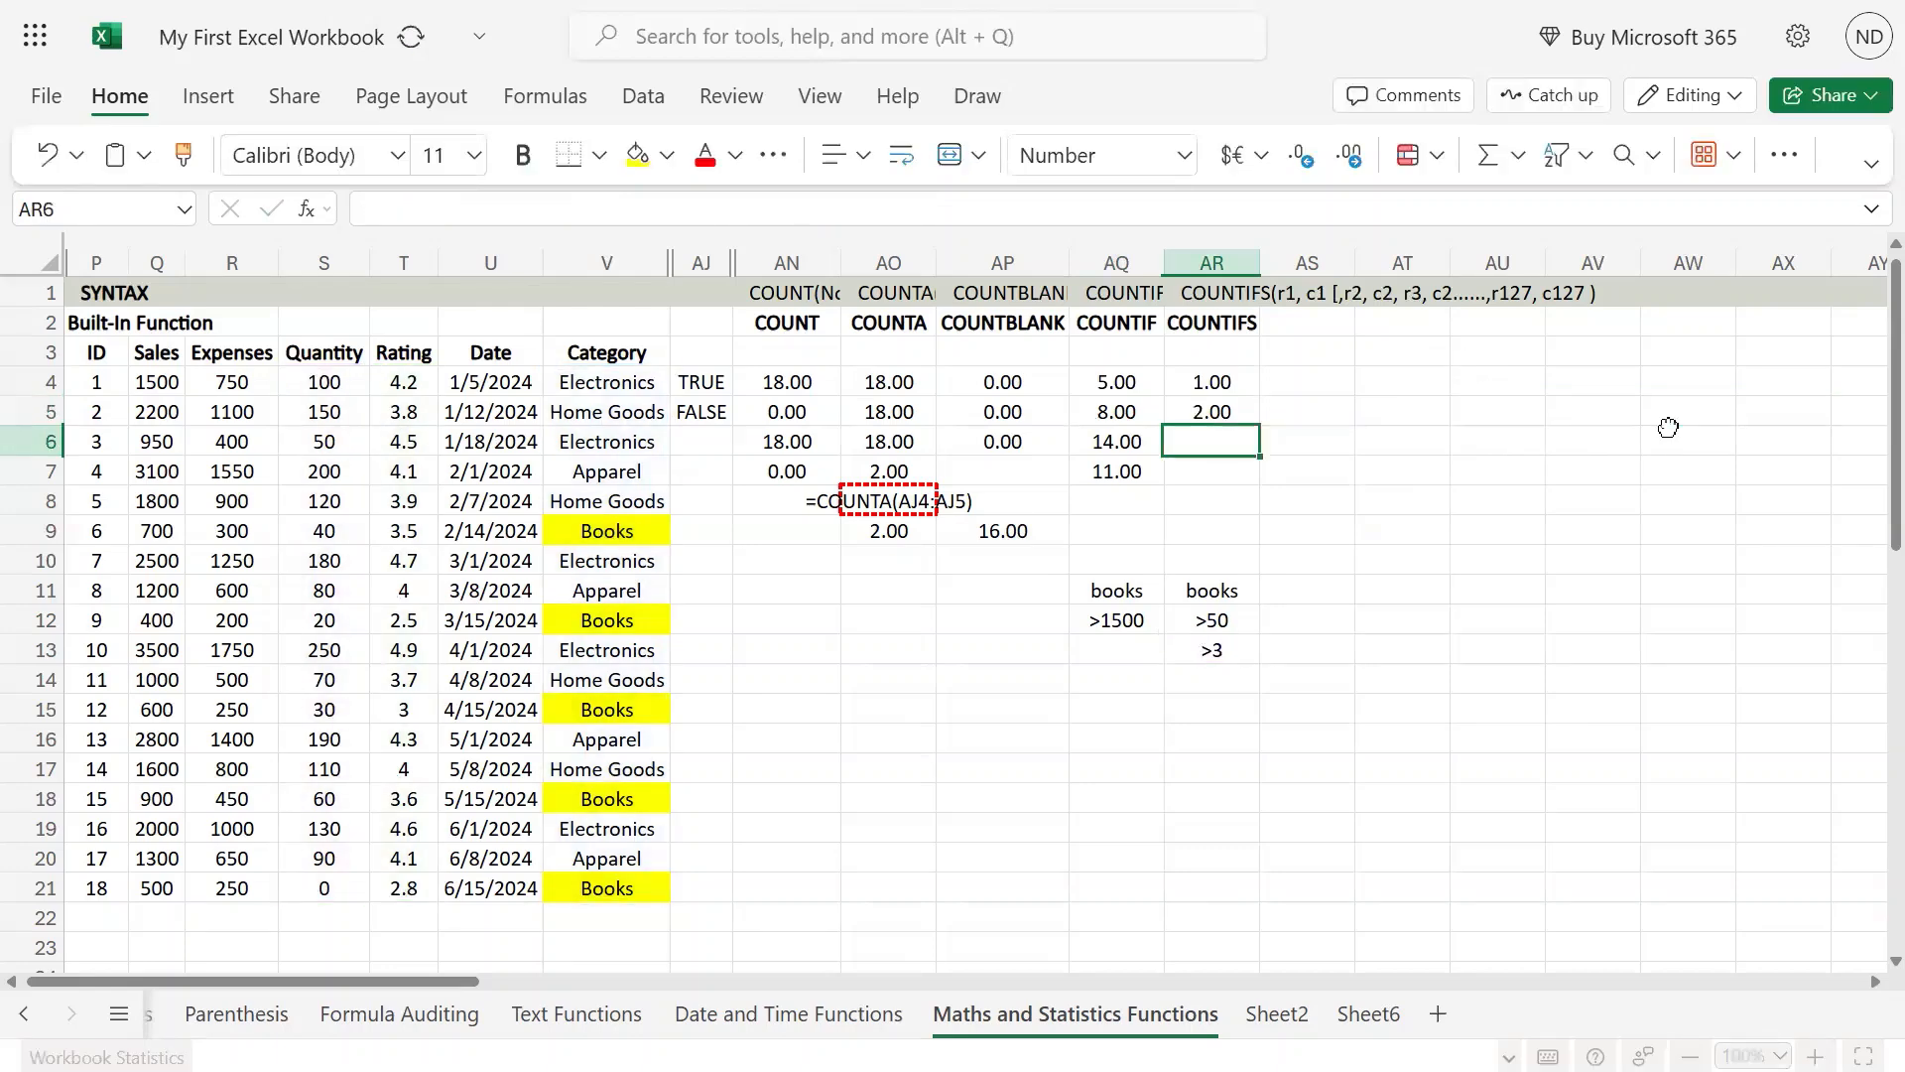
key("ctrl+v")
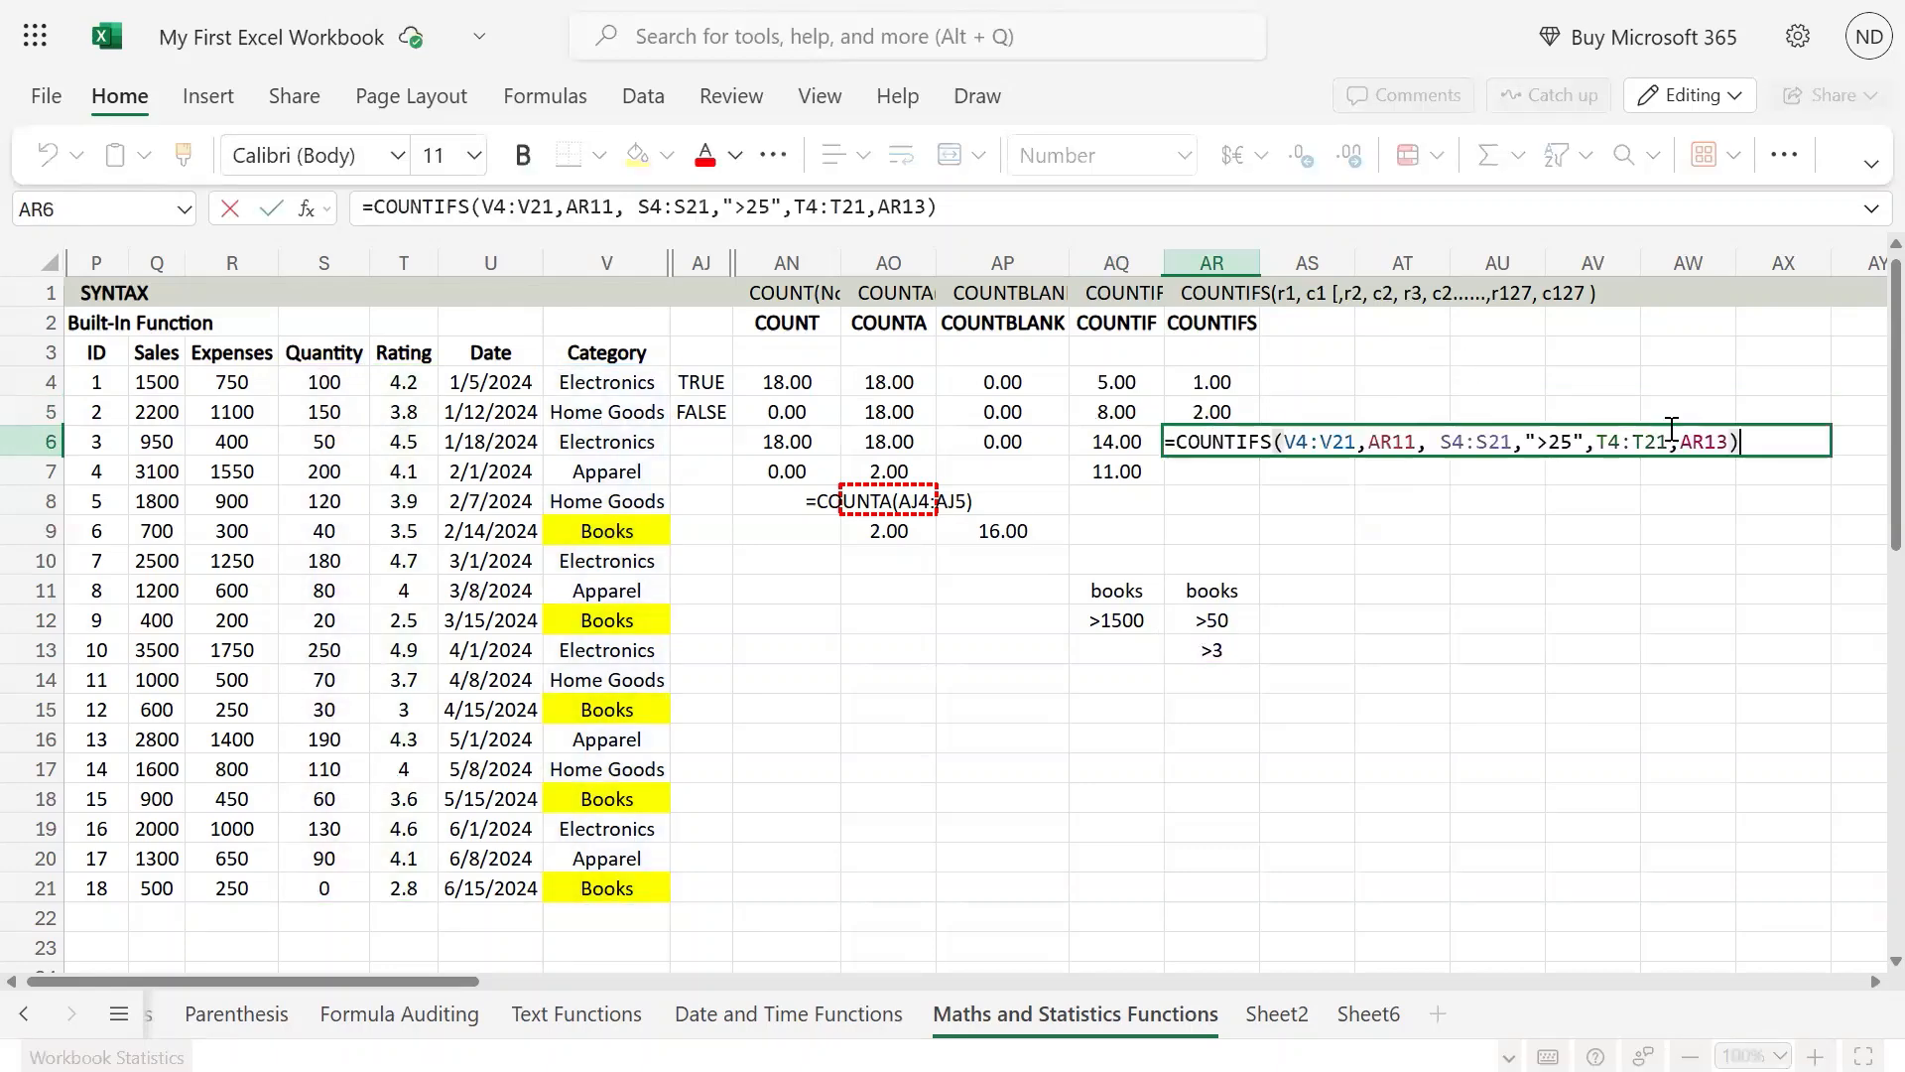
key("Return")
Step: Copy the wildcard criterion "*o*" from the COUNTIF formula in AQ6
key("Up")
key("Left")
key("F2")
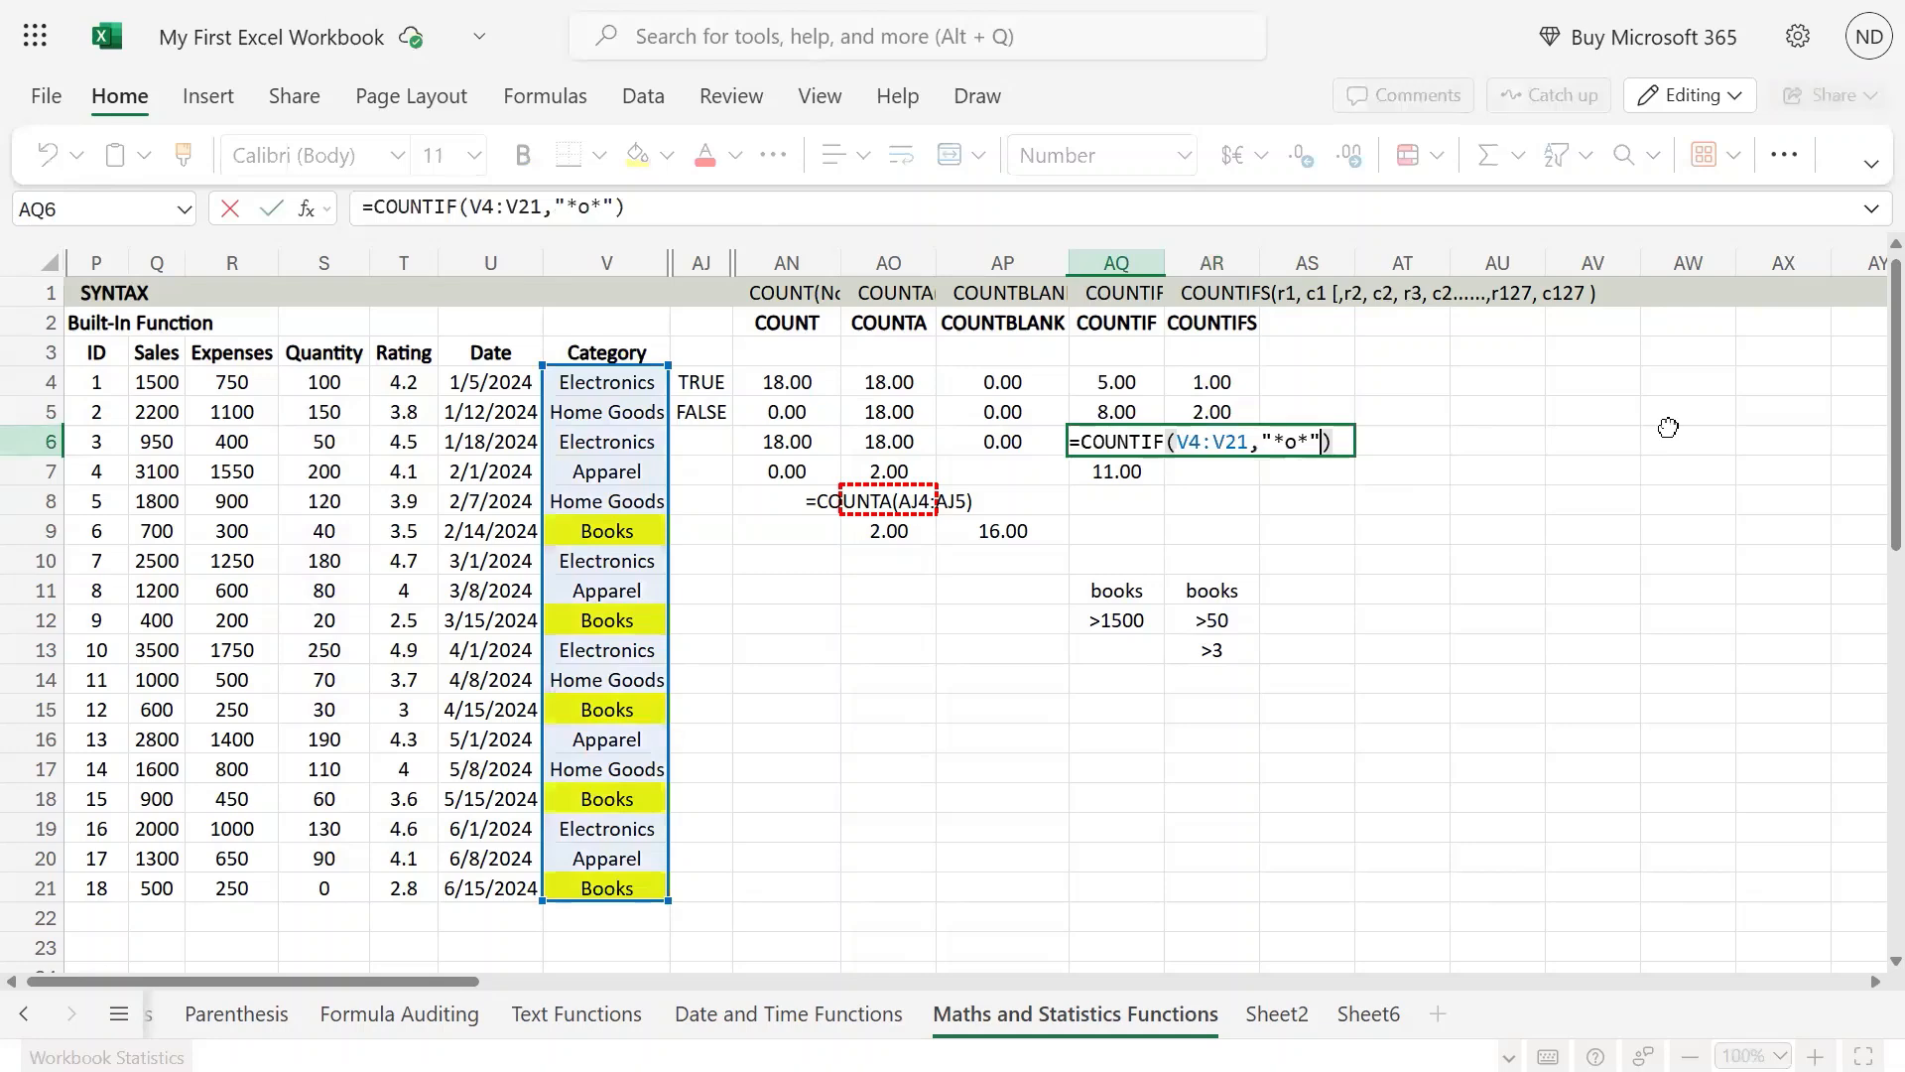
key("Left")
key("Left")
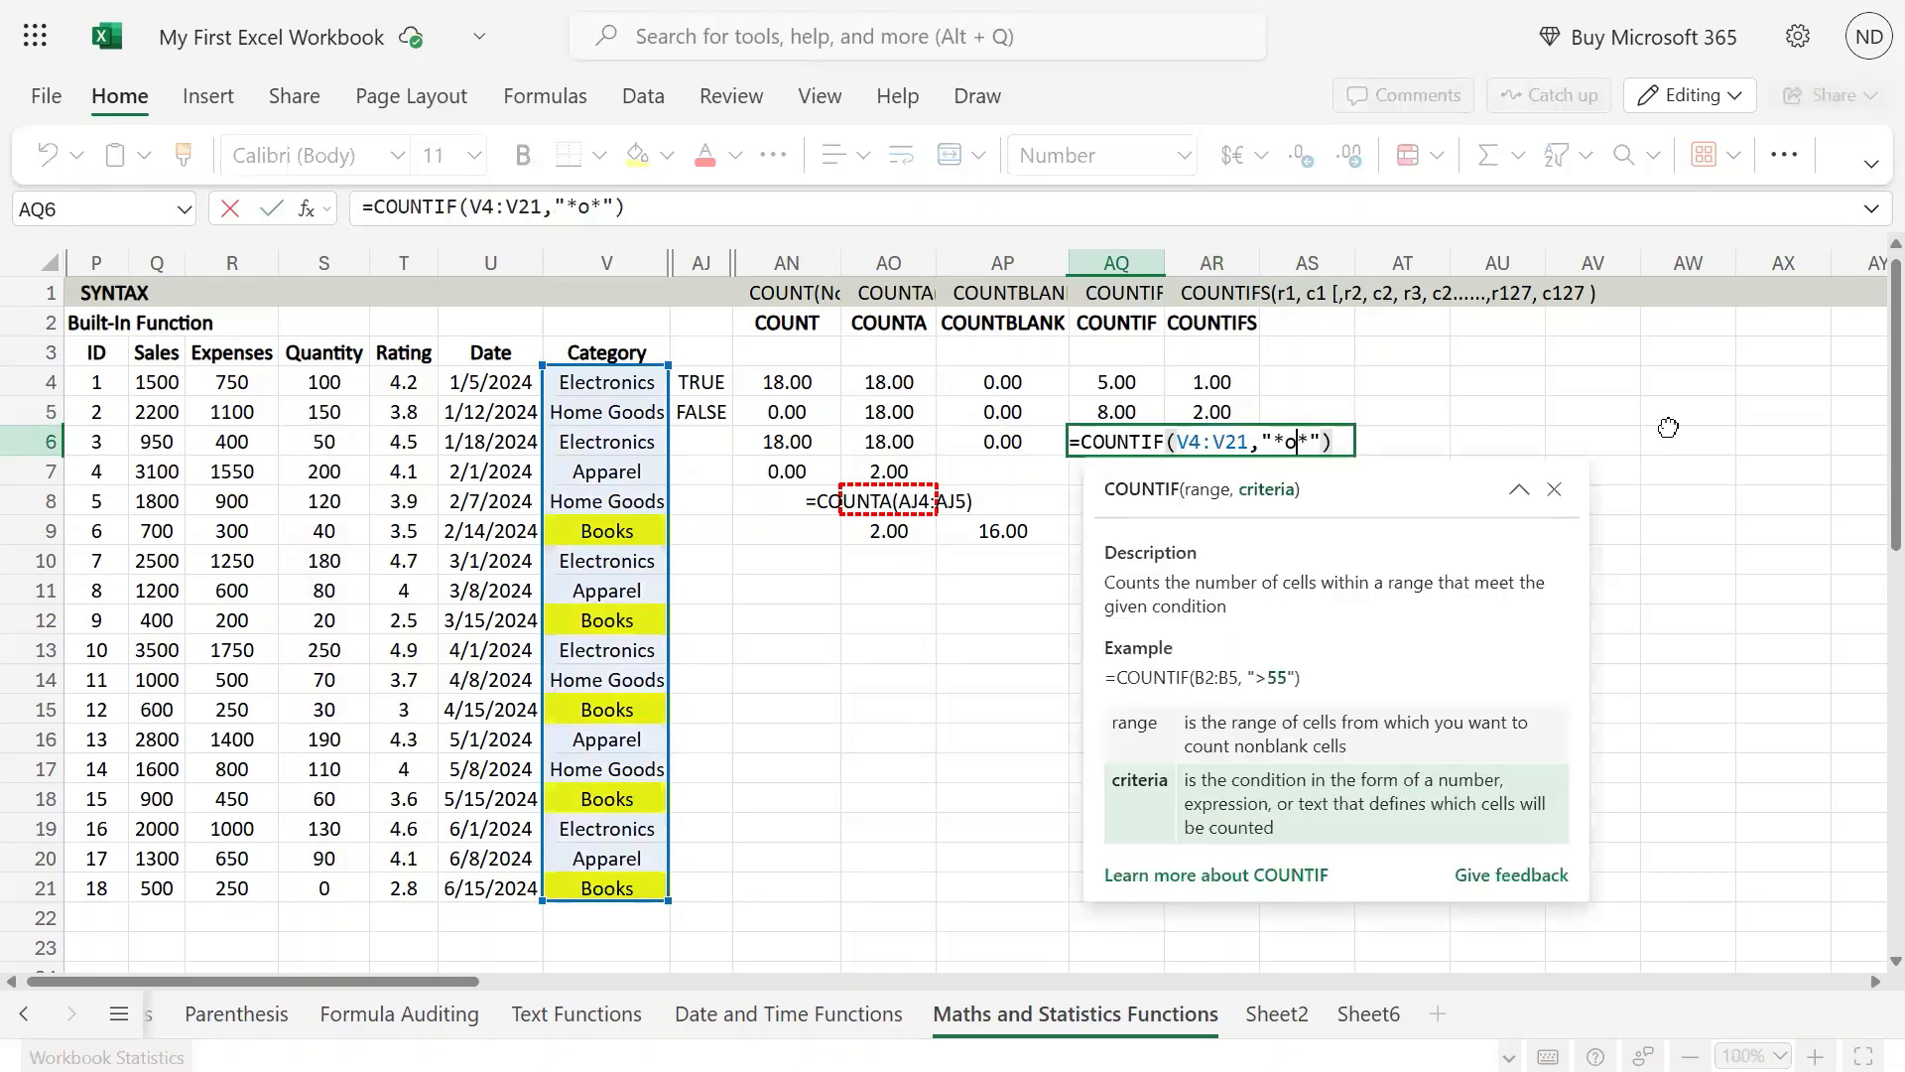
key("shift+Right")
key("shift+Right")
key("shift+Right")
key("ctrl+c")
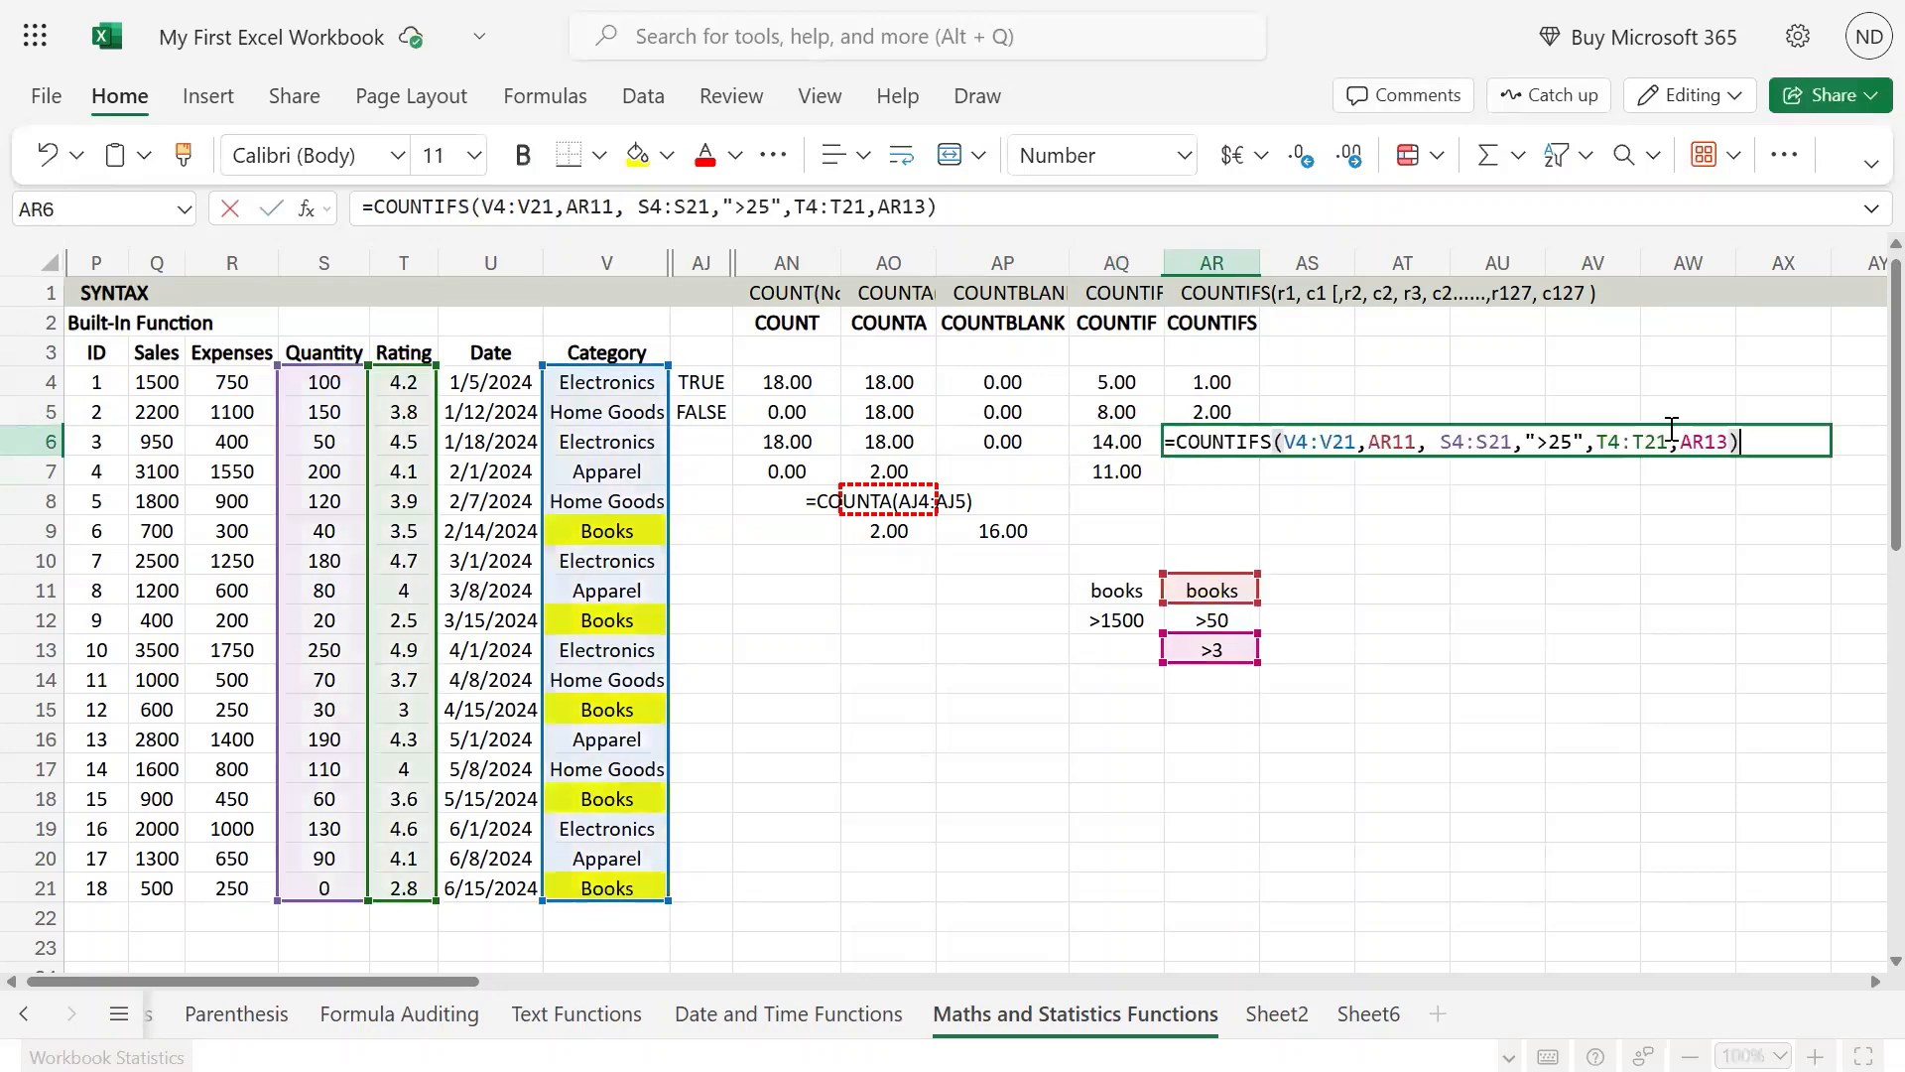
Step: Replace the first criterion AR11 in the AR6 COUNTIFS formula with "*o*" and commit it
key("Left")
key("Left")
key("Left")
key("Left")
key("Left")
key("Left")
key("Left")
key("Left")
key("Left")
key("Left")
key("Left")
key("Left")
key("Left")
key("Left")
key("Left")
key("Left")
key("Left")
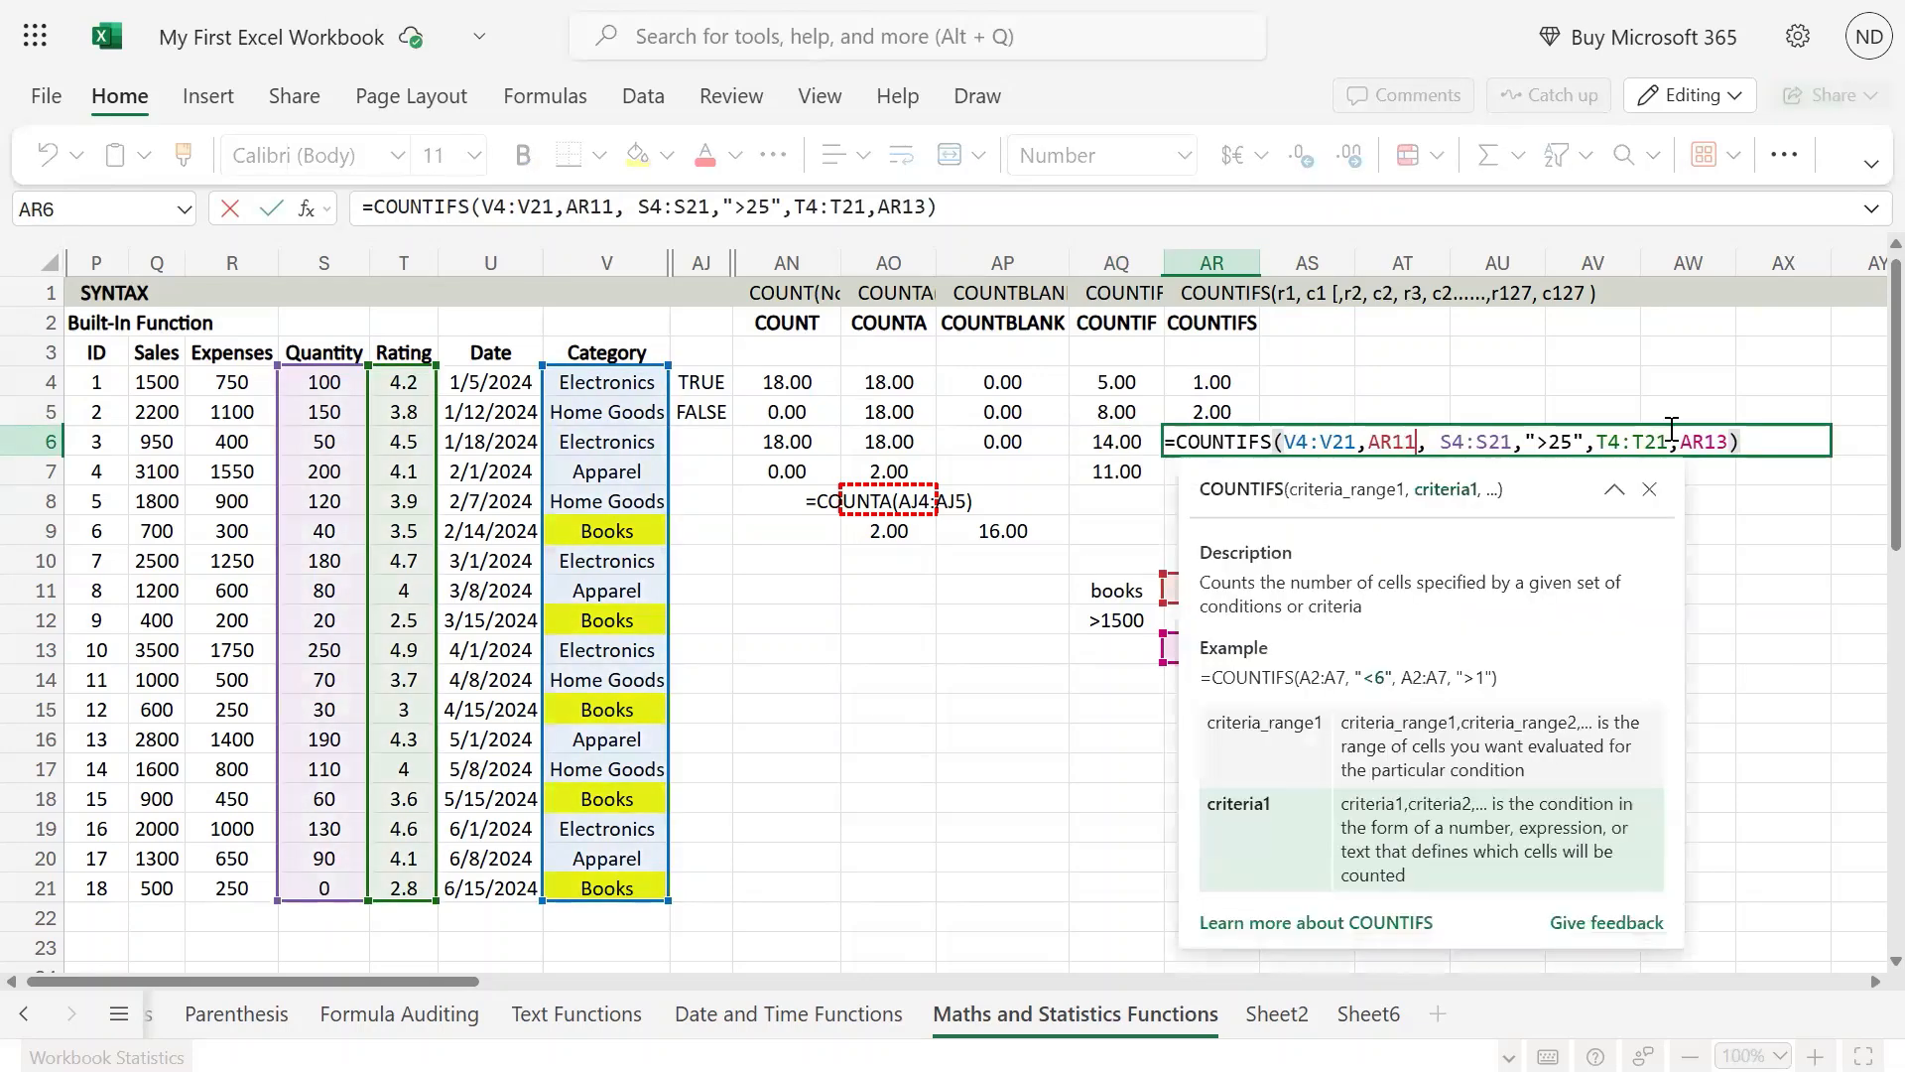
key("shift+Left")
key("shift+Left")
key("shift+Left")
key("ctrl+v")
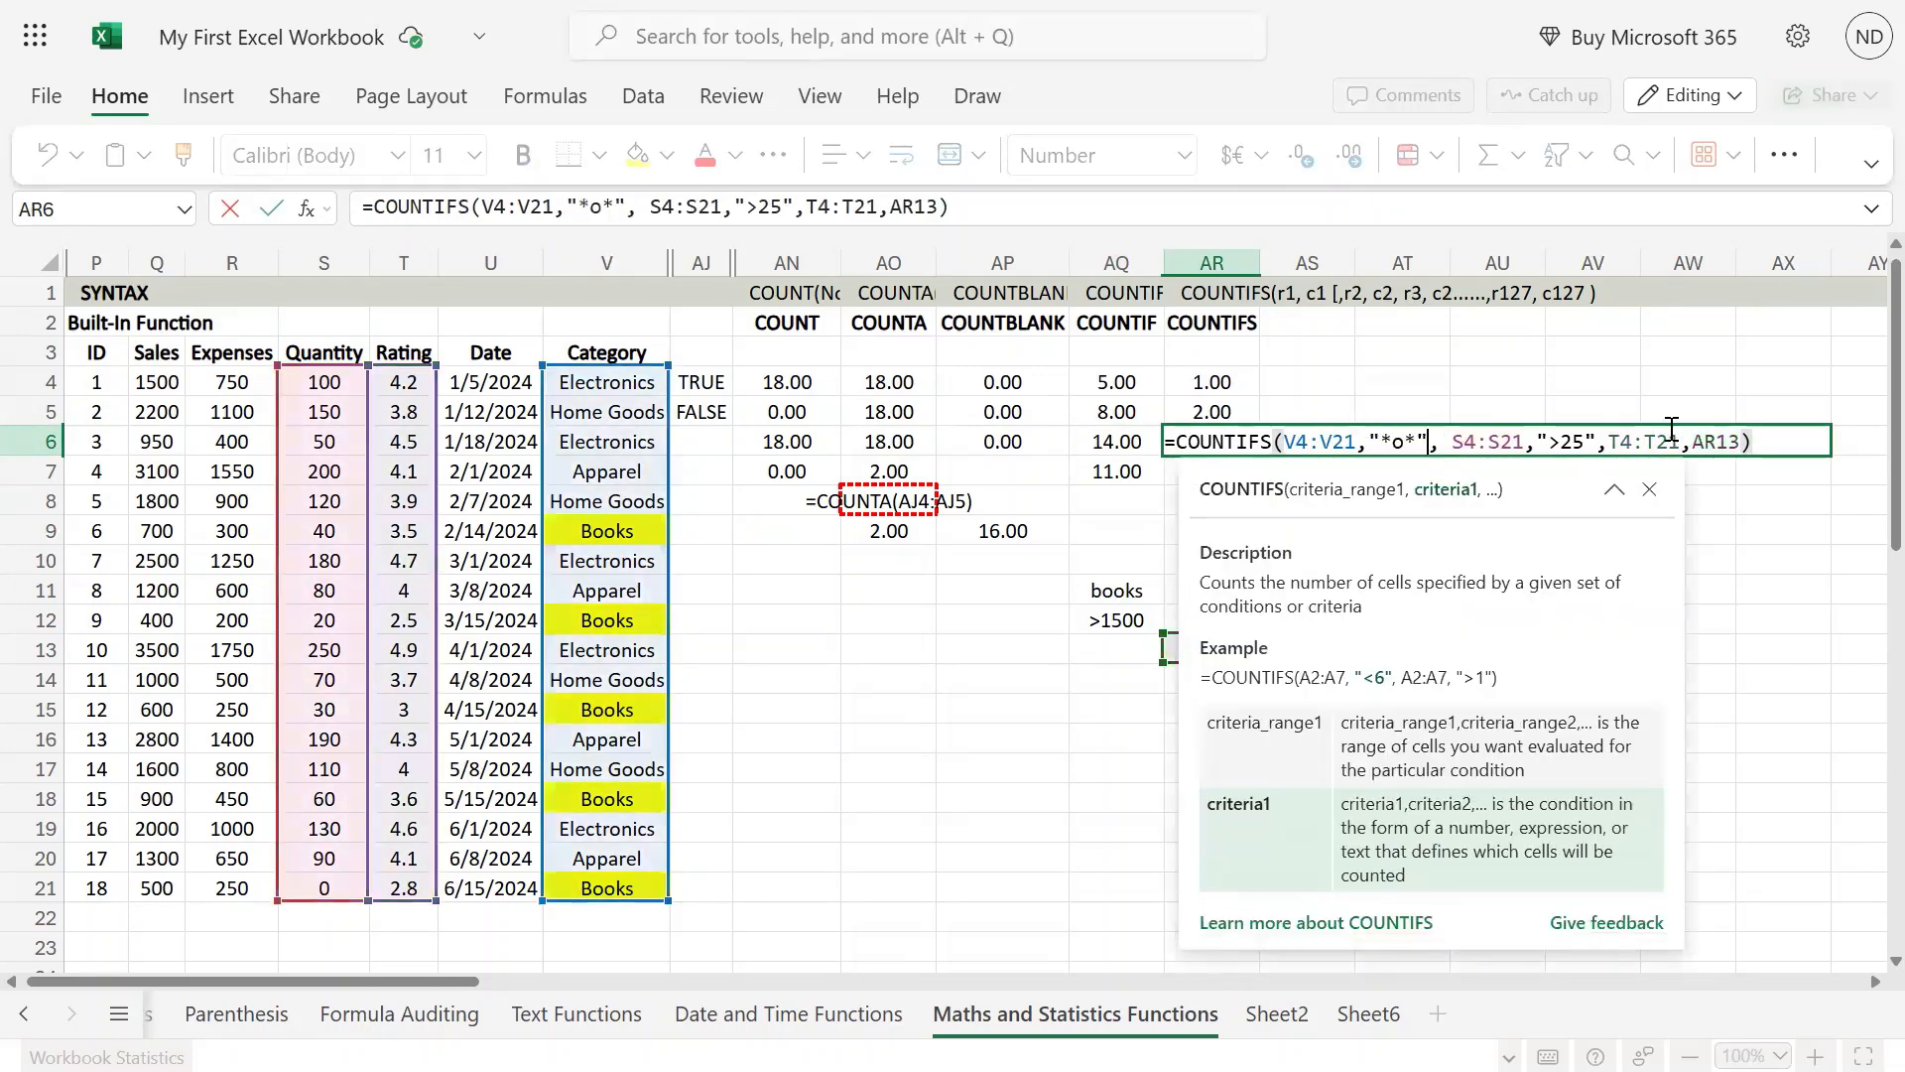
key("Return")
key("Up")
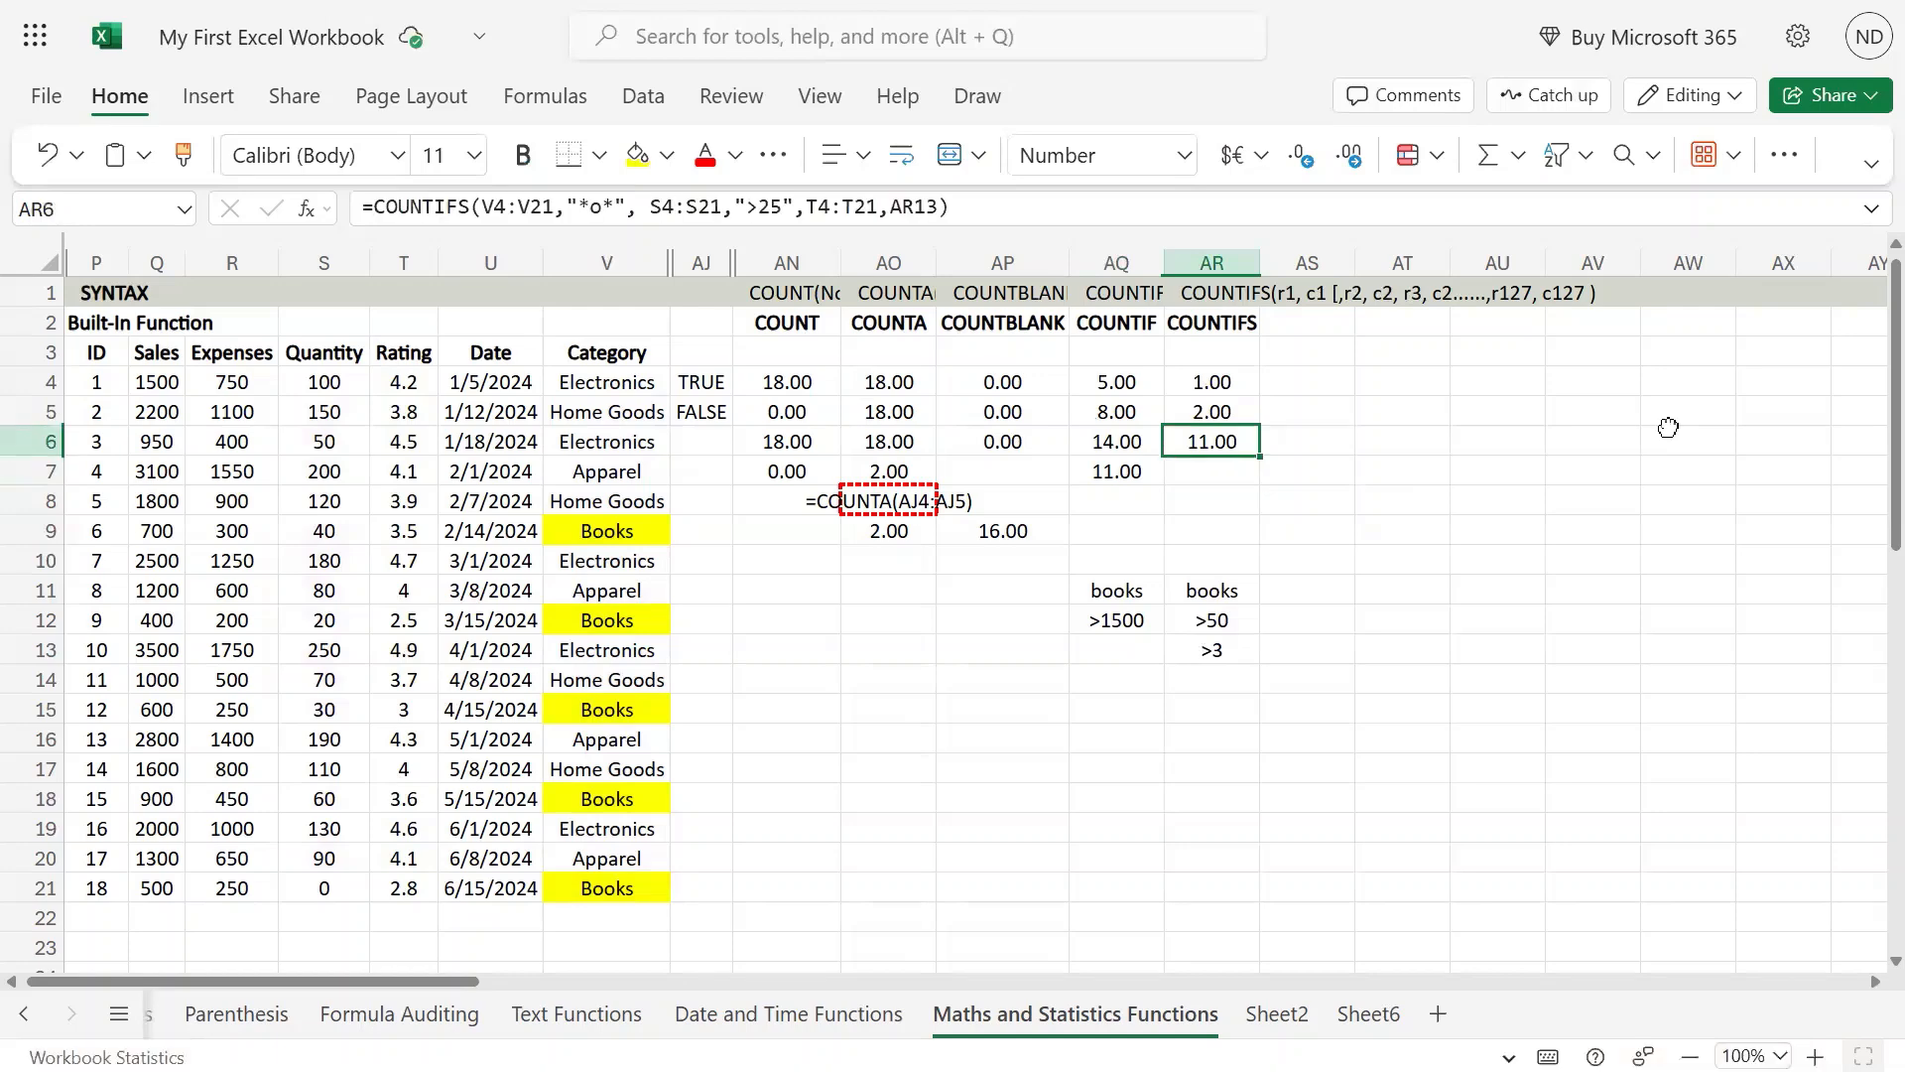
Step: Examine the COUNTIFS formula in AR6 argument by argument, checking the wildcard, quantity and rating criteria against their ranges
key("Left")
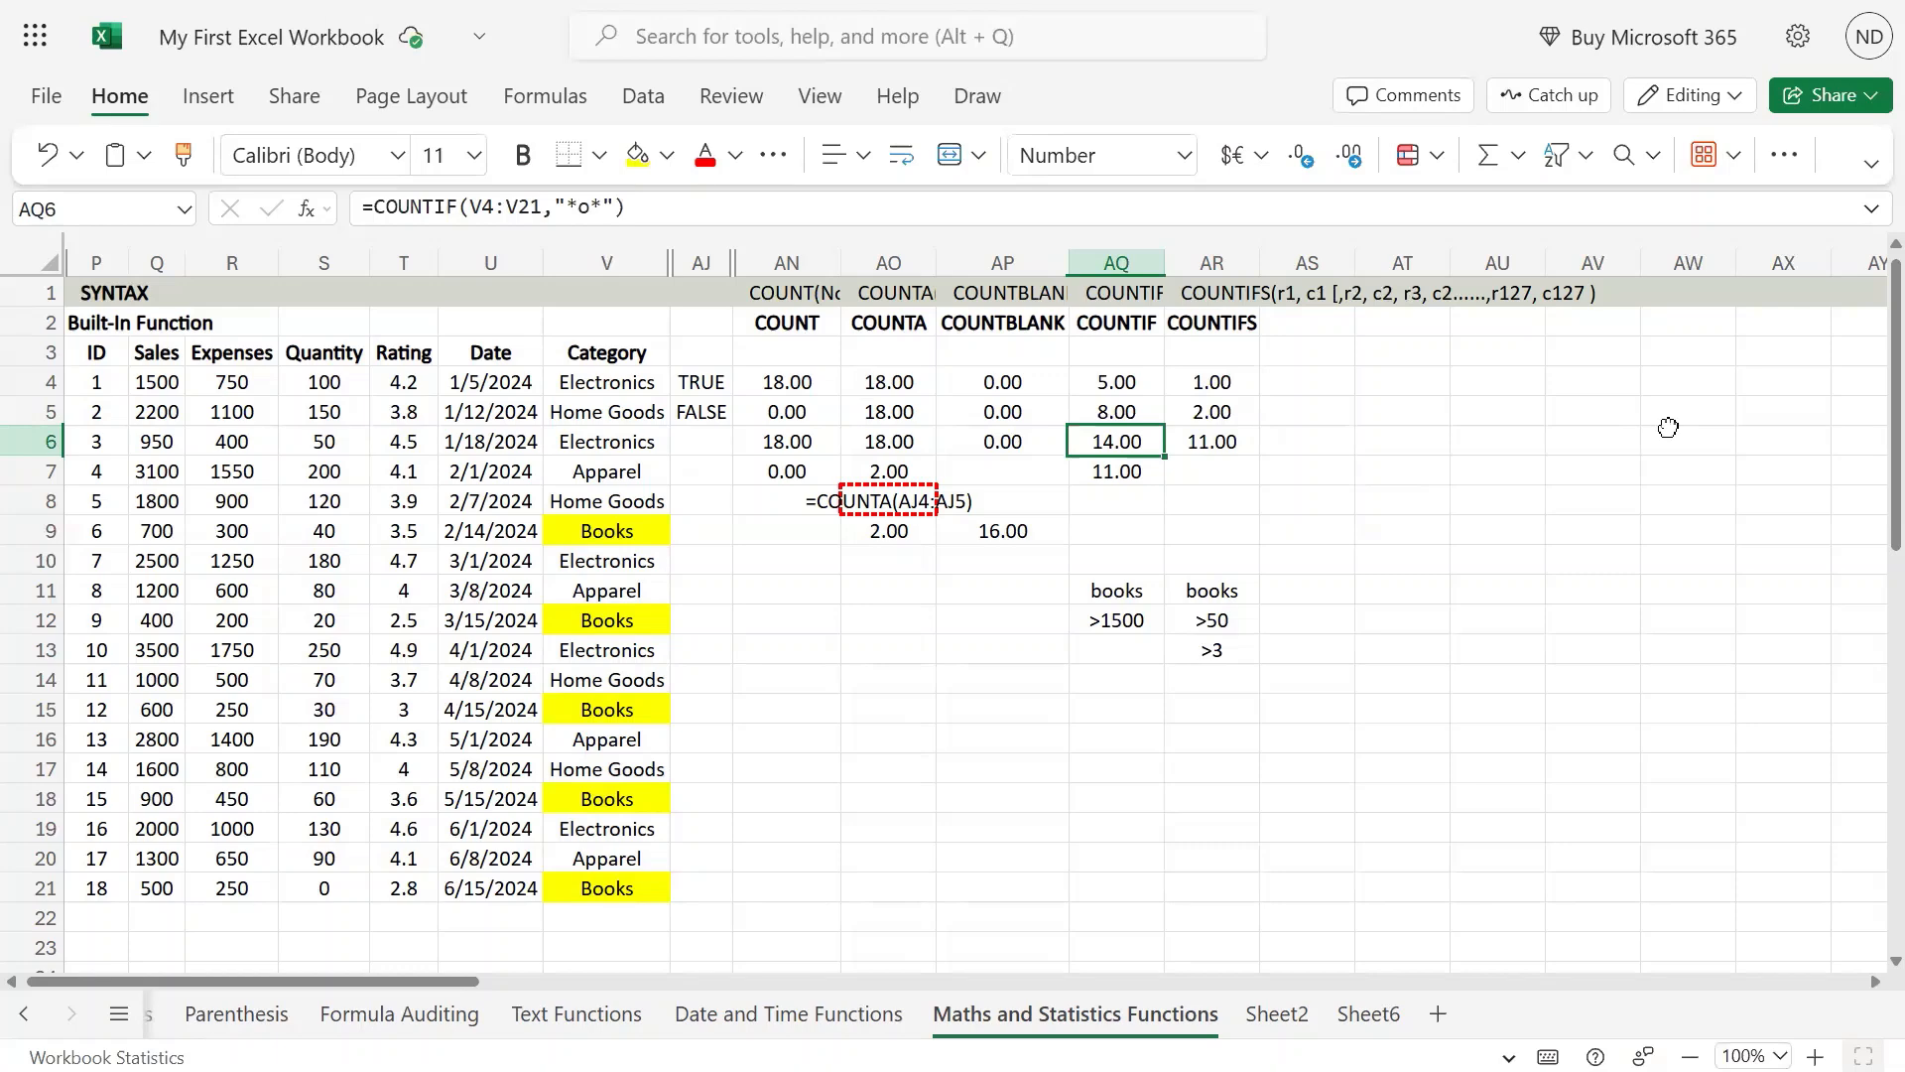
key("Right")
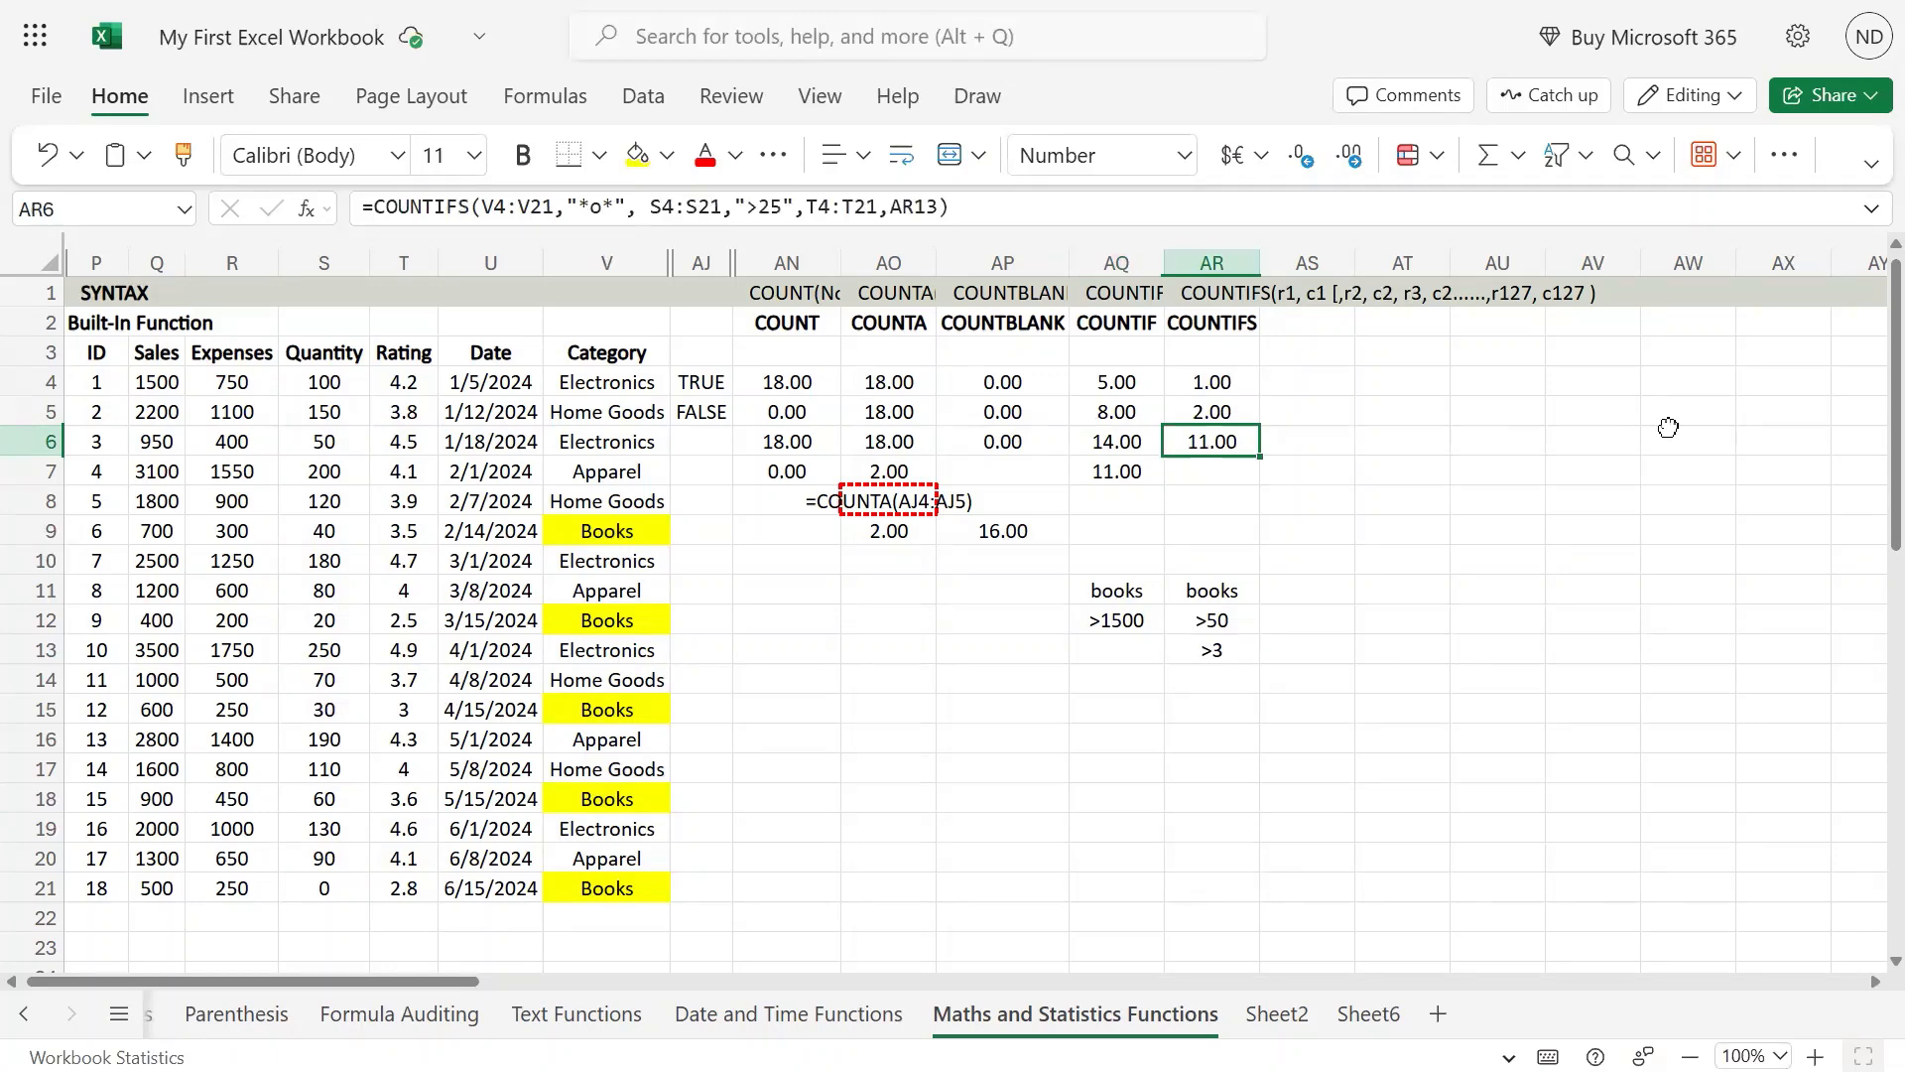
key("F2")
key("Left")
key("Left")
key("Left")
key("Left")
key("Left")
key("Left")
key("Left")
key("Left")
key("Left")
key("Left")
key("Left")
key("Left")
key("Left")
key("Left")
key("Left")
key("Left")
key("Left")
key("Left")
key("Left")
key("Left")
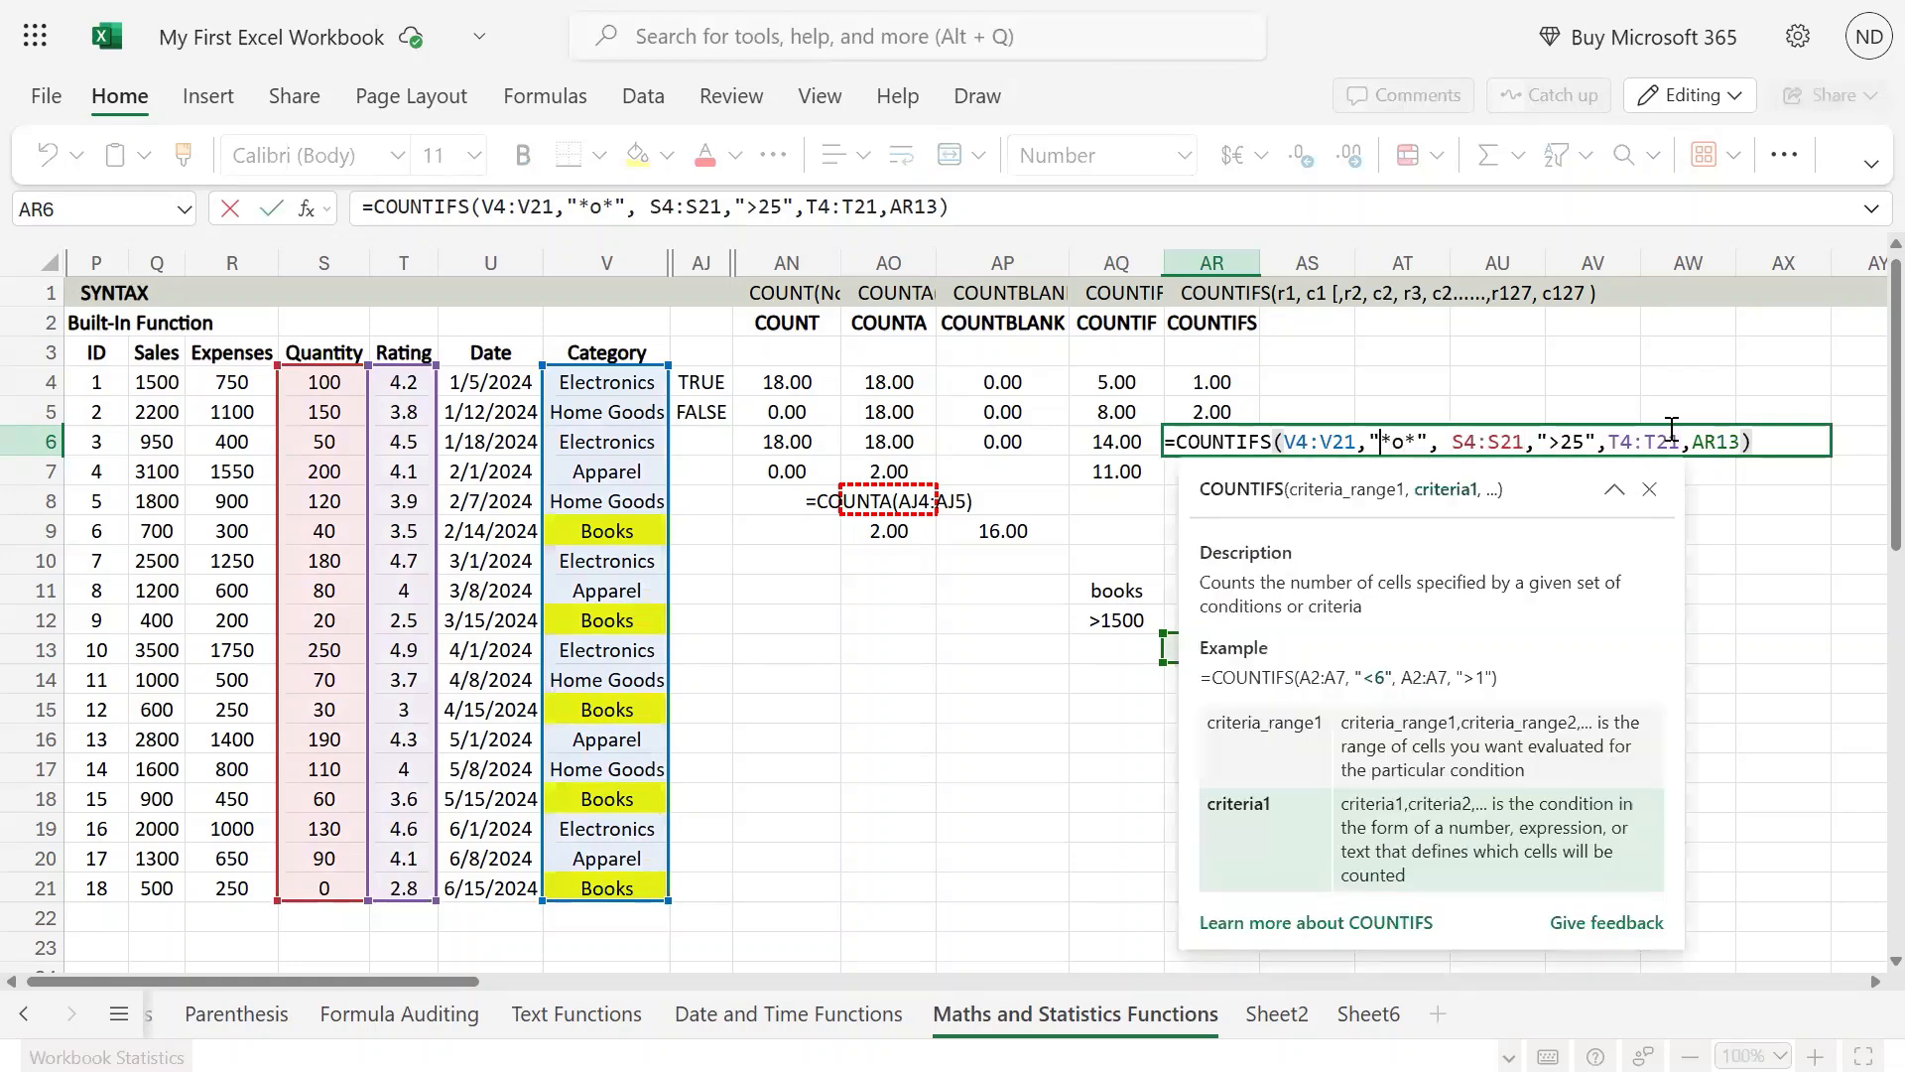
key("shift+Right")
key("shift+Right")
key("shift+Right")
key("Right")
key("Right")
key("Right")
key("Right")
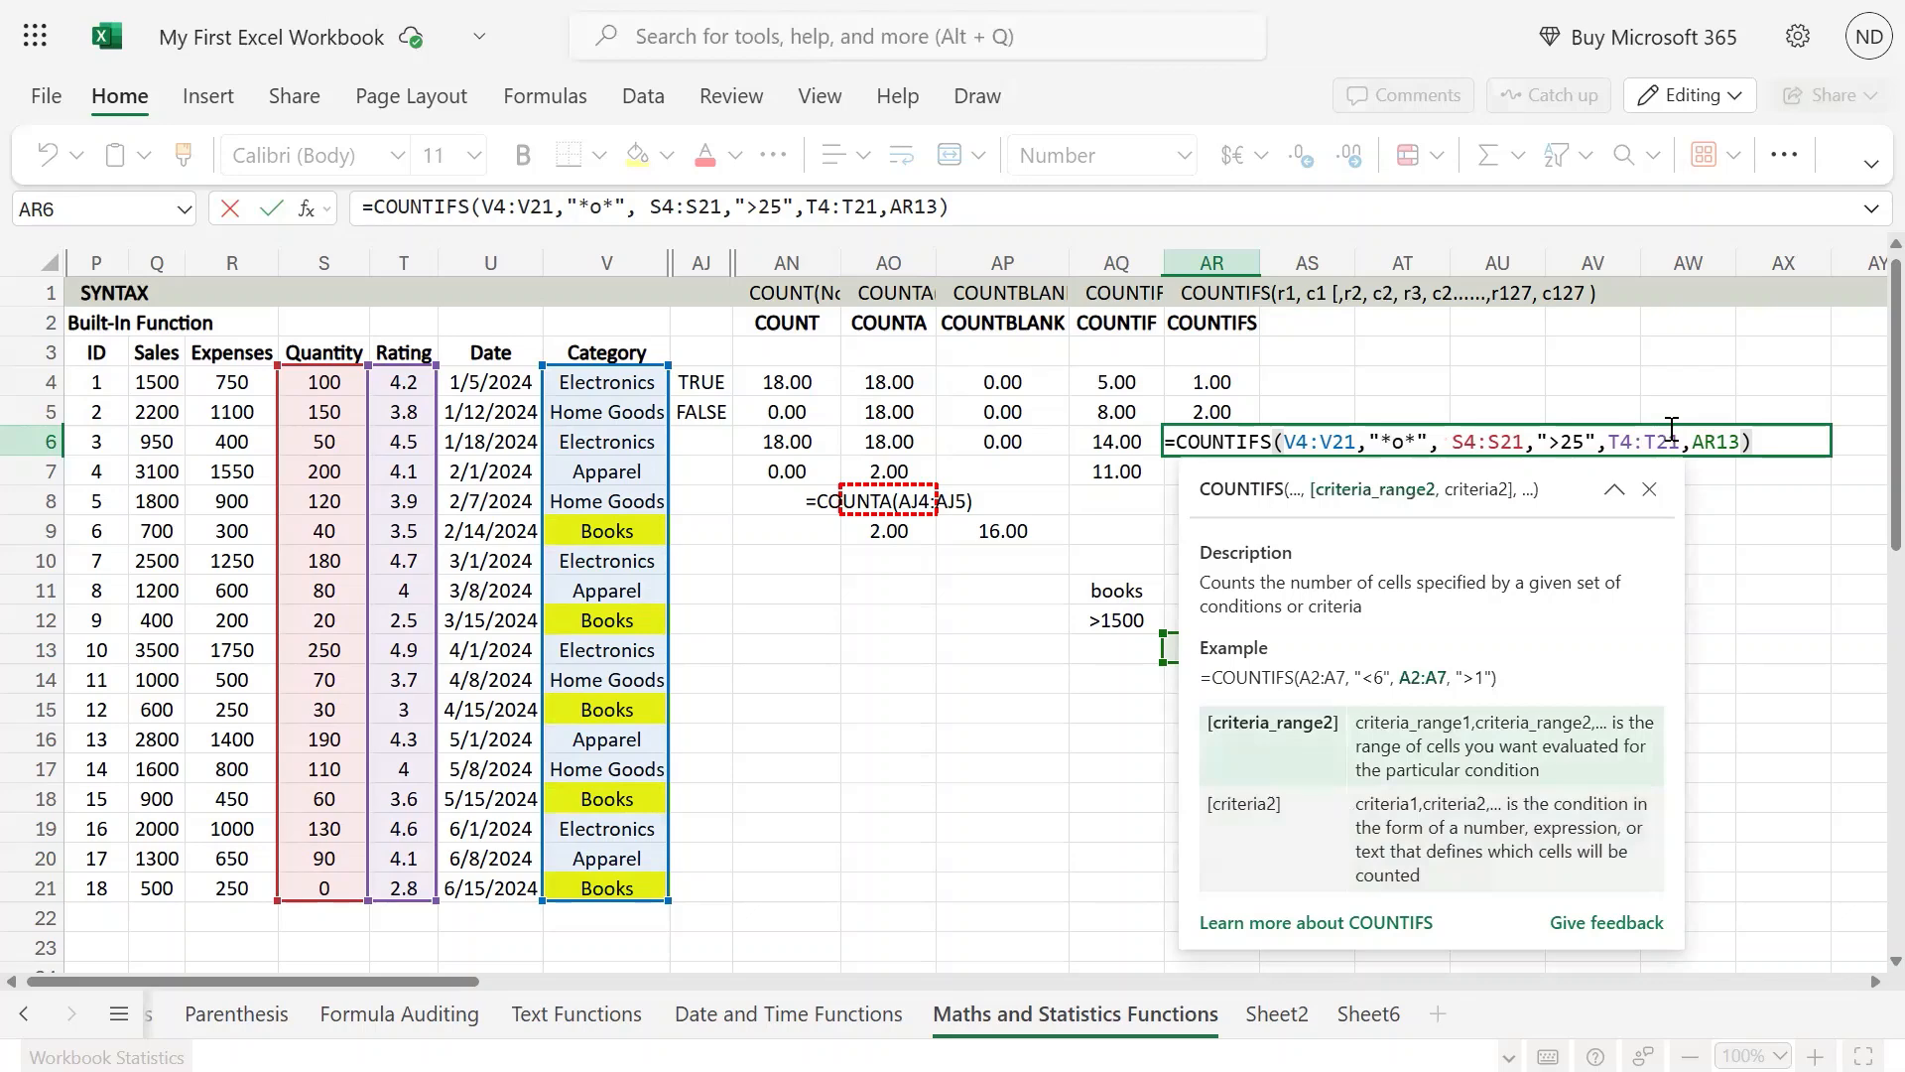
key("Right")
key("Right")
key("Right")
key("Right")
key("Right")
key("Right")
key("Right")
key("Right")
key("Right")
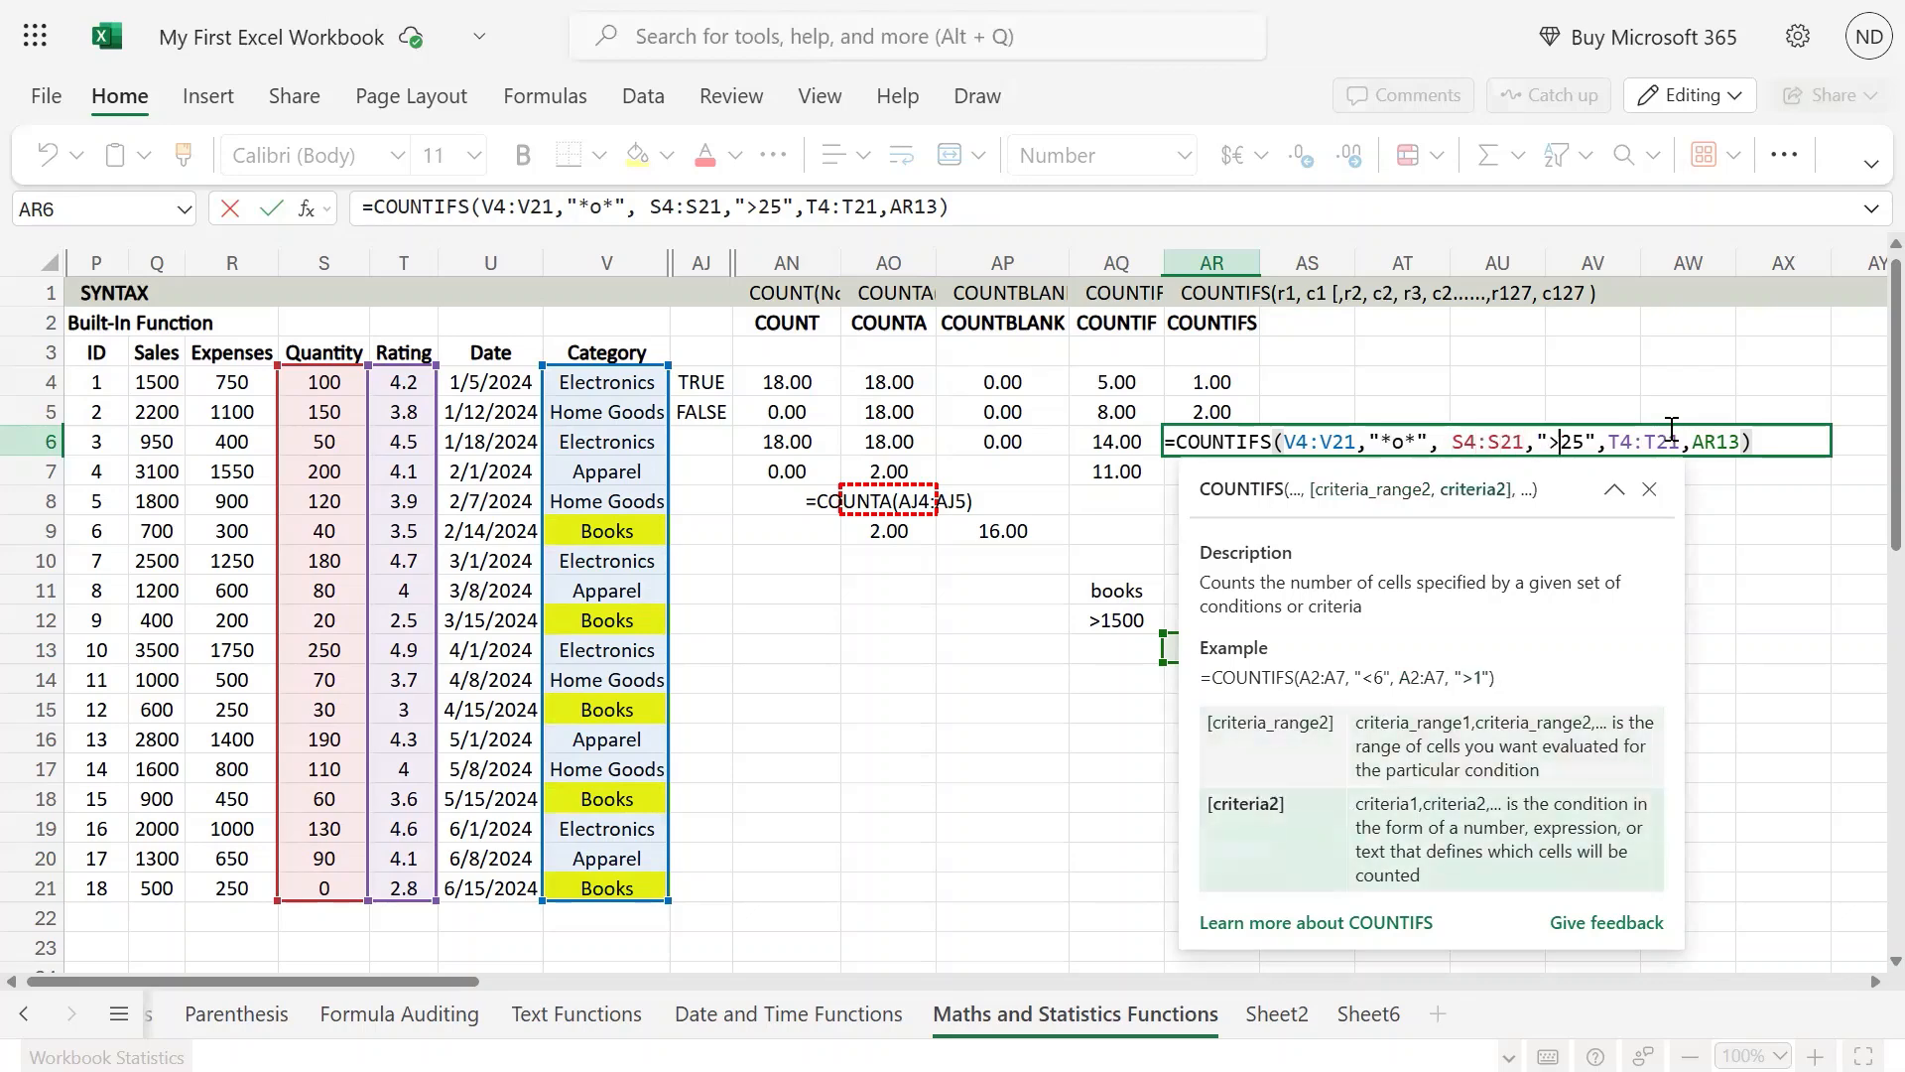
key("Right")
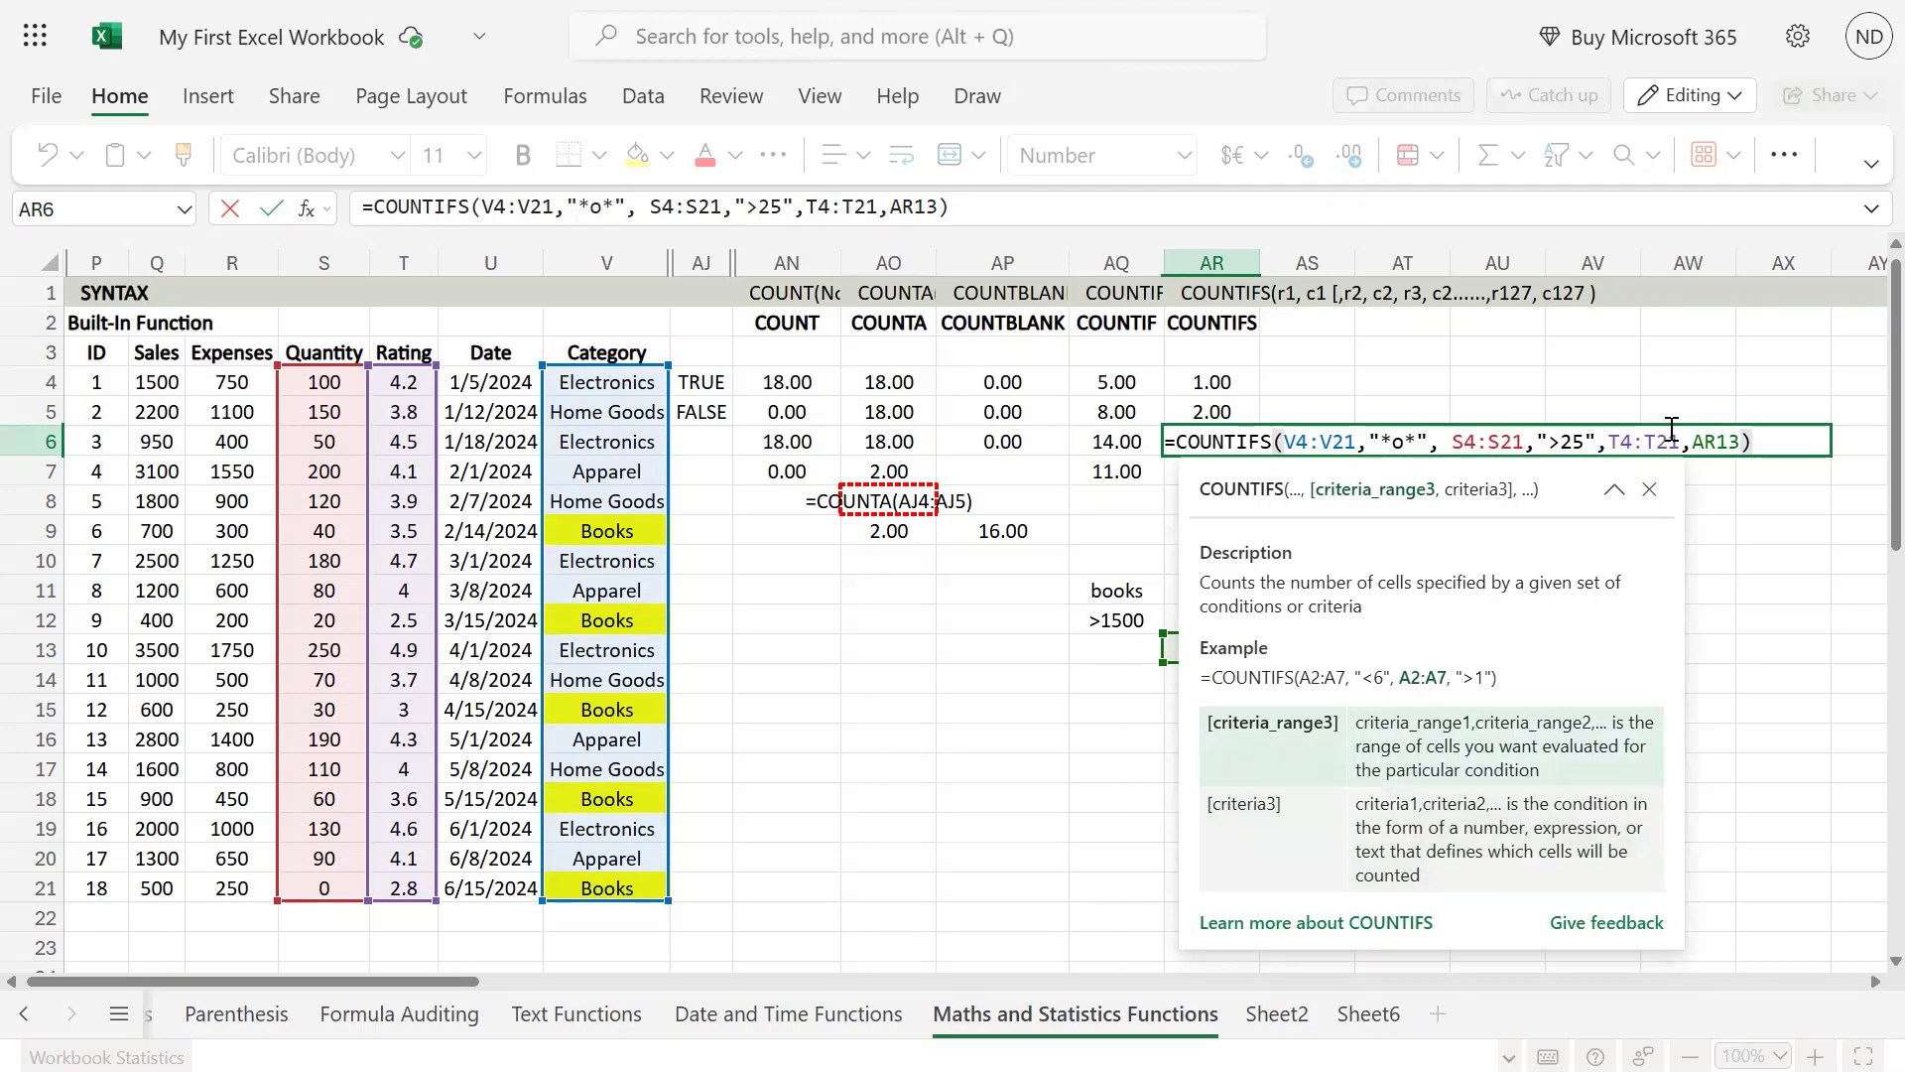
key("Return")
key("Up")
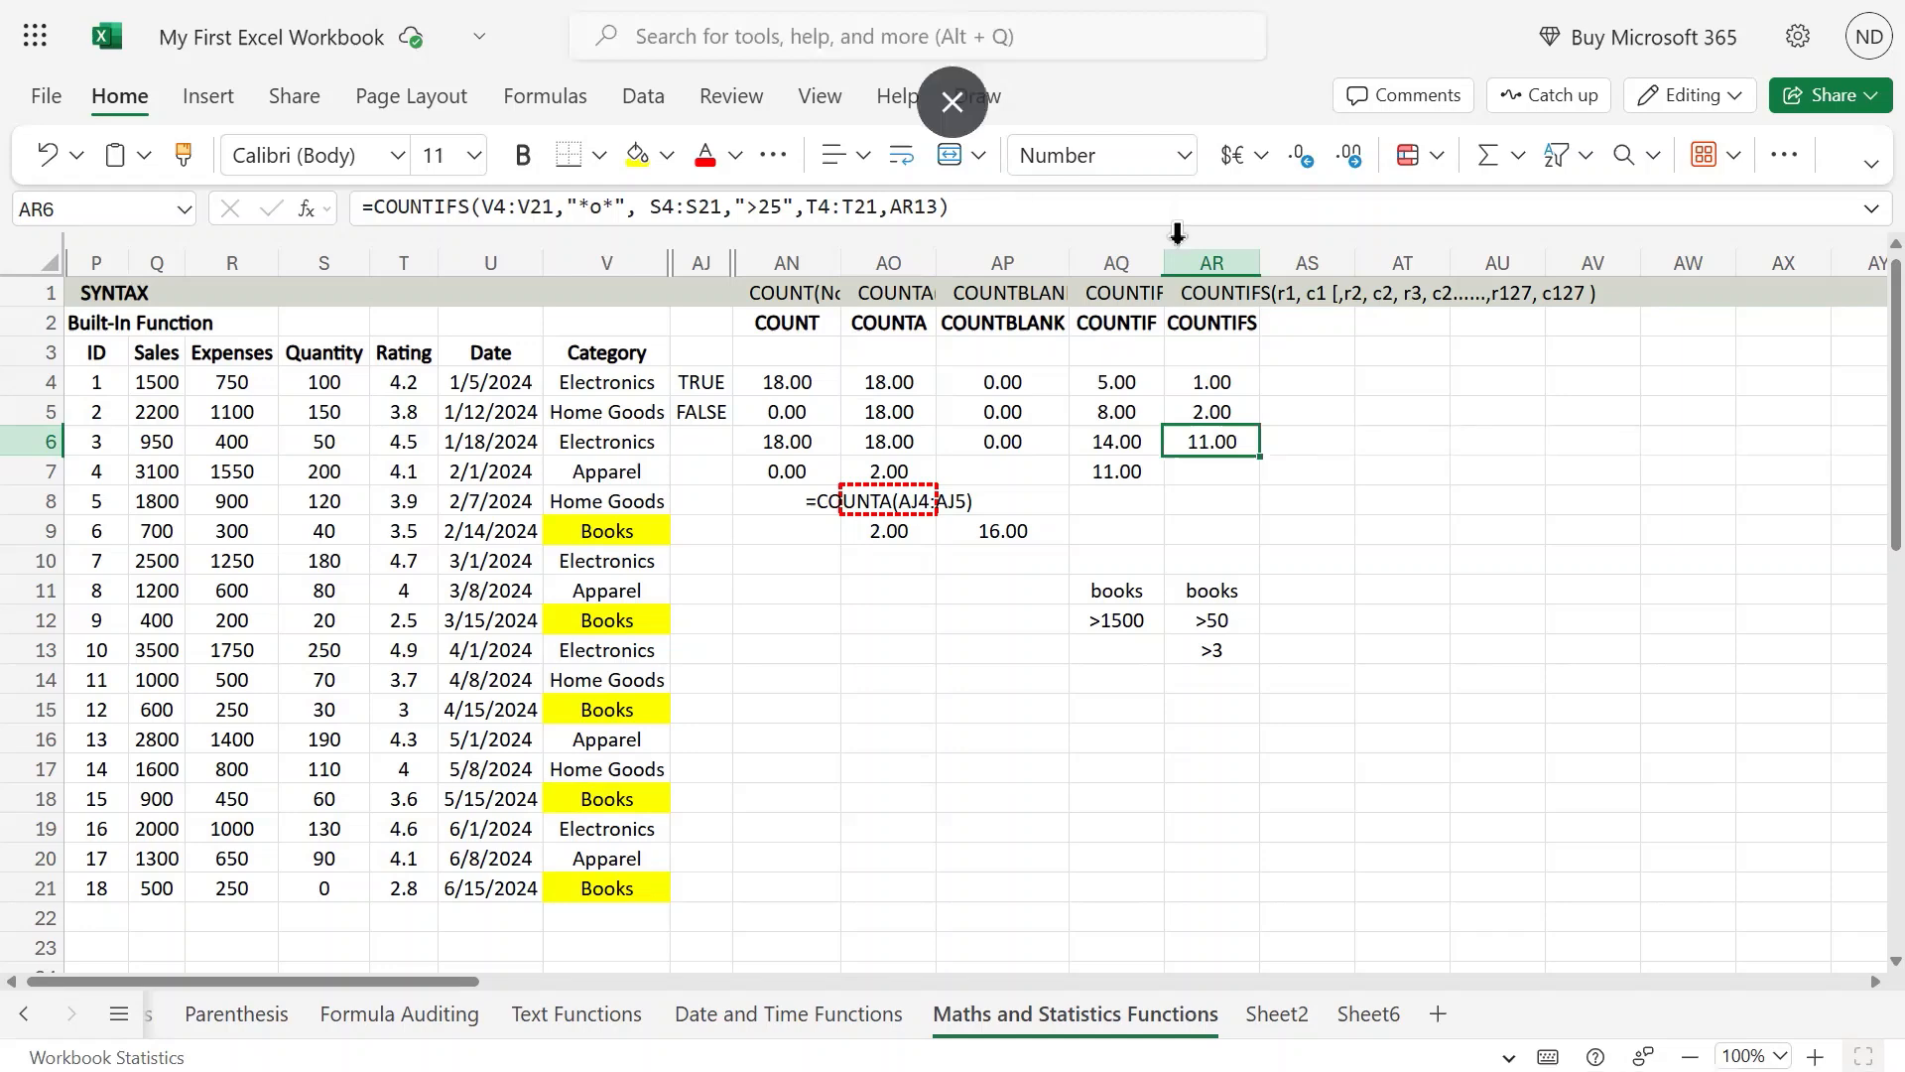
Step: Copy the COUNTIFS formula text from AR6 into AR7 and shorten its quantity range to S4:S14
key("F2")
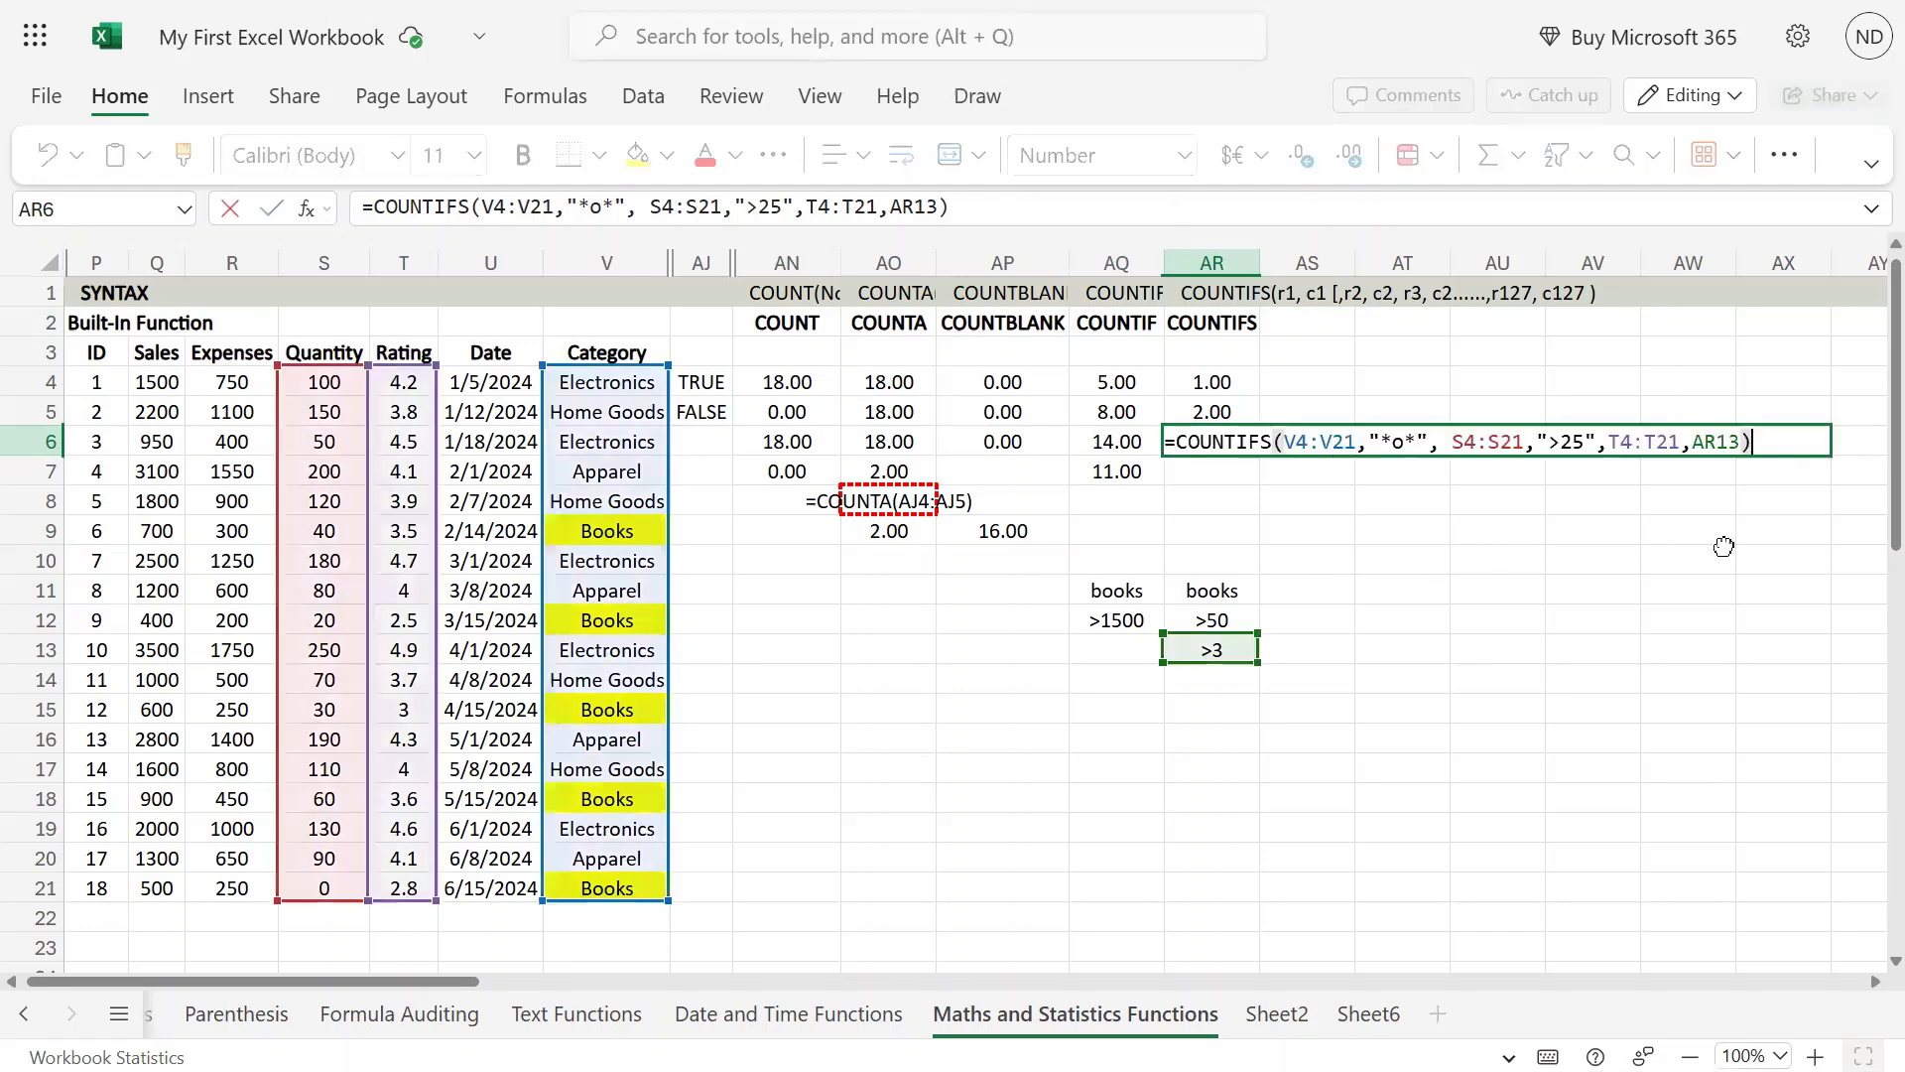
key("Return")
key("F2")
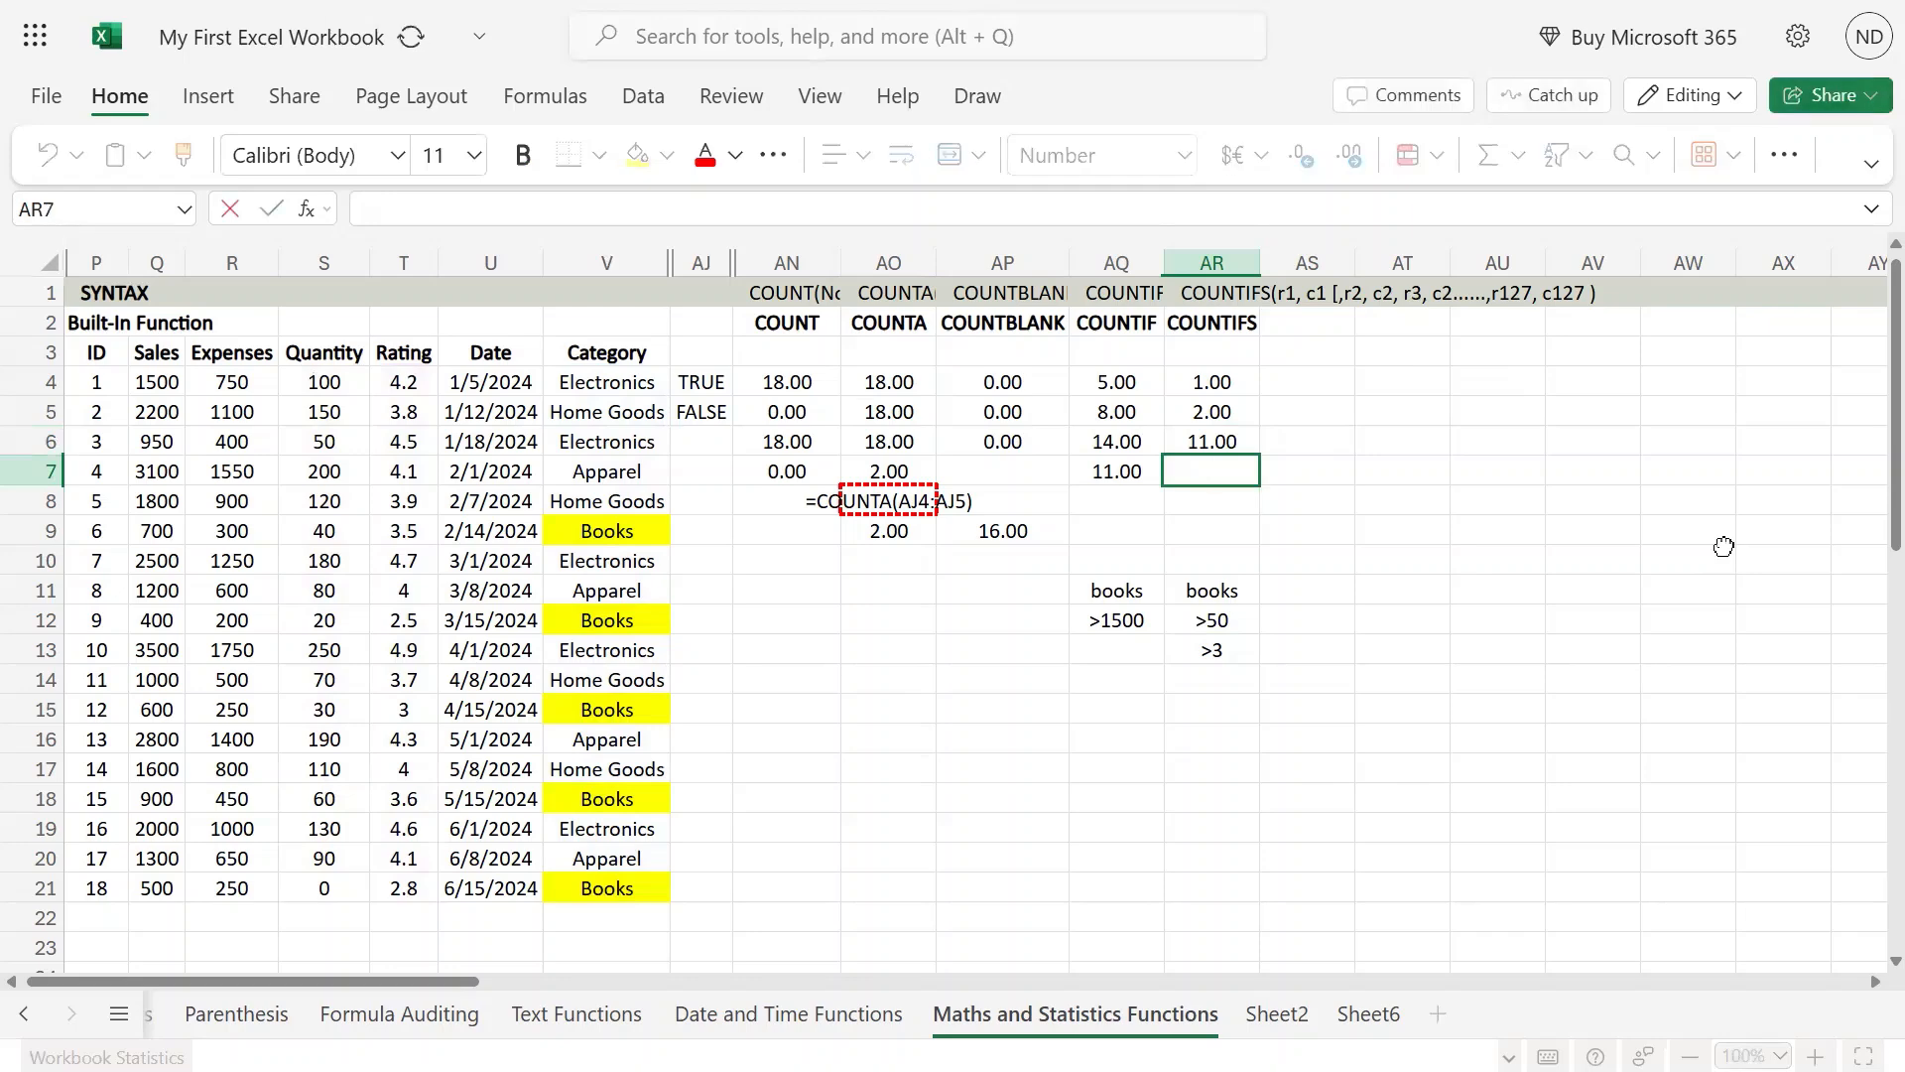
type("=COUNTIFS(V4:V21,\"*o*\", S4:S21,\">25\",T4:T21,AR13)")
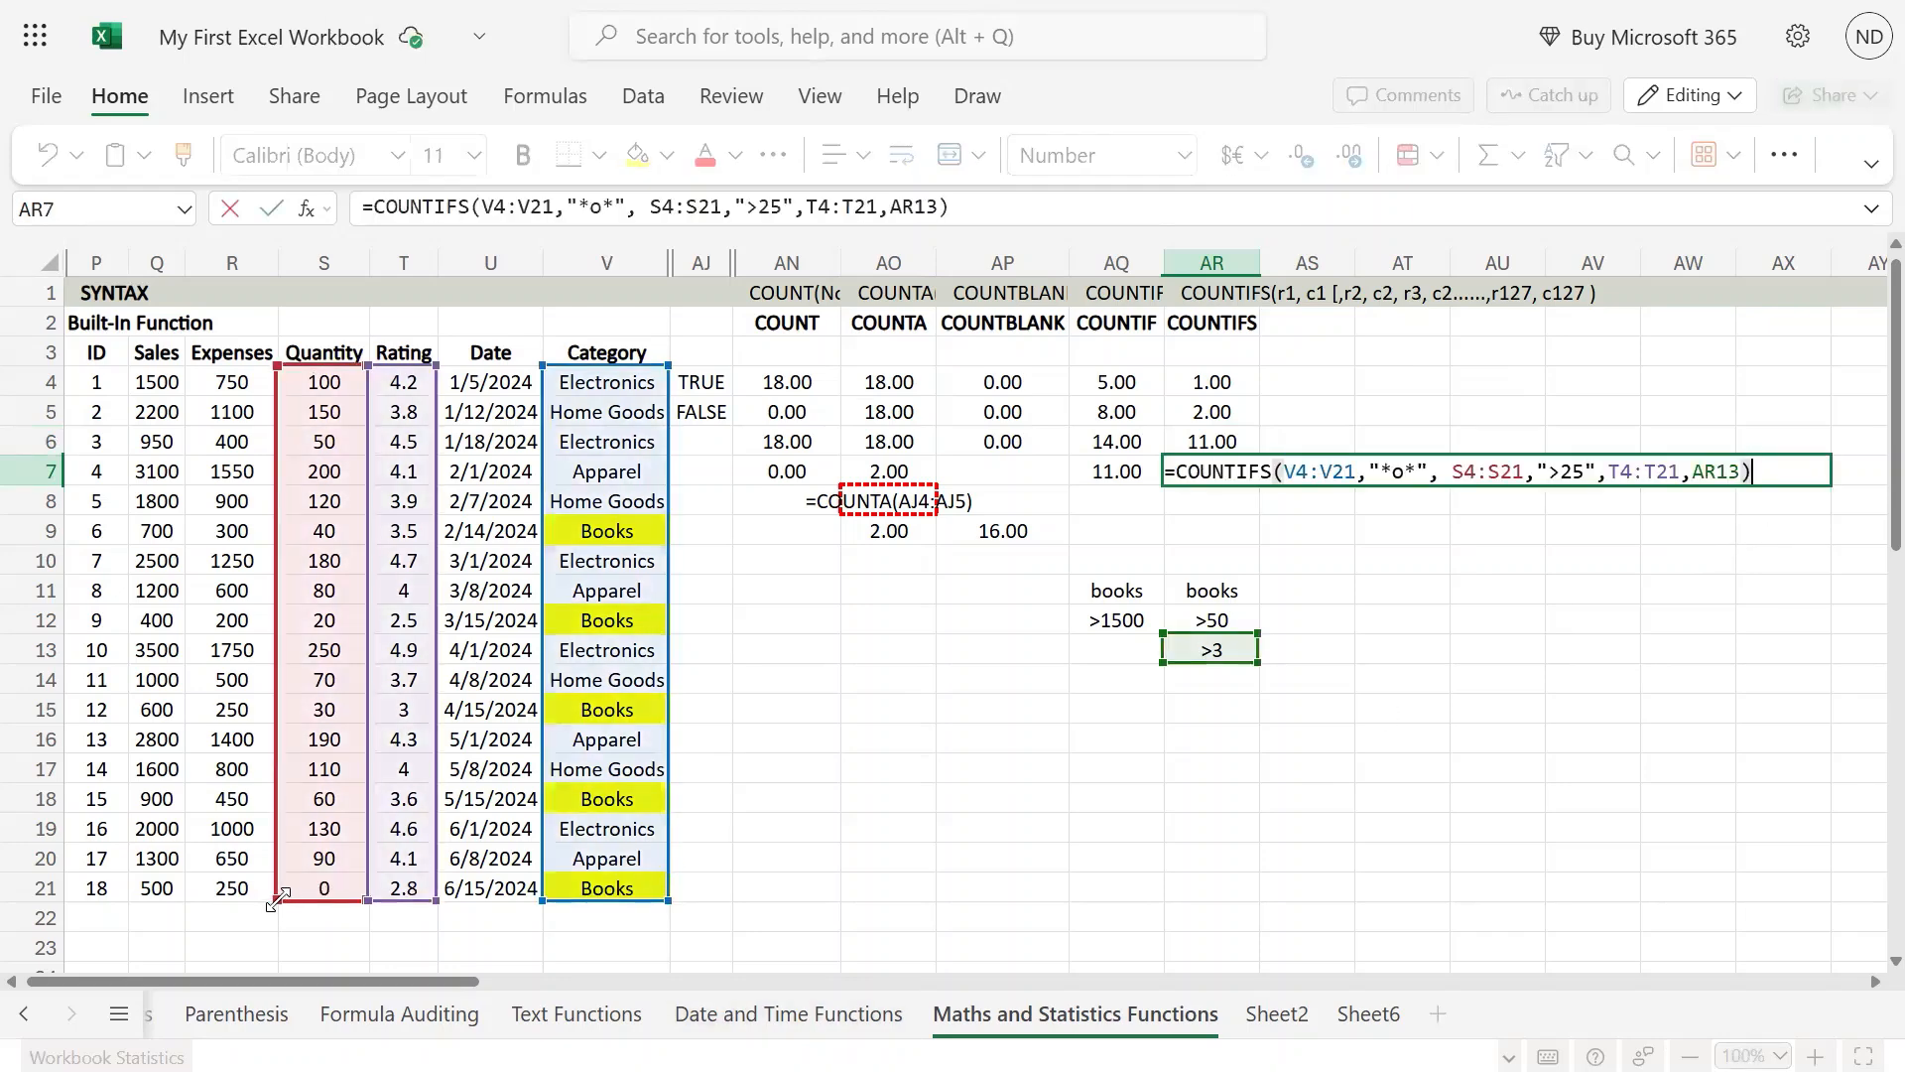
left_click_drag(279, 896, 301, 683)
key("ctrl+Return")
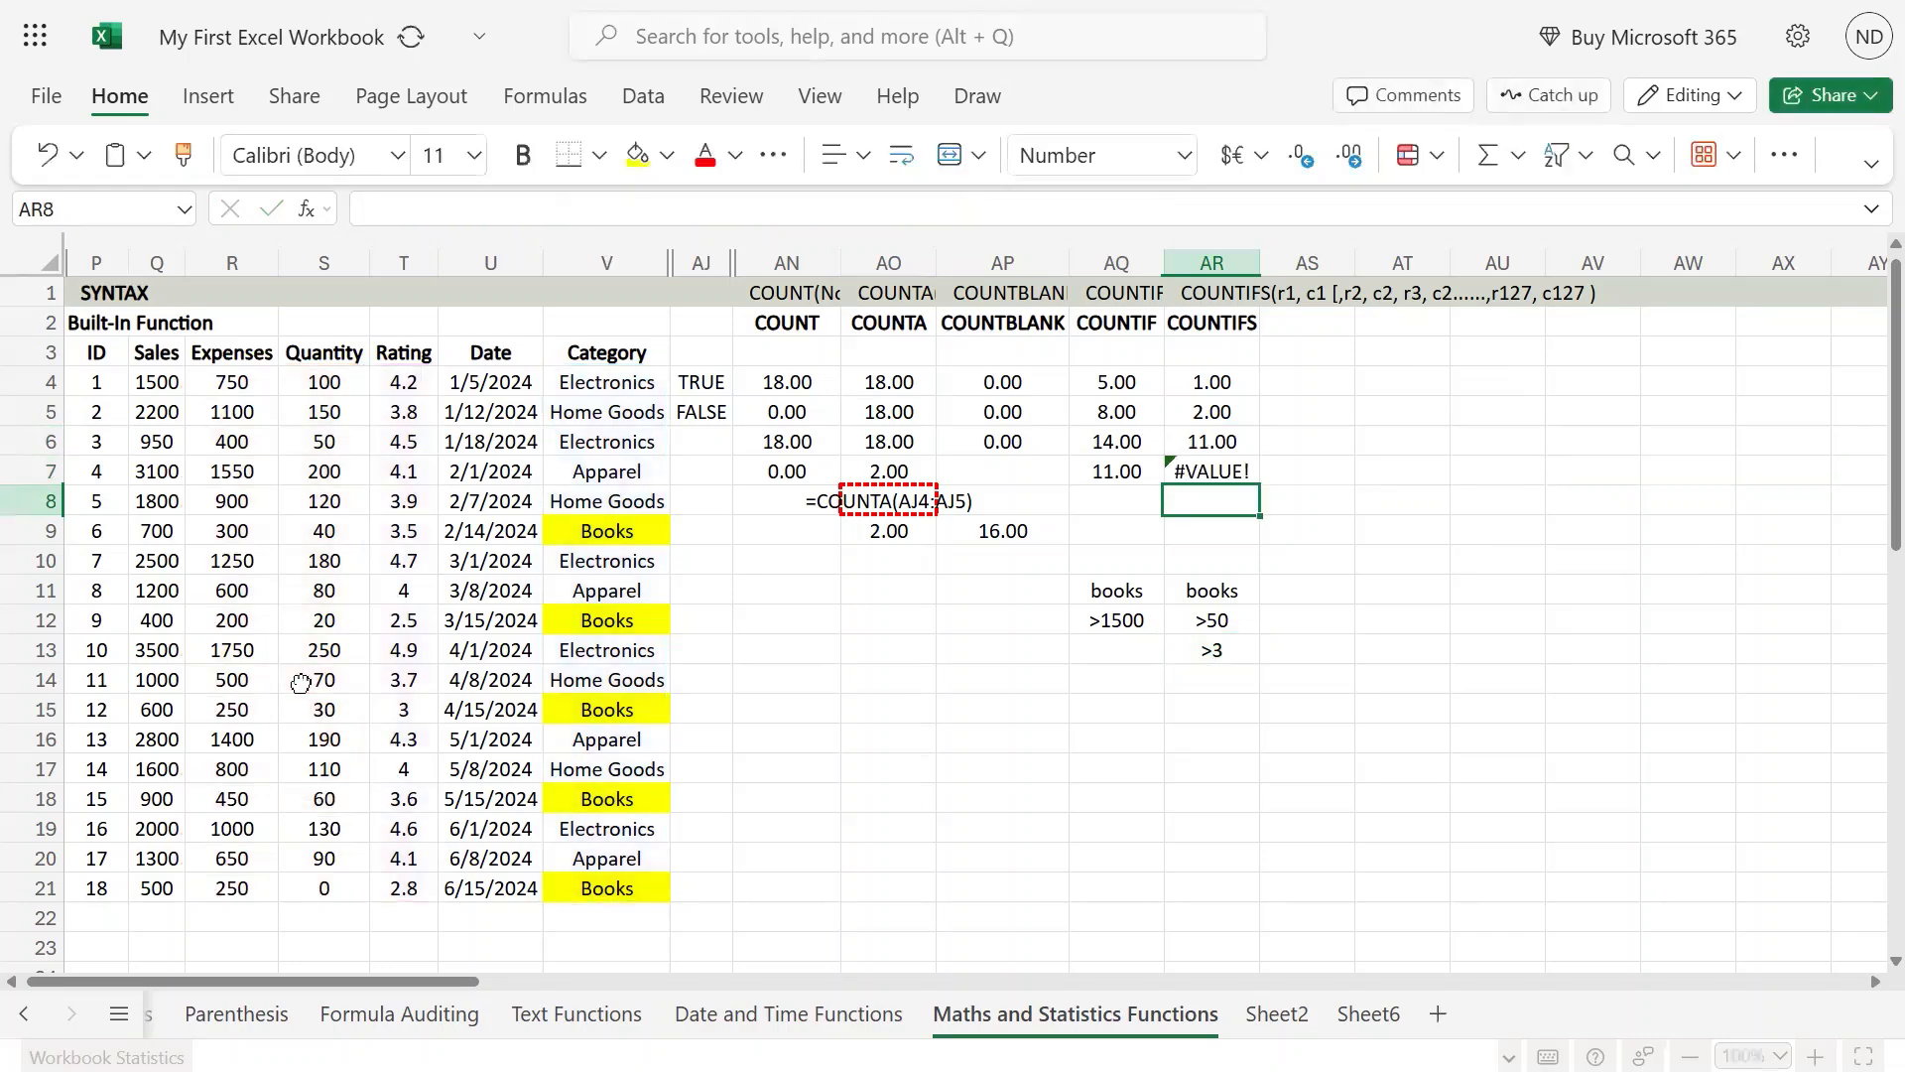
Step: Extend the quantity range in the AR7 COUNTIFS formula to S4:S23 and commit it
key("F2")
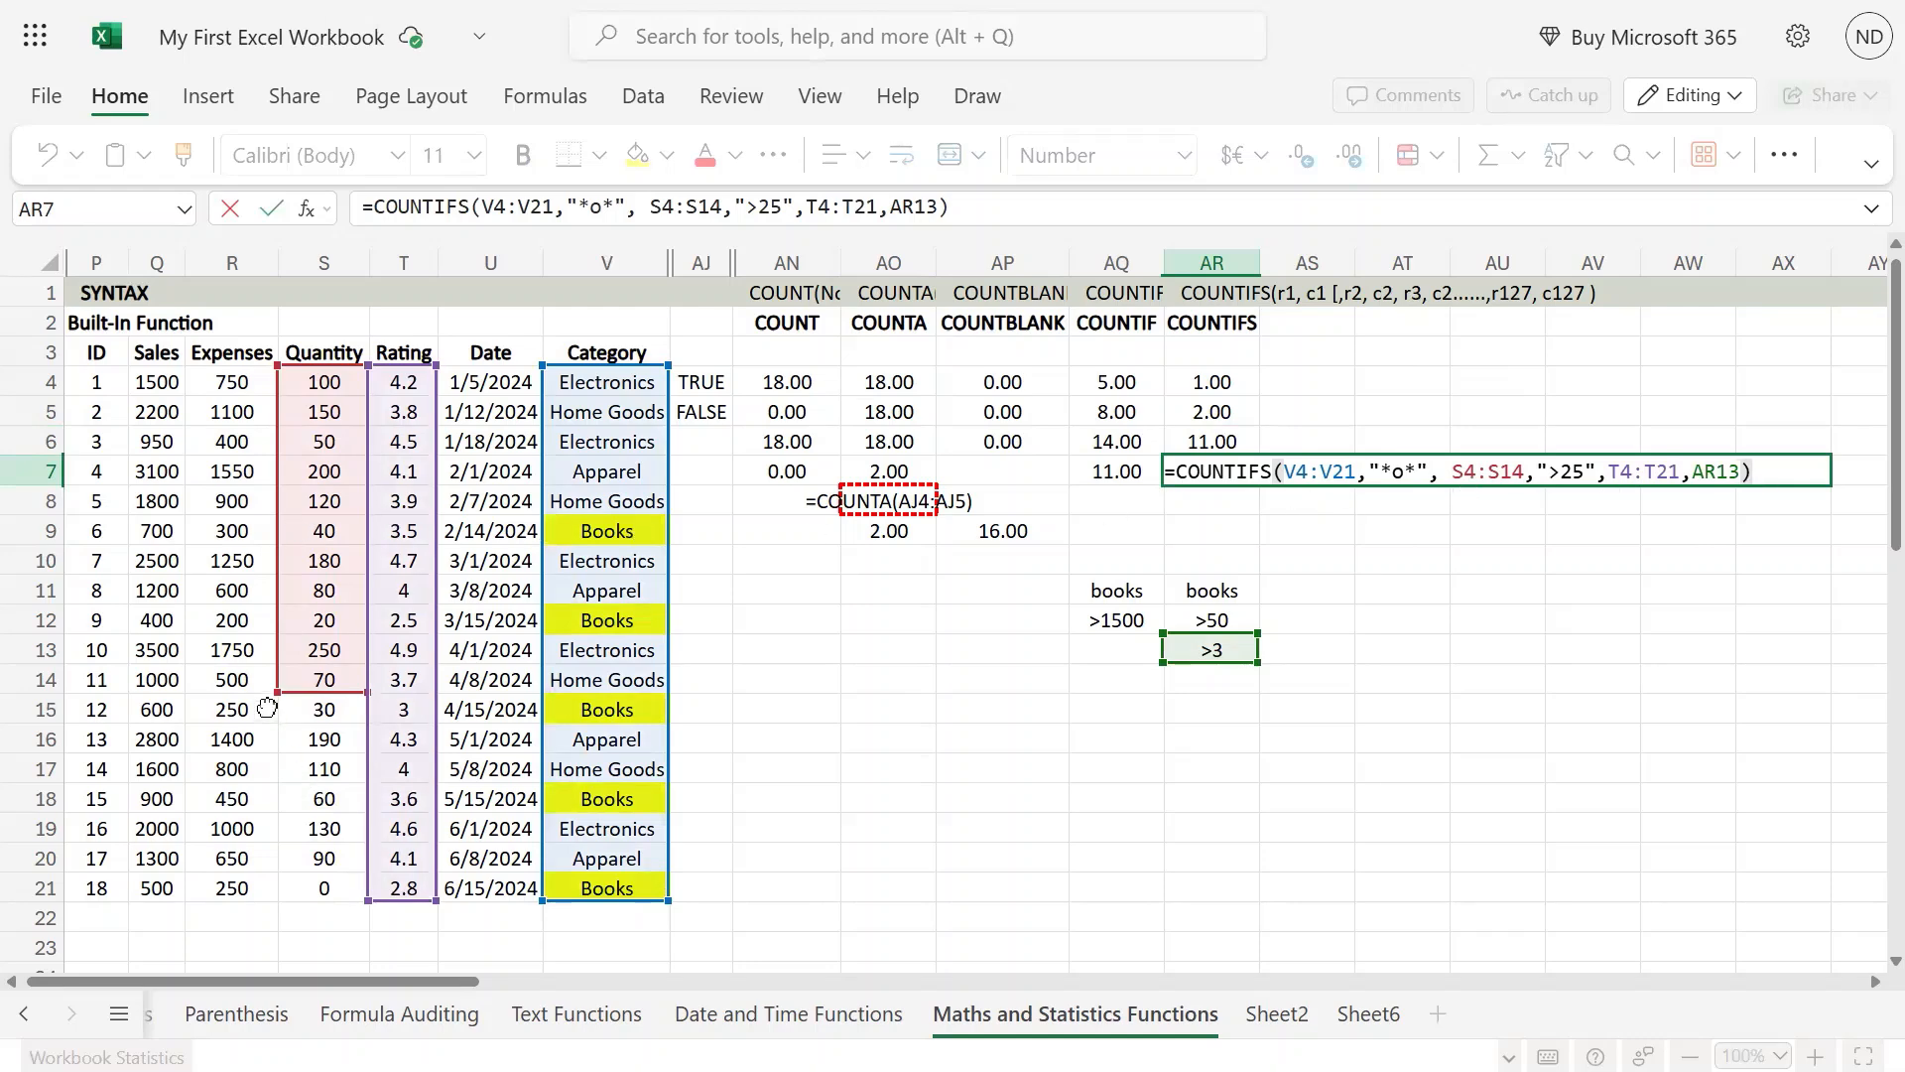
left_click_drag(279, 691, 294, 935)
key("Return")
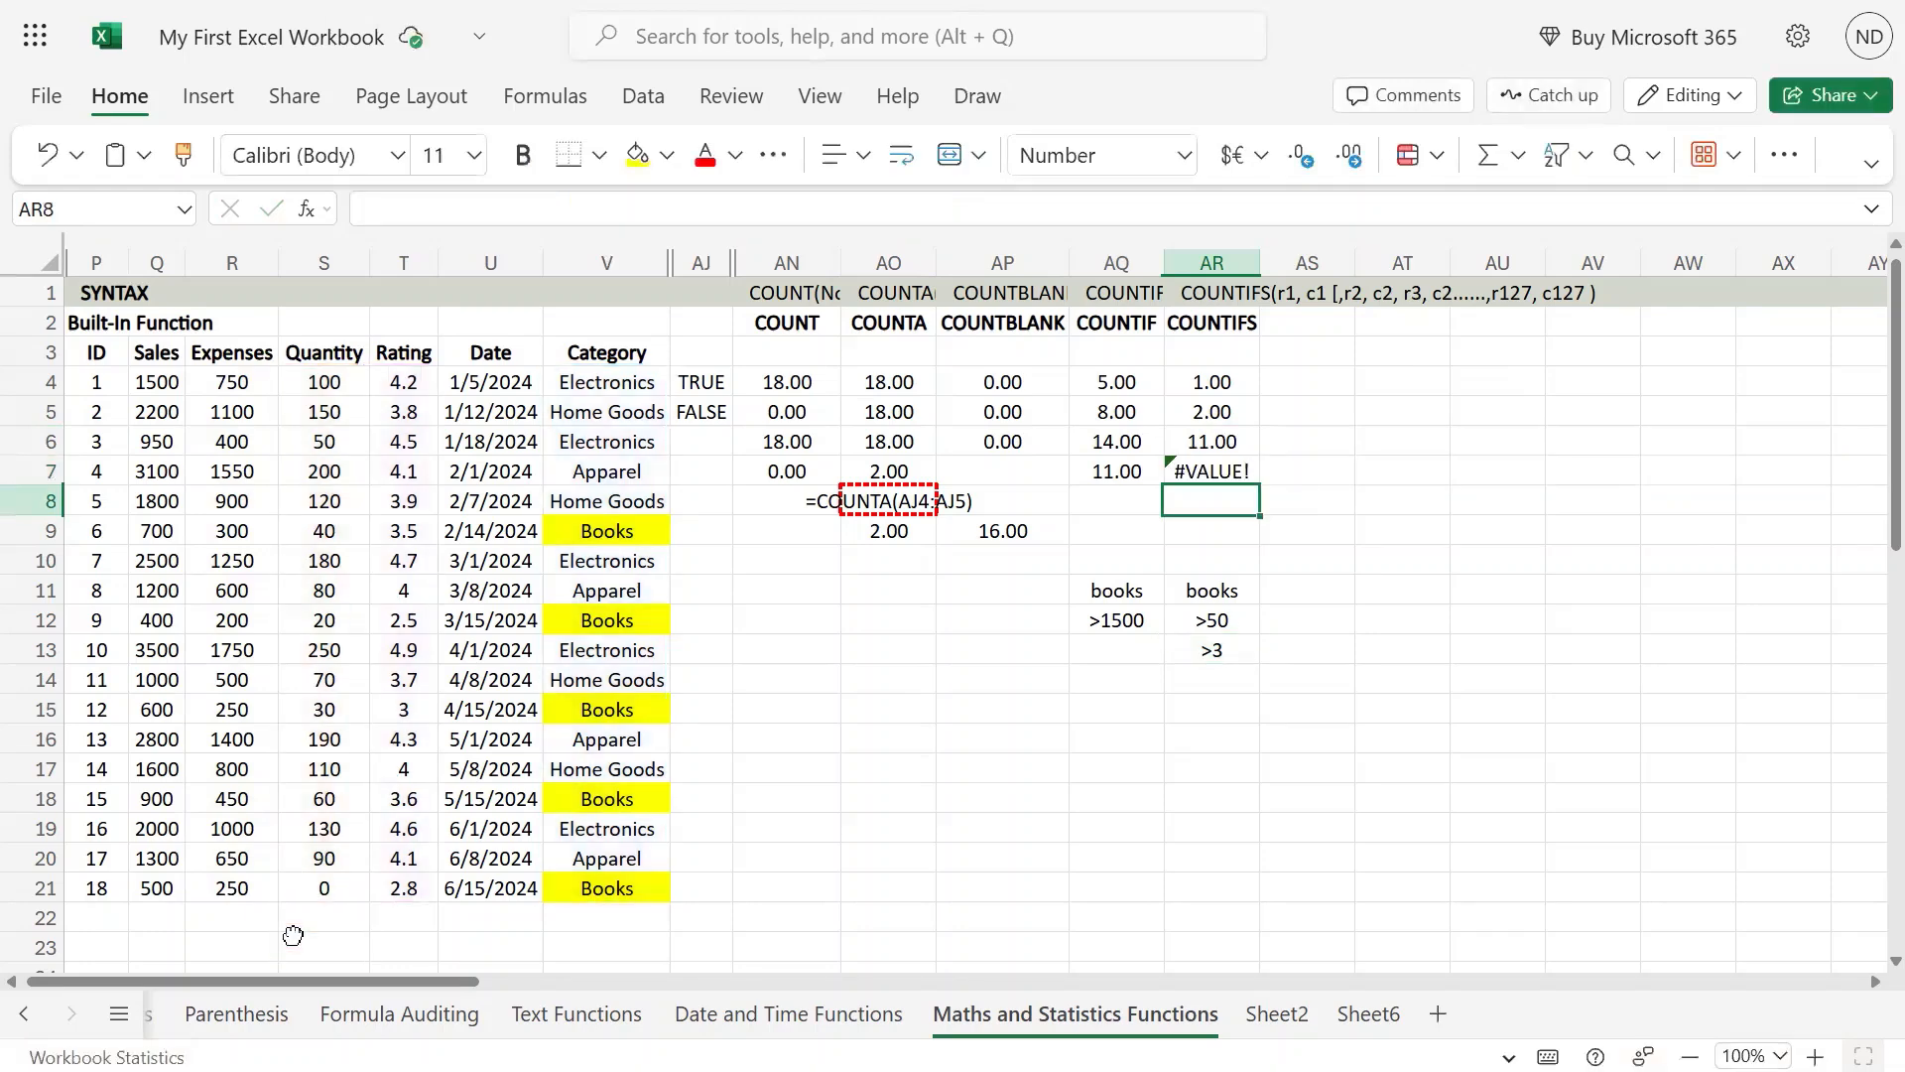
Step: Adjust the quantity range in the AR7 COUNTIFS formula to S4:S21, matching the other criteria ranges, and commit it
key("Left")
key("Up")
key("Right")
key("F2")
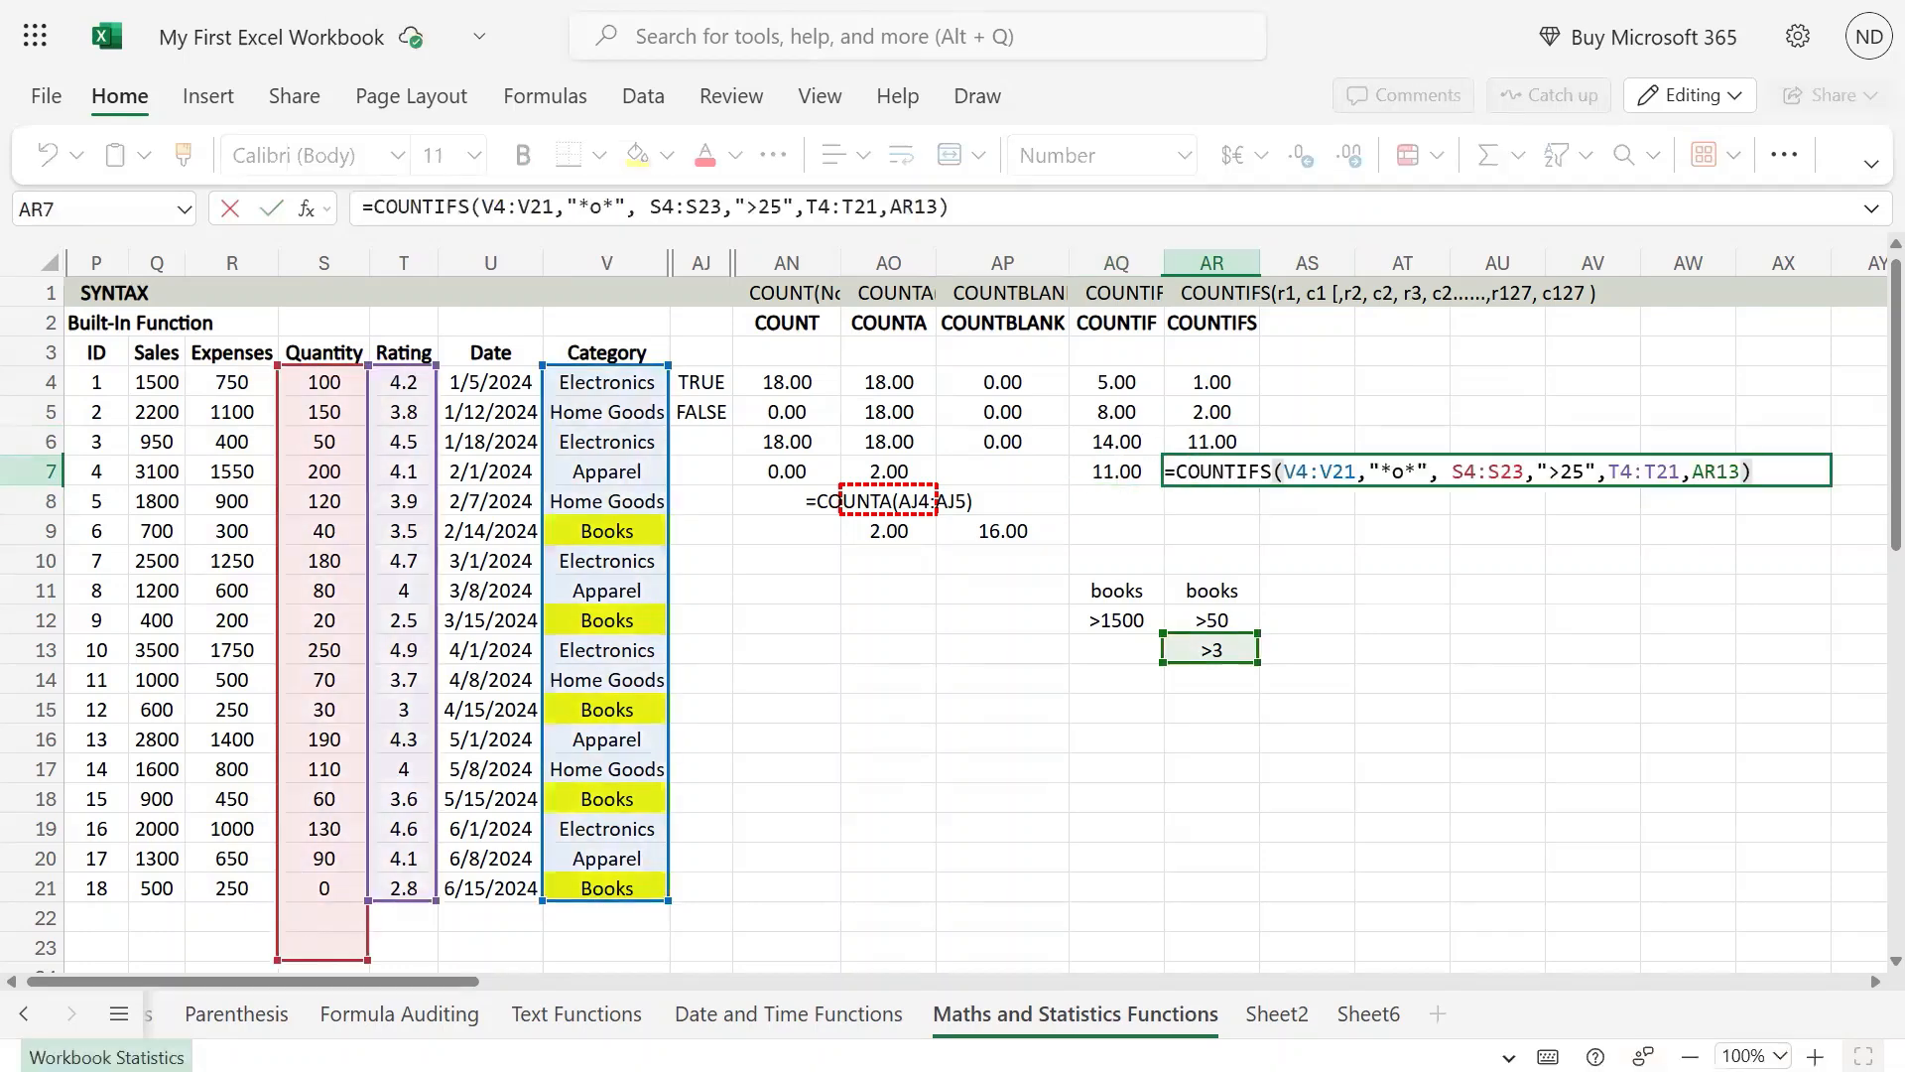
left_click_drag(363, 957, 355, 890)
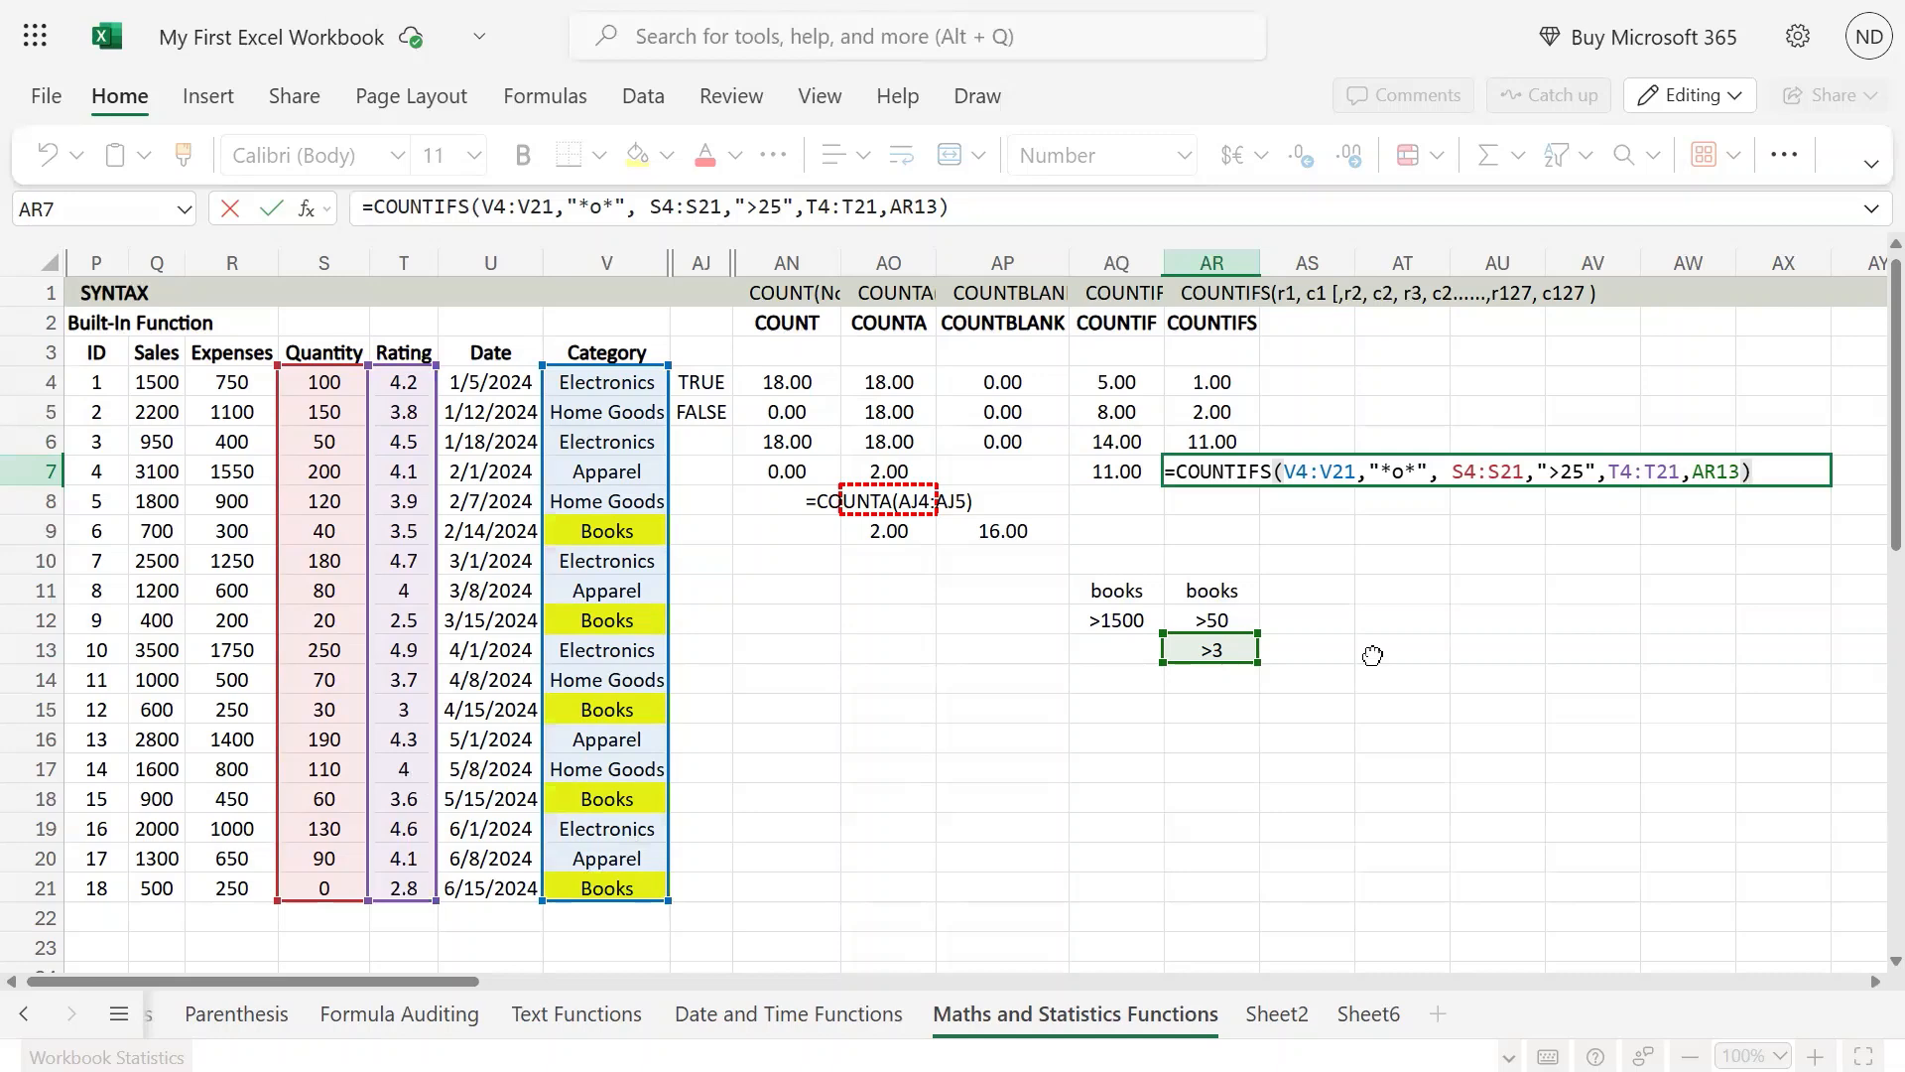
key("Return")
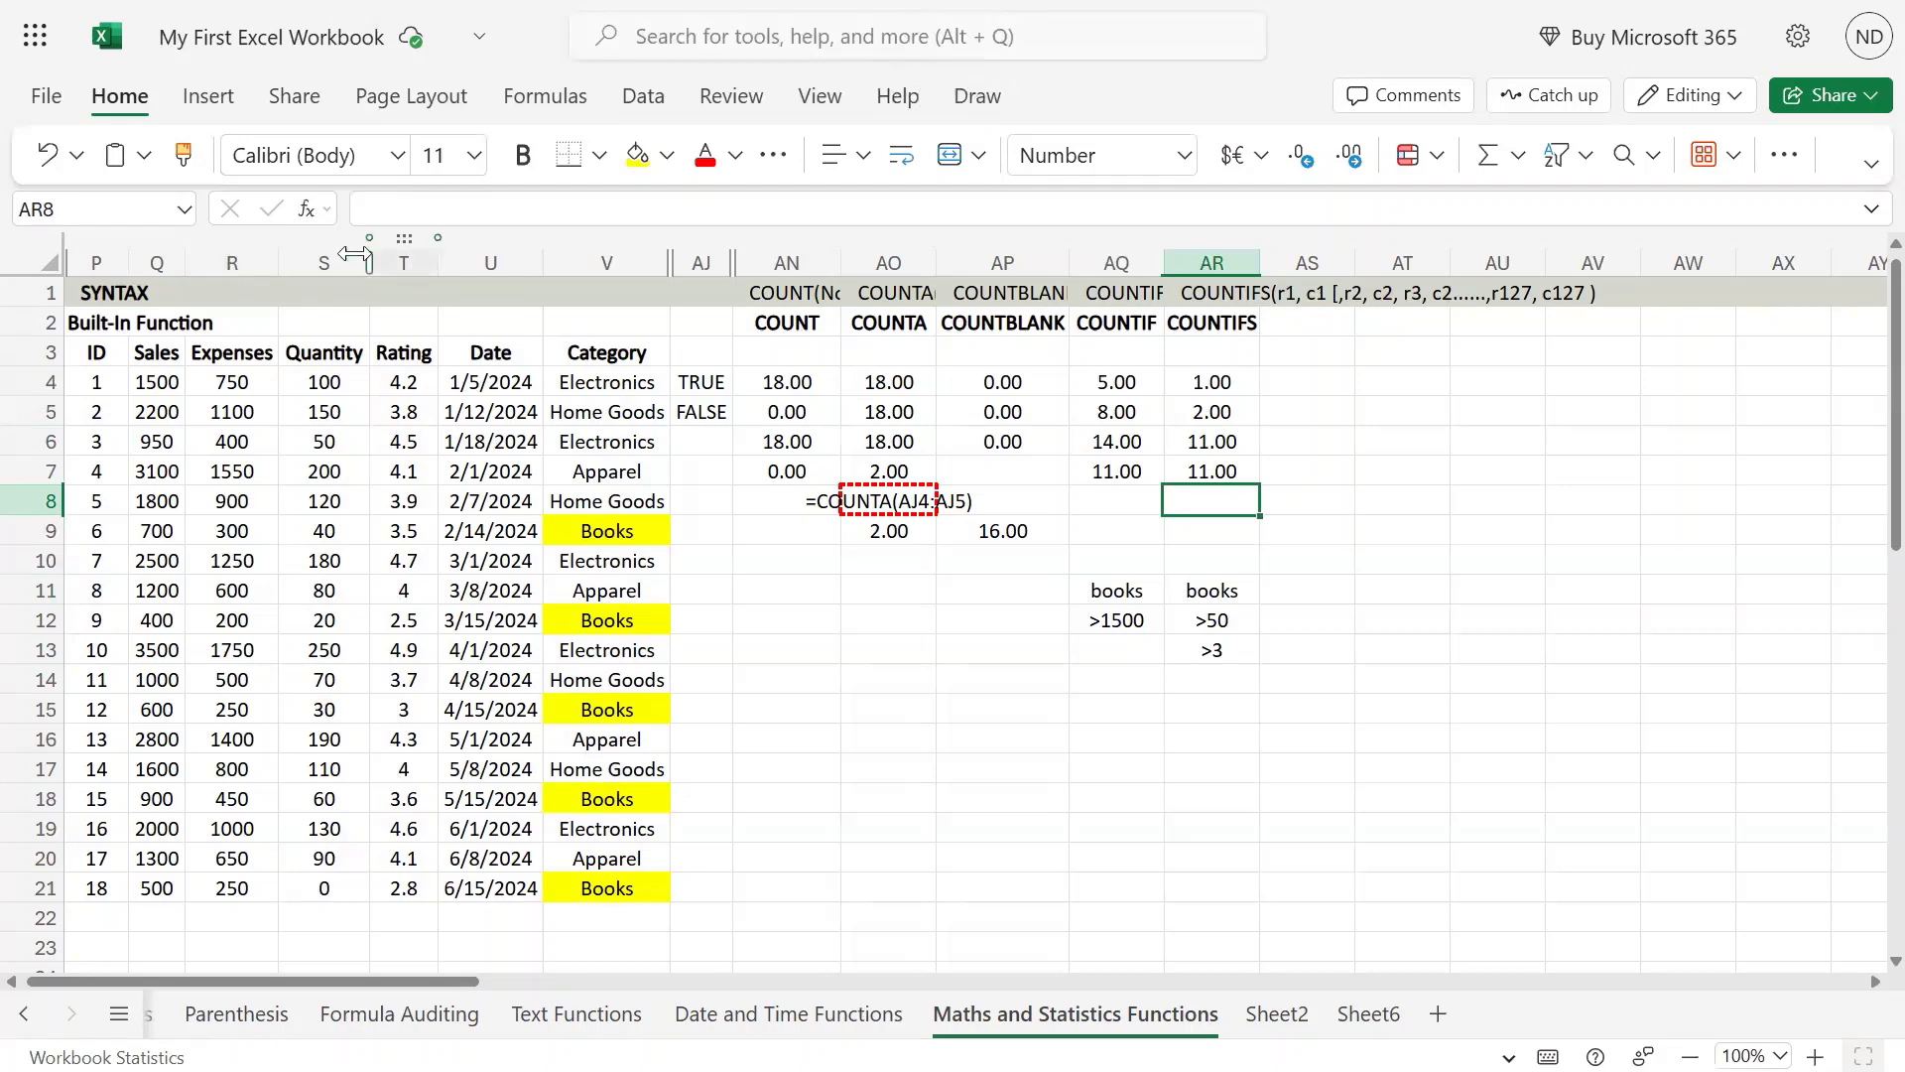
Step: Set the quantity in S15 to 0
left_click(320, 646)
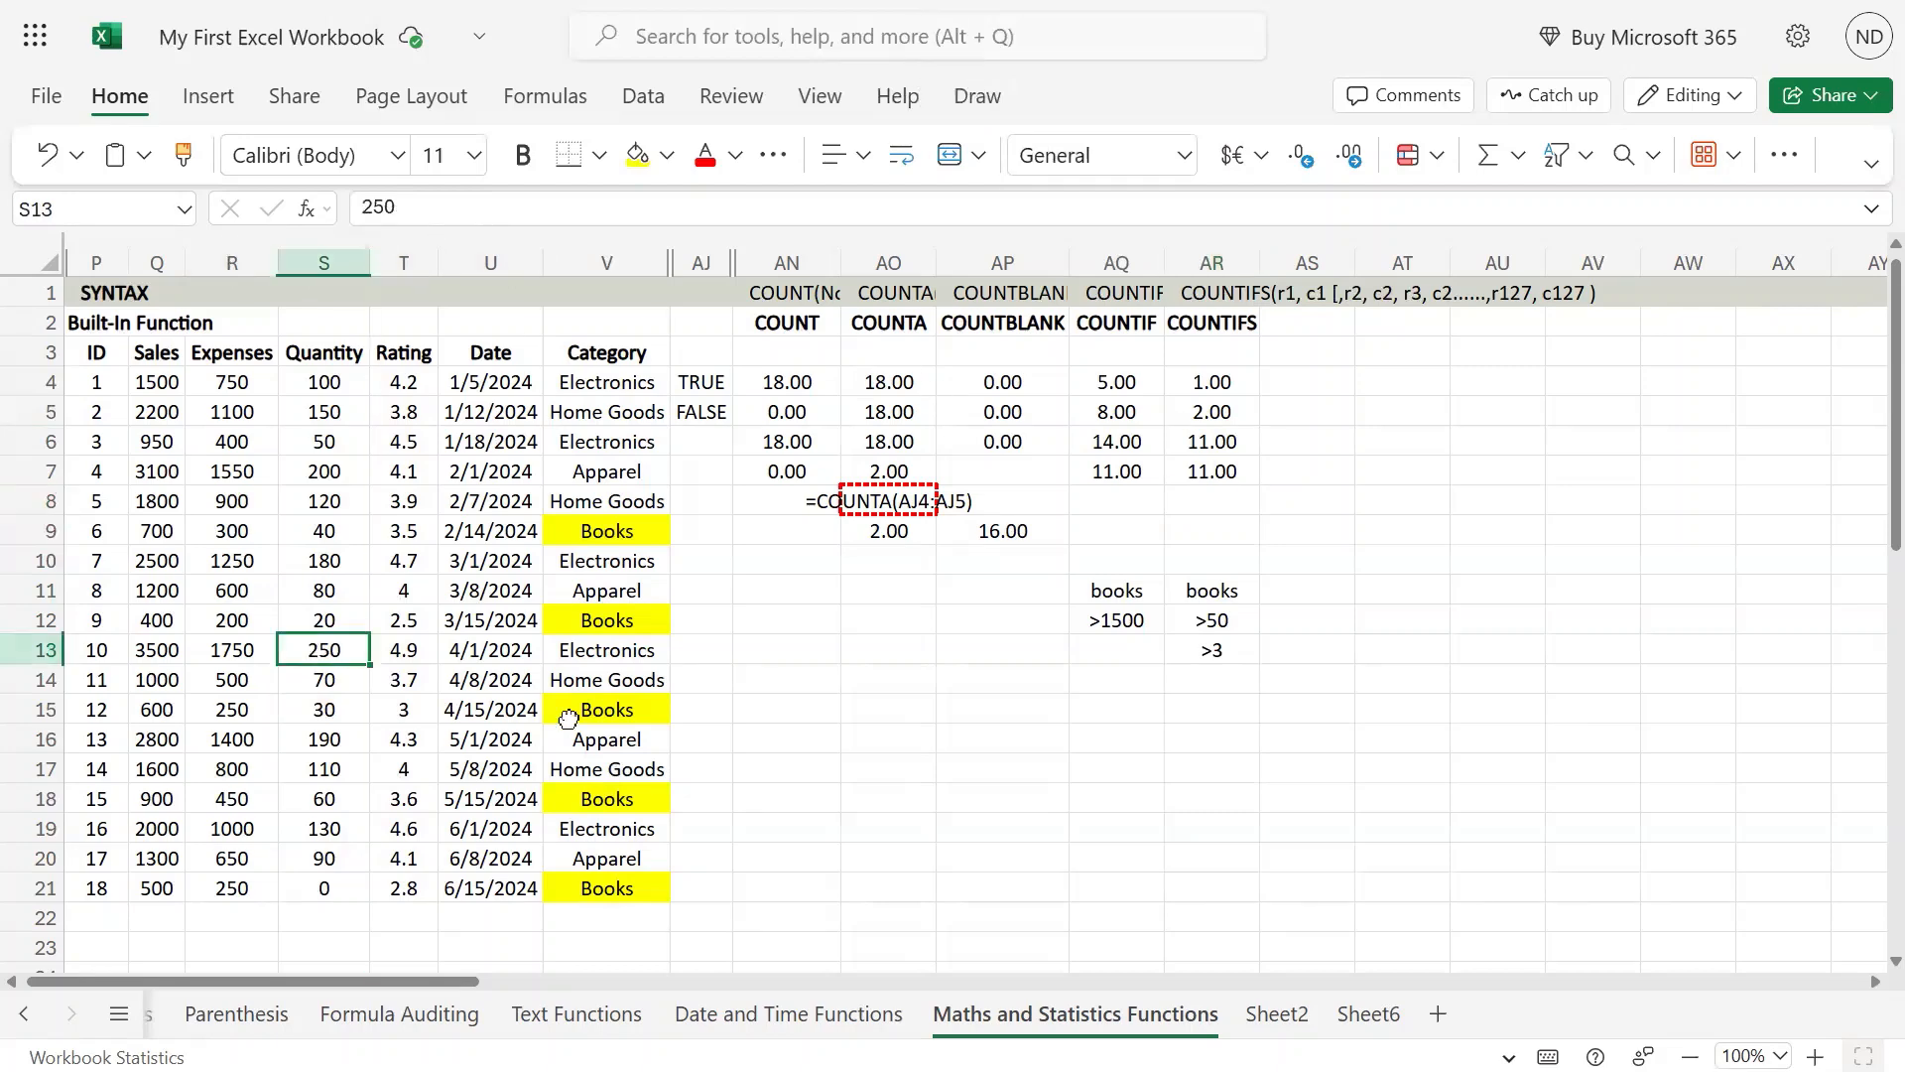
left_click(330, 874)
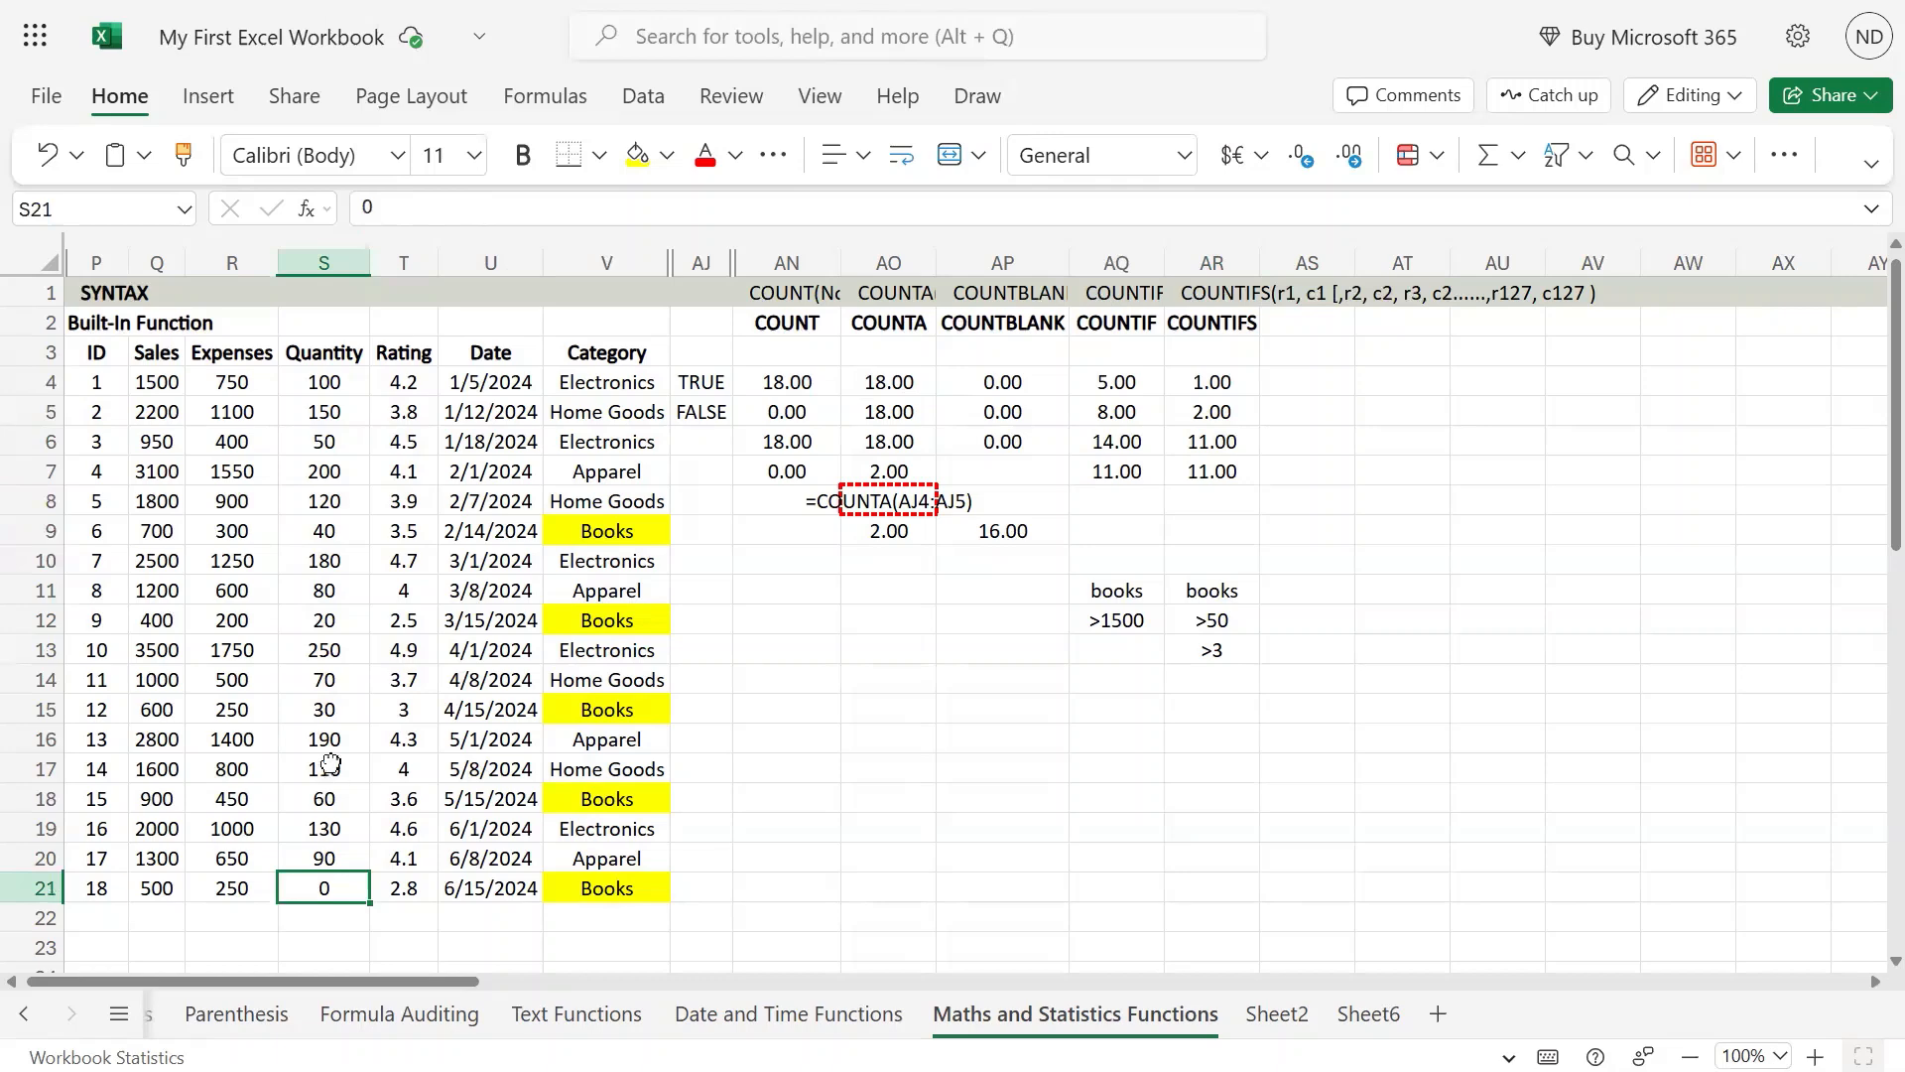
left_click(342, 700)
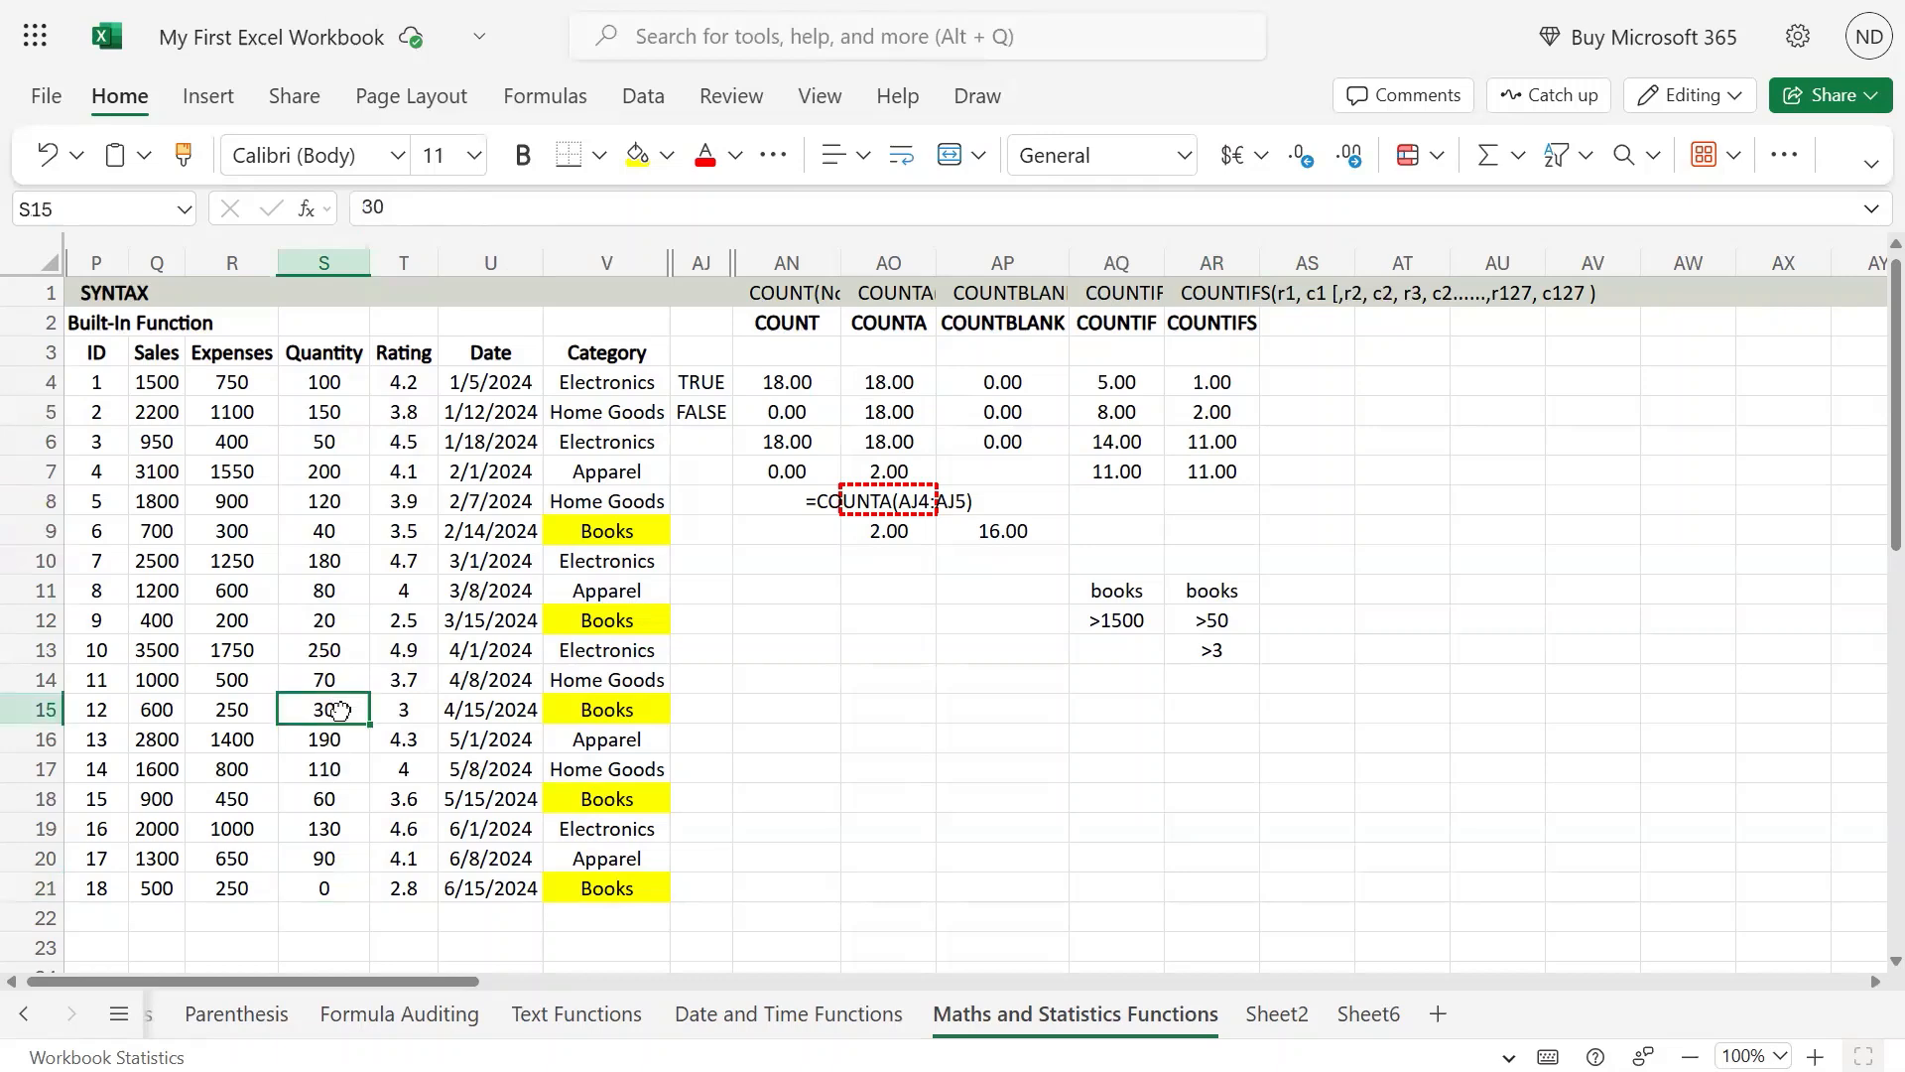
type("0")
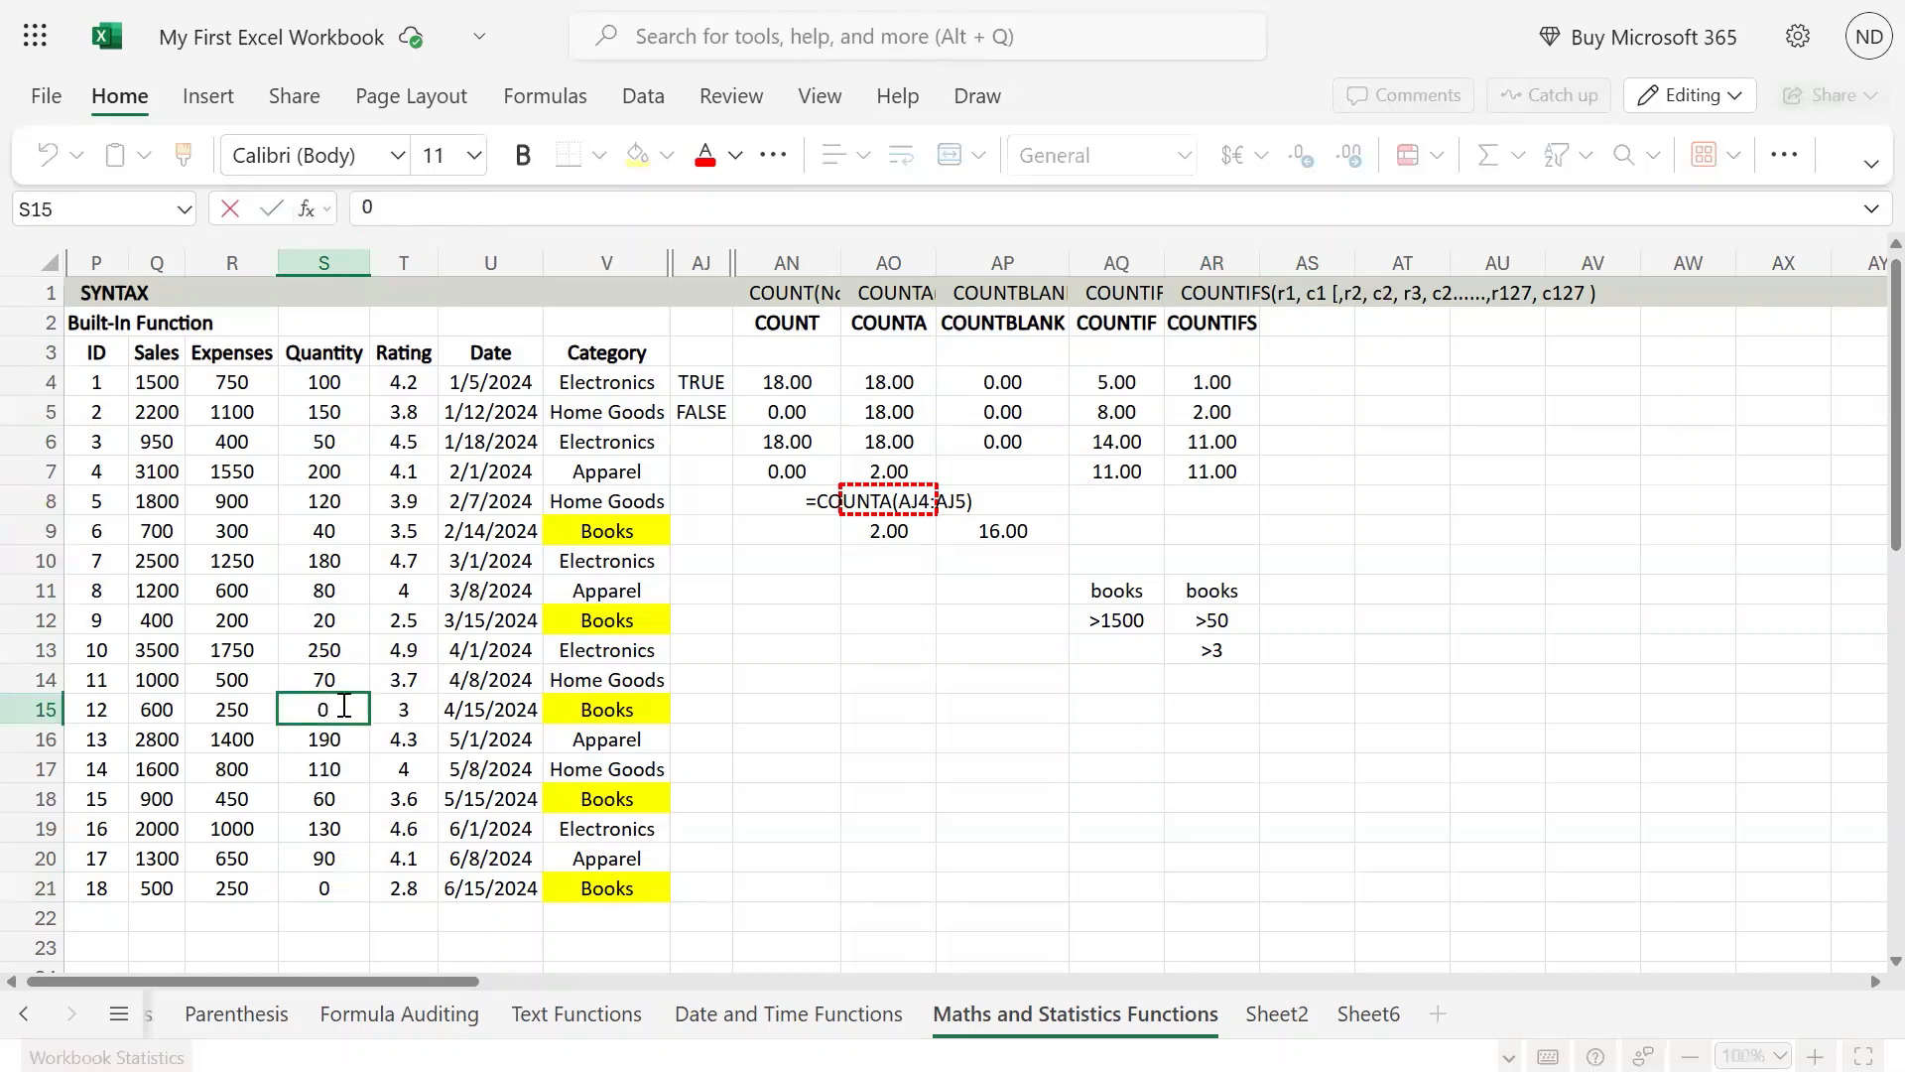
key("Return")
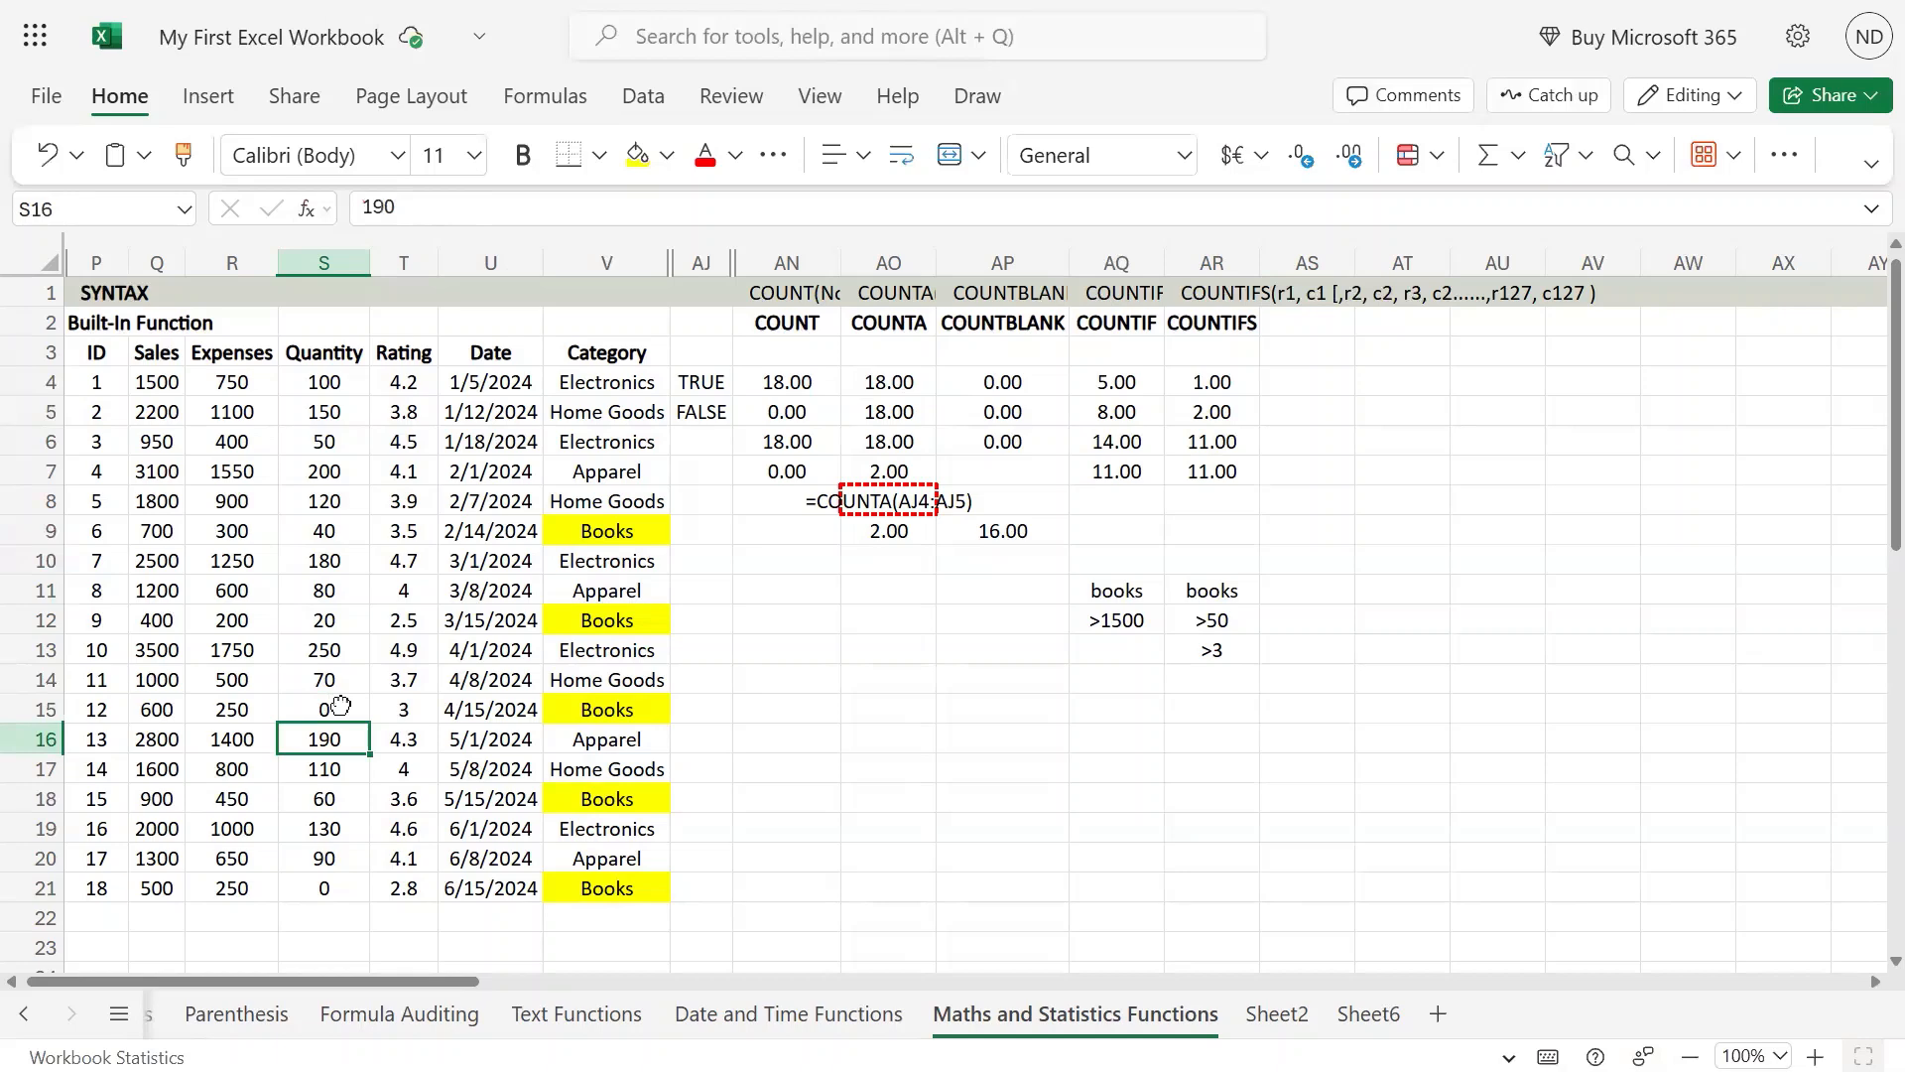
Step: Clear the quantity in S15 to test the COUNTIFS formulas with a blank cell
left_click(340, 705)
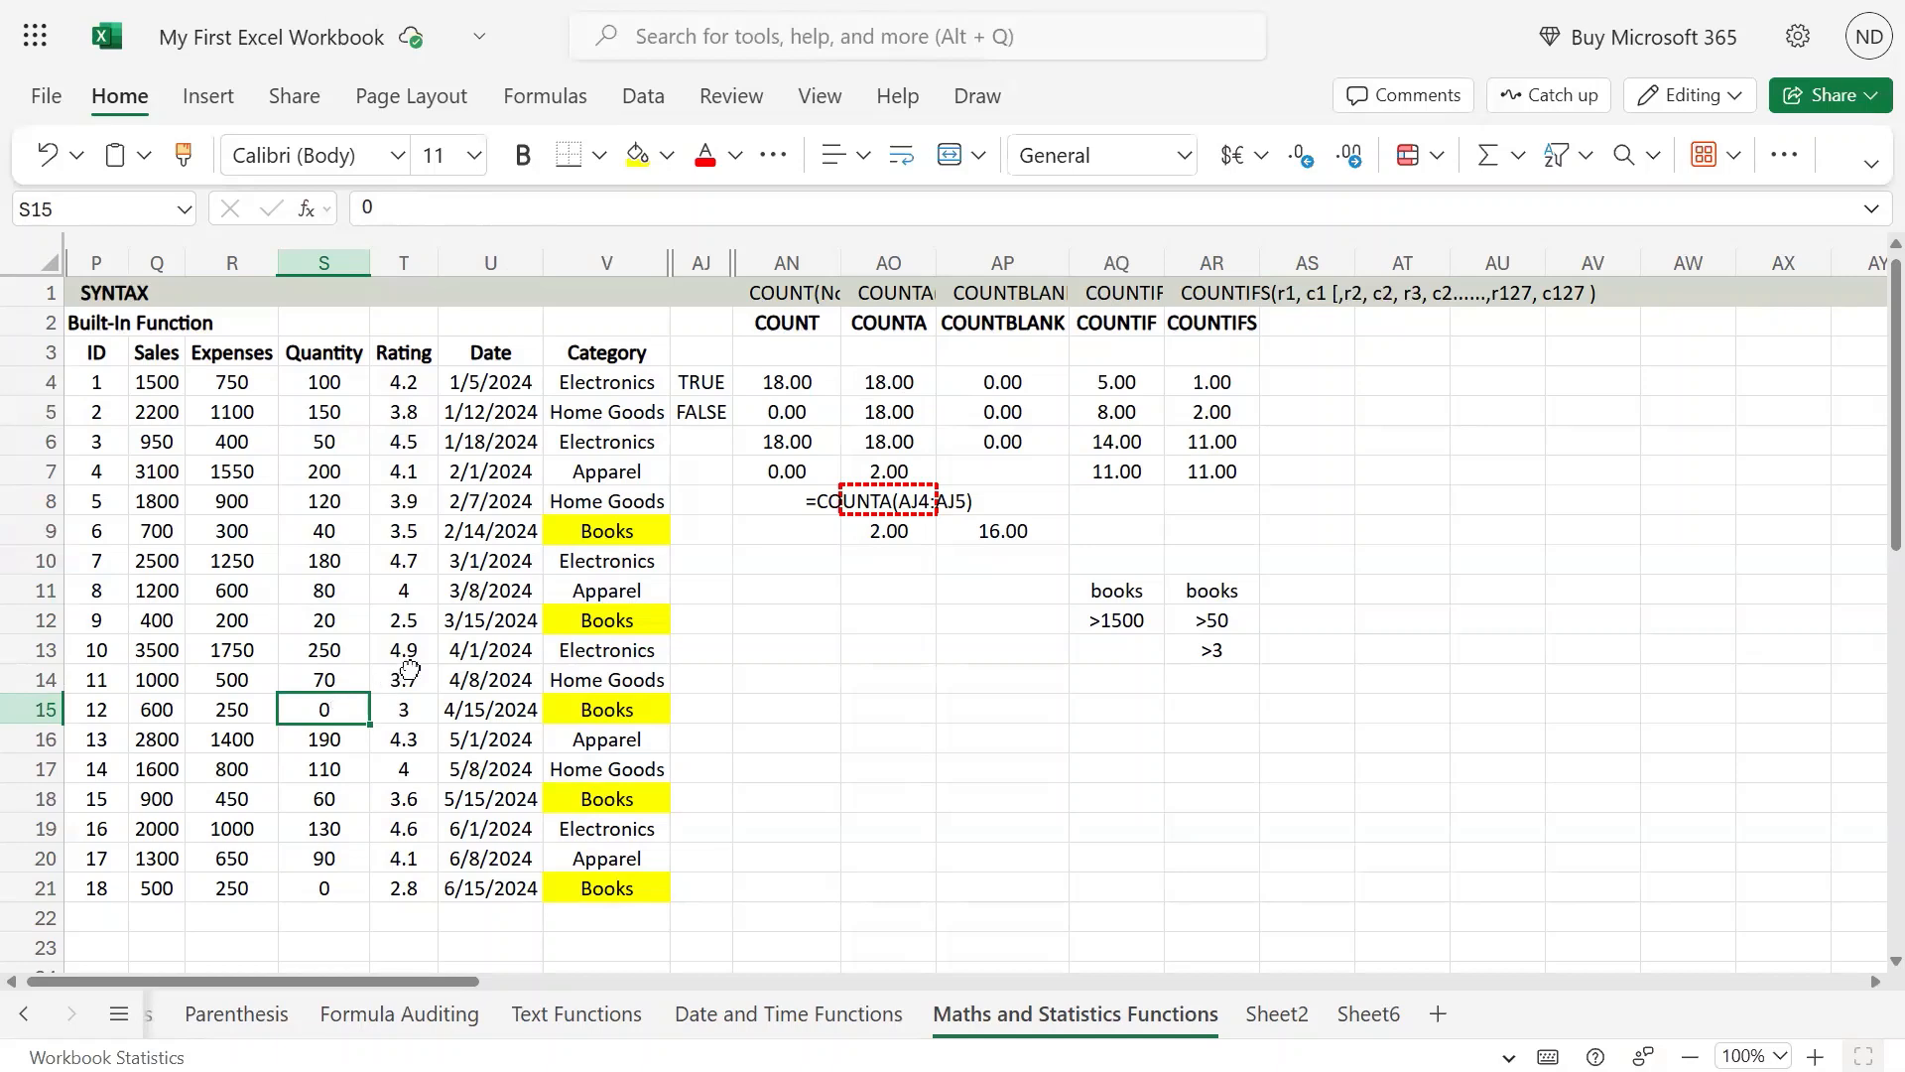
key("BackSpace")
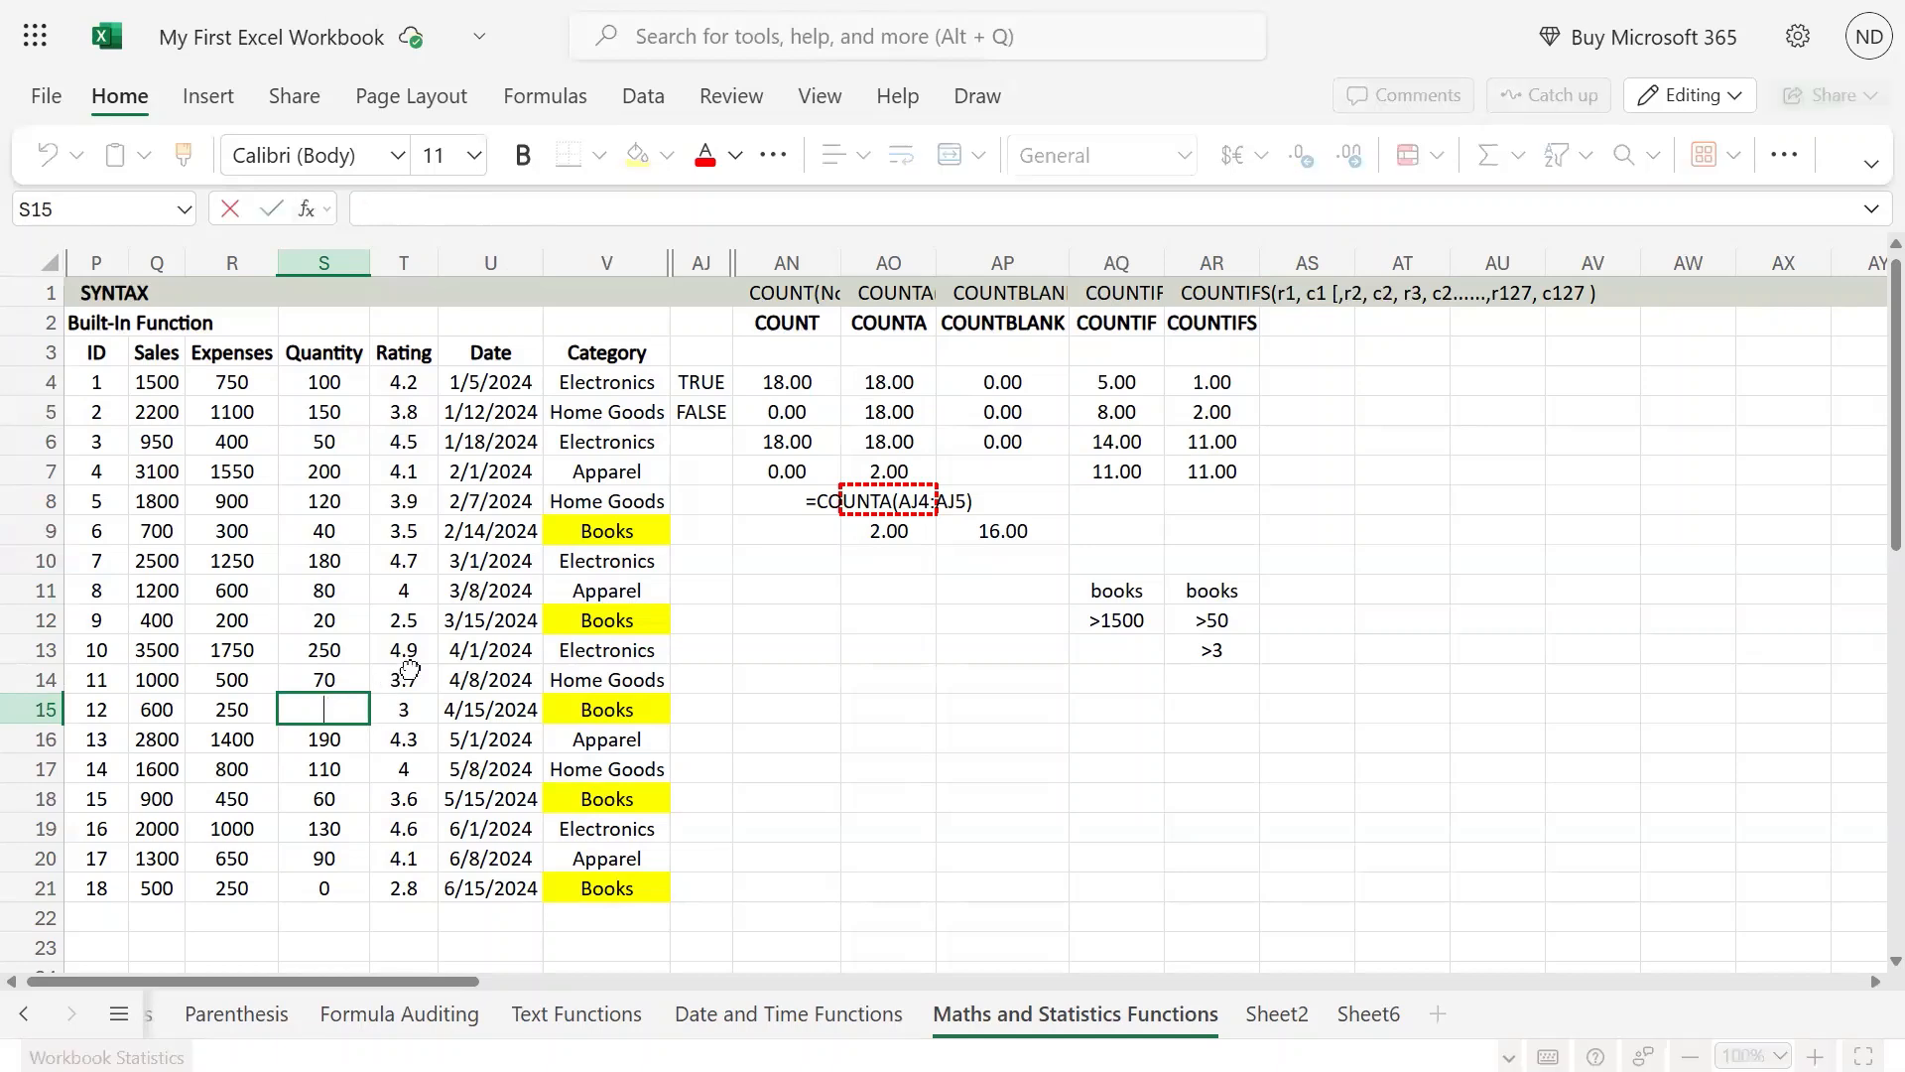
key("Return")
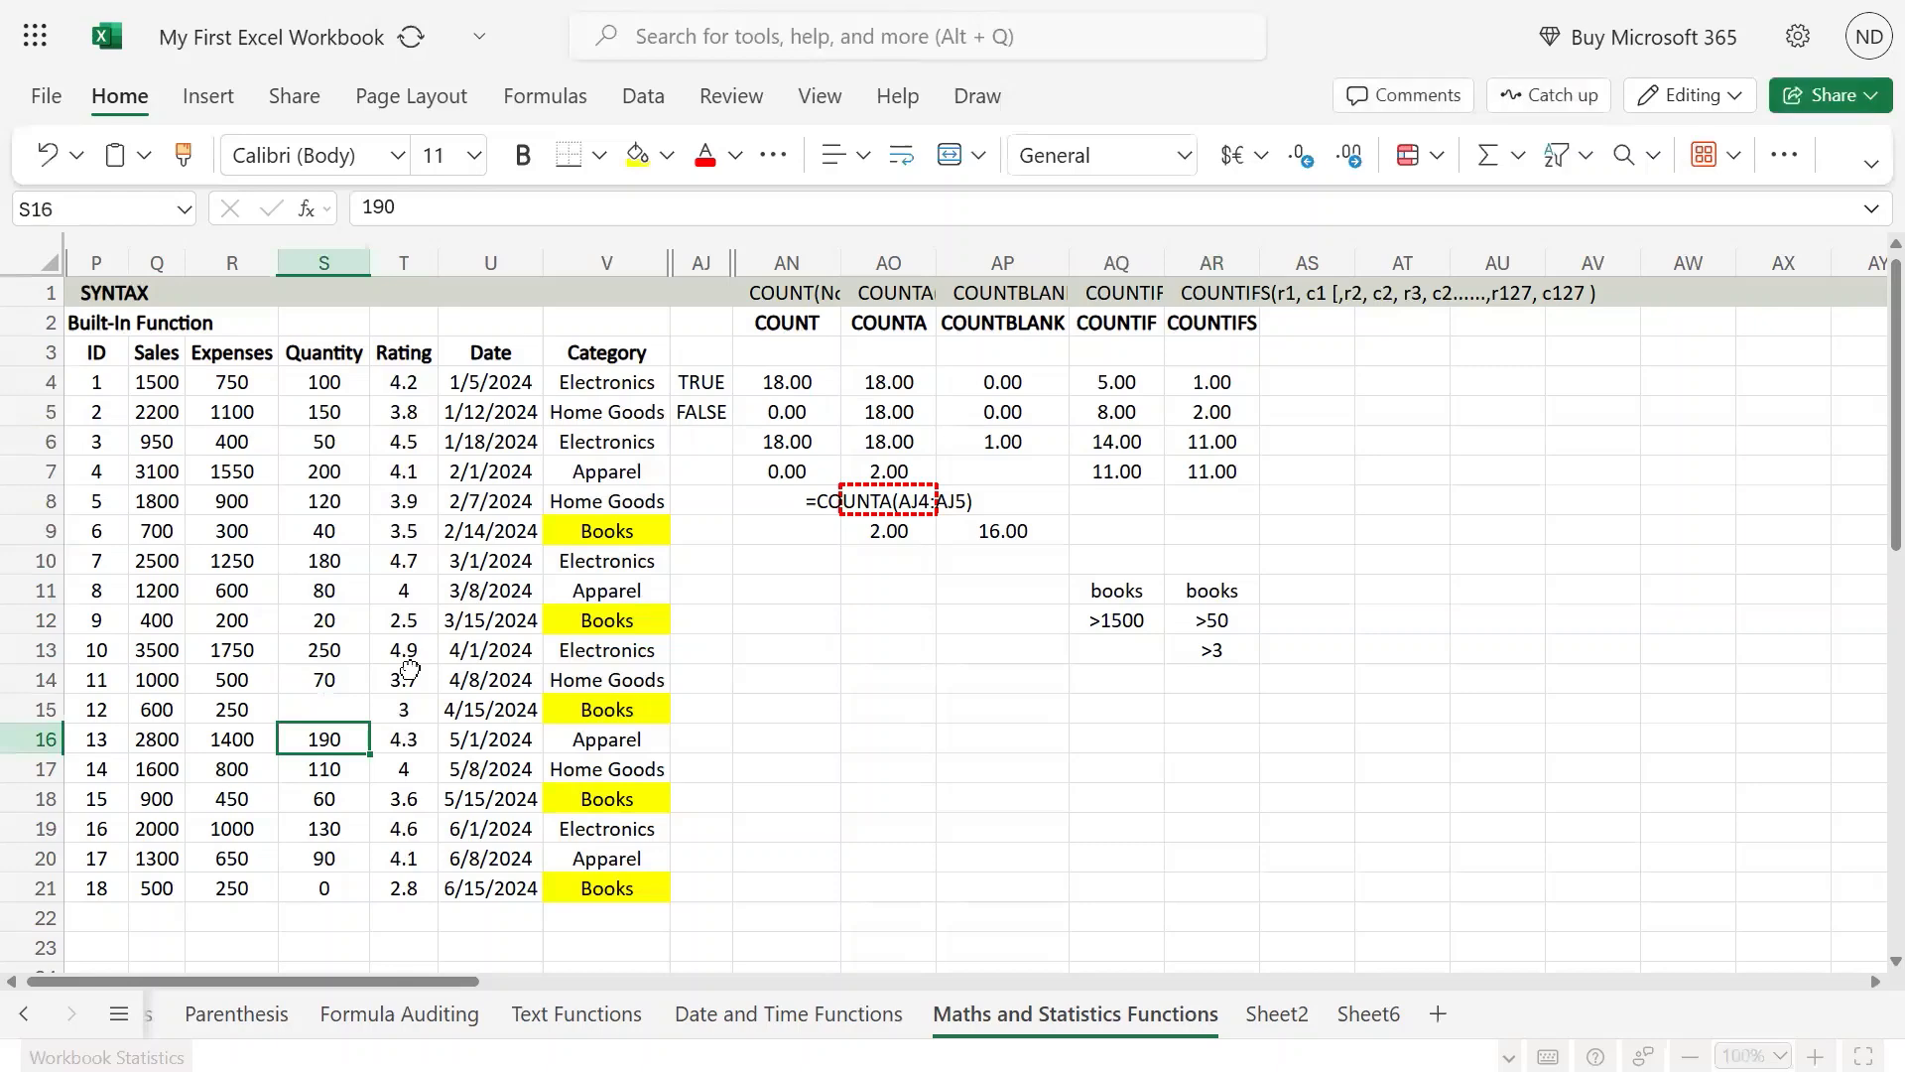
key("Up")
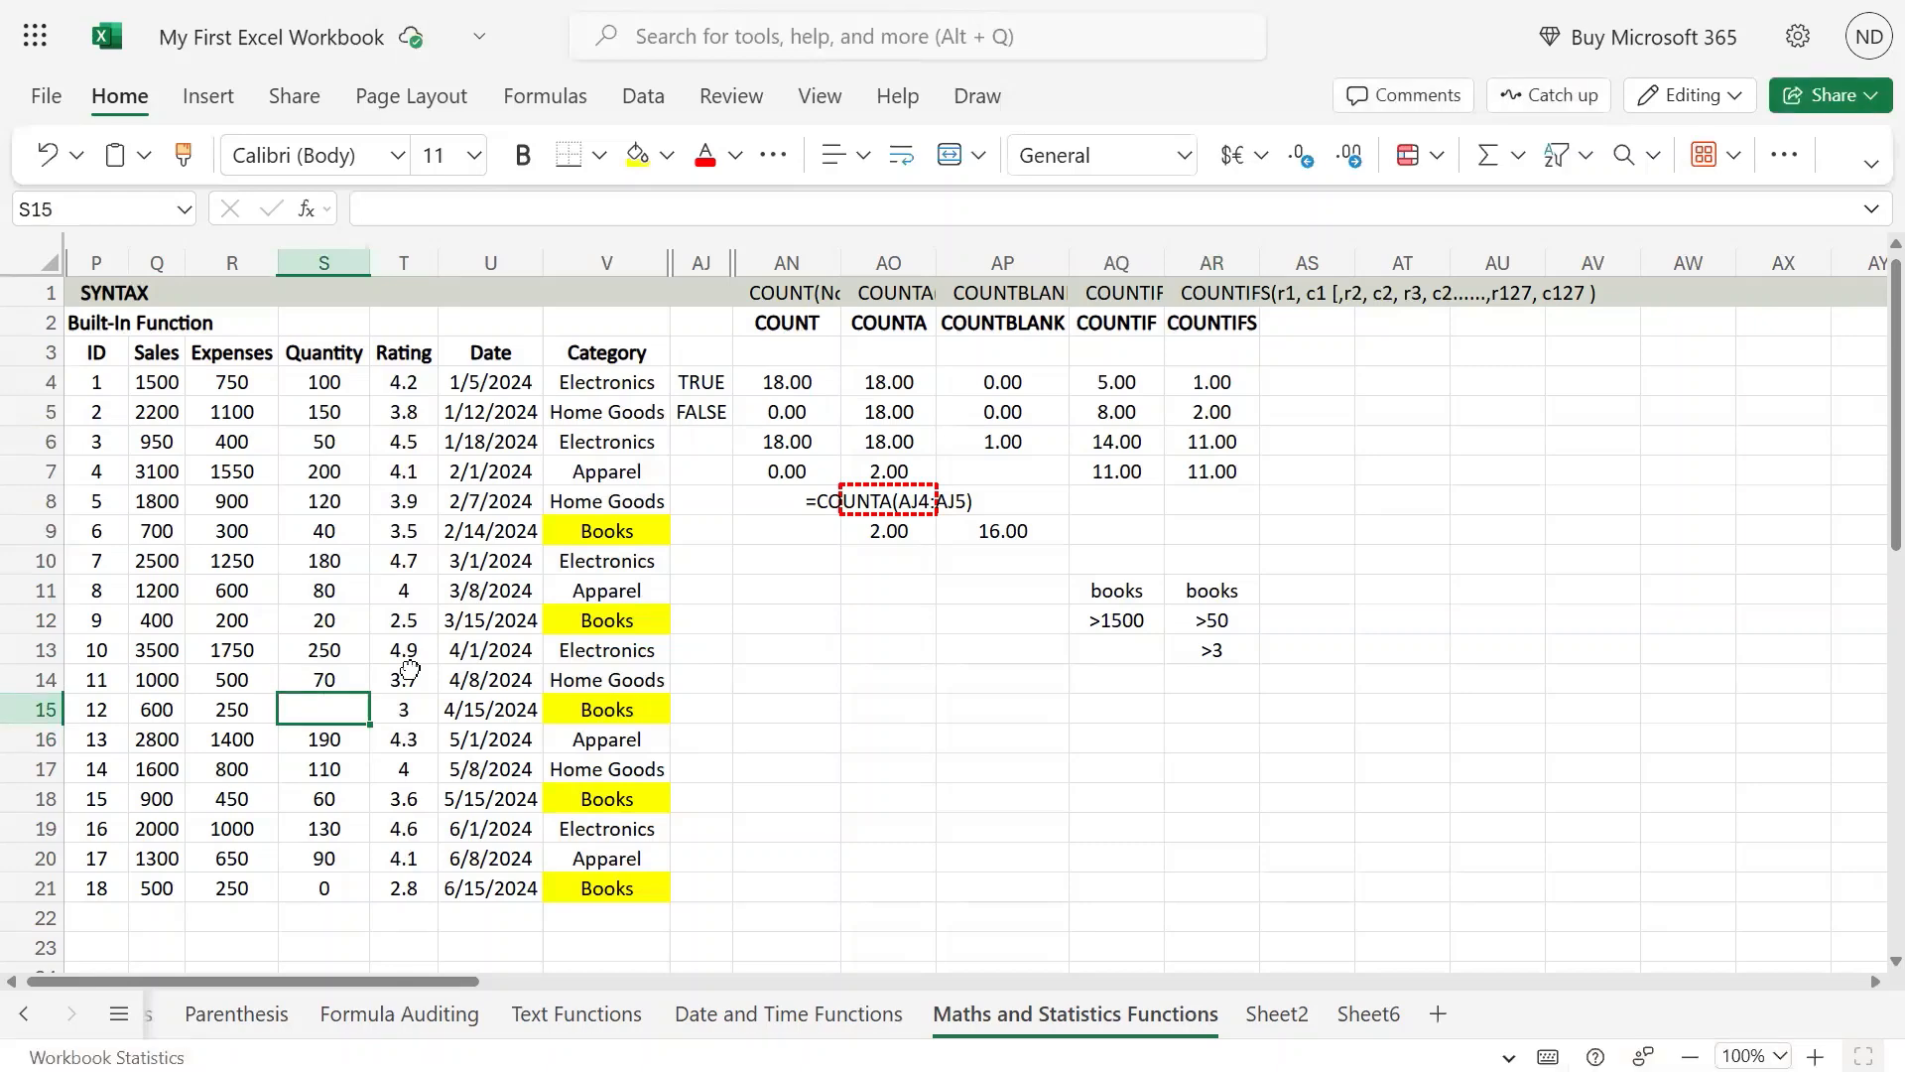
Step: Restore the quantity in S15 to 30
key("ctrl+z")
type("30")
key("ctrl+Return")
Step: Clear the Books quantity in S18 to test how a blank cell affects the COUNTIFS formulas
key("Down")
key("Down")
key("Down")
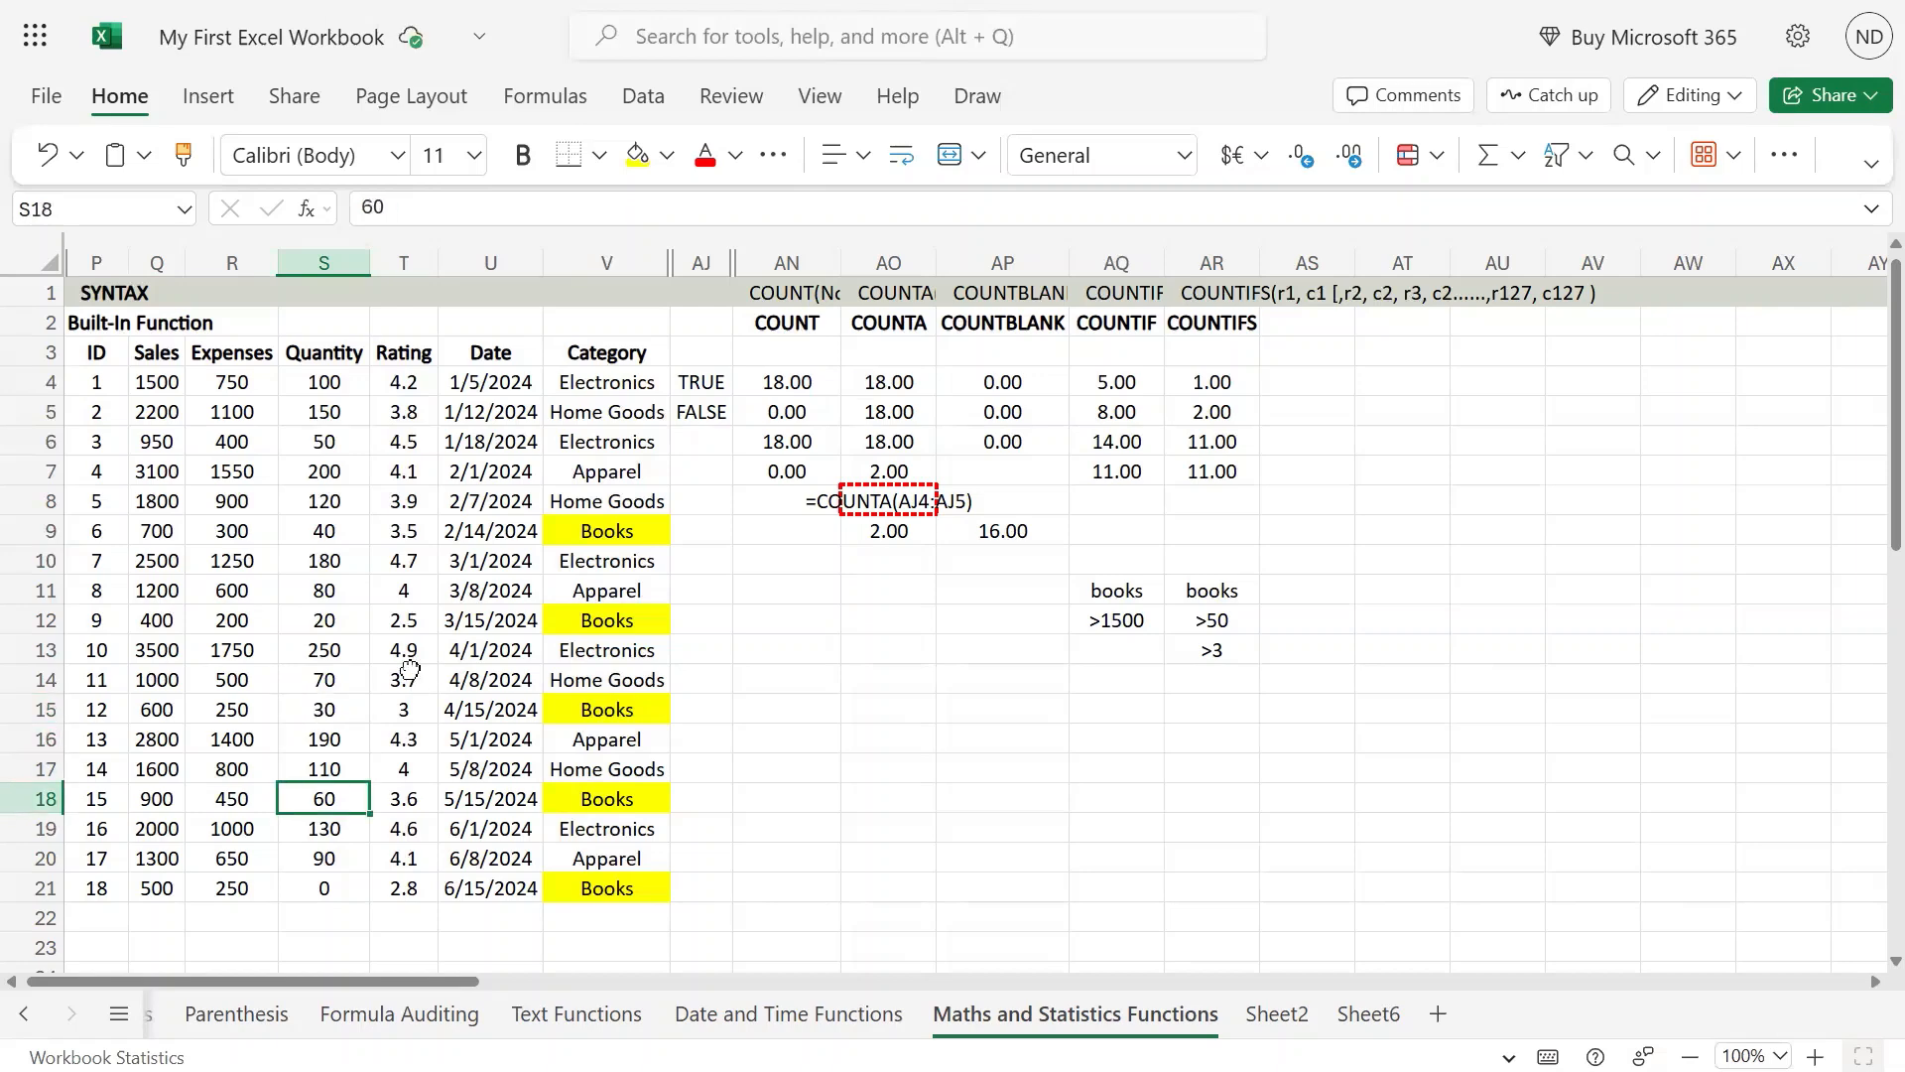
key("BackSpace")
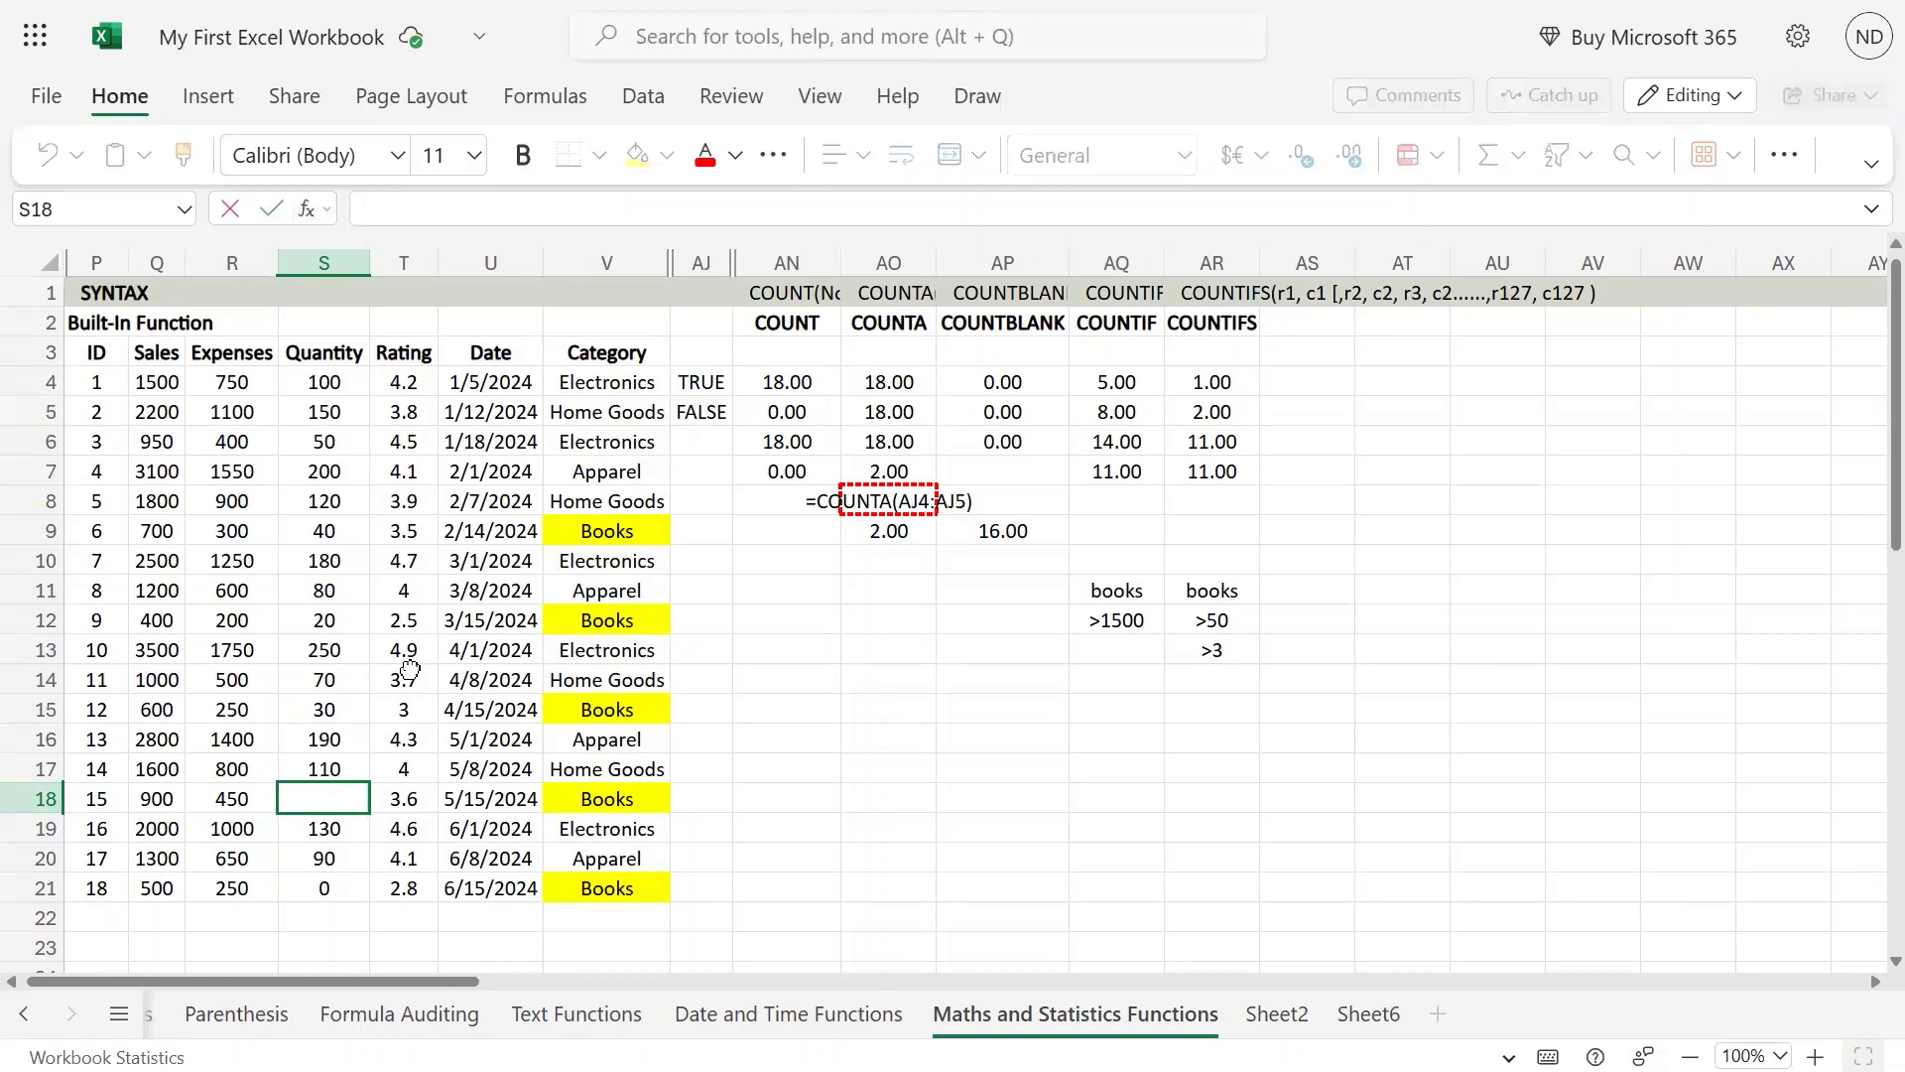
key("Return")
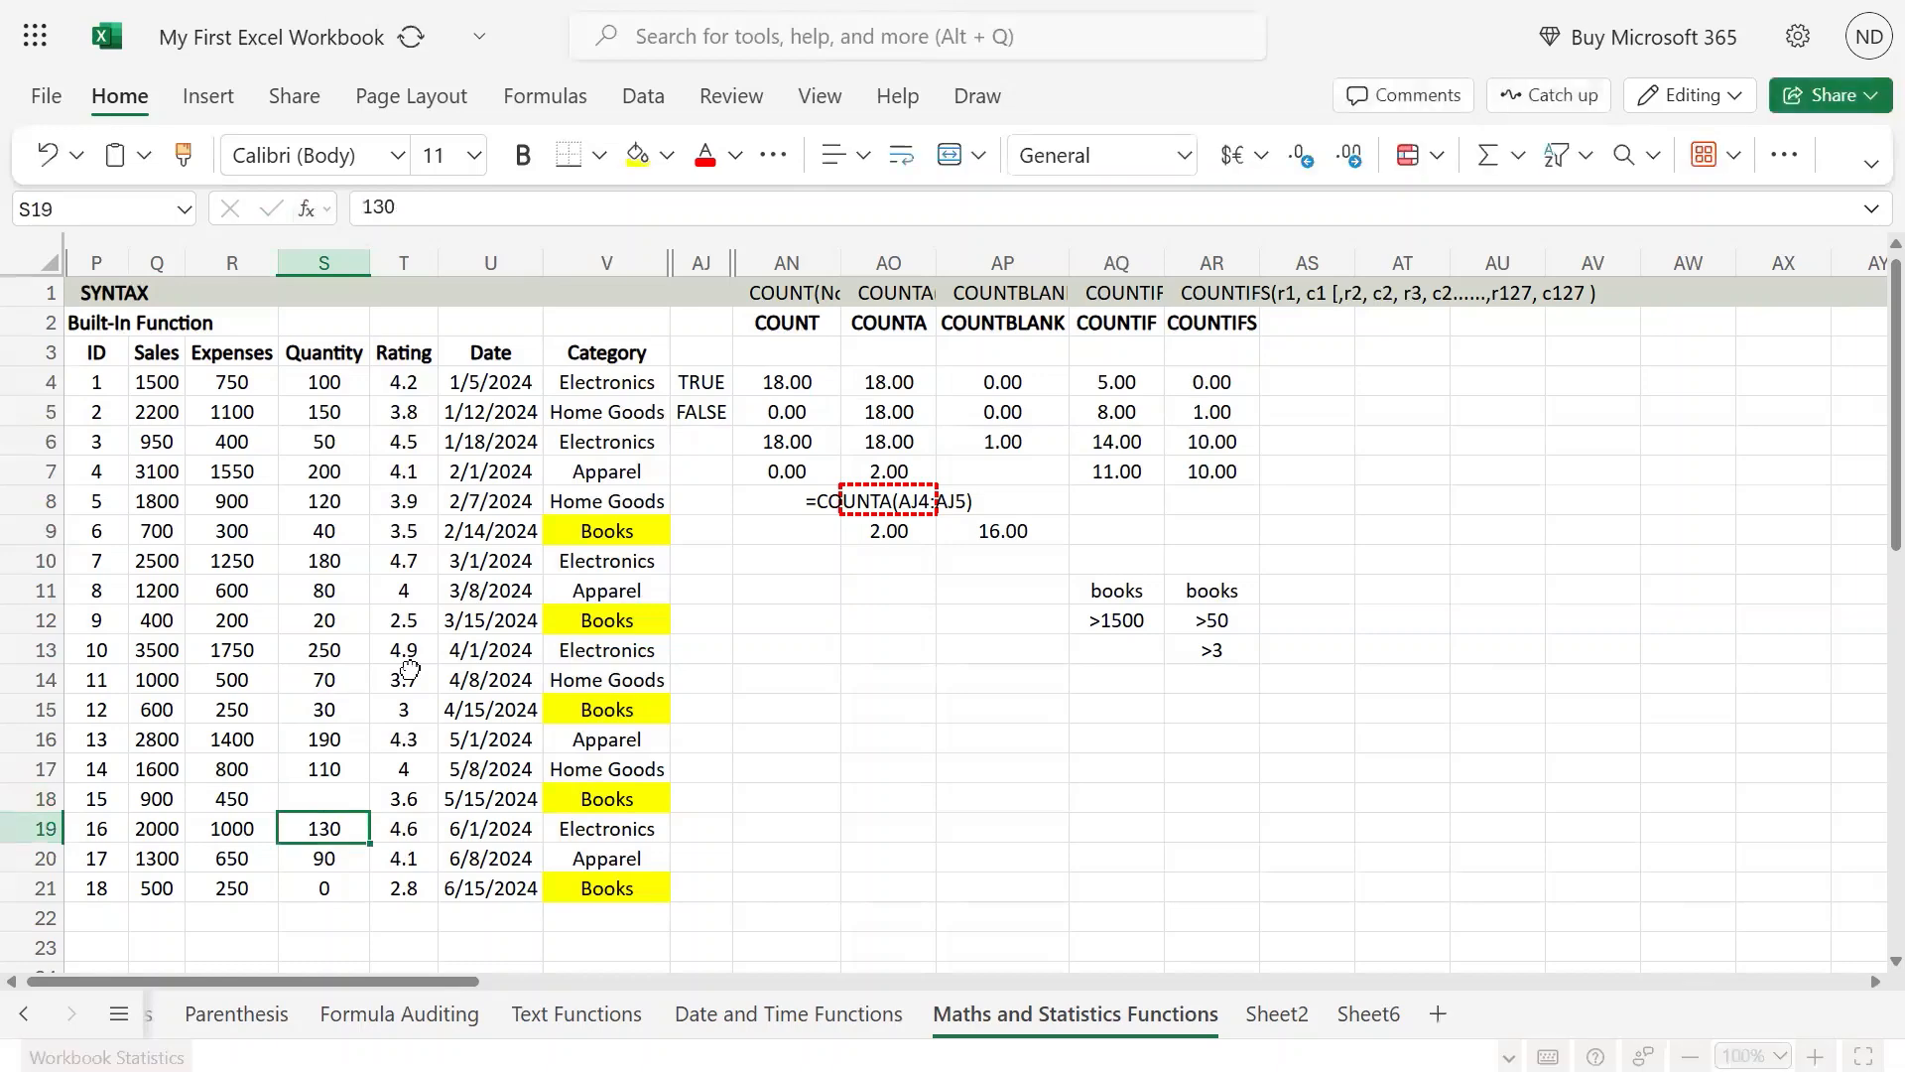
key("Up")
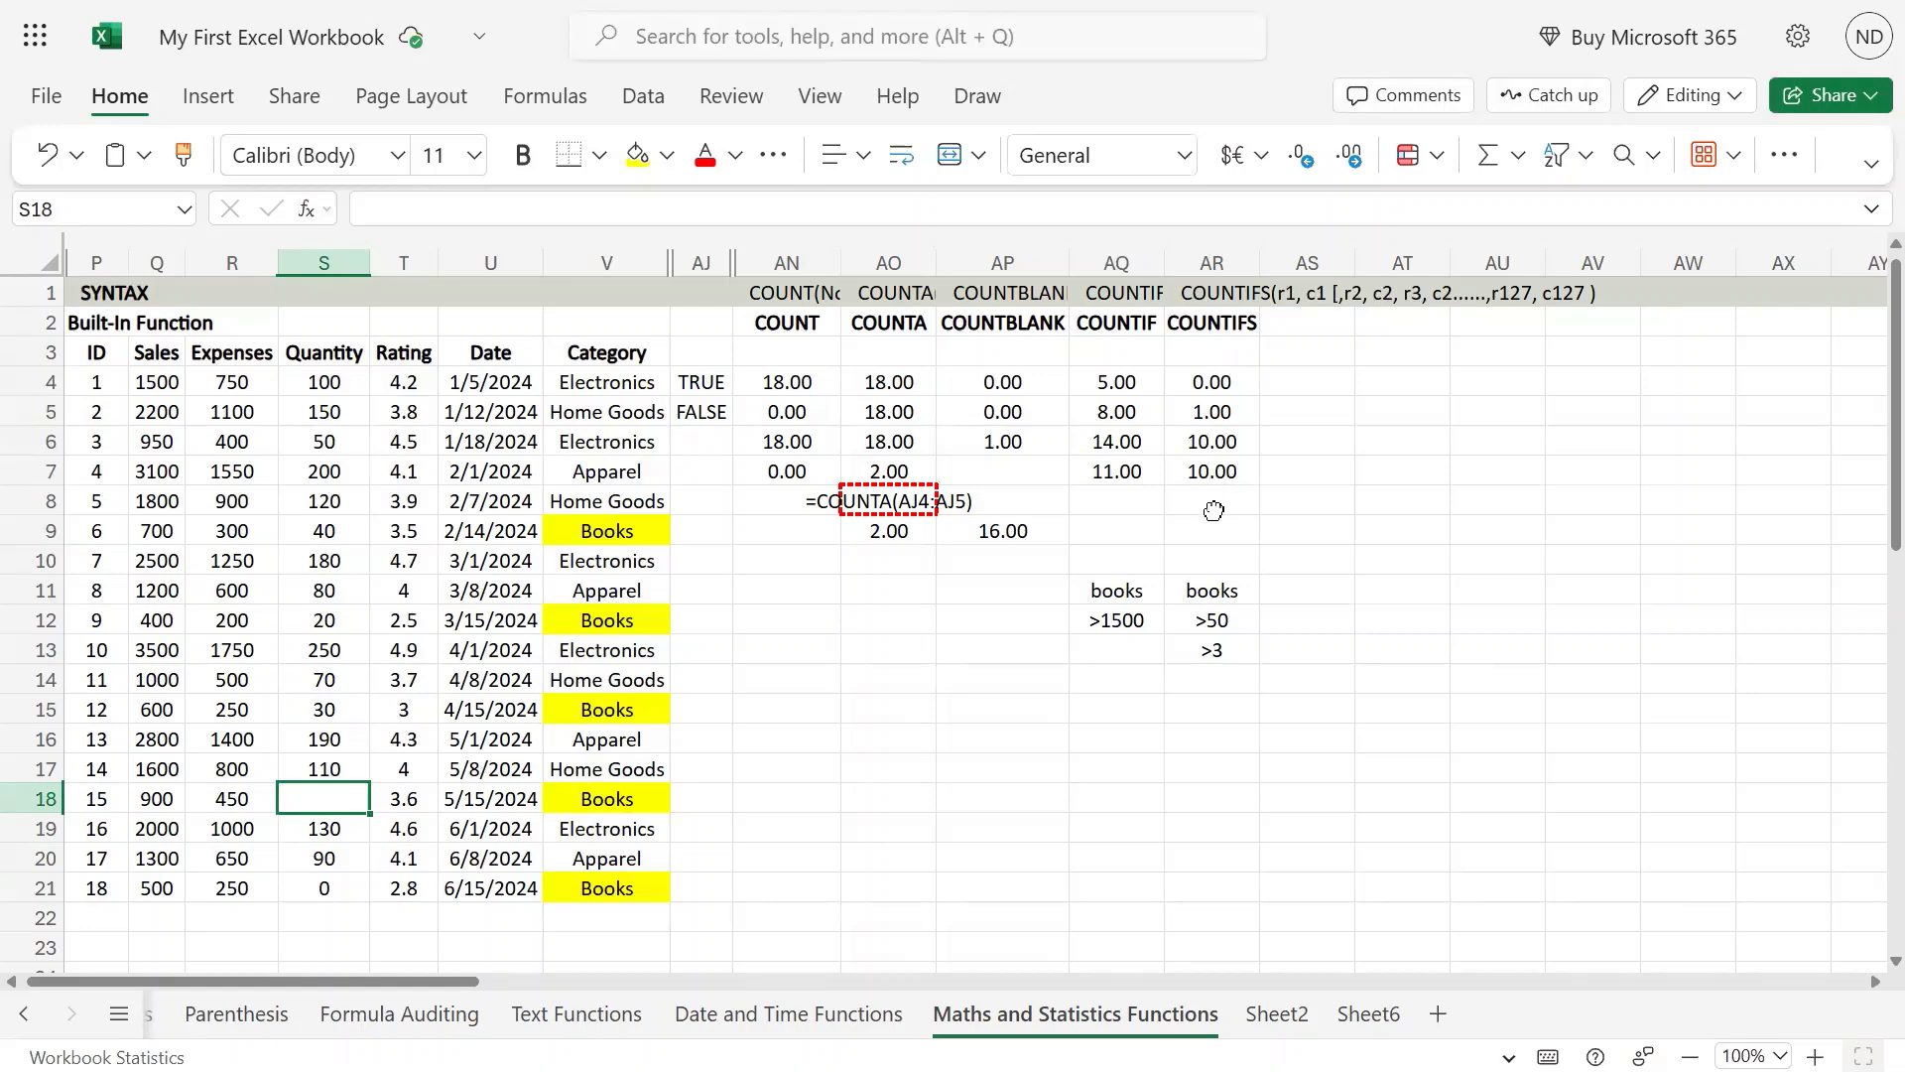
Step: Restore the quantity in S18 to 60 and select the COUNTIFS cells AR4:AR8
type("60")
key("ctrl+Return")
left_click_drag(1223, 380, 1221, 496)
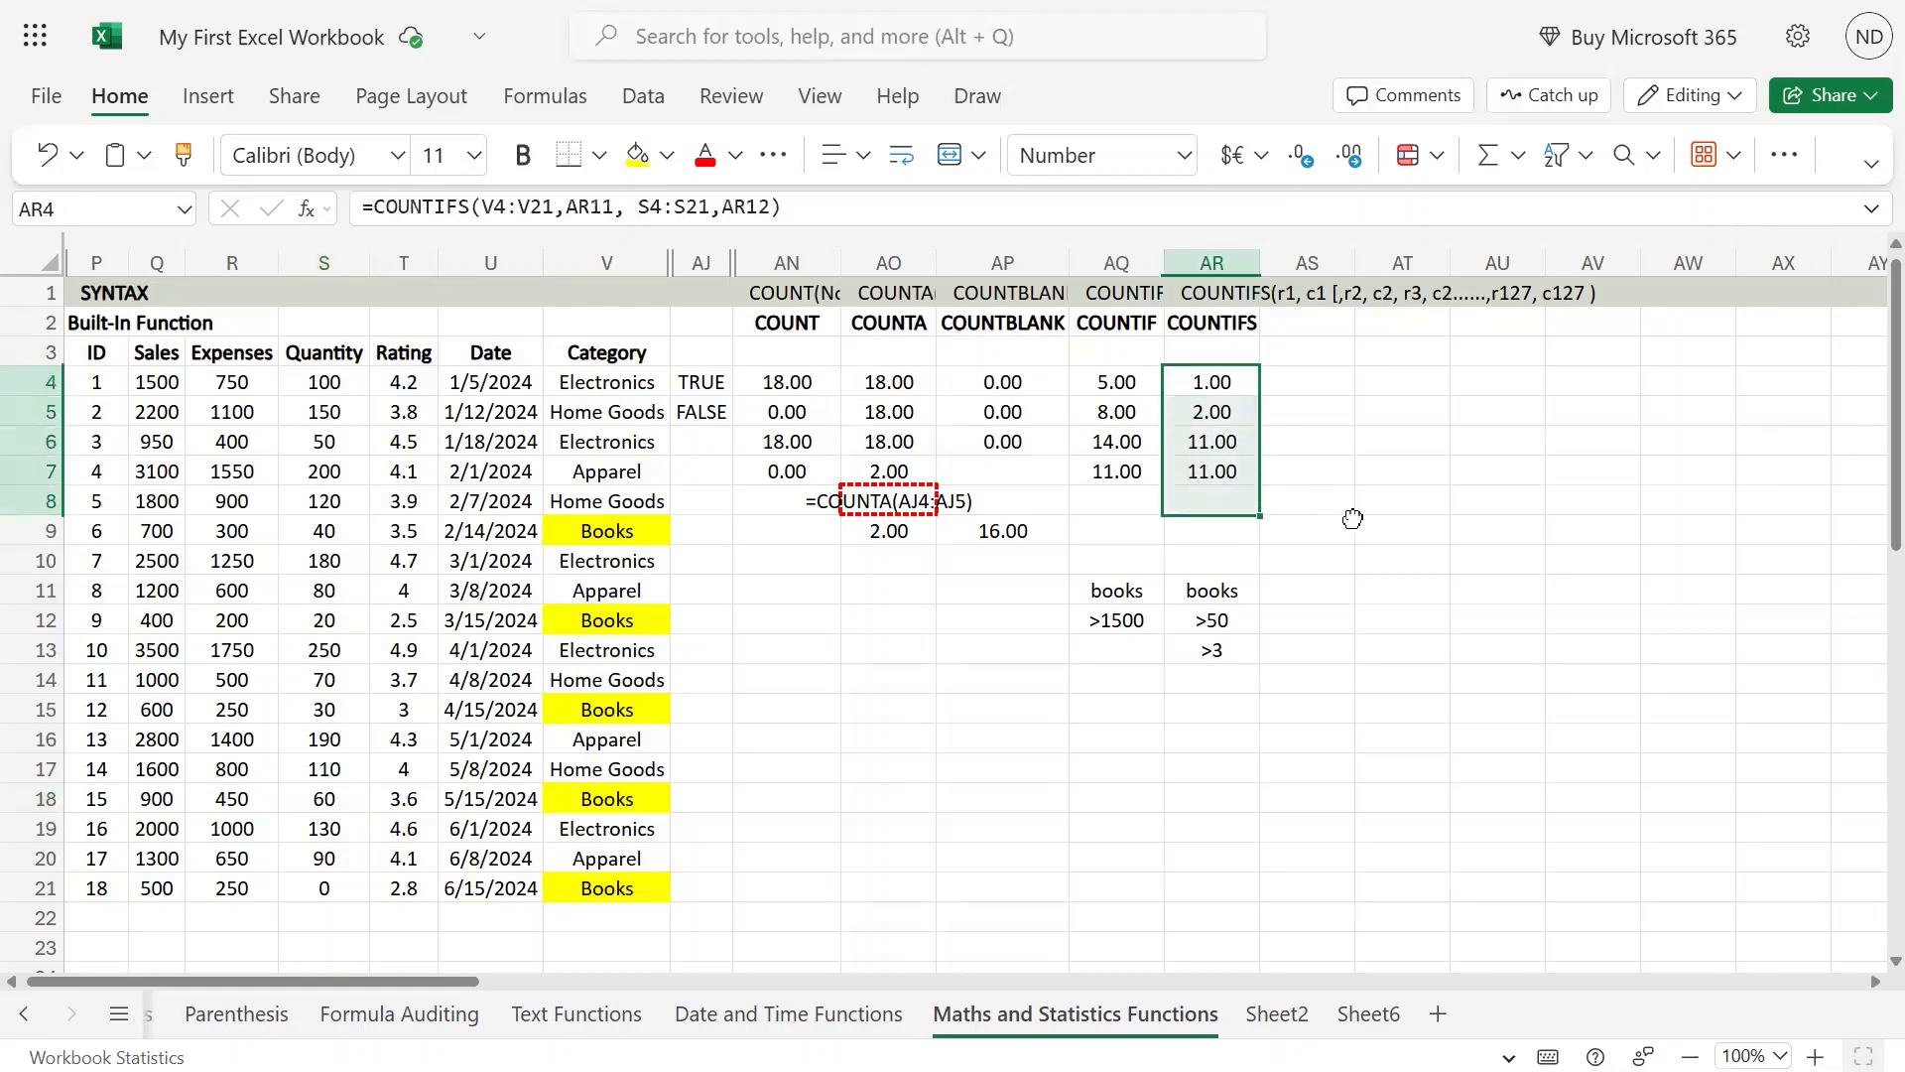